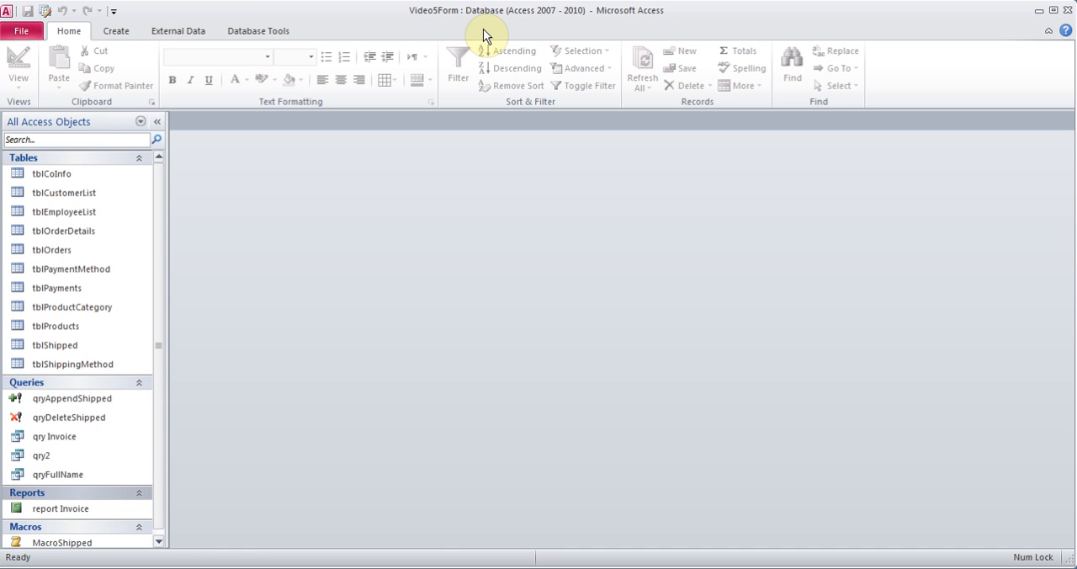
Start the Form Wizard with the tblOrders table as source and add all of its fields to the form
click(63, 250)
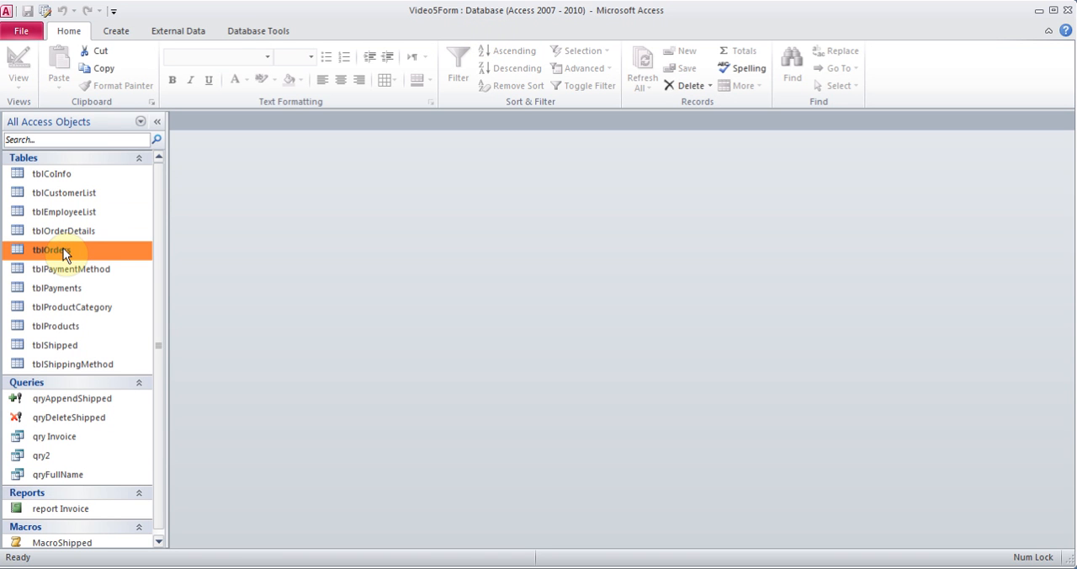
click(112, 32)
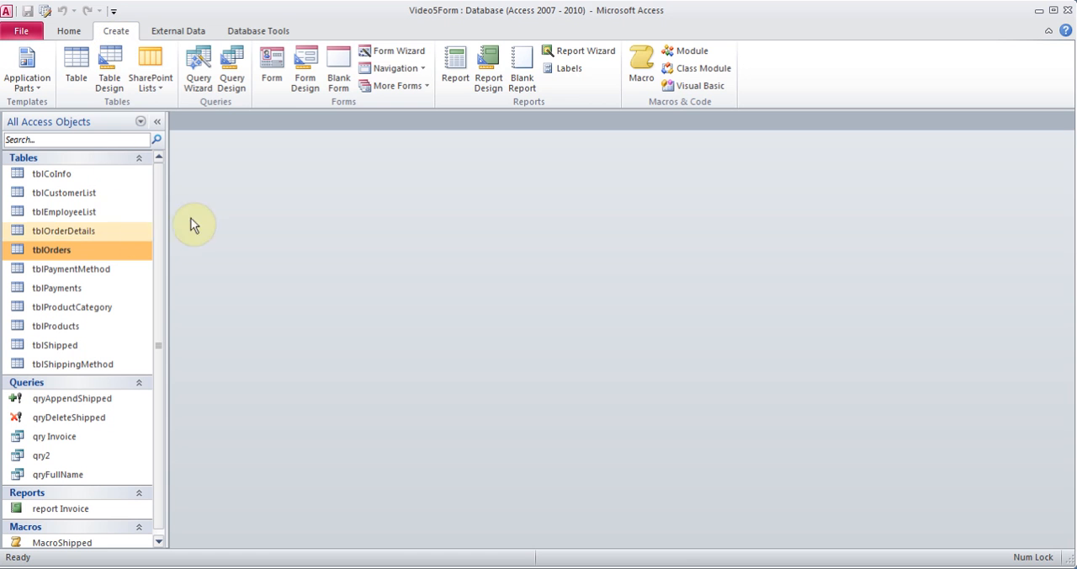
click(417, 87)
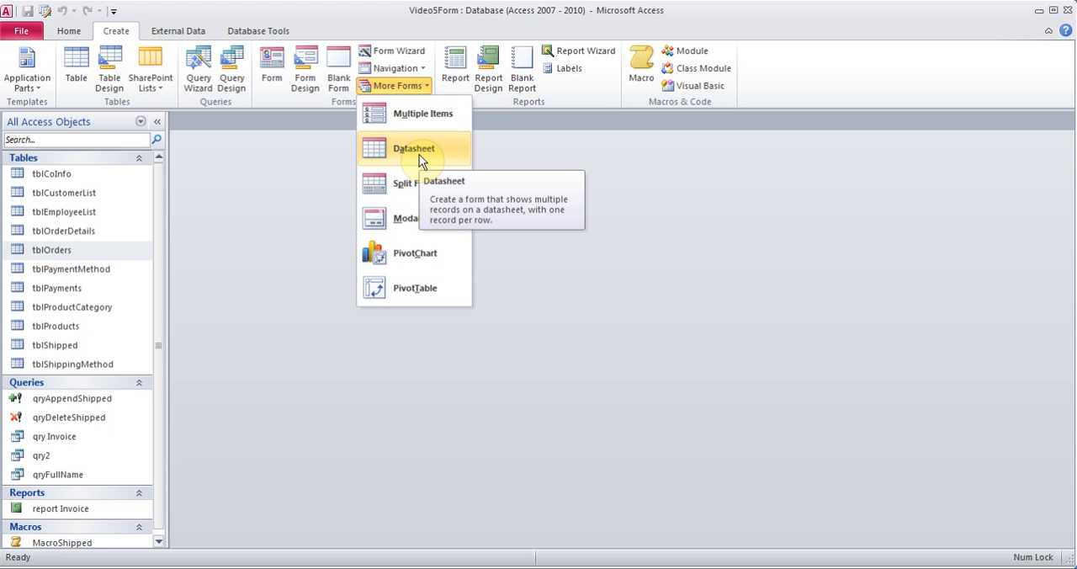
click(288, 156)
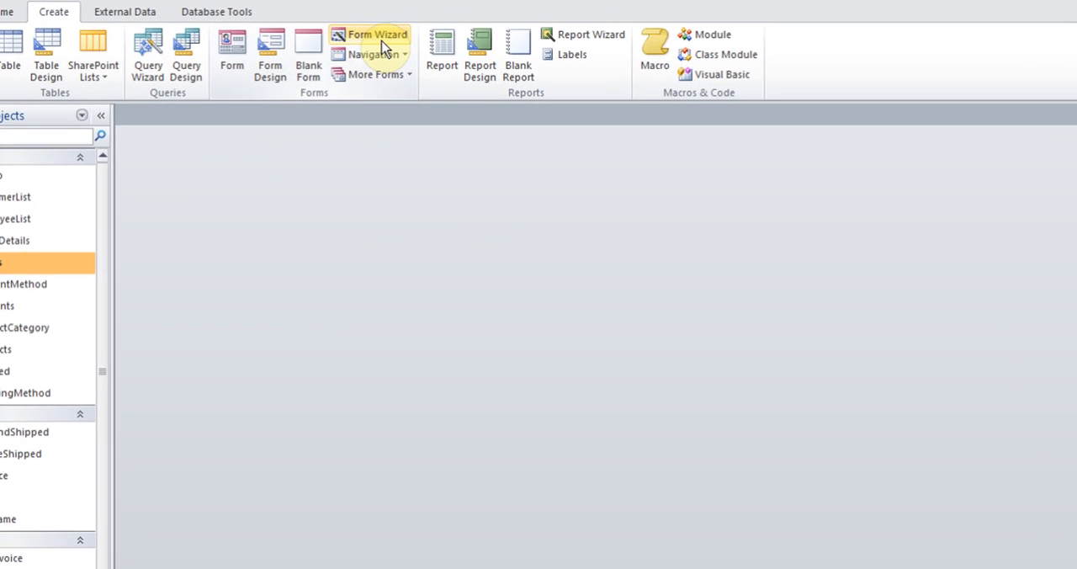
click(392, 48)
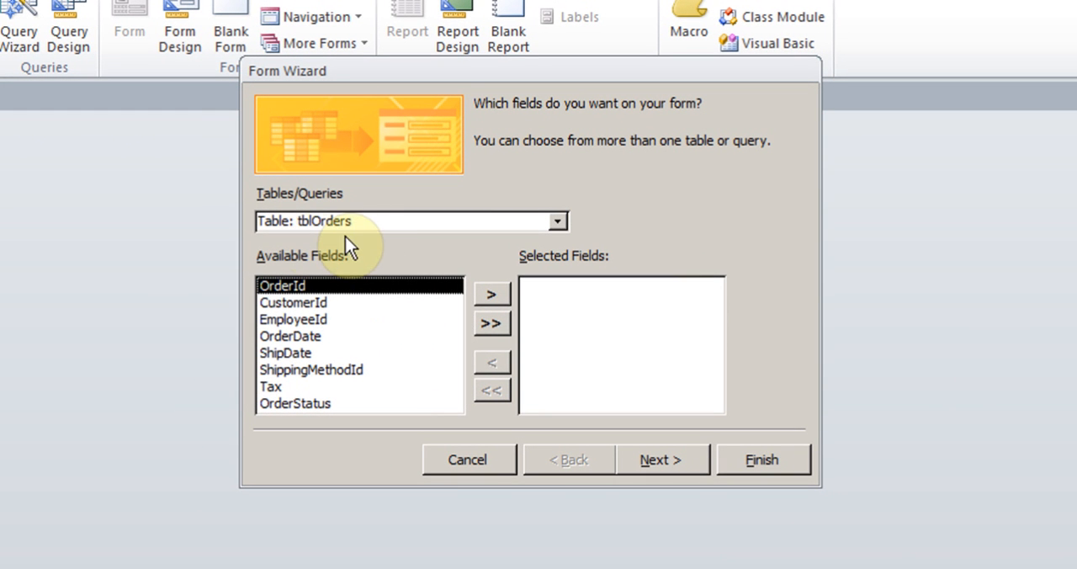
click(494, 323)
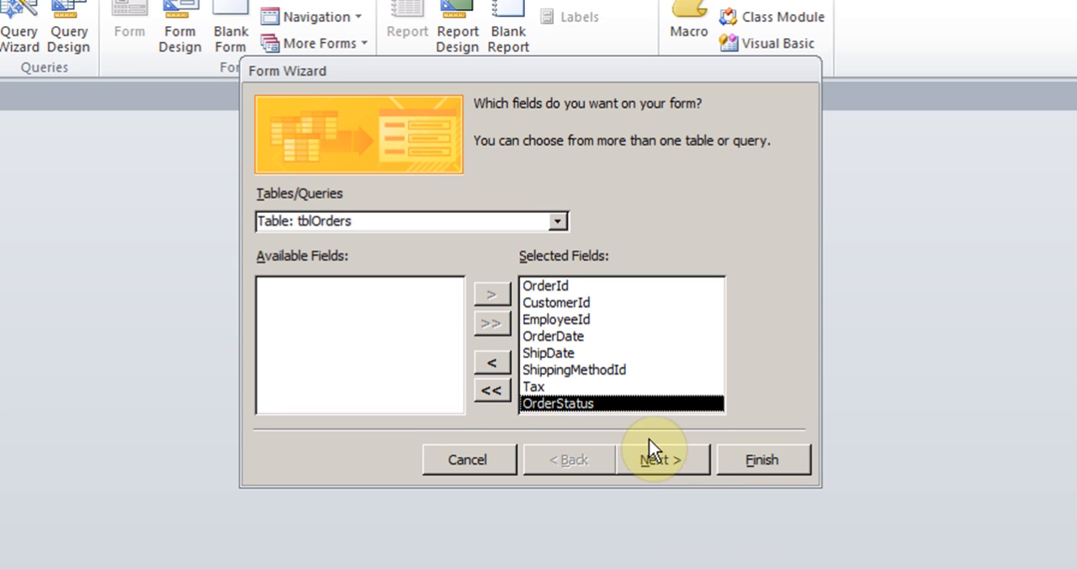
Add all fields of the tblOrderDetails table to the form's selected fields
click(556, 222)
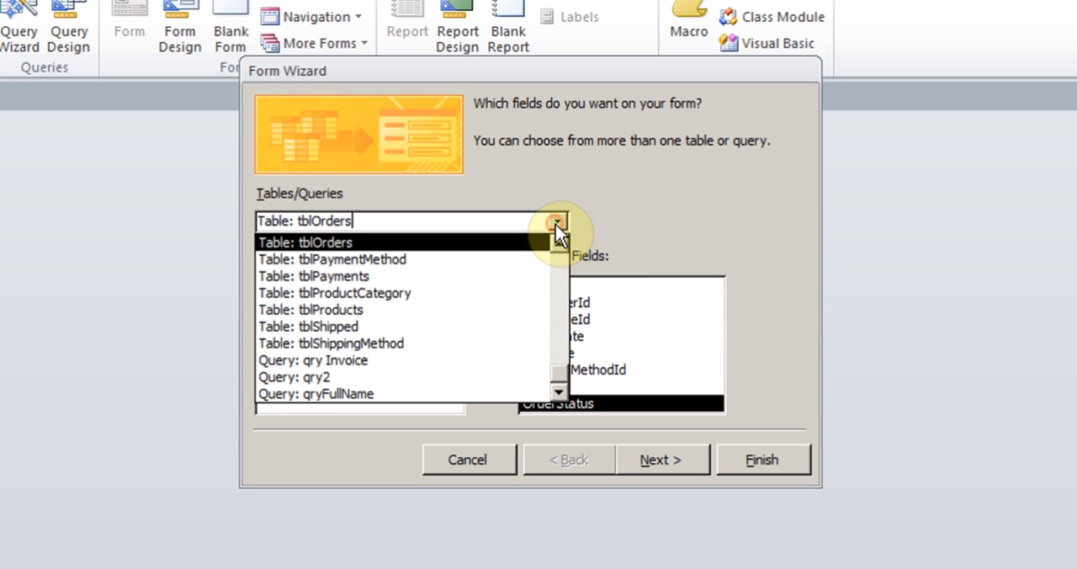
click(558, 243)
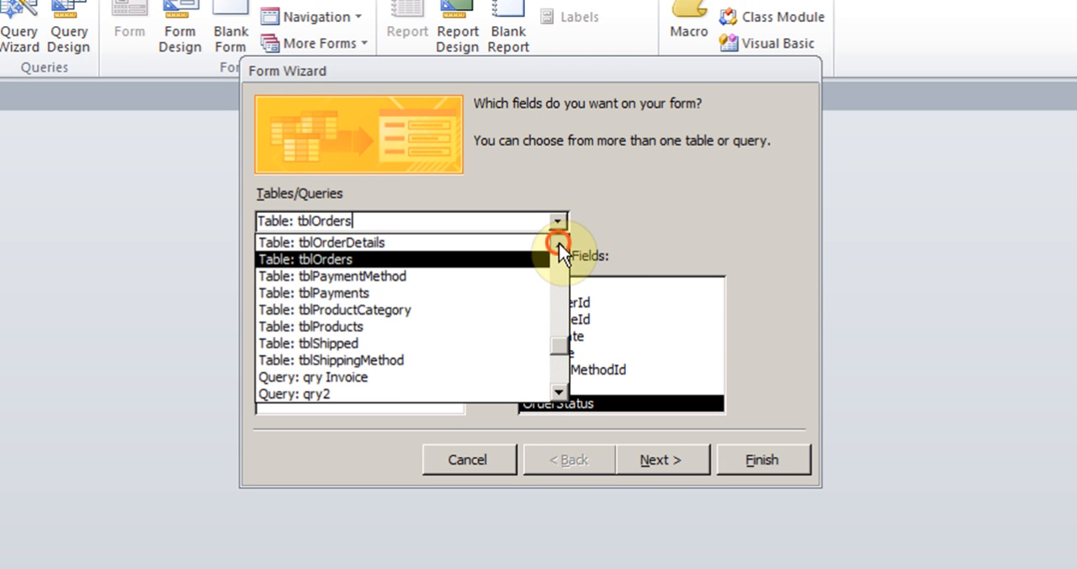
click(499, 245)
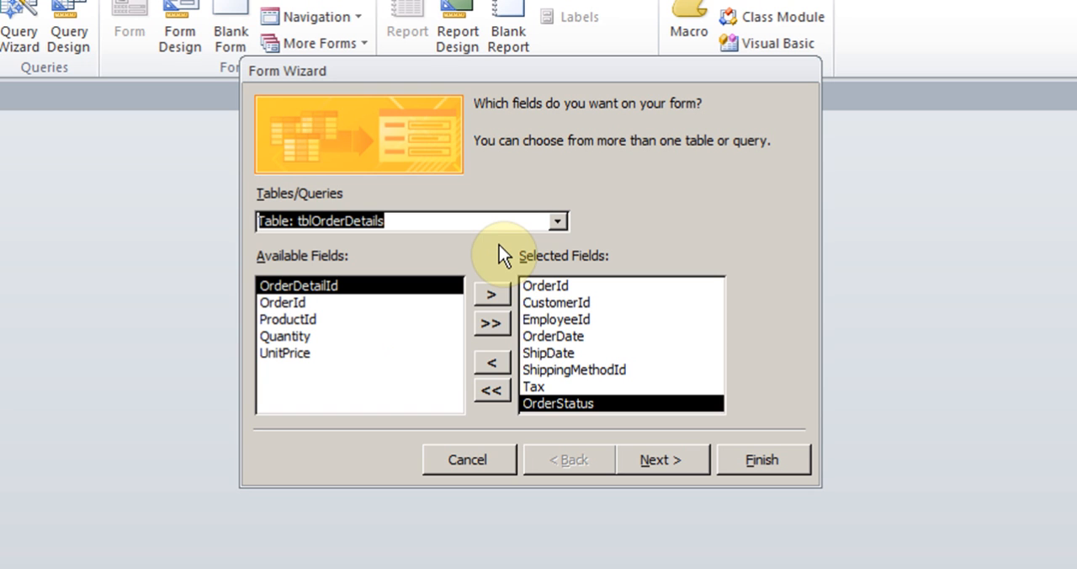
click(491, 325)
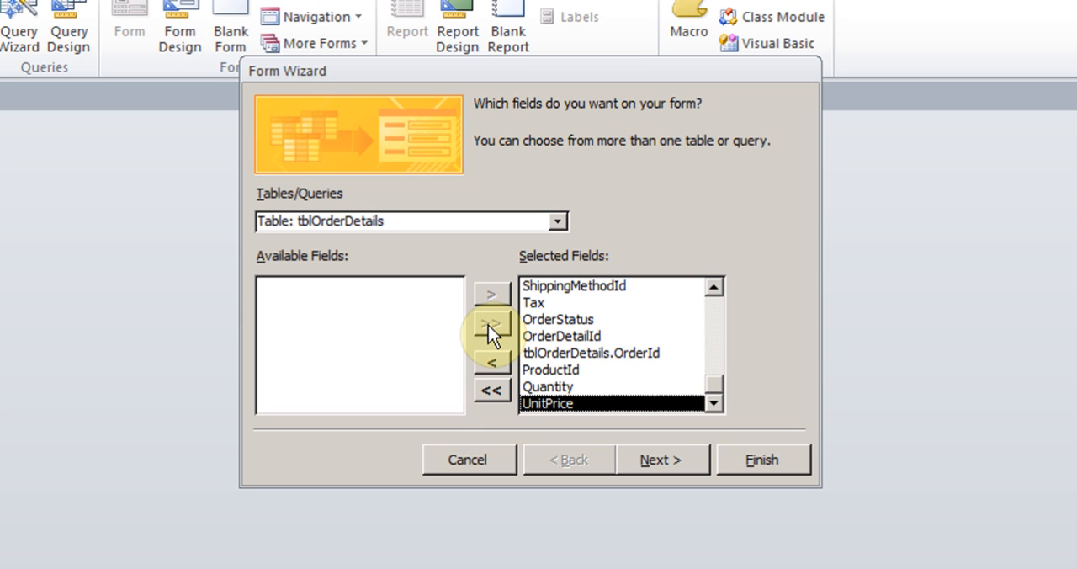
Organise the data by tblOrders as a form with subform, using the Datasheet layout for the subform
click(662, 461)
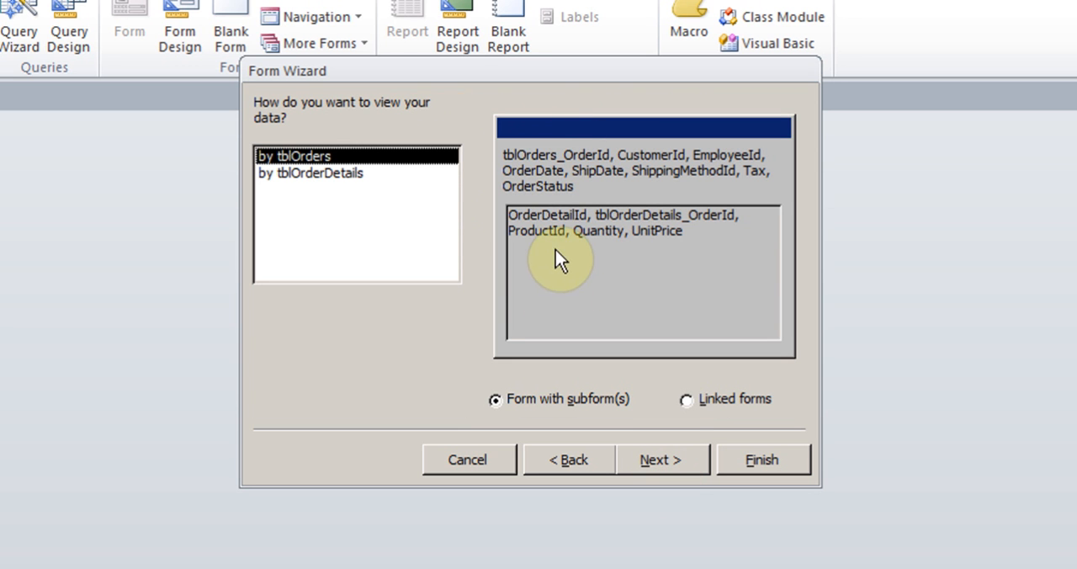
click(326, 174)
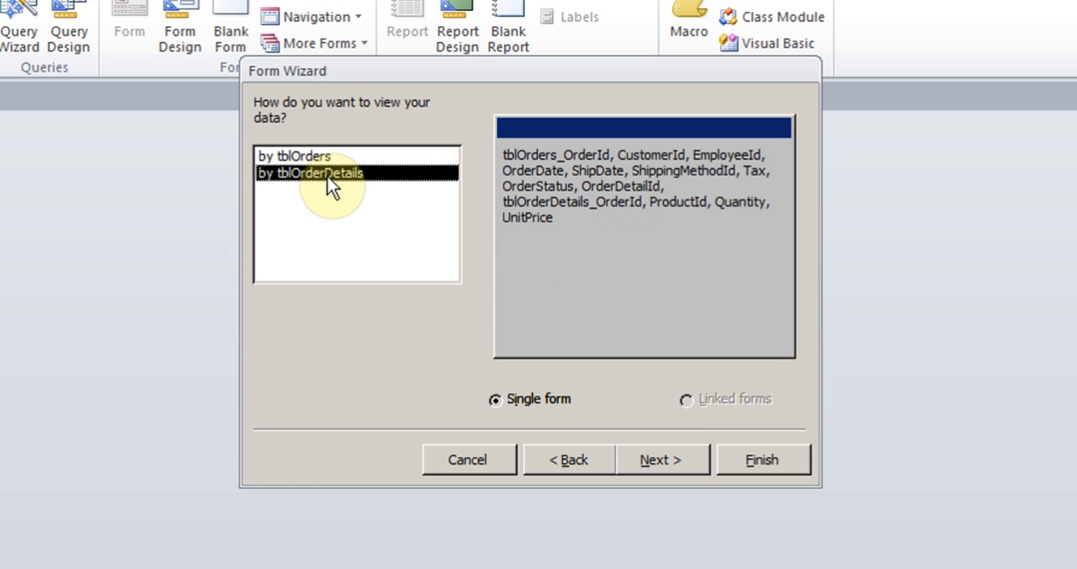
click(317, 158)
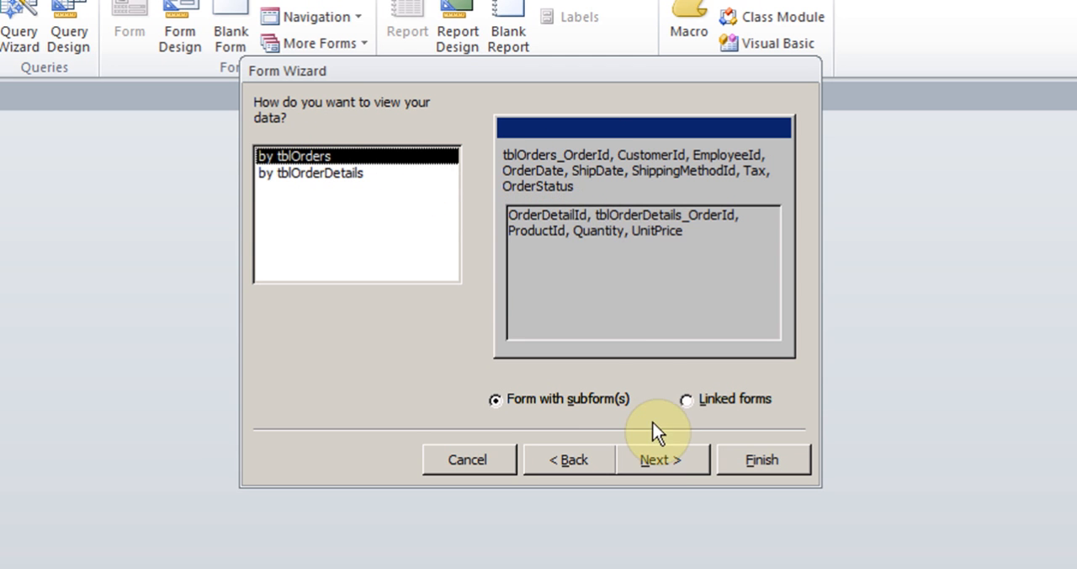
click(682, 463)
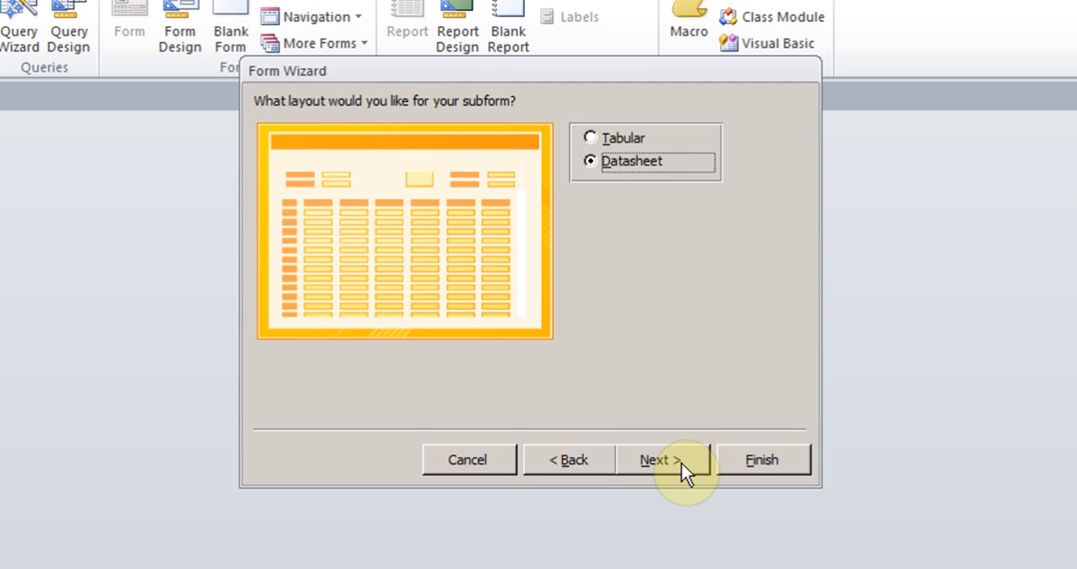
click(589, 138)
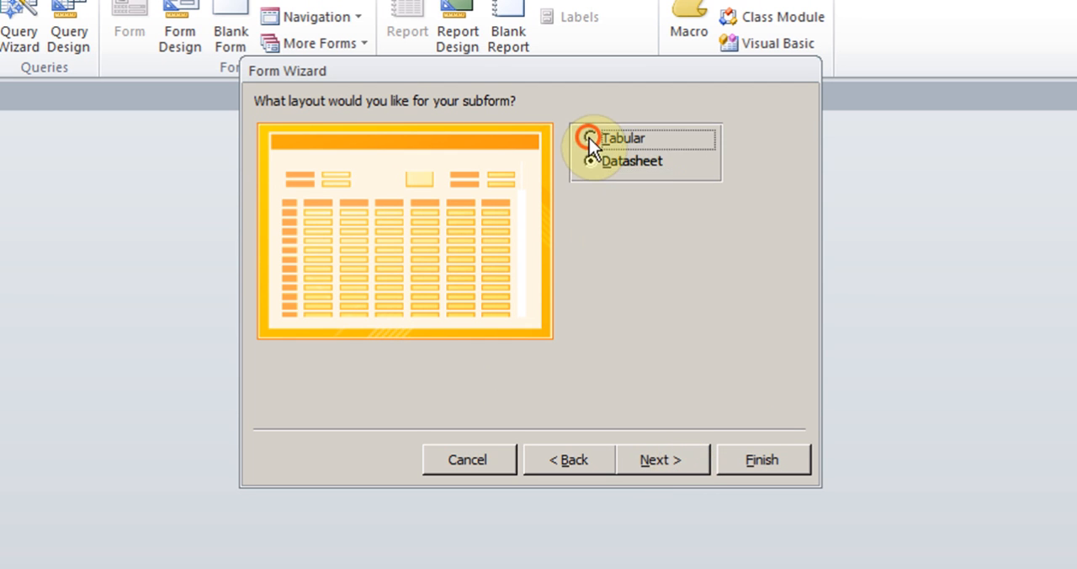
click(591, 161)
click(670, 464)
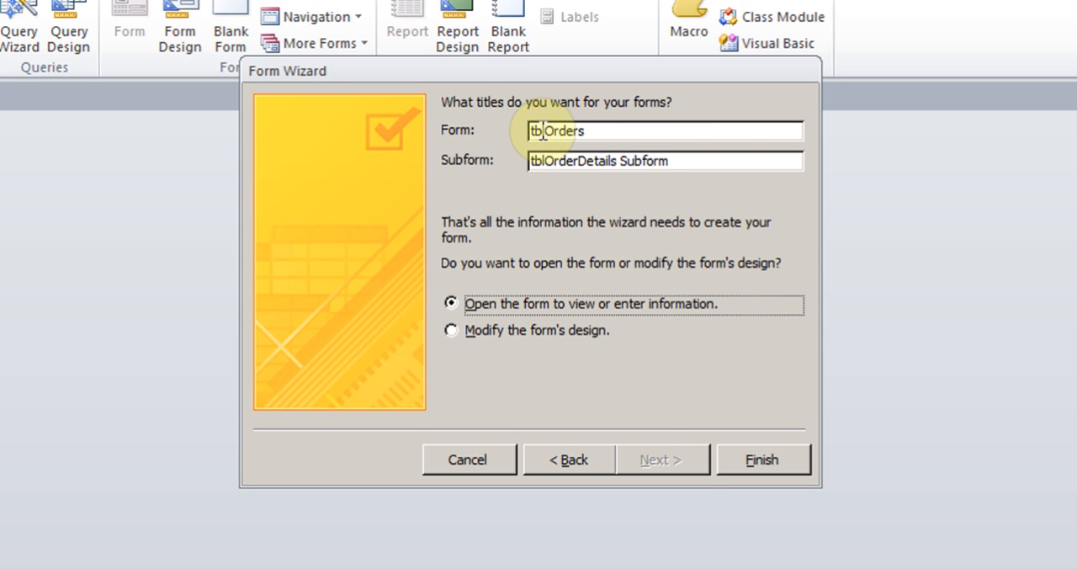
Title the form frmOrders and the subform frmOrderDetails Subform, and finish the wizard with the form opened for viewing
drag(543, 130, 502, 129)
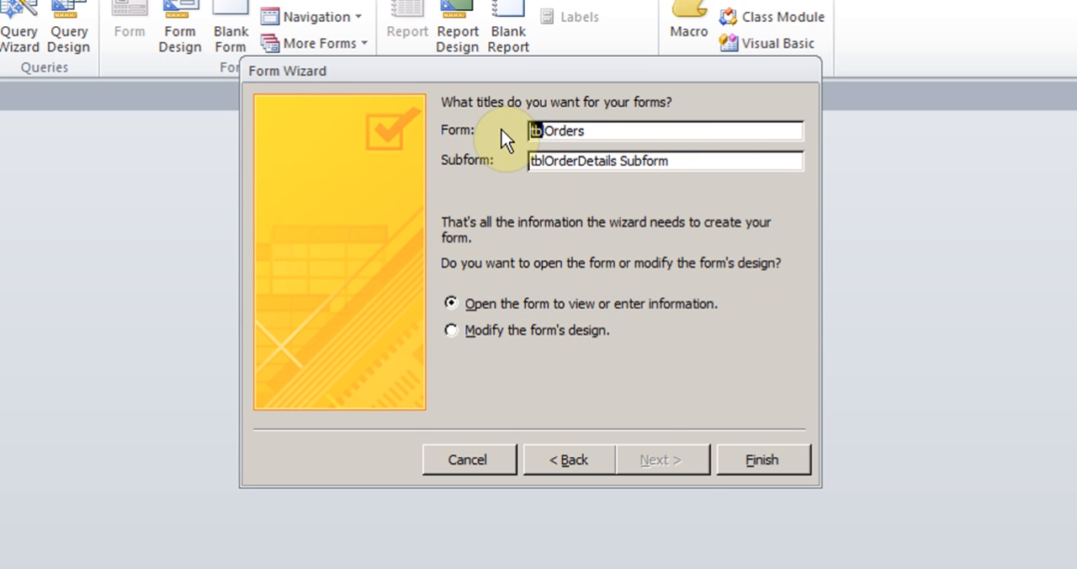
text(frm)
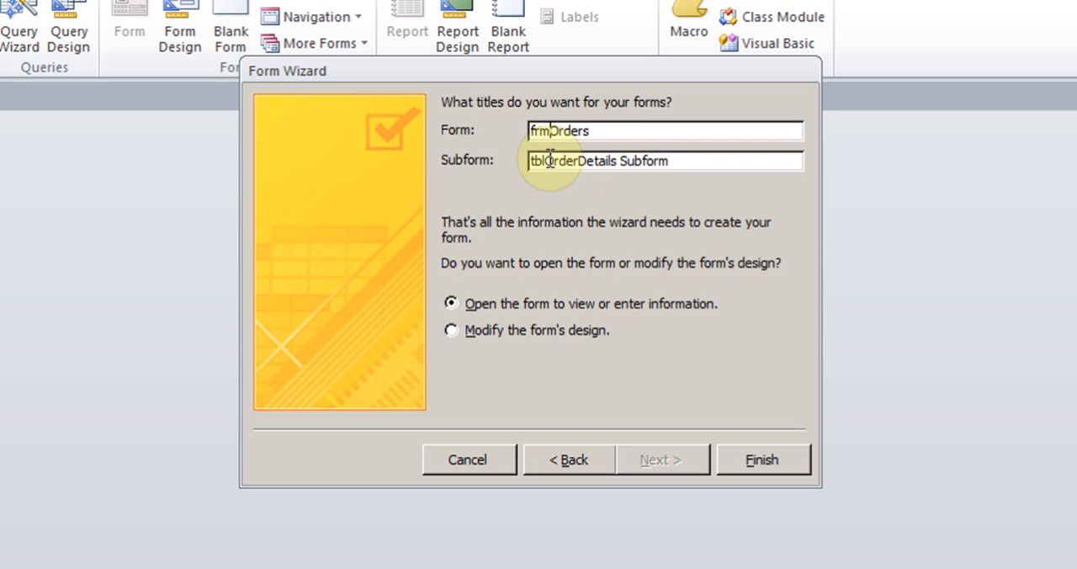
drag(545, 160, 488, 160)
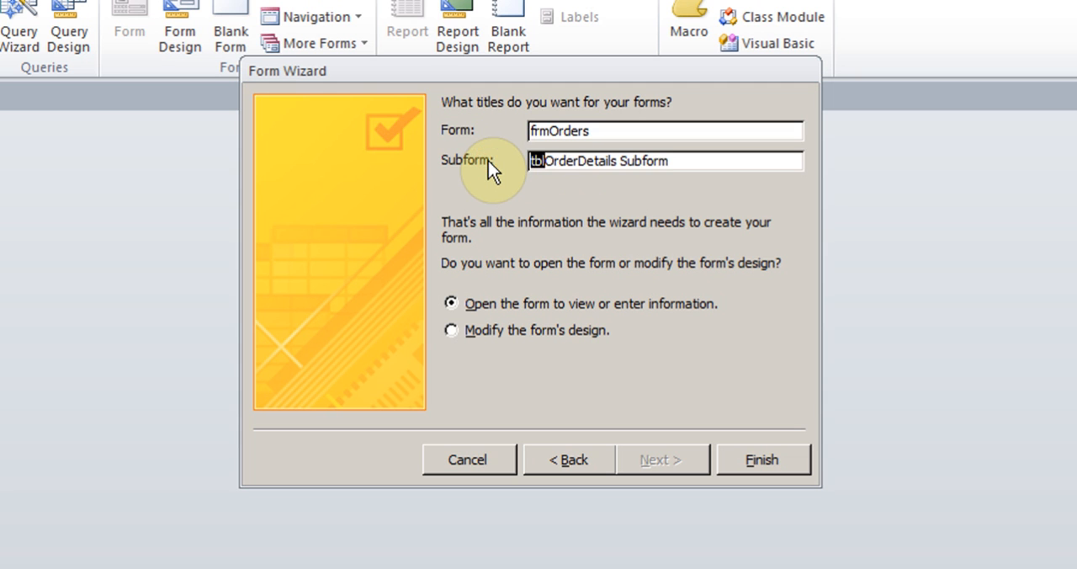
text(frm)
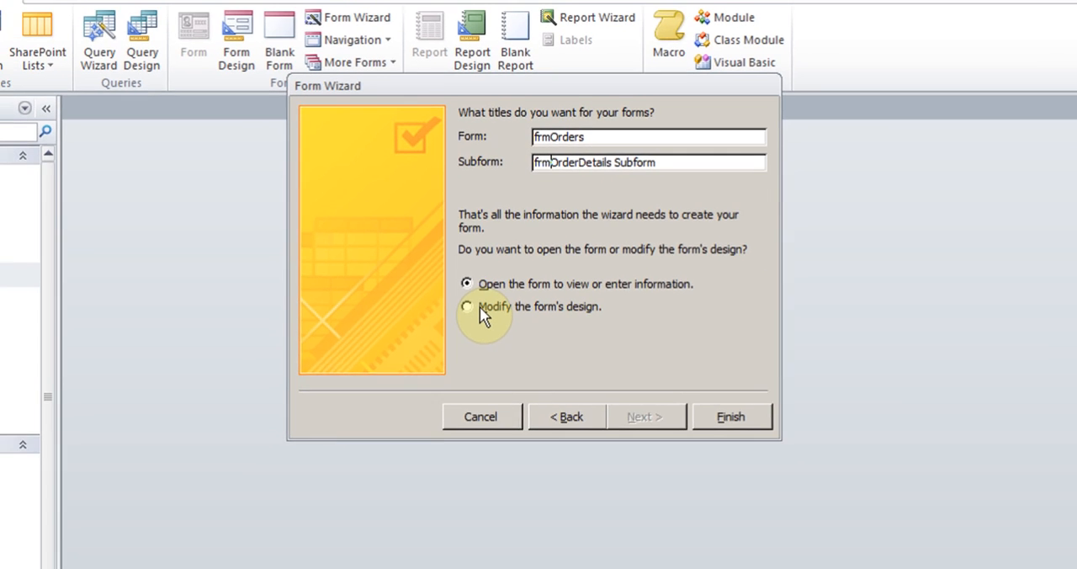
click(731, 417)
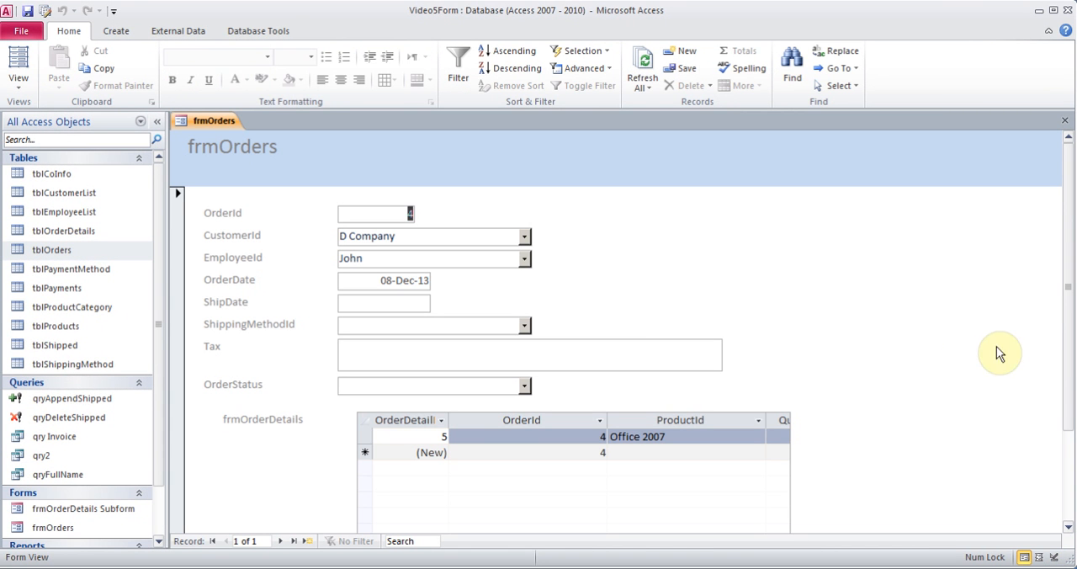
Add a second detail line to the order in the frmOrderDetails subform with product Xbox 1 and quantity 1
mouse_move(1070, 269)
mouse_down()
mouse_move(1071, 313)
mouse_move(1061, 278)
mouse_up()
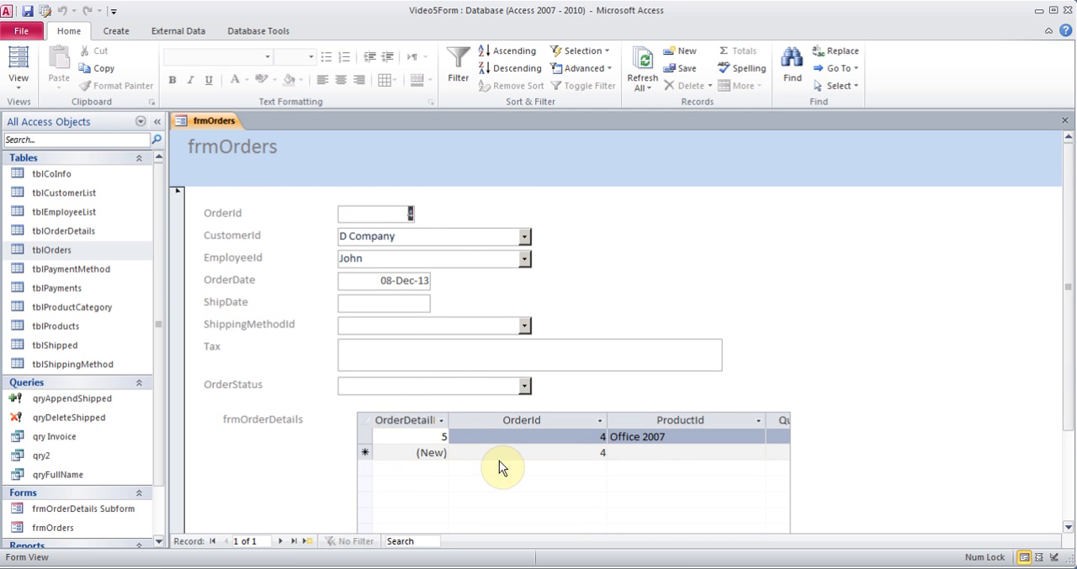
click(665, 436)
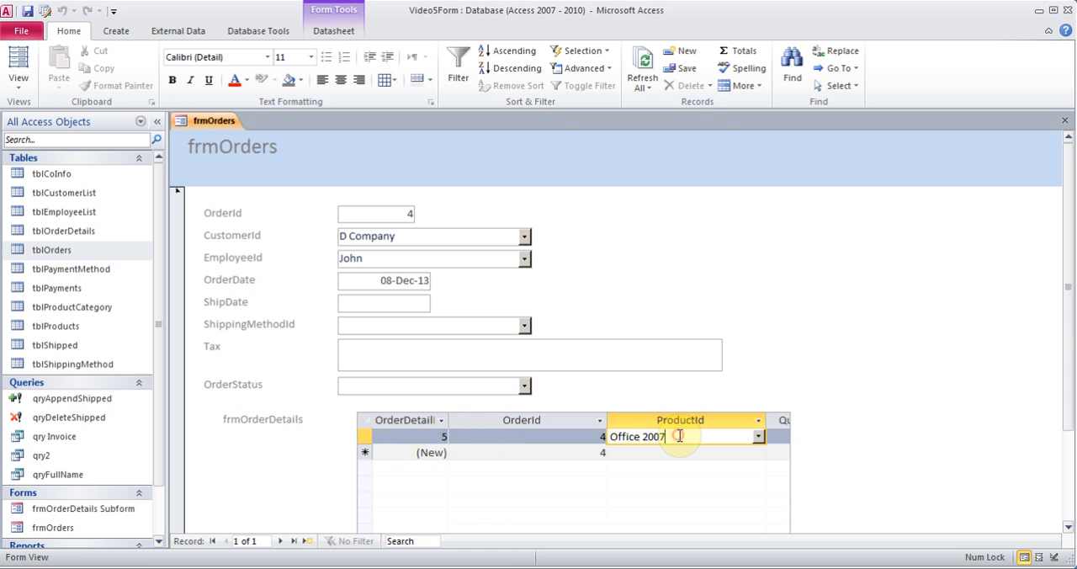
drag(1069, 324, 1069, 444)
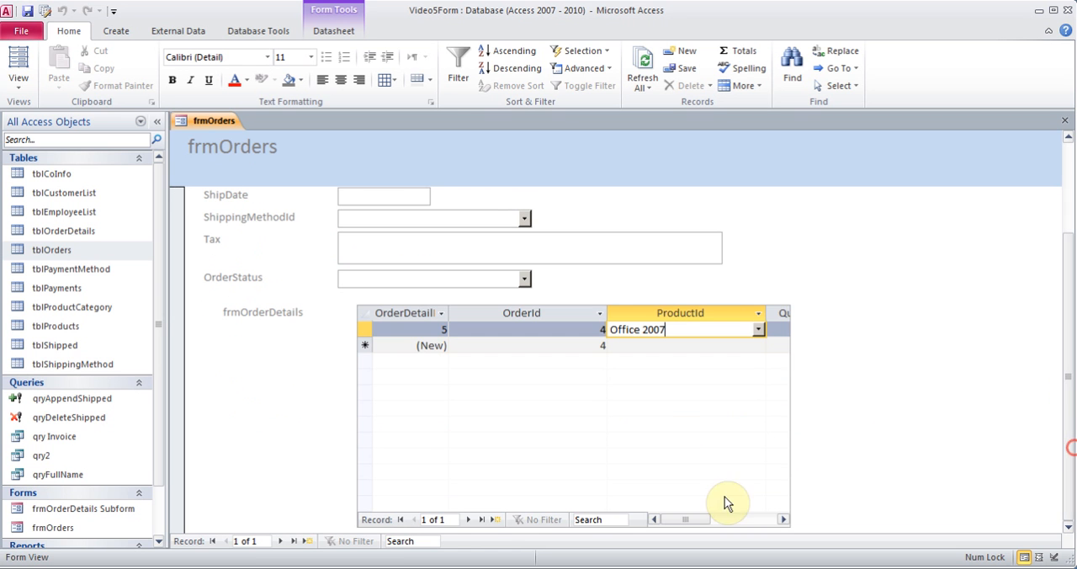
mouse_move(695, 519)
mouse_down()
mouse_move(764, 518)
mouse_move(692, 521)
mouse_up()
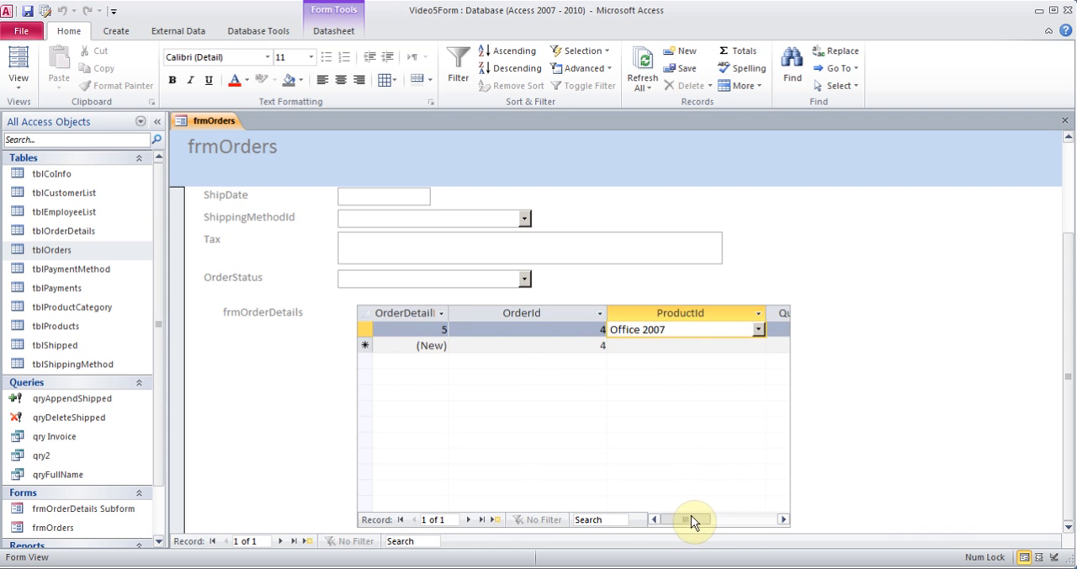
click(652, 346)
click(757, 346)
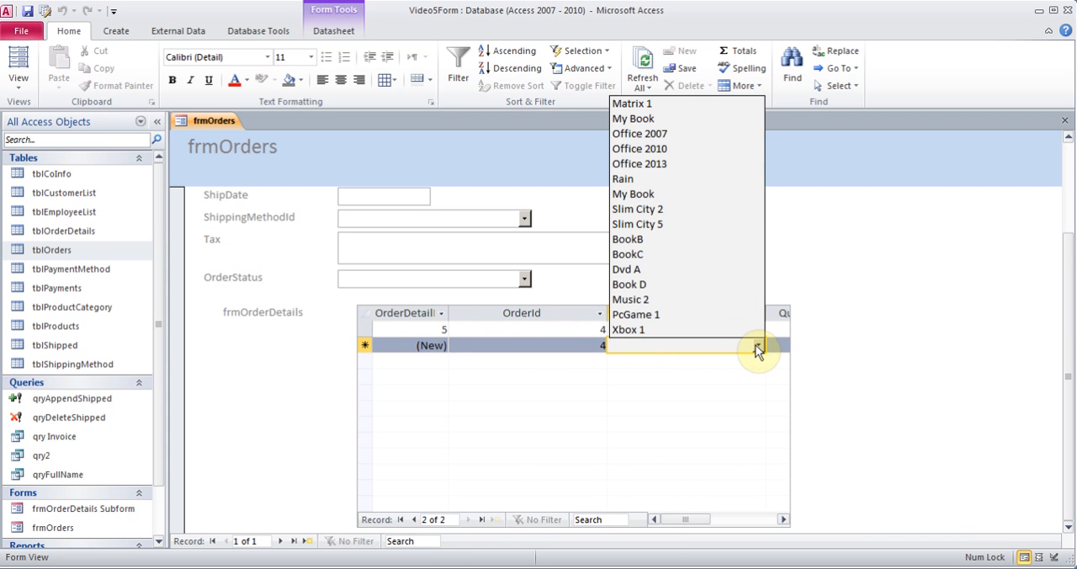
click(676, 328)
click(783, 519)
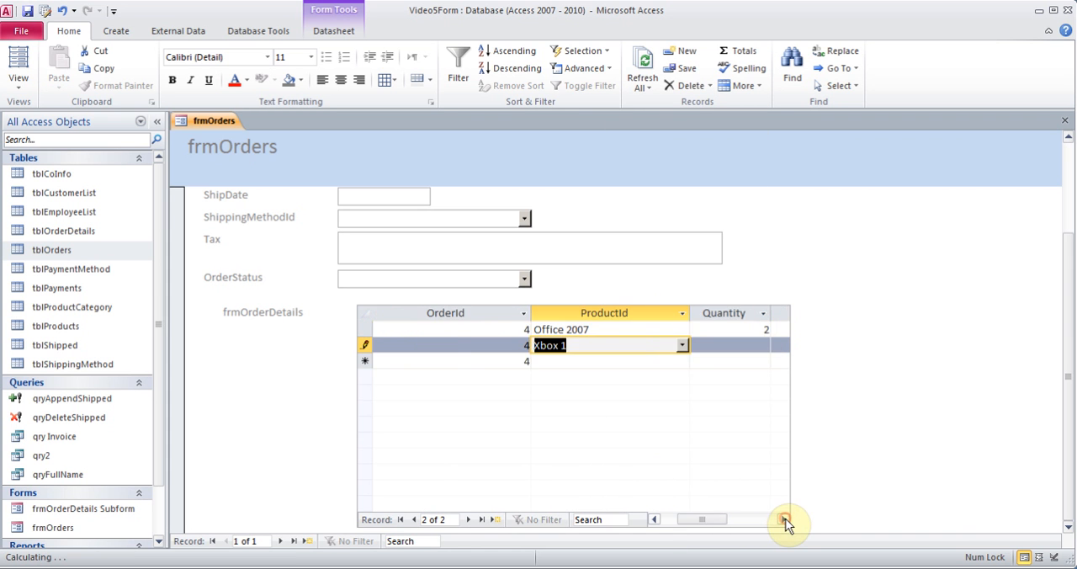
click(746, 341)
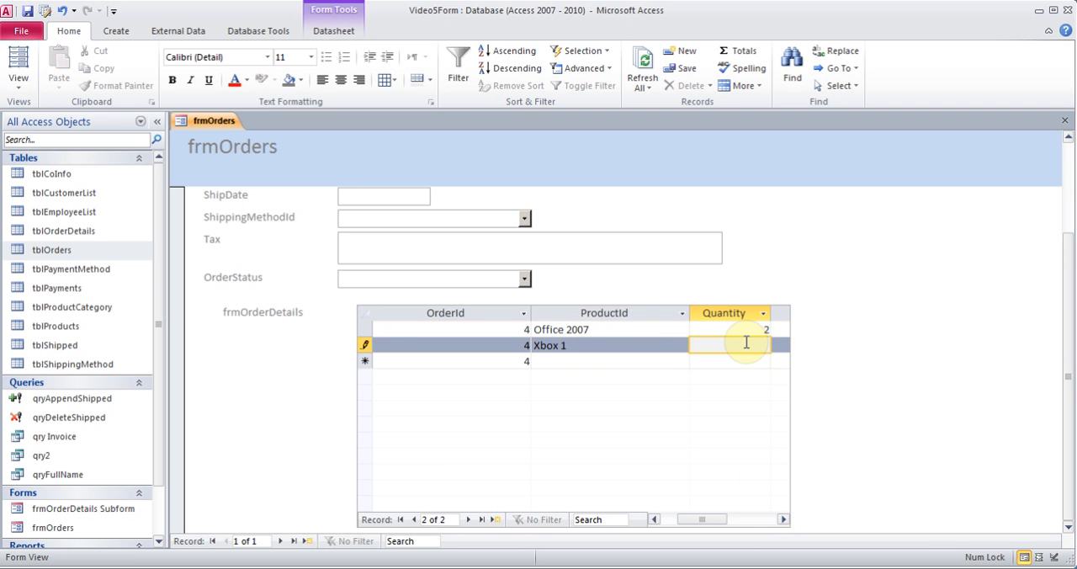
text(1)
key(Tab)
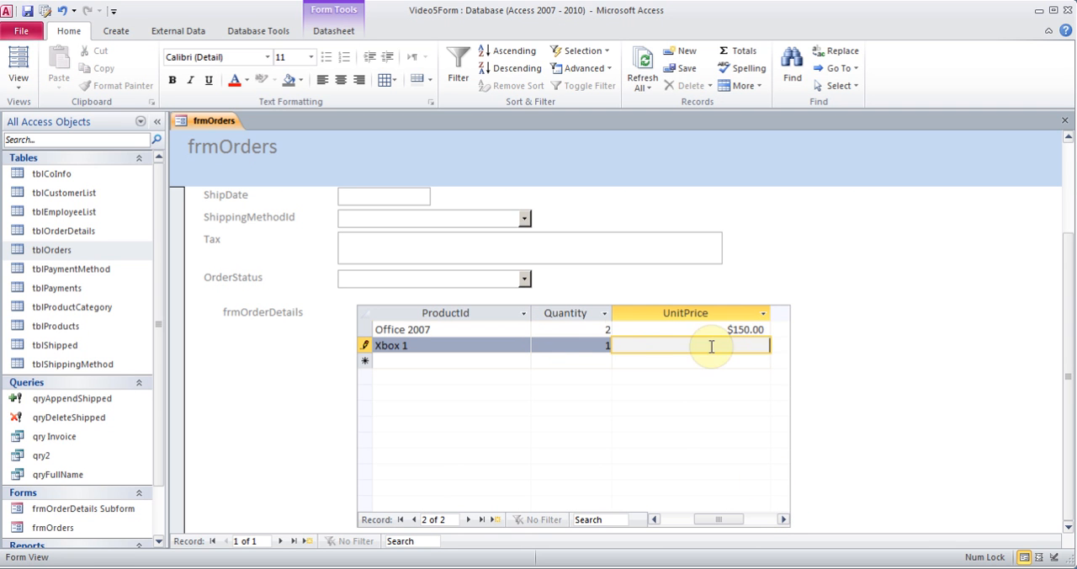
Check the product choices of the Xbox 1 line and go to its UnitPrice field
click(515, 346)
click(523, 346)
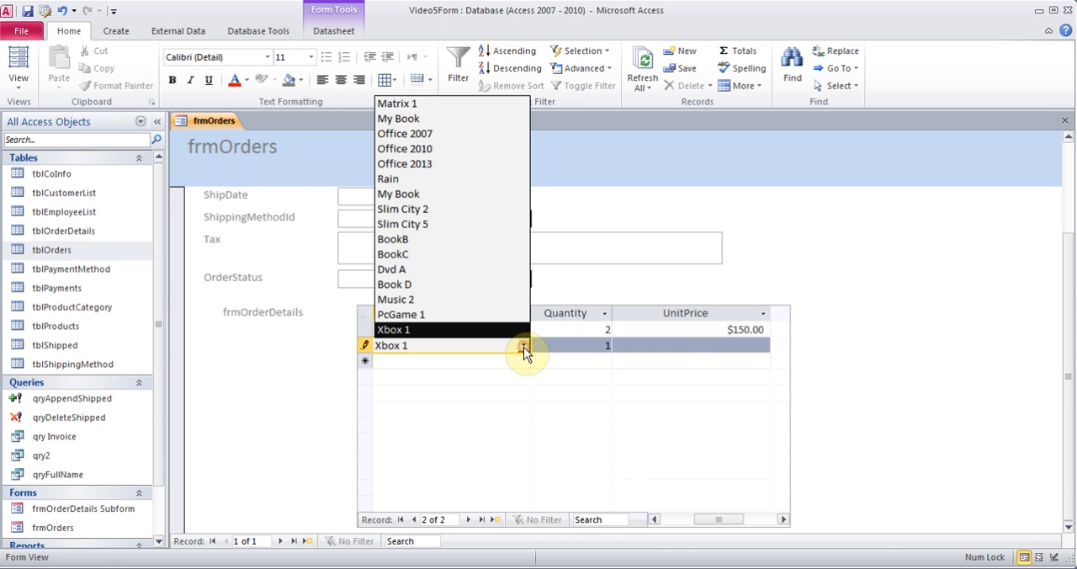
click(522, 346)
click(690, 348)
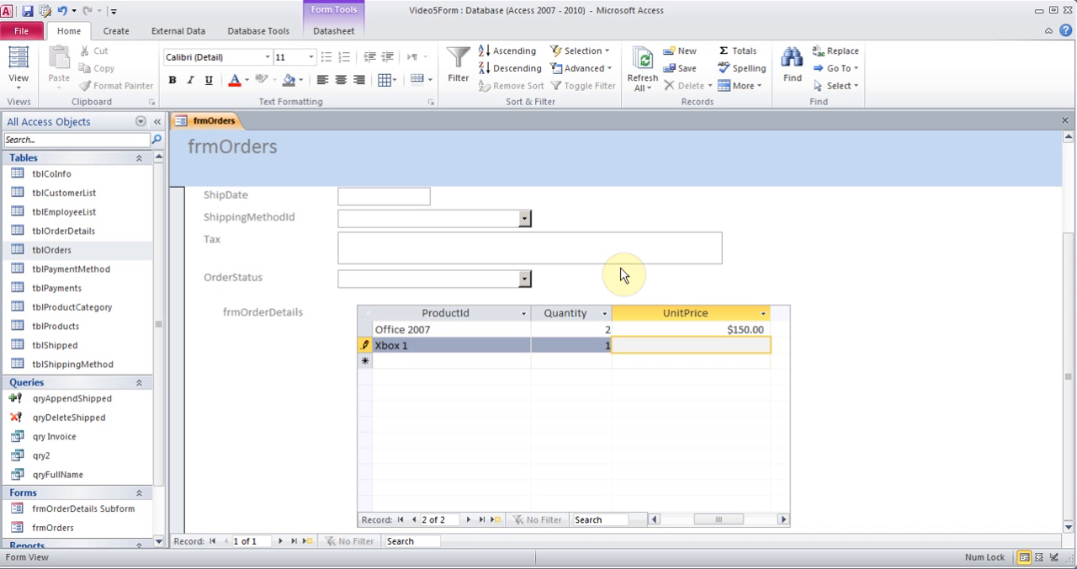
In Layout View, change the form header title to Enter New Orders and widen its box so the title fits on one line
drag(1069, 305, 1052, 208)
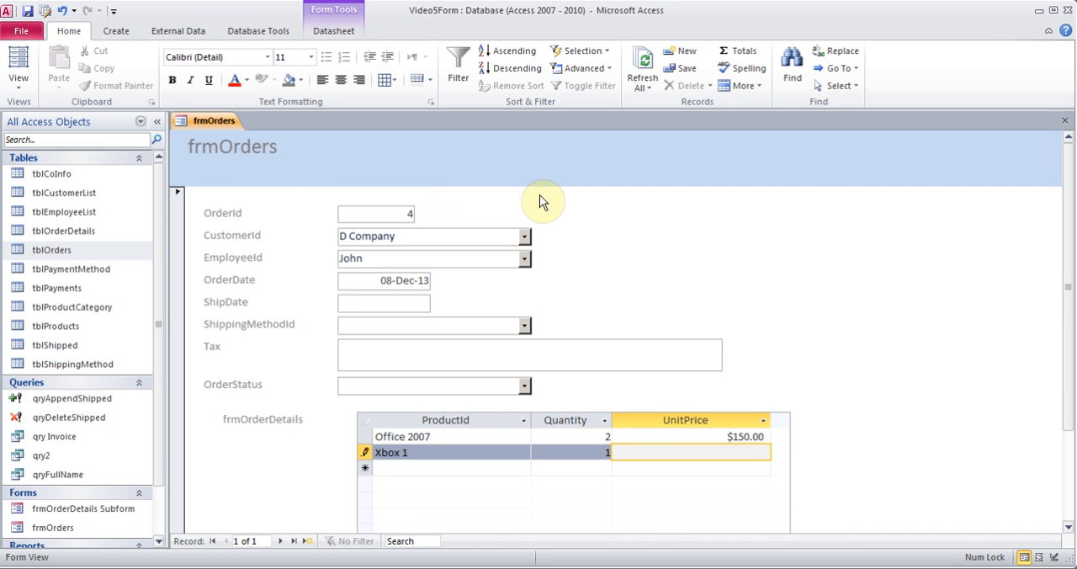
click(19, 84)
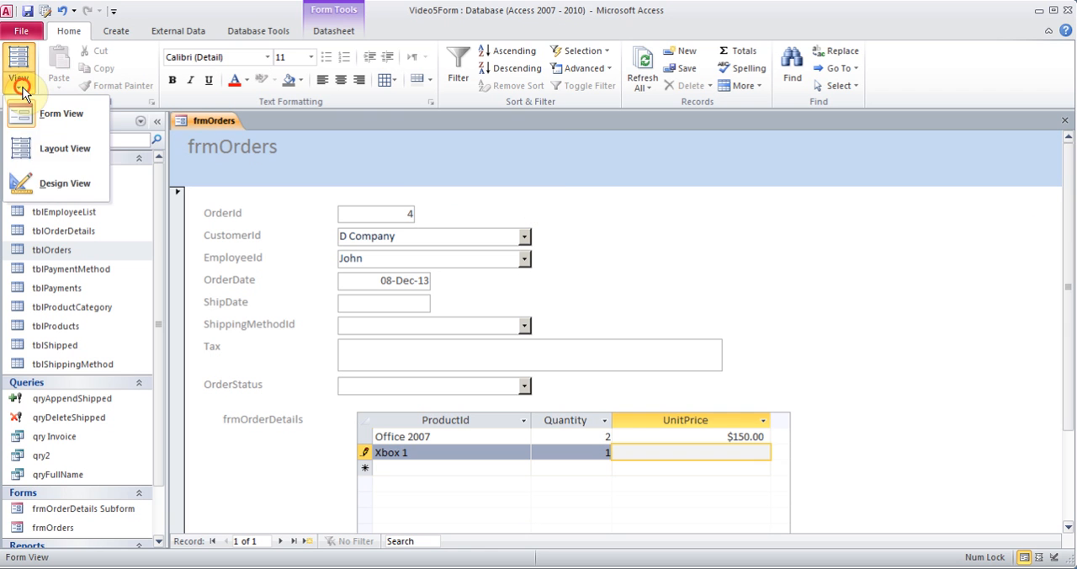
click(53, 150)
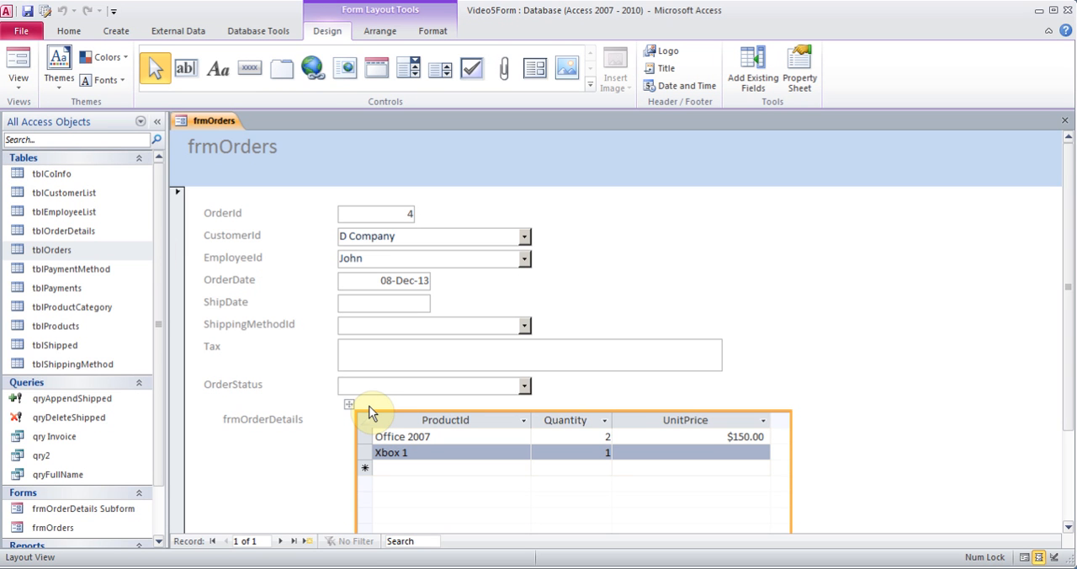
click(250, 150)
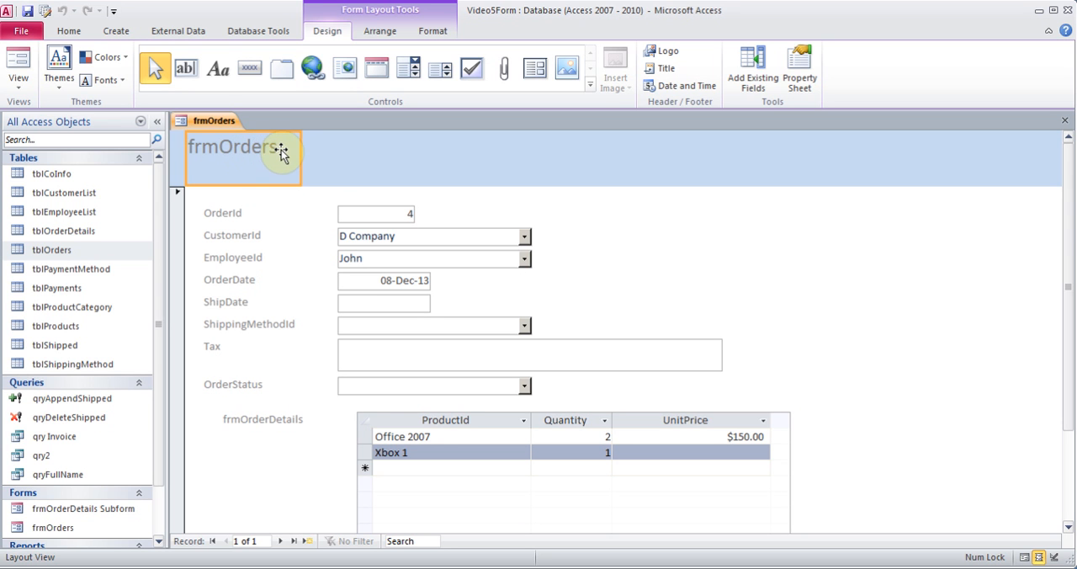
double_click(276, 150)
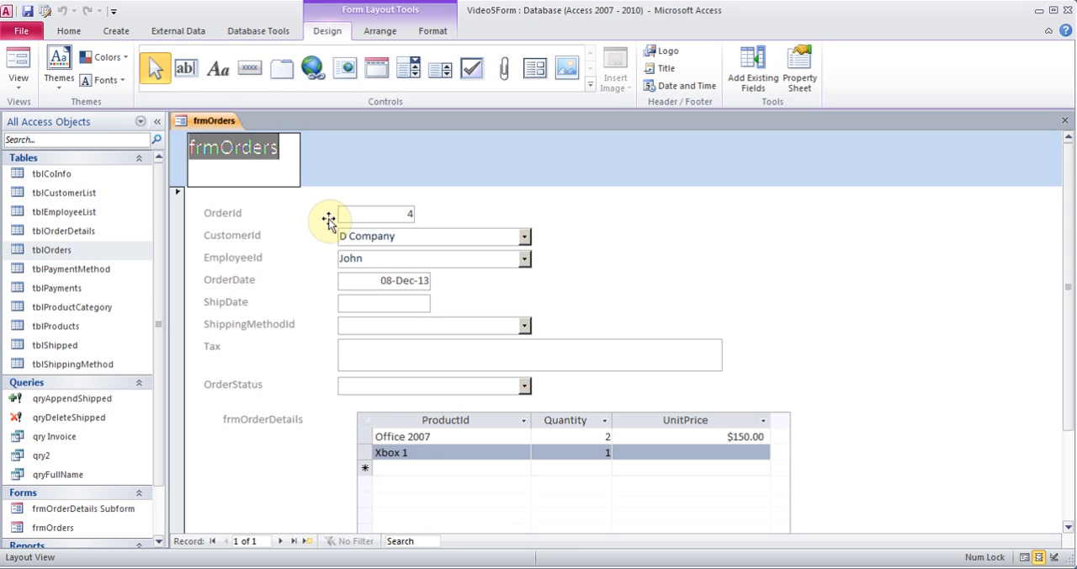
text(Enter New Orders)
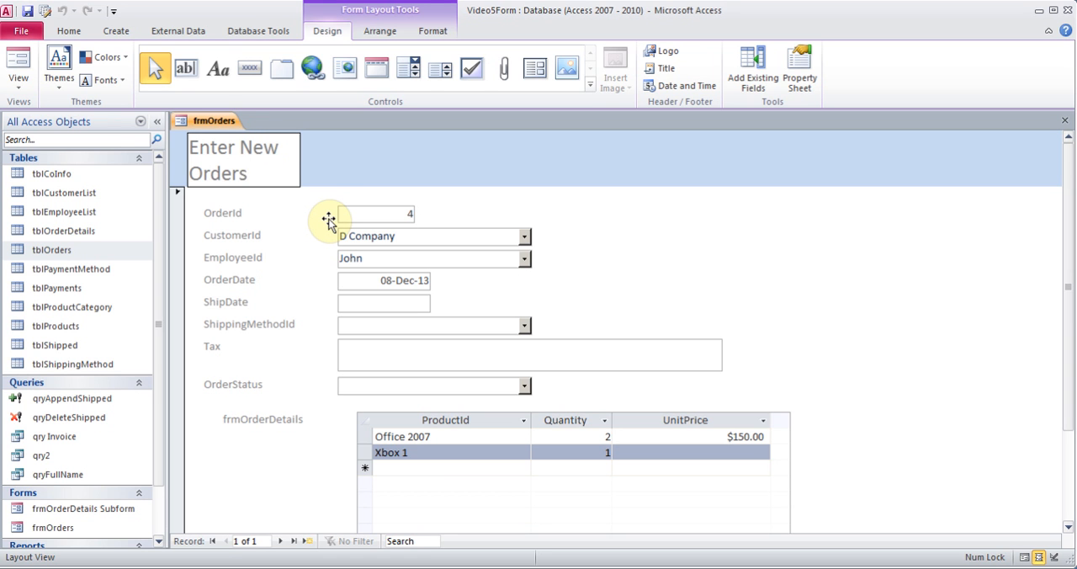
click(329, 177)
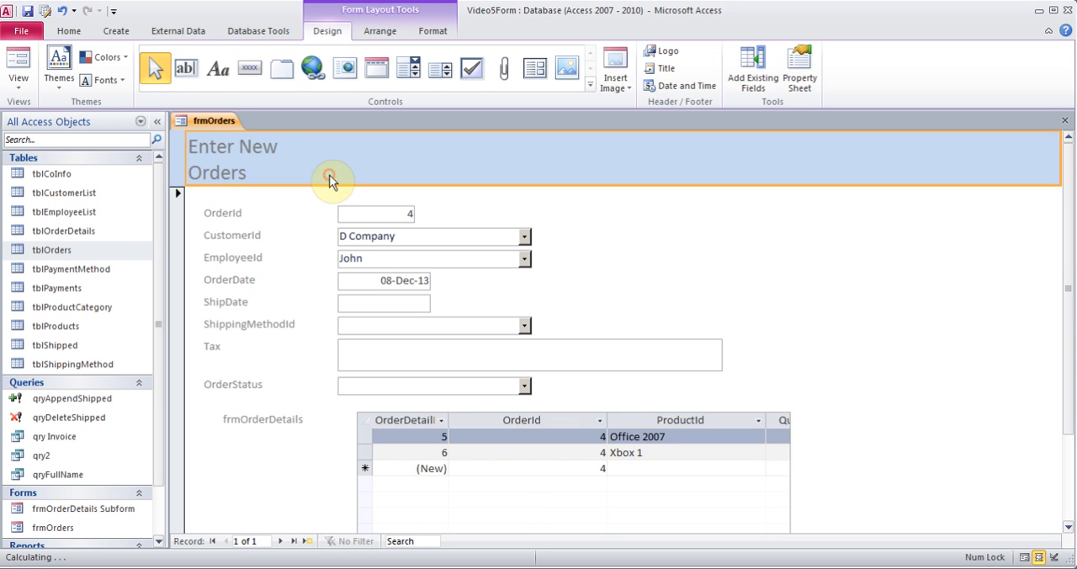
click(257, 153)
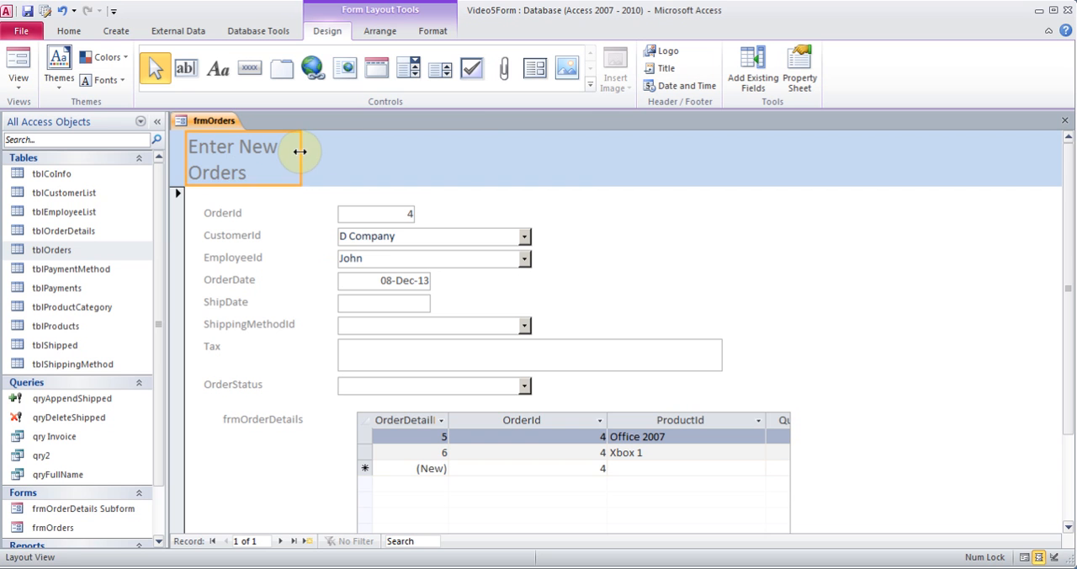
drag(301, 152, 613, 126)
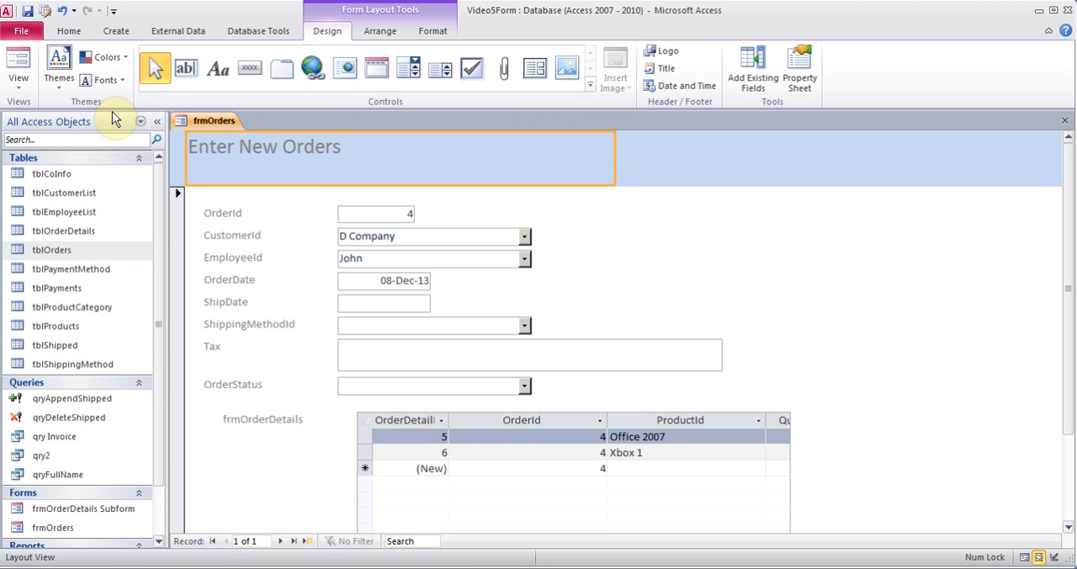
Try the Austin theme on the form, and replace it with the built-in theme that has red lettering and a pink header
click(67, 86)
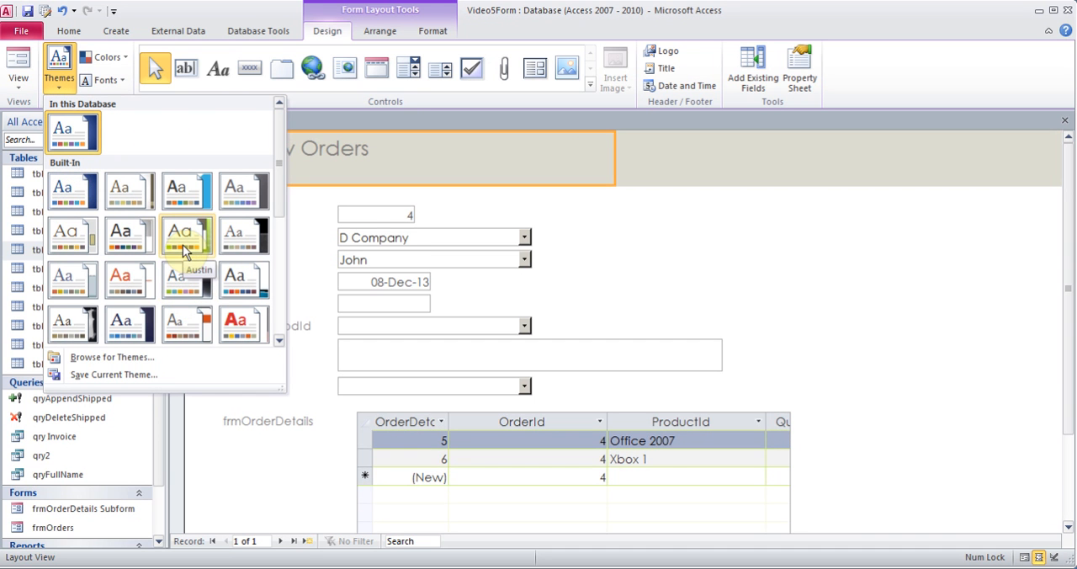
click(182, 245)
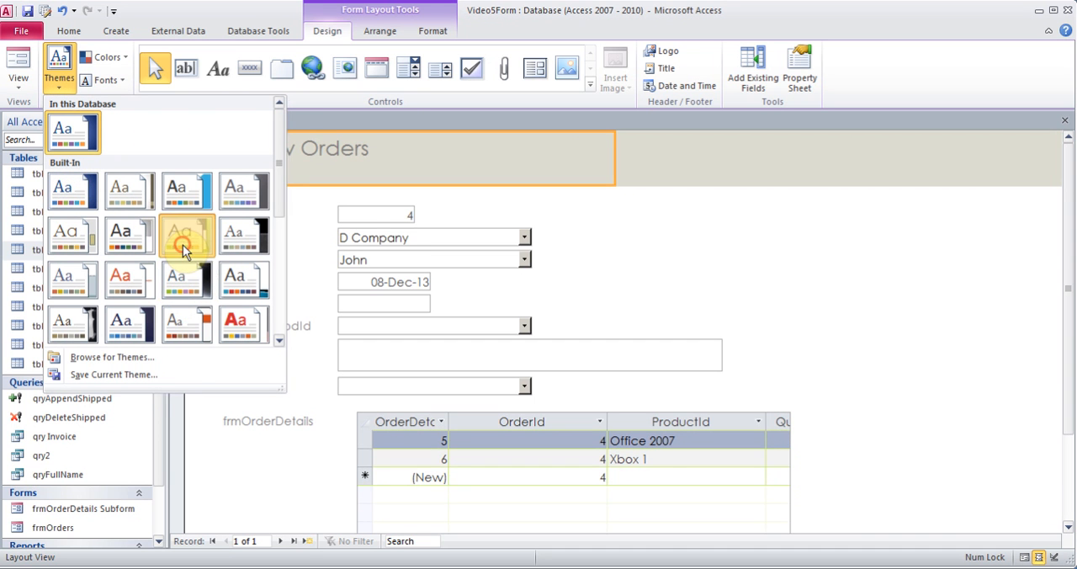
click(52, 79)
click(245, 321)
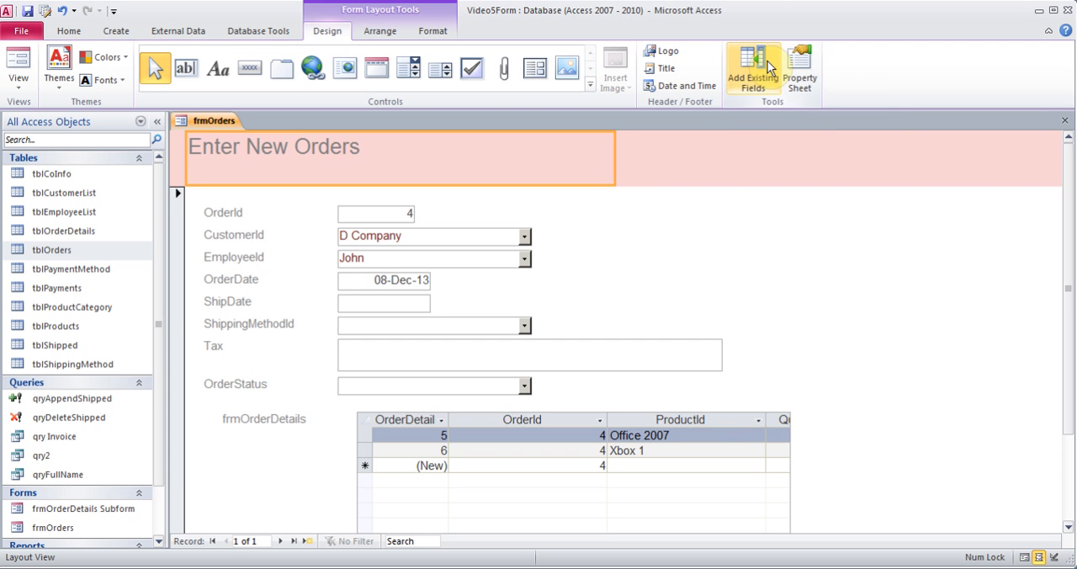
click(661, 162)
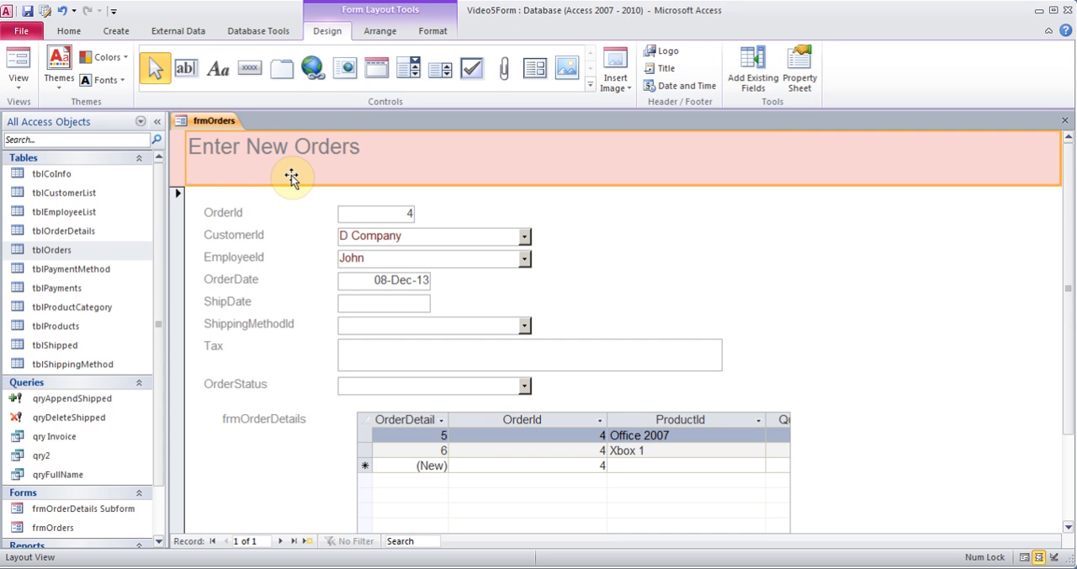
Switch the form to Design View, saving the changes to frmOrderDetails Subform and frmOrders
click(19, 76)
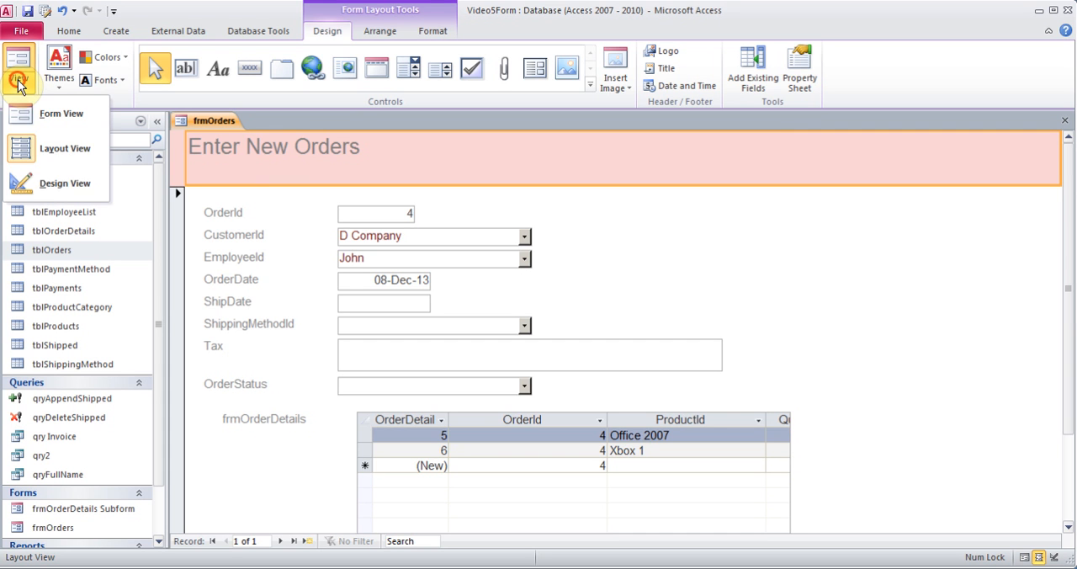
click(56, 187)
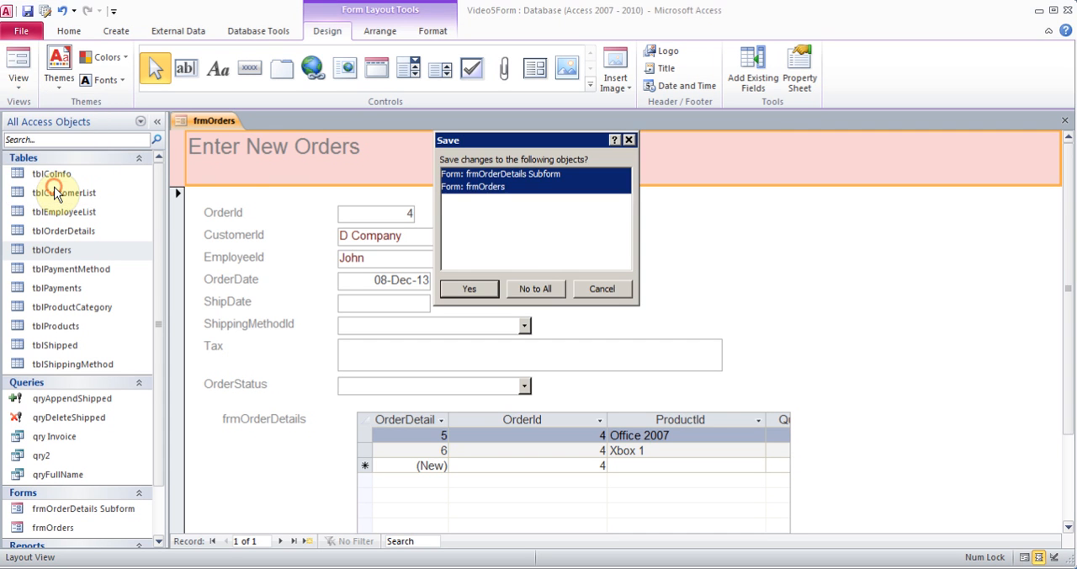
click(493, 289)
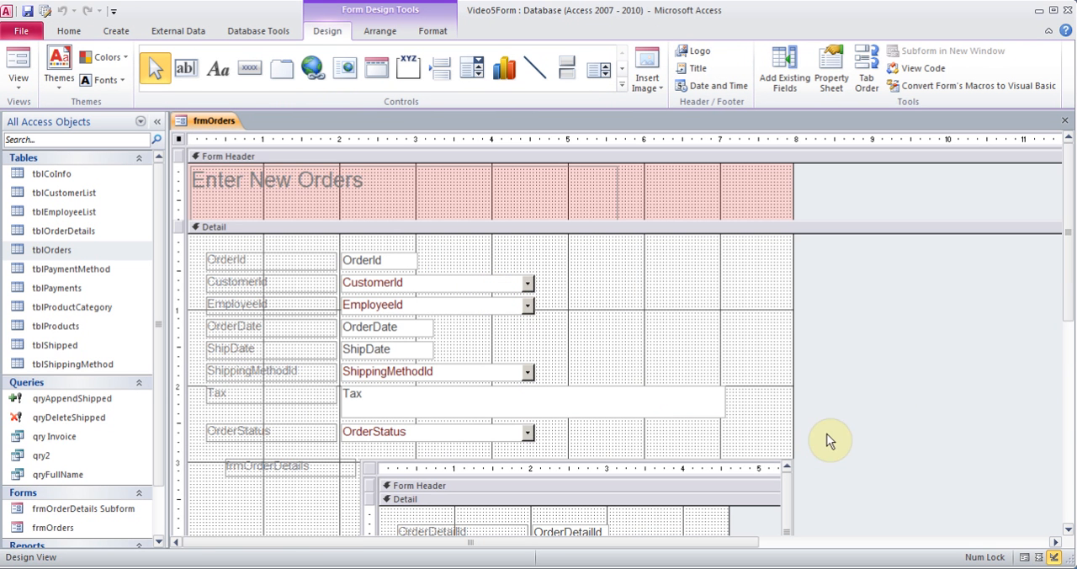
Narrow the Tax box to about the width of the combo boxes and widen the CustomerId combo box to about the 5.3-inch mark
drag(1071, 293, 1071, 366)
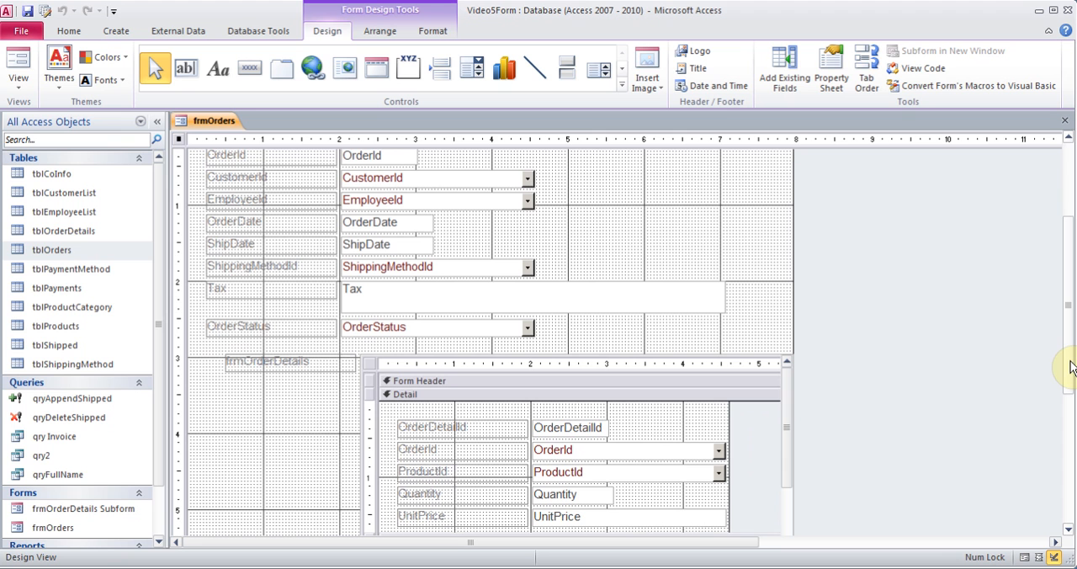
click(644, 300)
drag(724, 295, 536, 292)
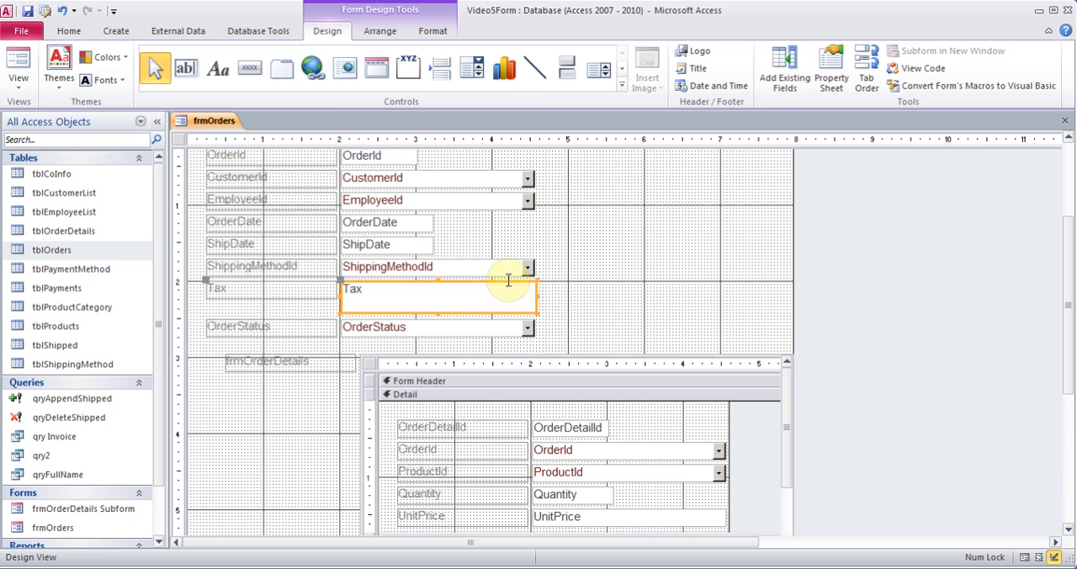
click(465, 178)
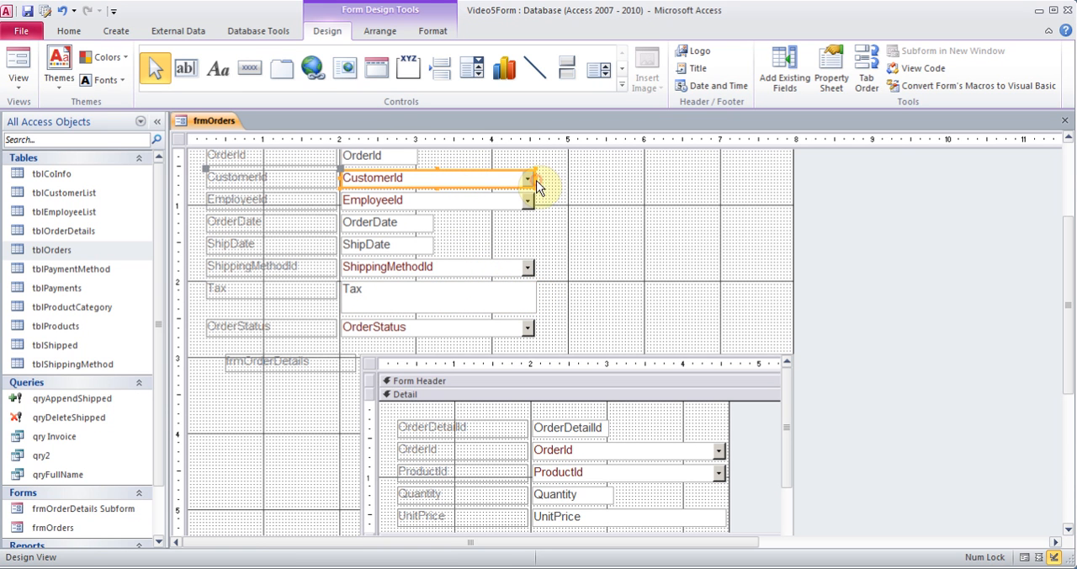
drag(535, 178, 589, 175)
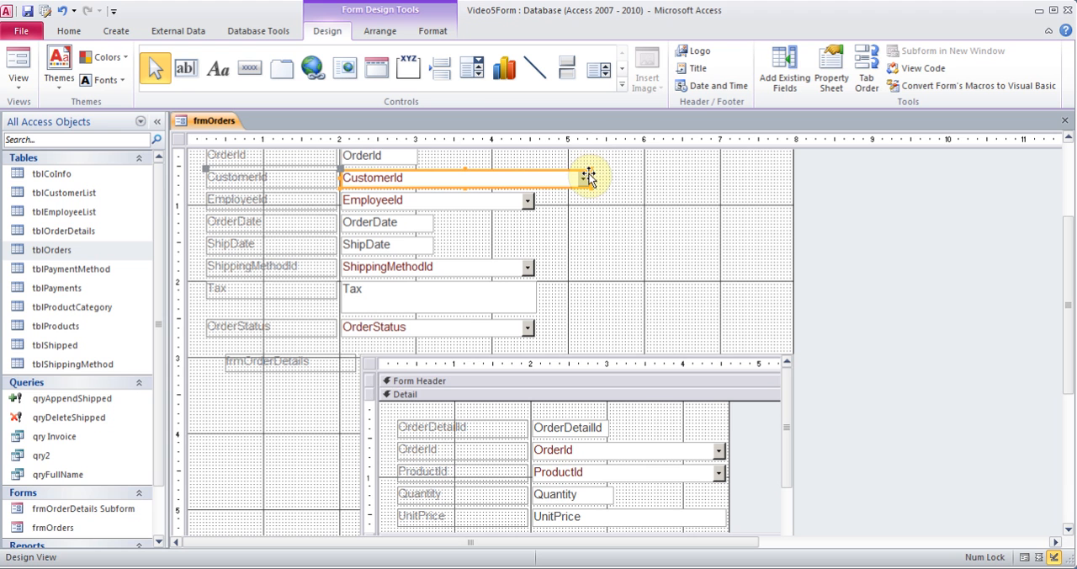
Widen the form to about 9.6 inches, extend the order details subform control on both sides, and widen the subform's own design area to about 7.5 inches
click(539, 385)
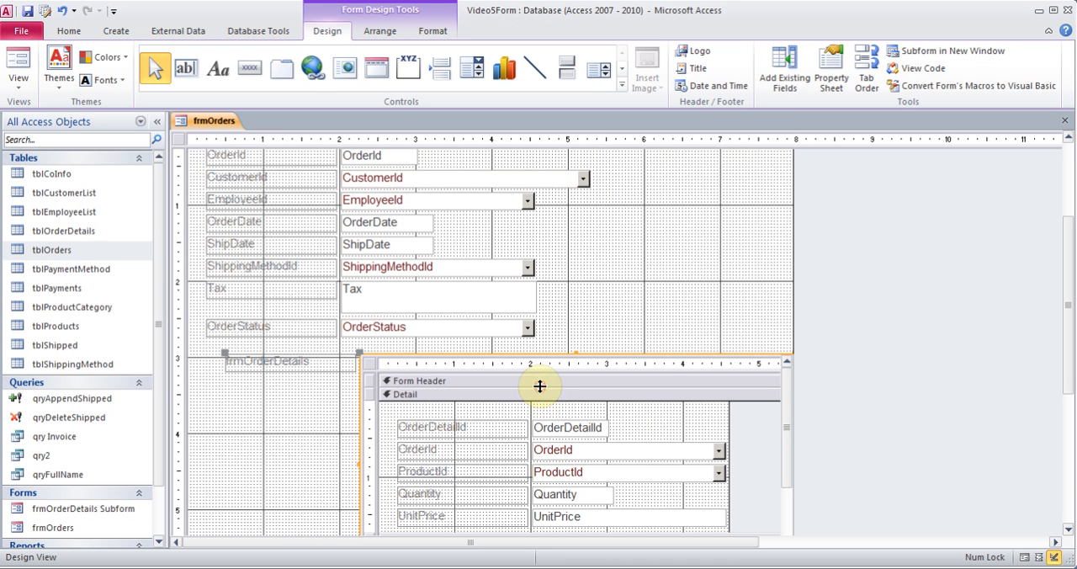
drag(358, 462, 284, 452)
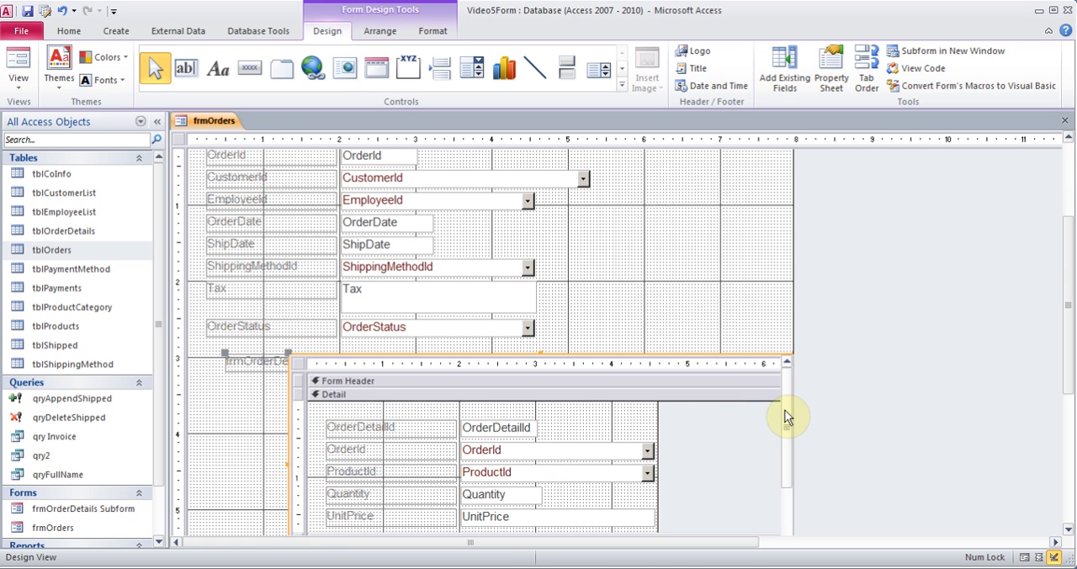
drag(793, 250, 917, 245)
drag(1075, 256, 1075, 343)
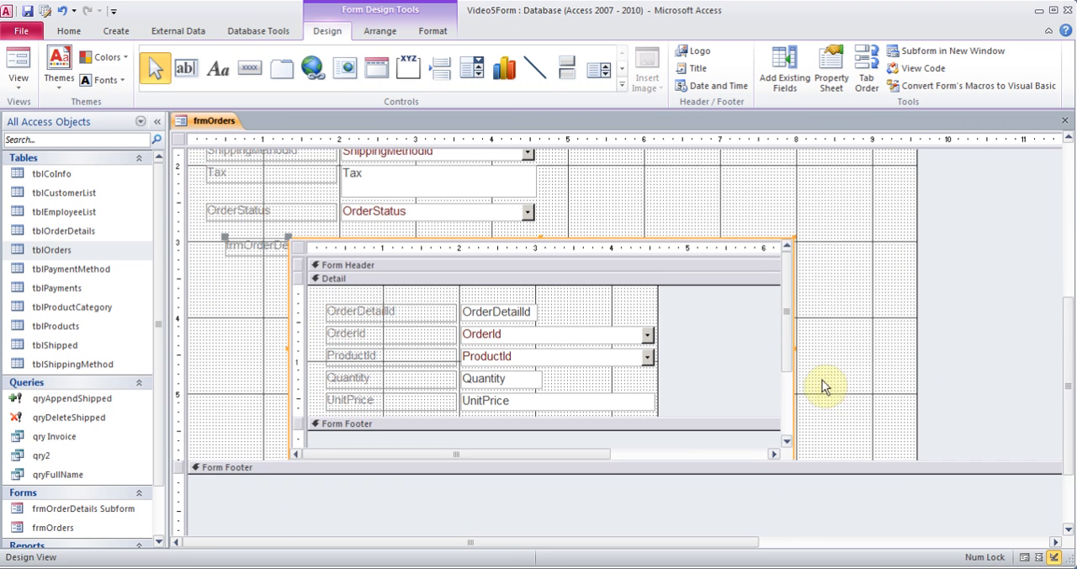
drag(794, 349, 907, 348)
click(646, 310)
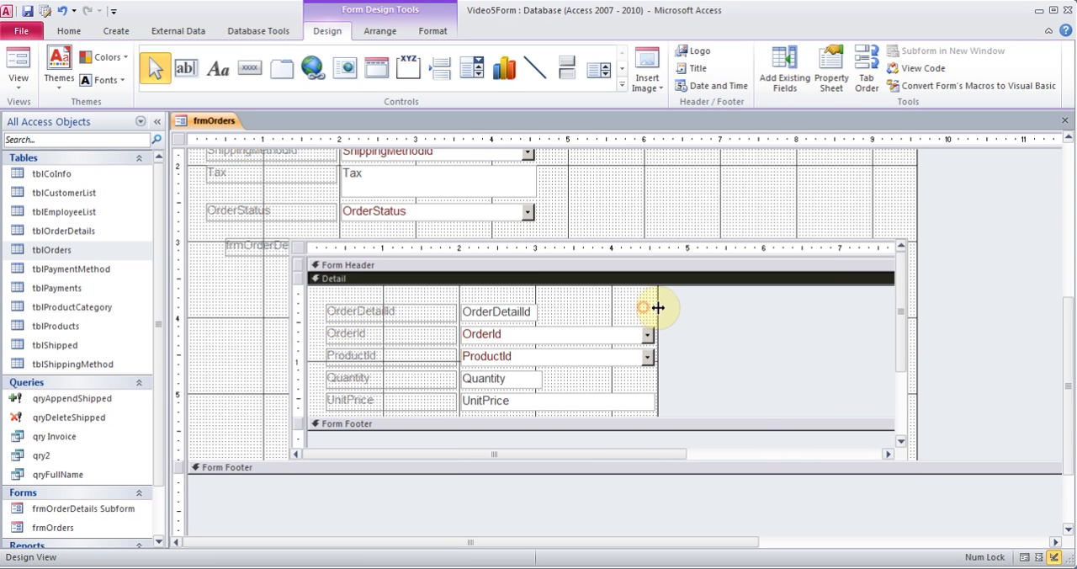
drag(653, 308, 880, 296)
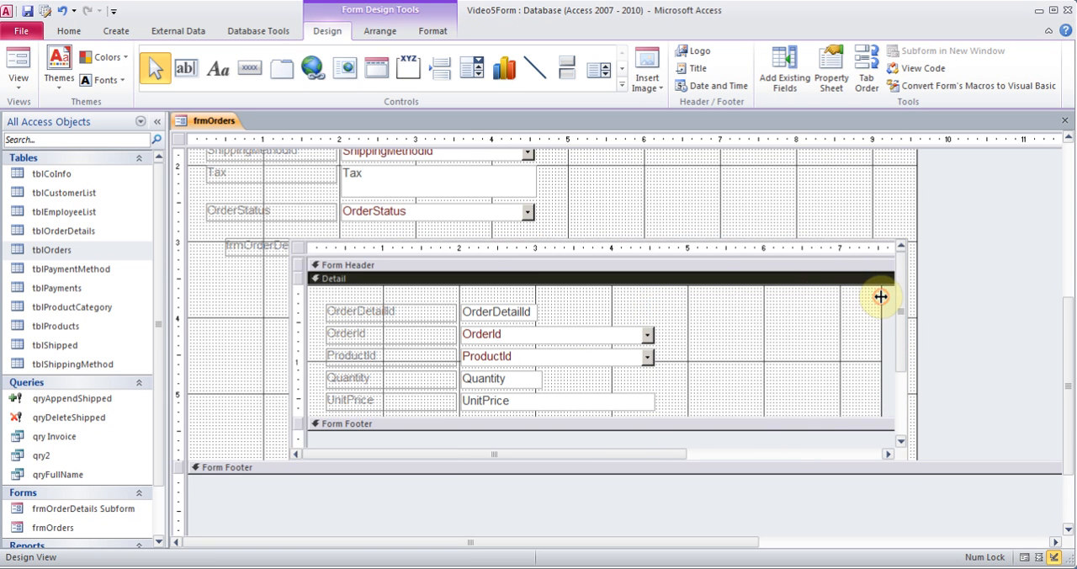
Close the orders form, saving both it and the subform and replacing the earlier version of frmOrders
drag(1068, 360, 1037, 180)
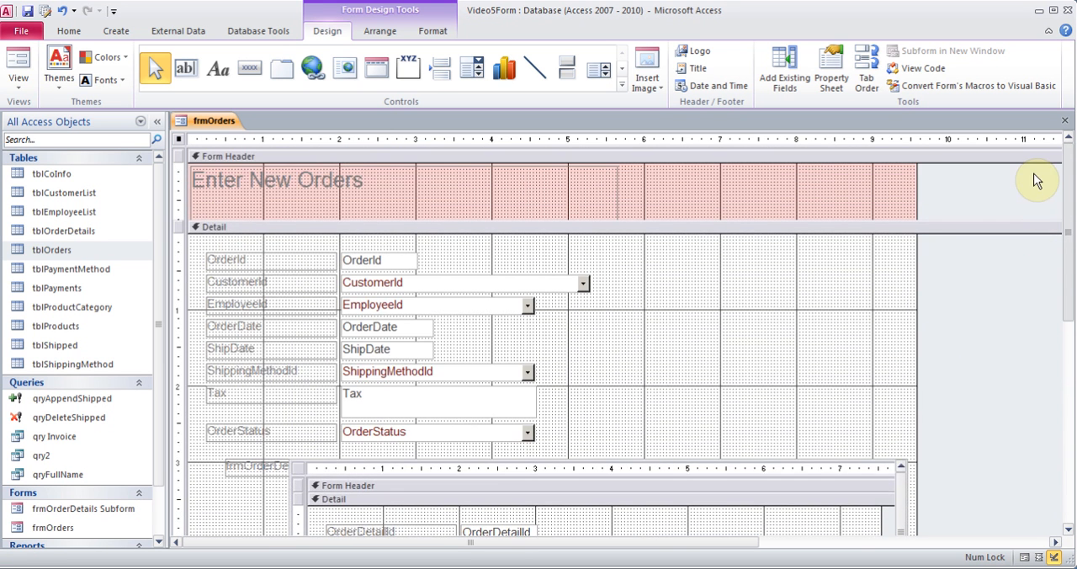
click(1064, 121)
click(471, 289)
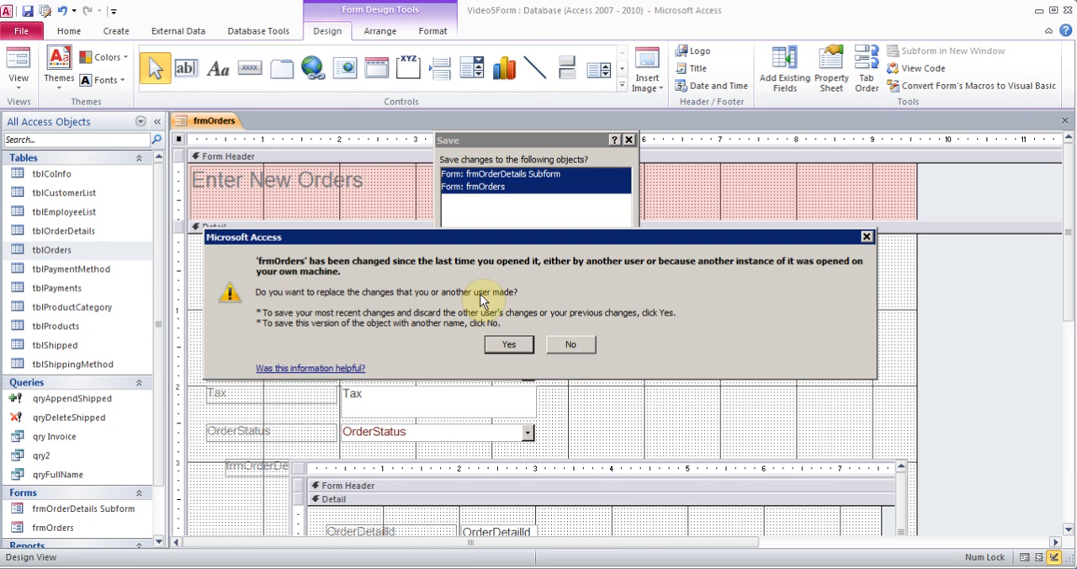
click(511, 344)
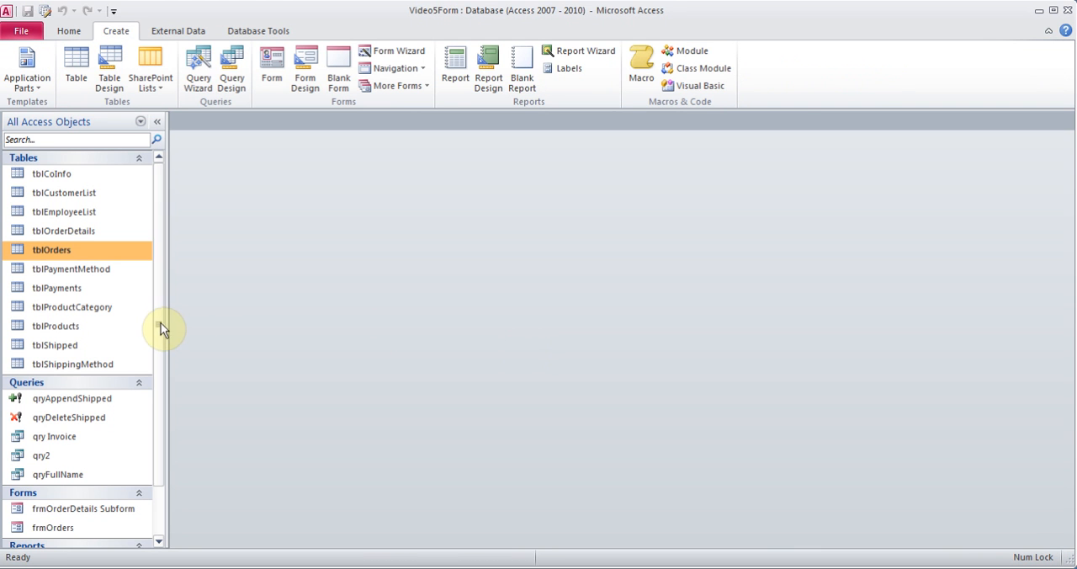
Reopen frmOrders in Form View and start a new blank order record
drag(160, 322, 161, 435)
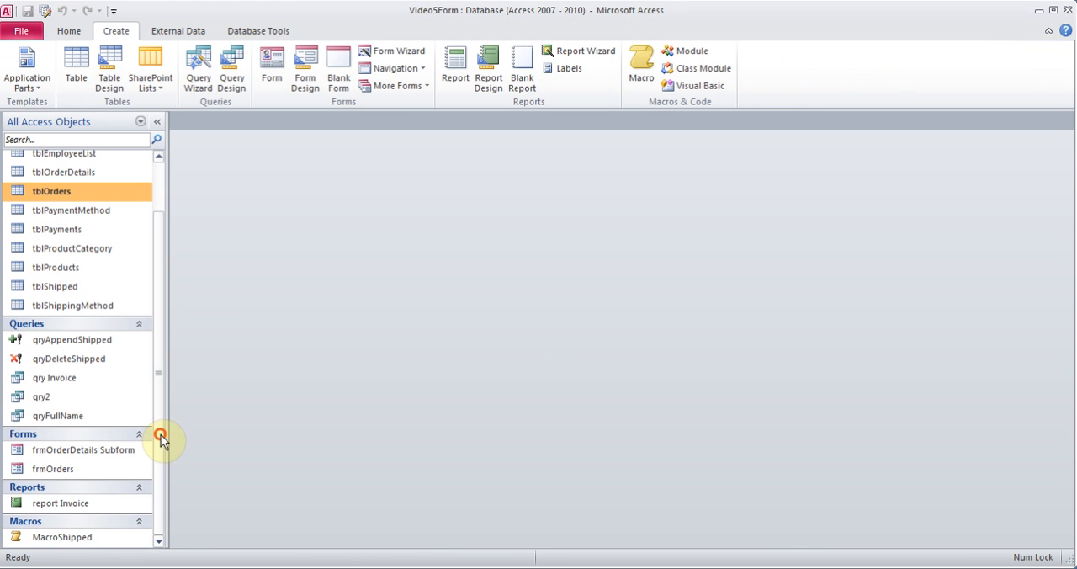
double_click(69, 471)
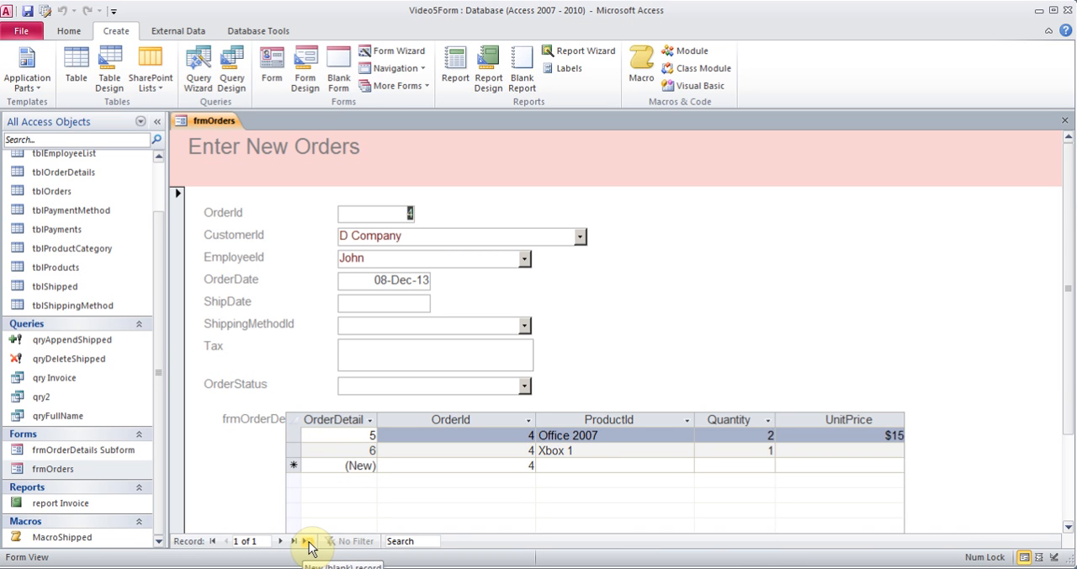
click(67, 31)
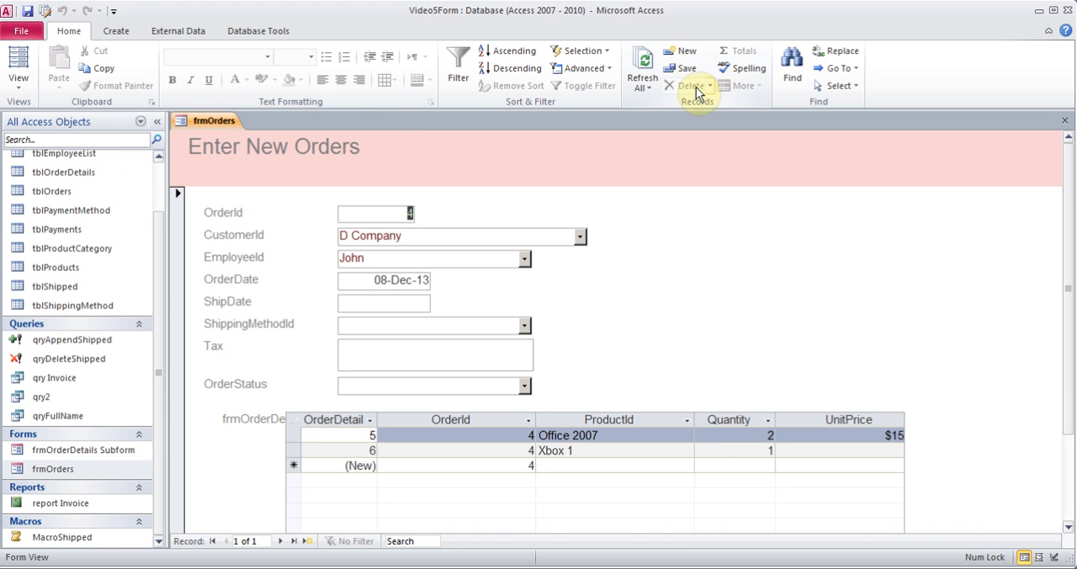
click(683, 51)
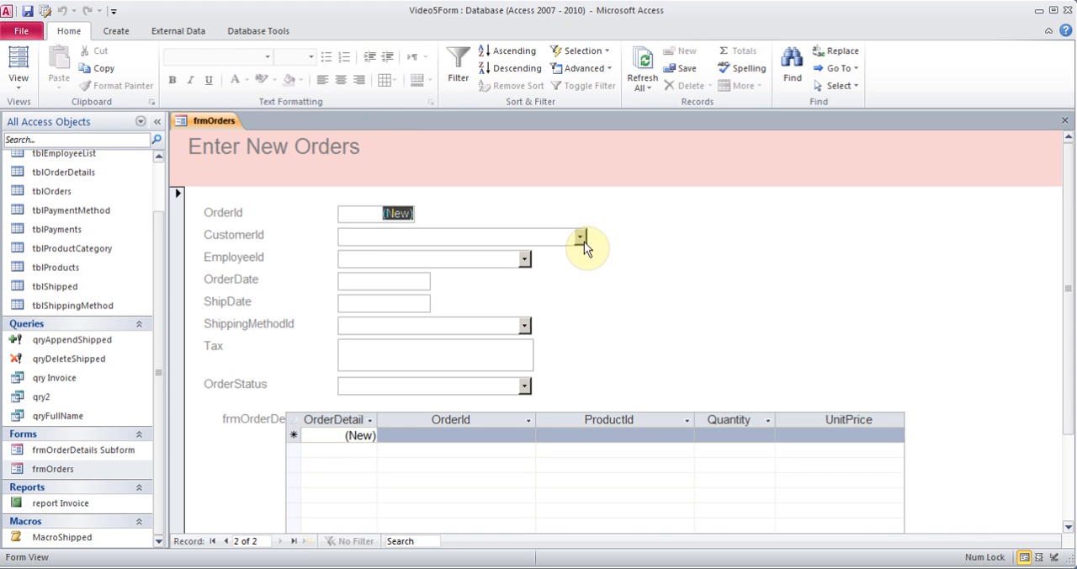
Set the new order's customer to A Company and choose the first employee from the EmployeeId choices
click(579, 238)
click(531, 252)
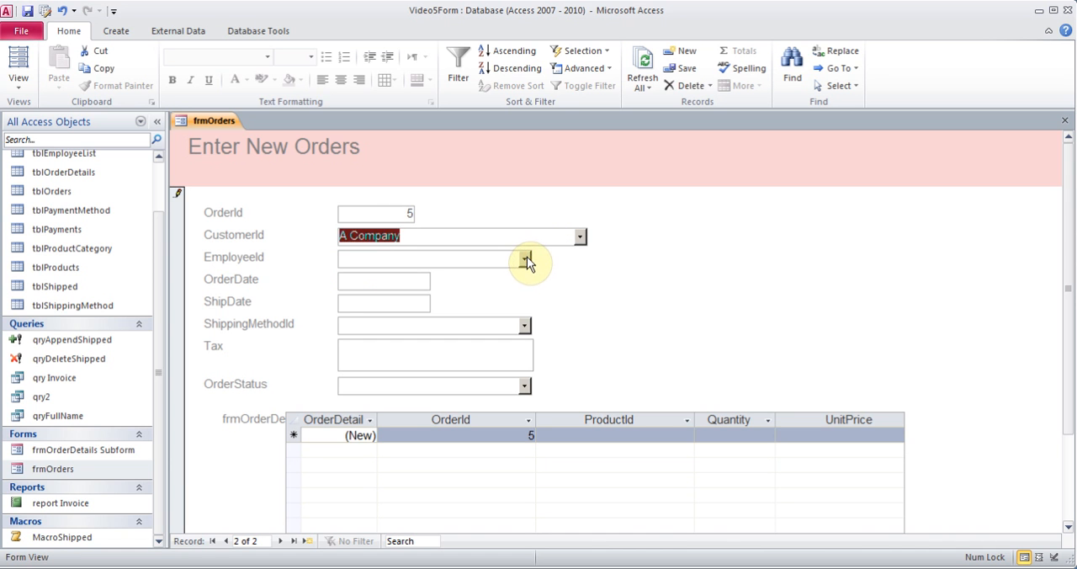
click(503, 279)
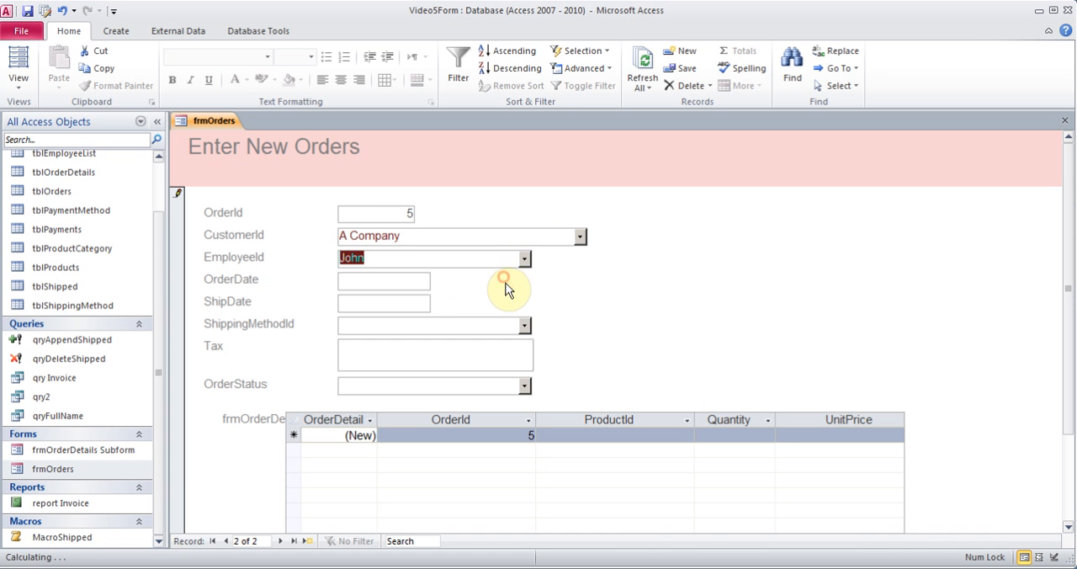
Set the new order's order date to December 16, 2013 and its shipping method to FedEx
click(413, 281)
click(439, 279)
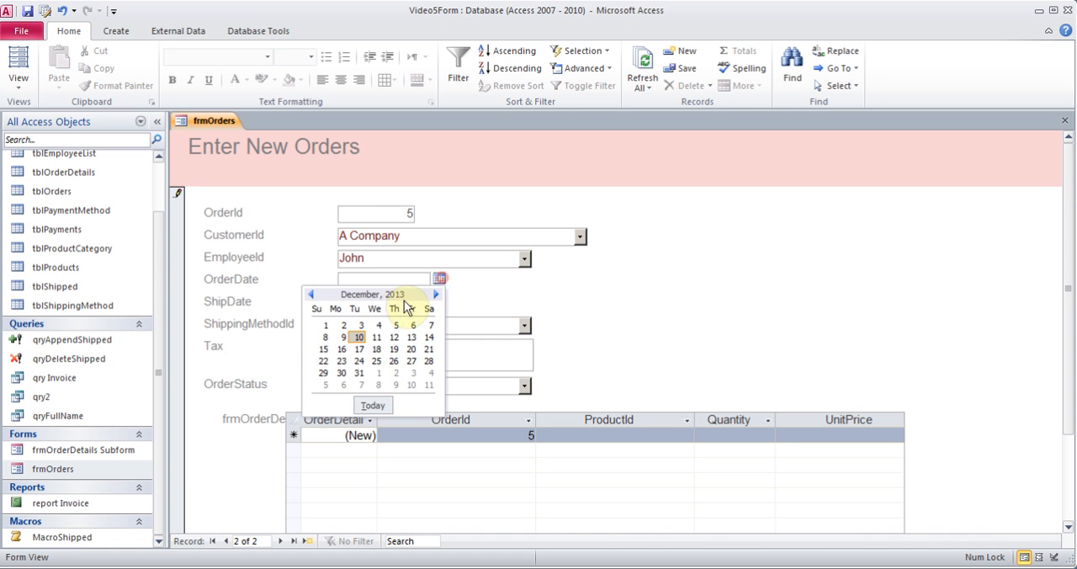
click(342, 349)
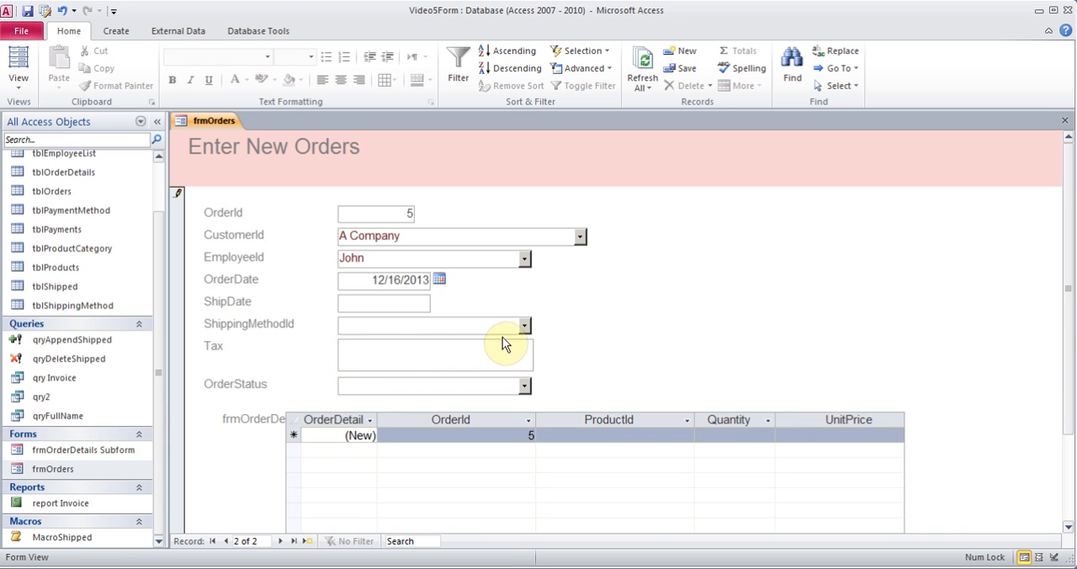
click(524, 325)
click(423, 367)
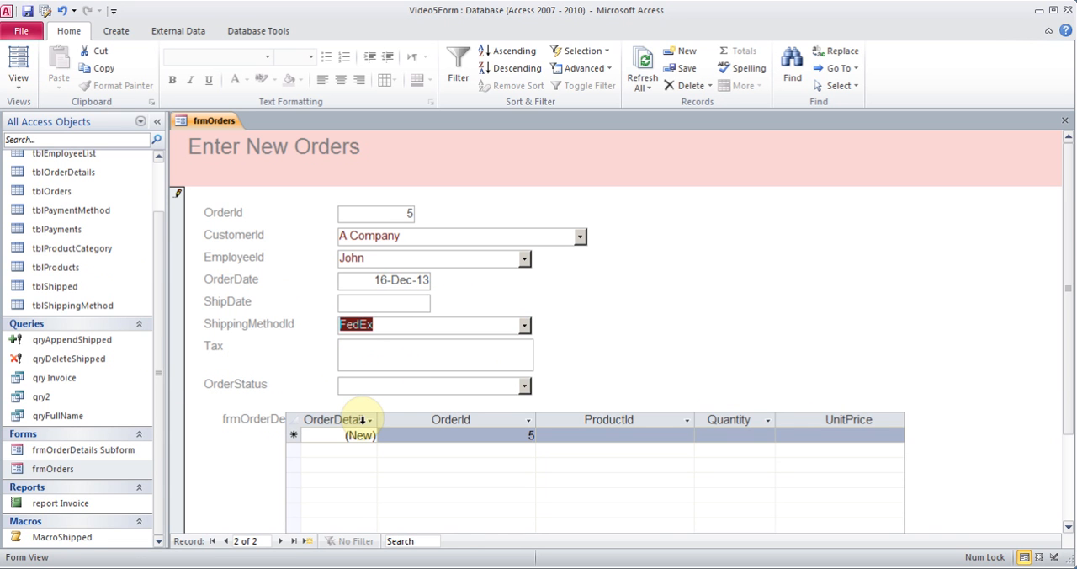
View the product choices for the new order's detail line without picking one, and close the orders form
click(581, 433)
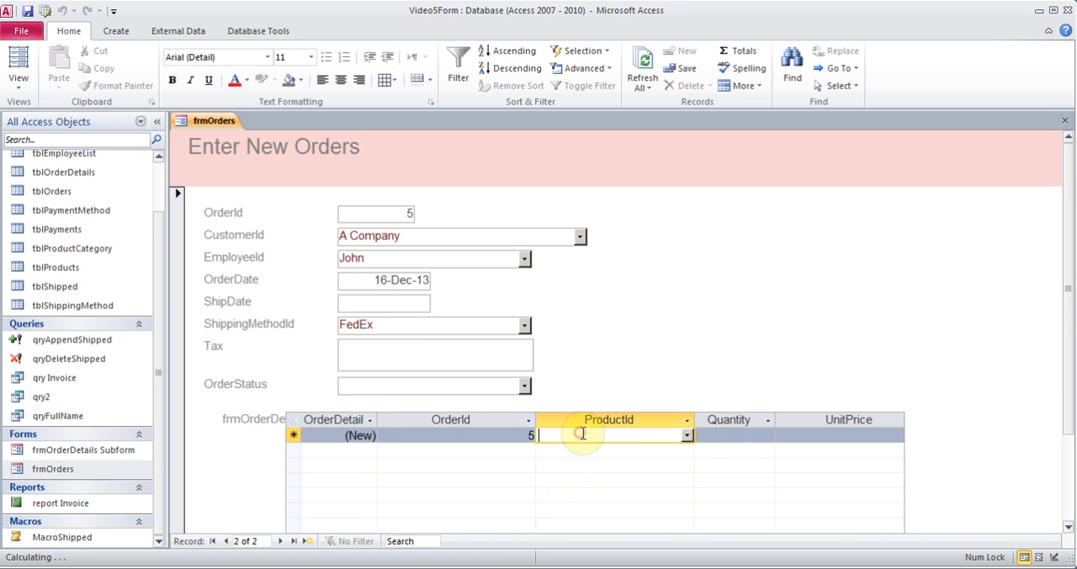
click(687, 435)
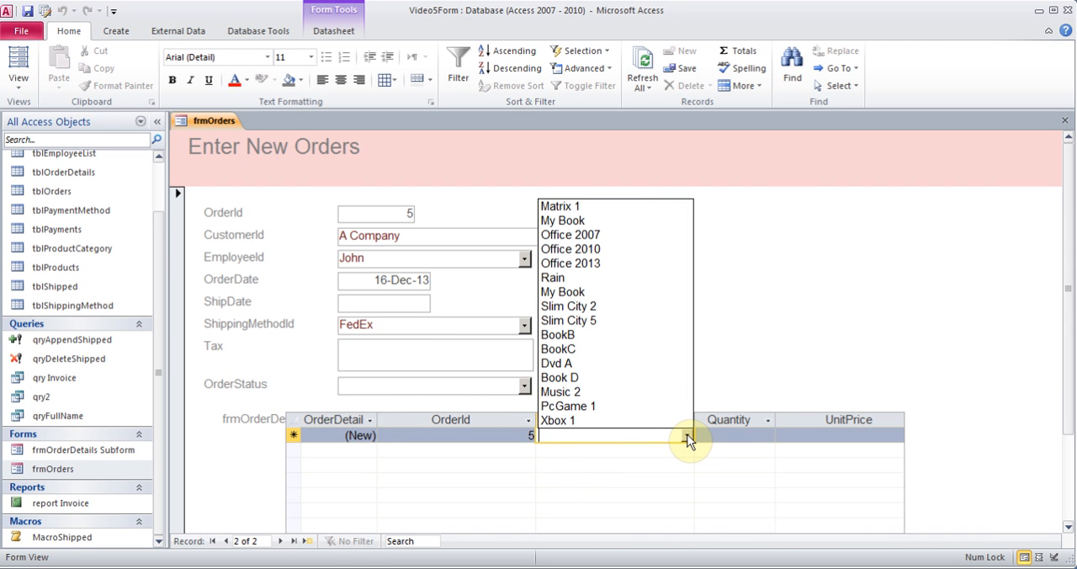
click(687, 435)
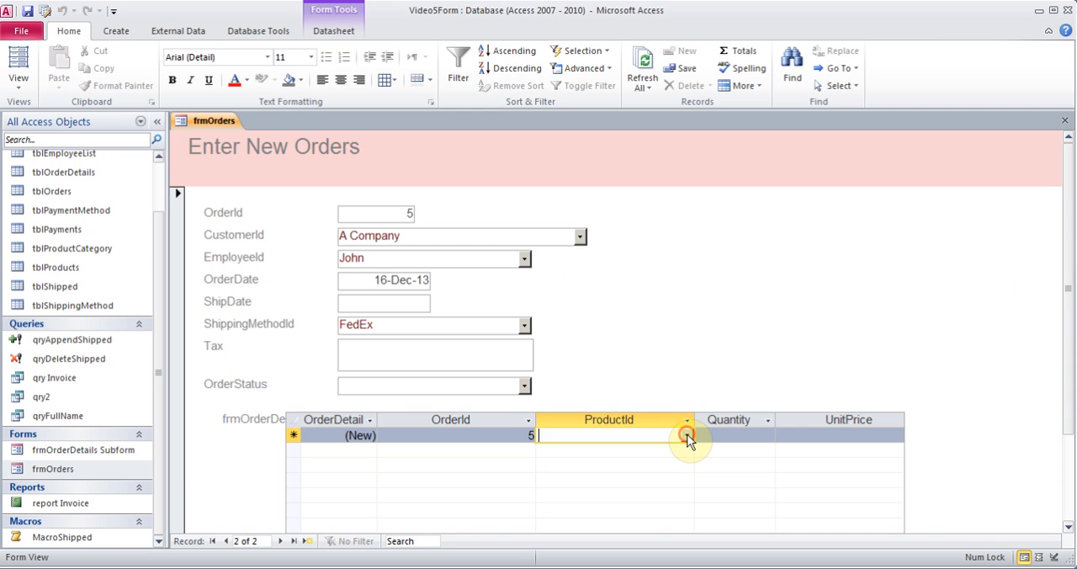
click(1064, 120)
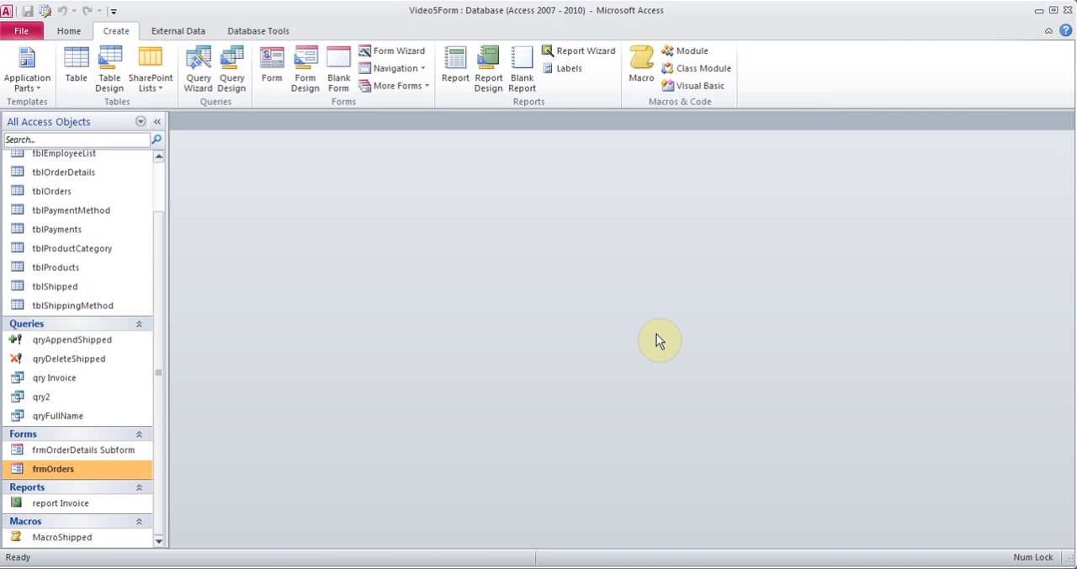
Open frmOrders again and change the product on order 4's first detail line to Xbox 1
click(160, 311)
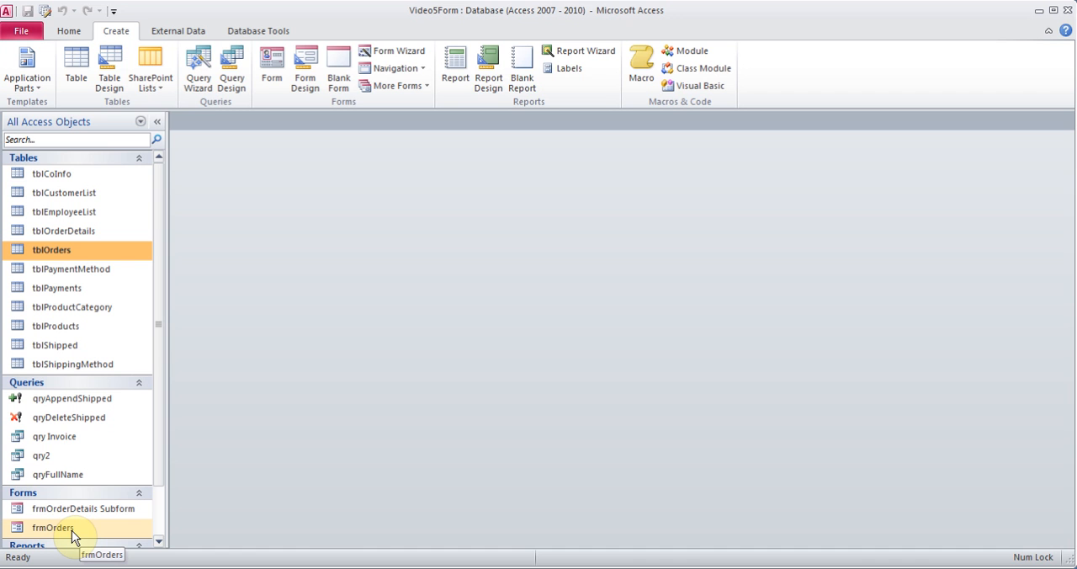
double_click(74, 530)
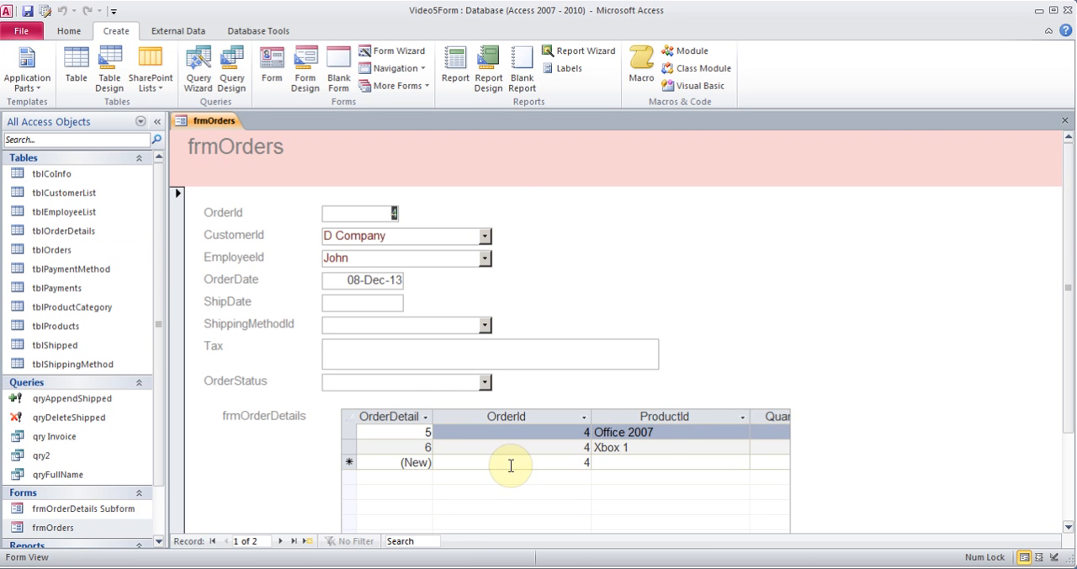
click(661, 431)
click(740, 432)
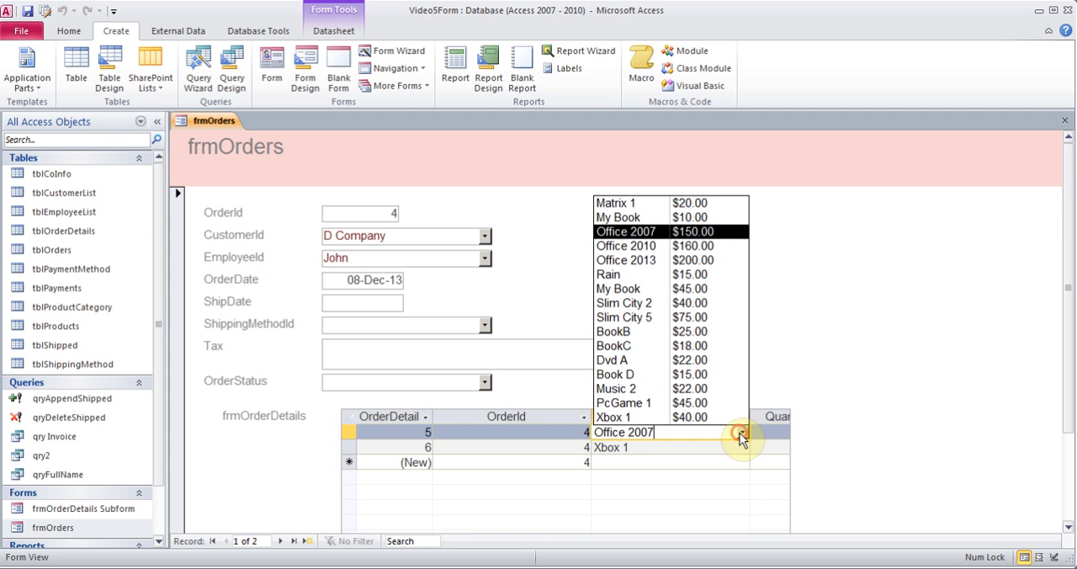
click(701, 418)
Set the unit price of order 4's second detail line to $40.00 and close the form
click(770, 444)
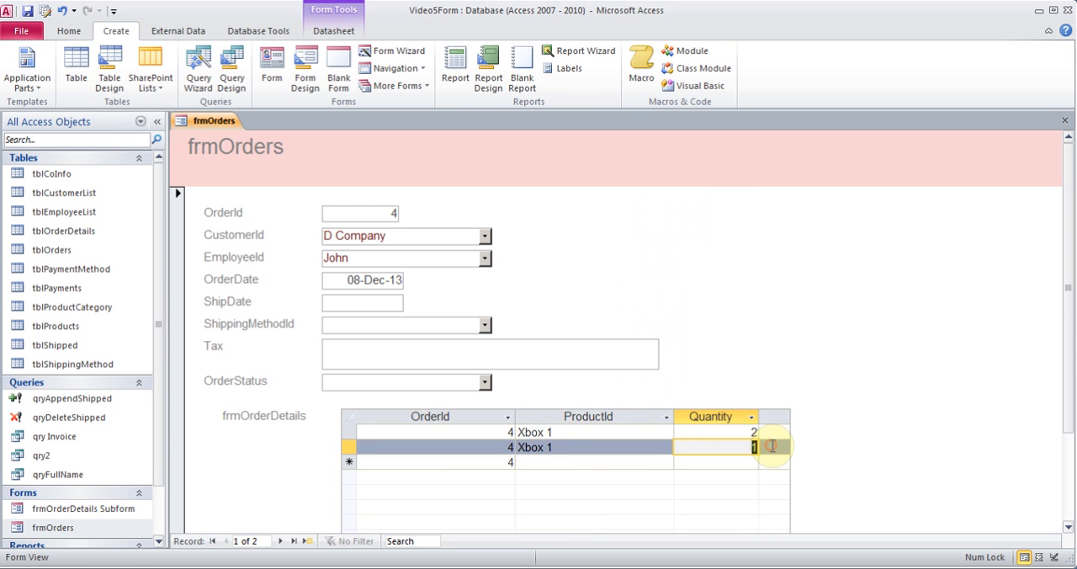
click(772, 448)
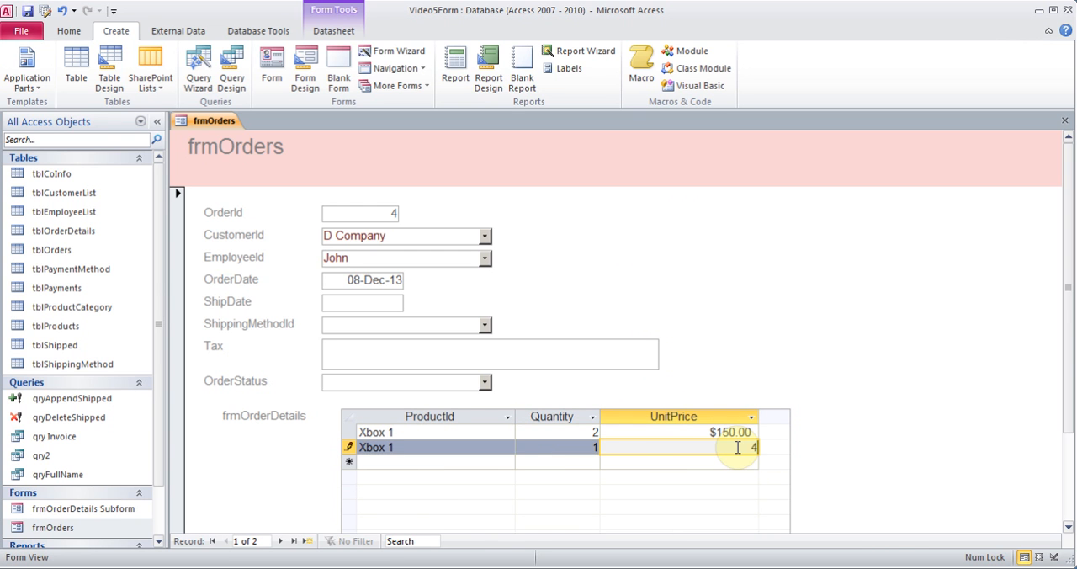
key(Down)
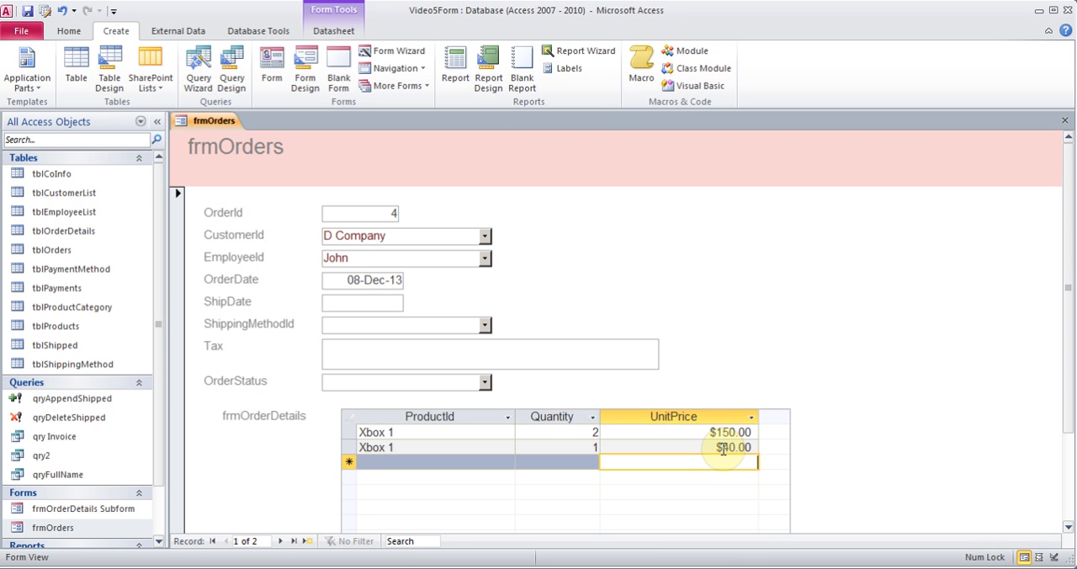
click(1064, 120)
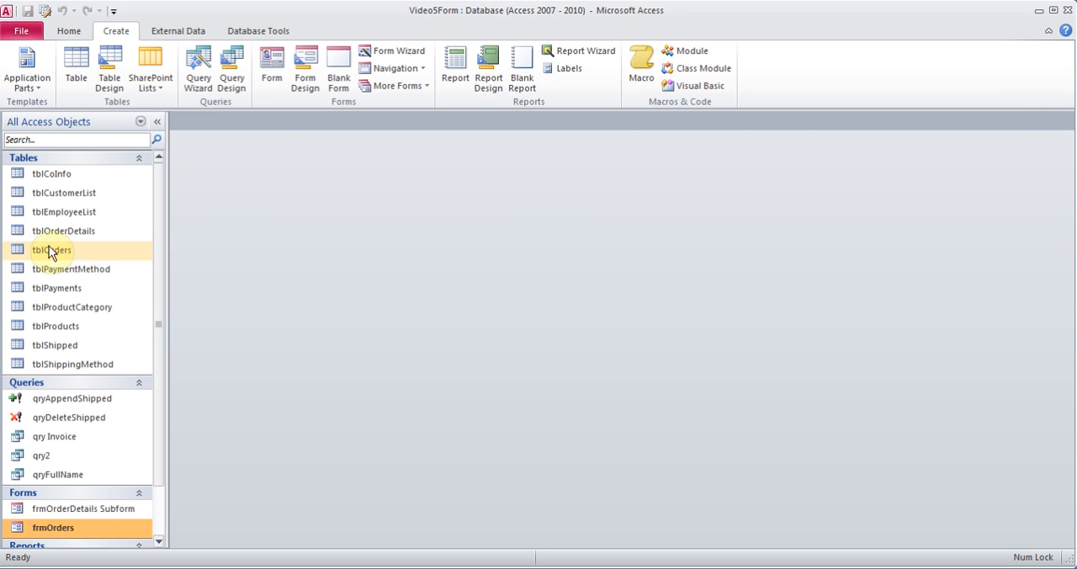
Open tblOrders, examine the detail records under orders 5 and 4, and close the table
double_click(75, 253)
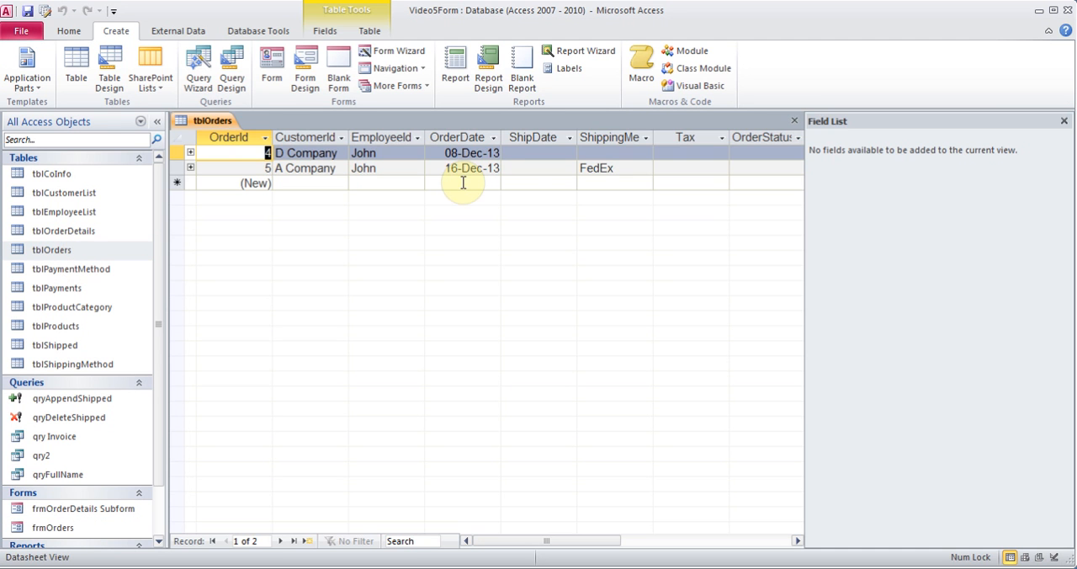
click(555, 168)
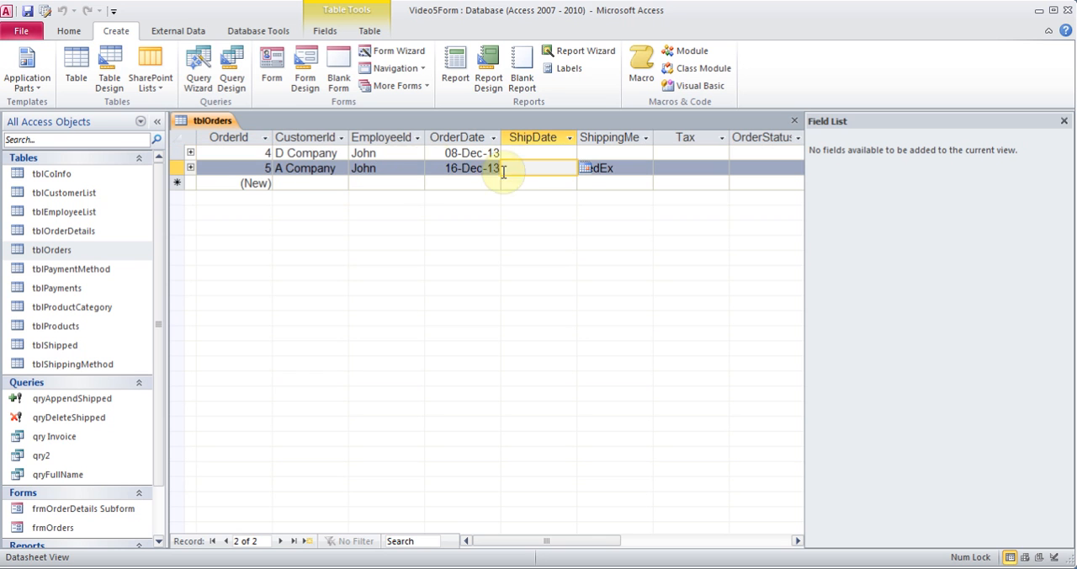
click(190, 169)
click(189, 169)
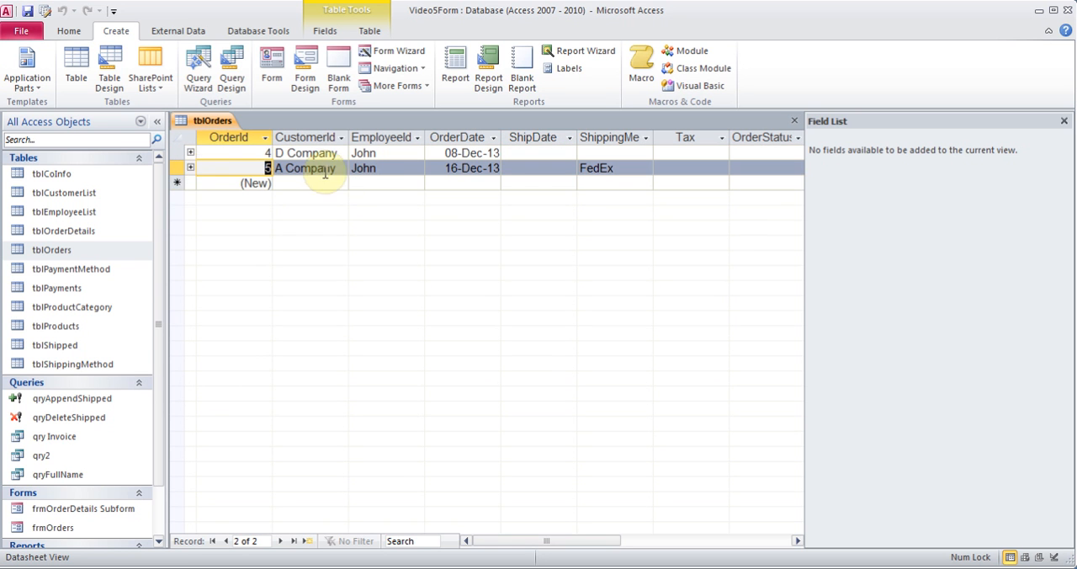
click(189, 168)
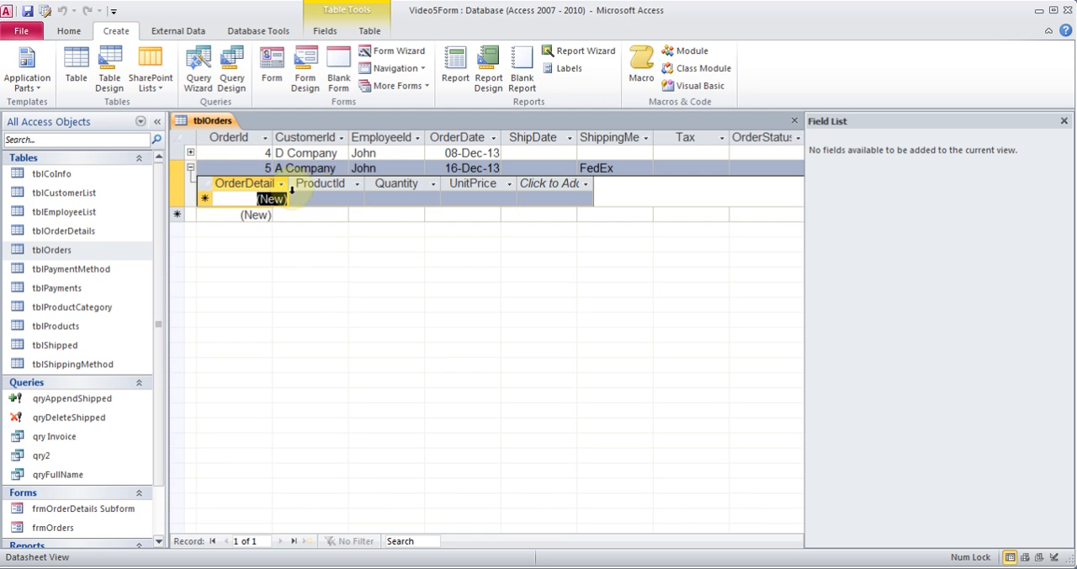
click(190, 170)
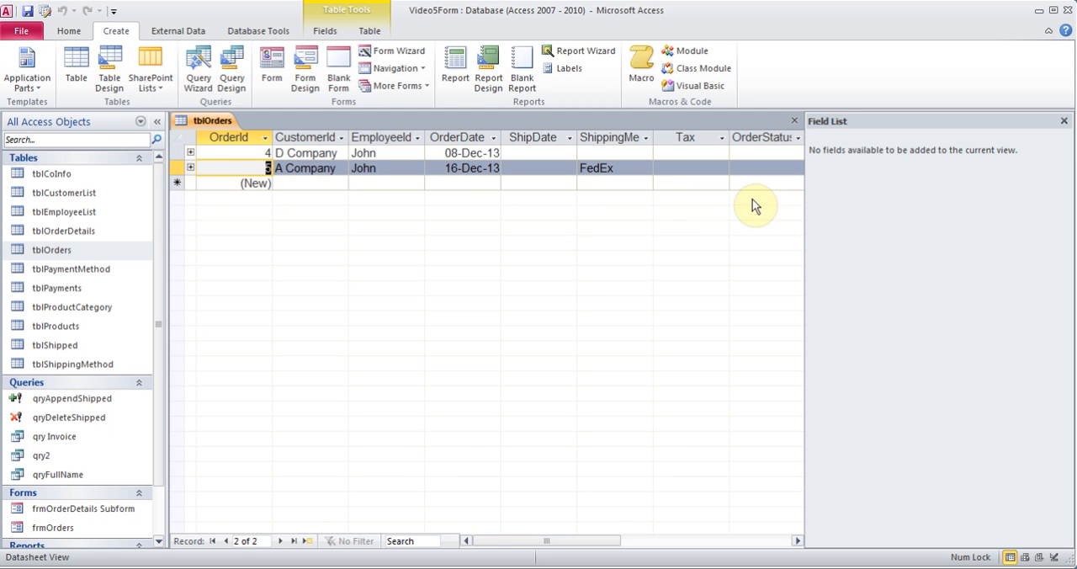
click(1065, 122)
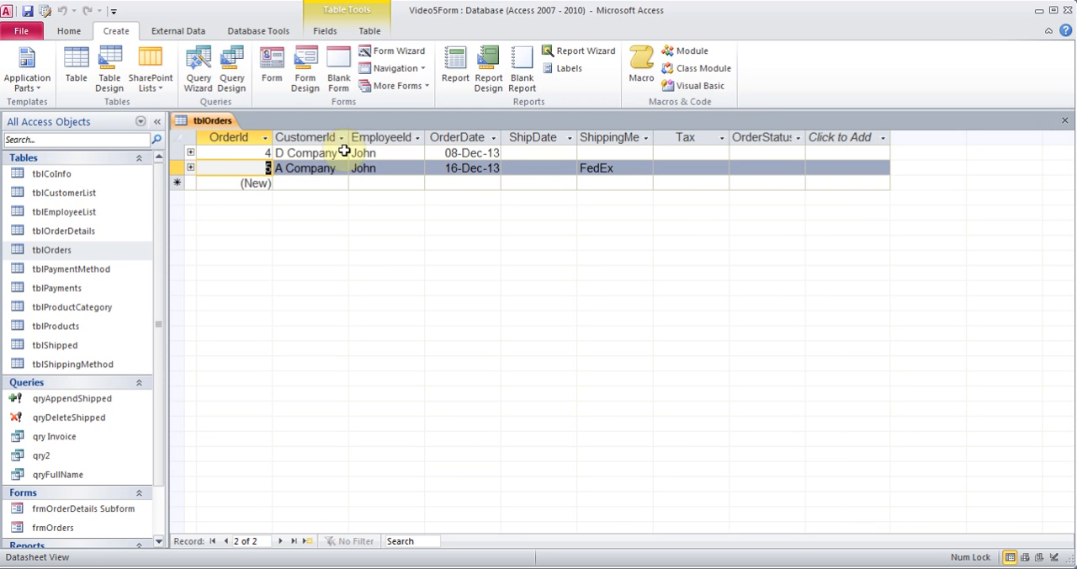
click(190, 153)
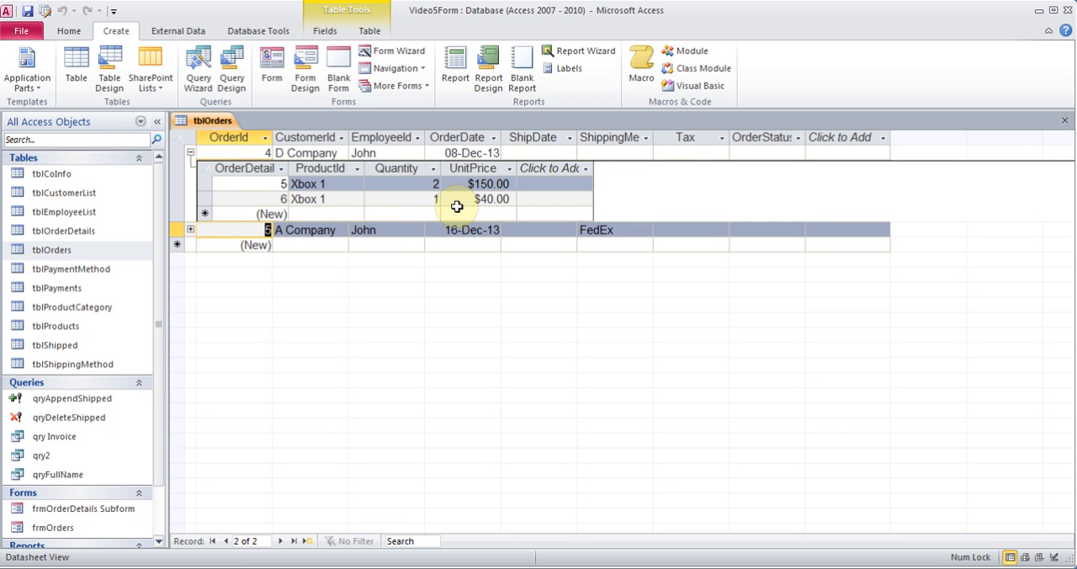
click(1064, 121)
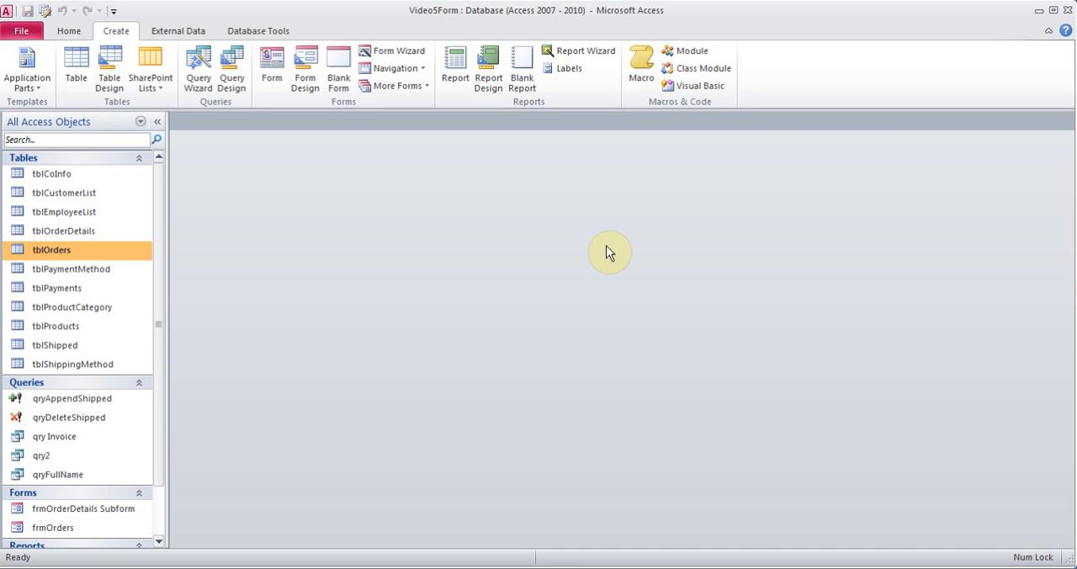
Create a new blank form in Design View and list the available fields of all tables
click(69, 211)
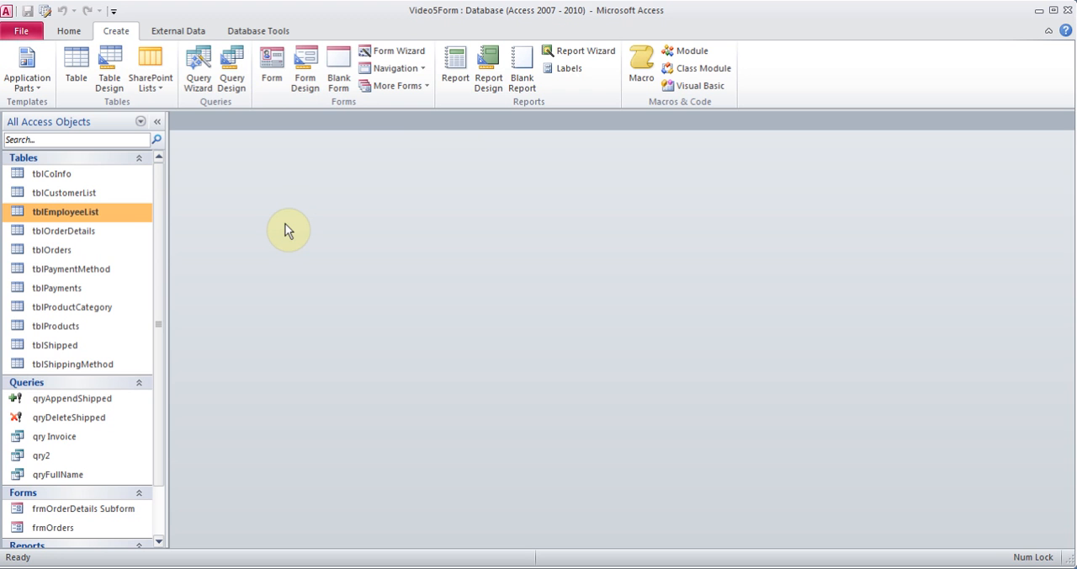
click(304, 76)
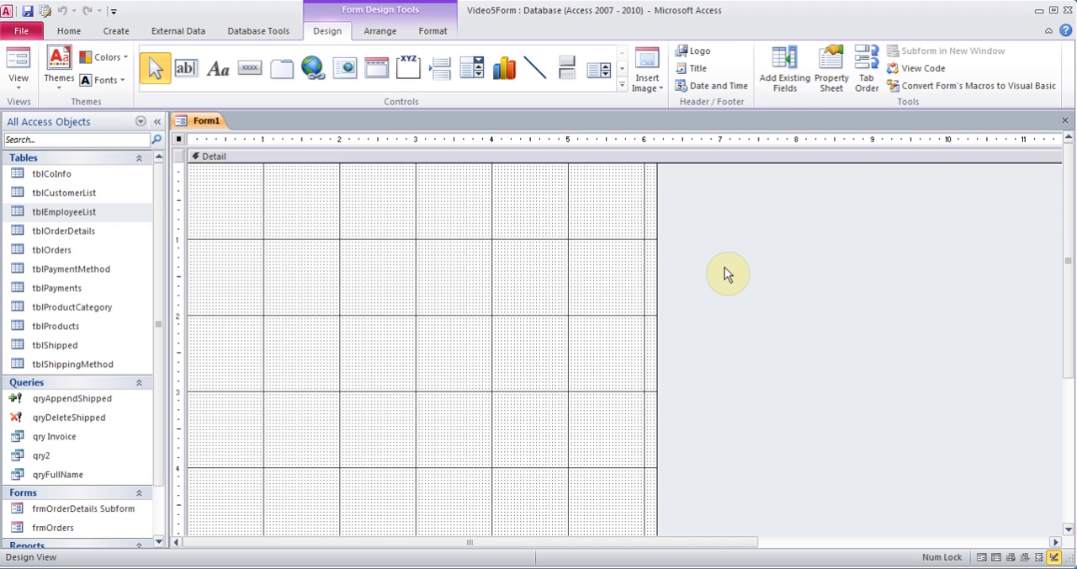
click(781, 68)
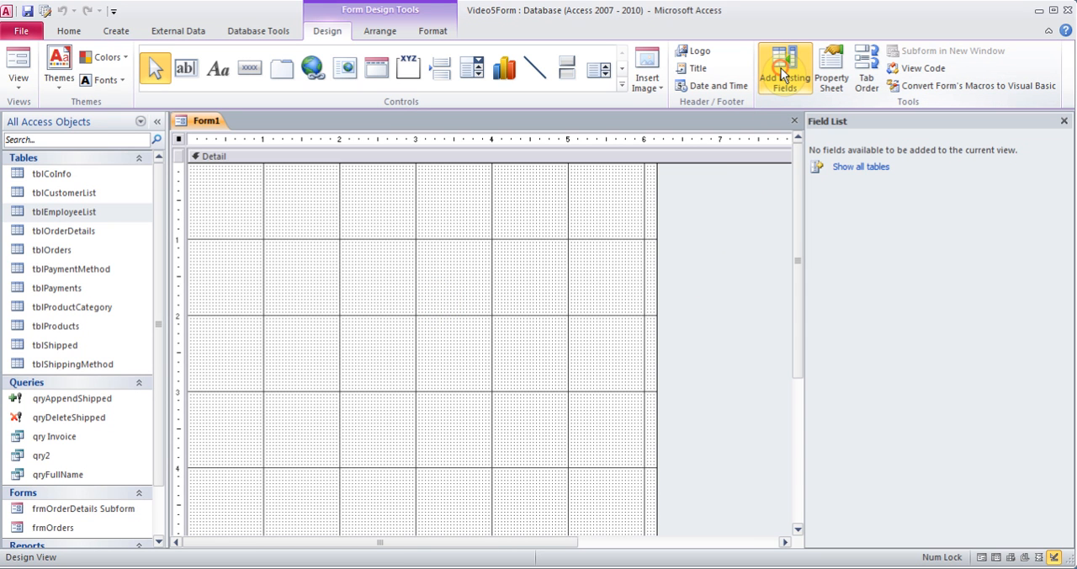
click(865, 171)
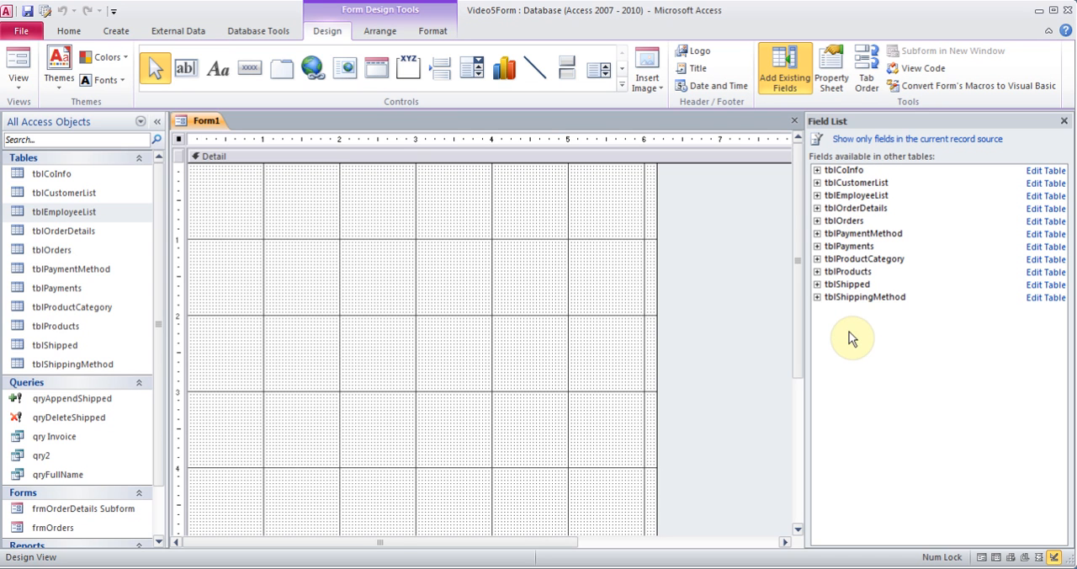
Place the EmployeeId and FirstName fields of tblEmployeeList one below the other near the form's 1-inch horizontal mark
click(817, 195)
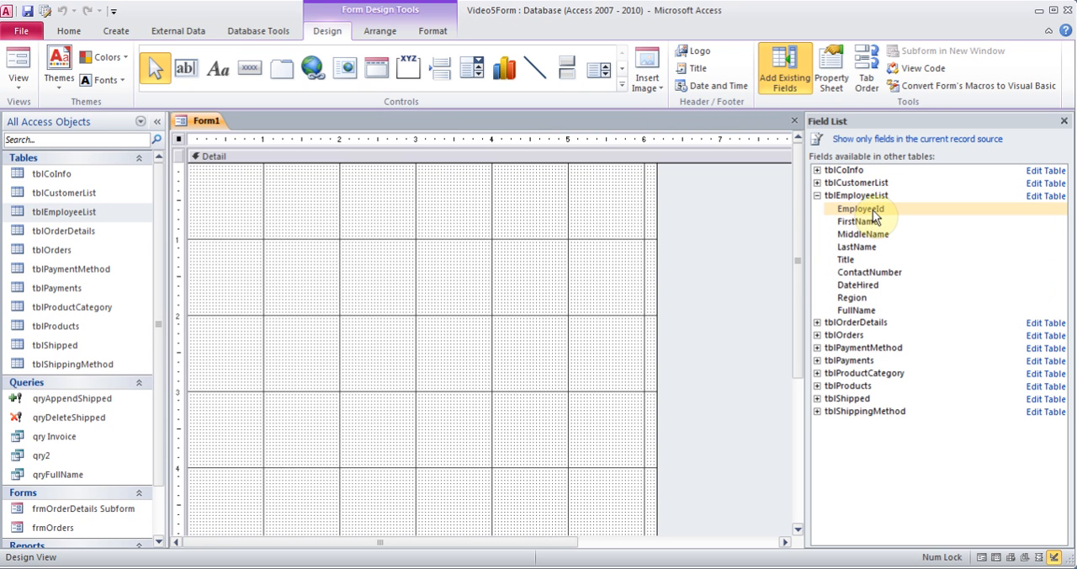
drag(872, 209, 266, 205)
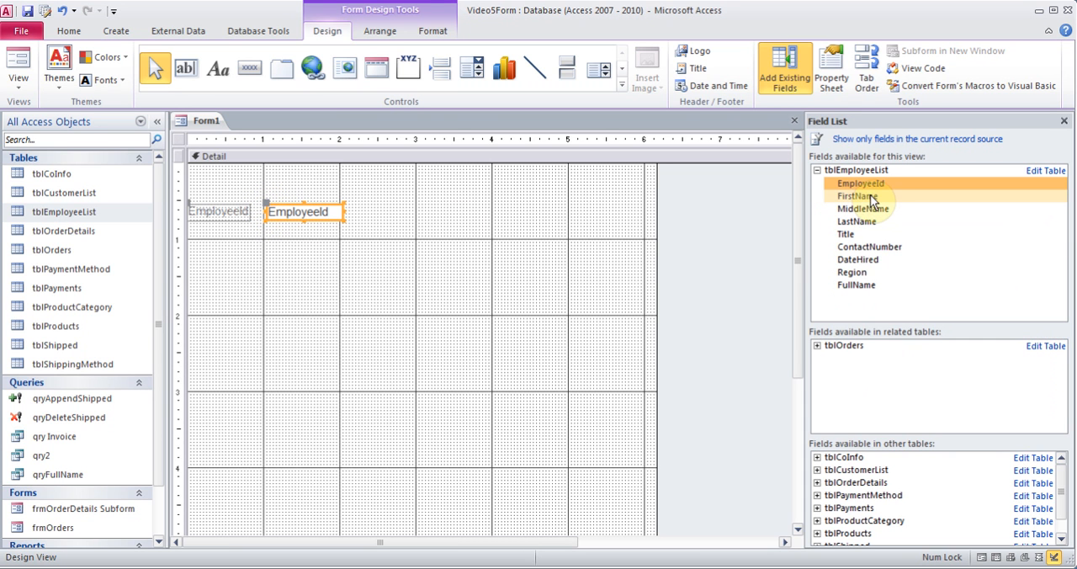
drag(868, 195, 272, 243)
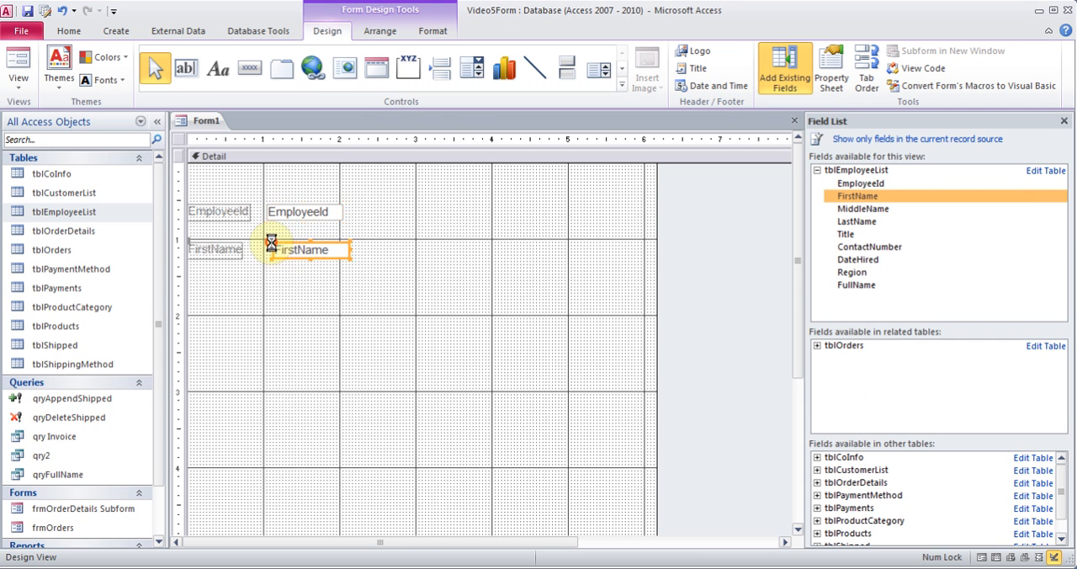
Place the tblEmployeeList fields MiddleName through FullName together in a block below the FirstName field
click(862, 209)
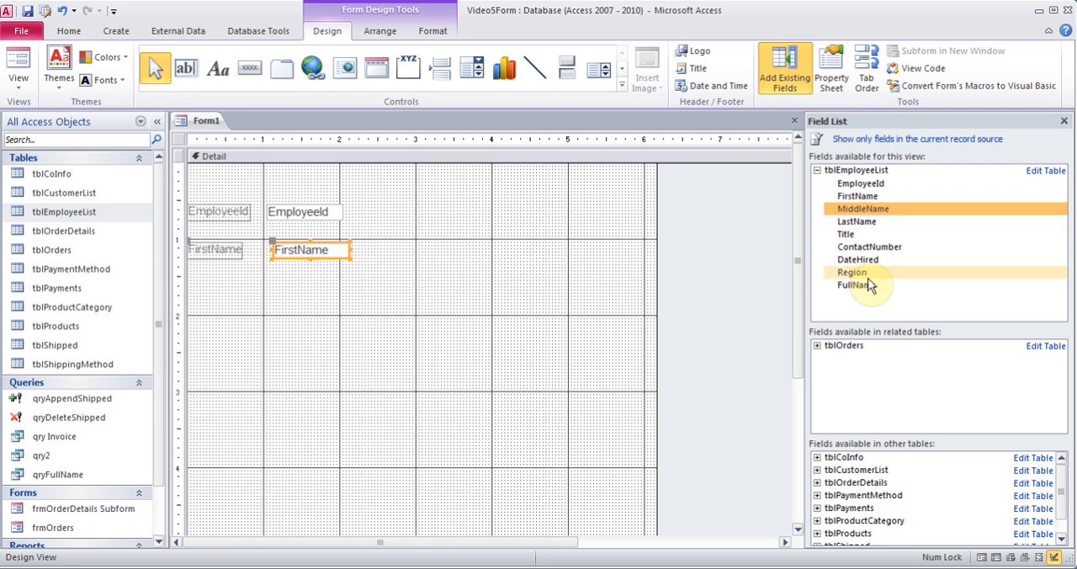
shift+click(870, 287)
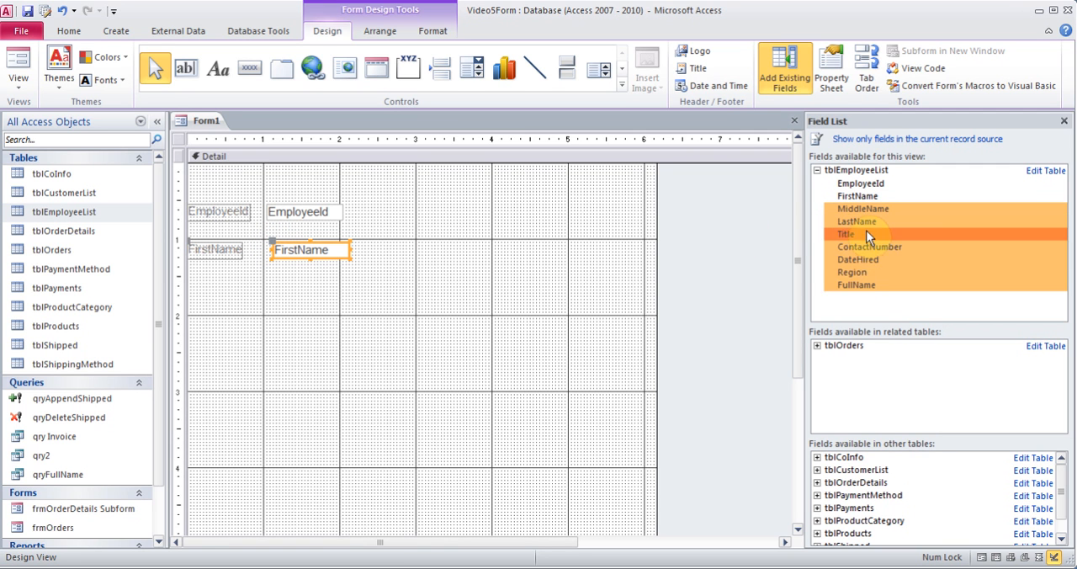
click(862, 209)
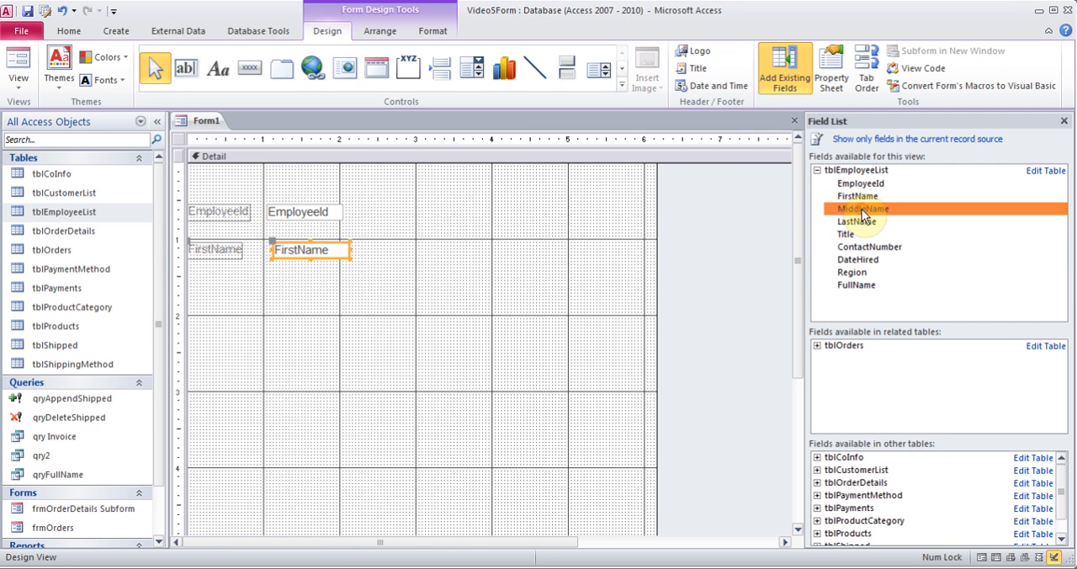
shift+click(864, 287)
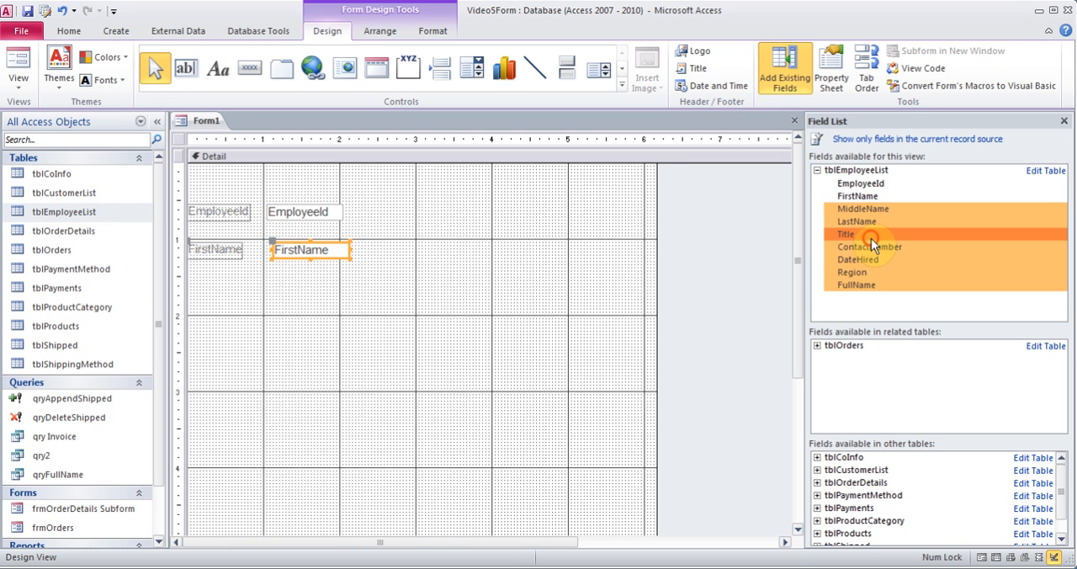
drag(871, 238, 272, 281)
click(447, 337)
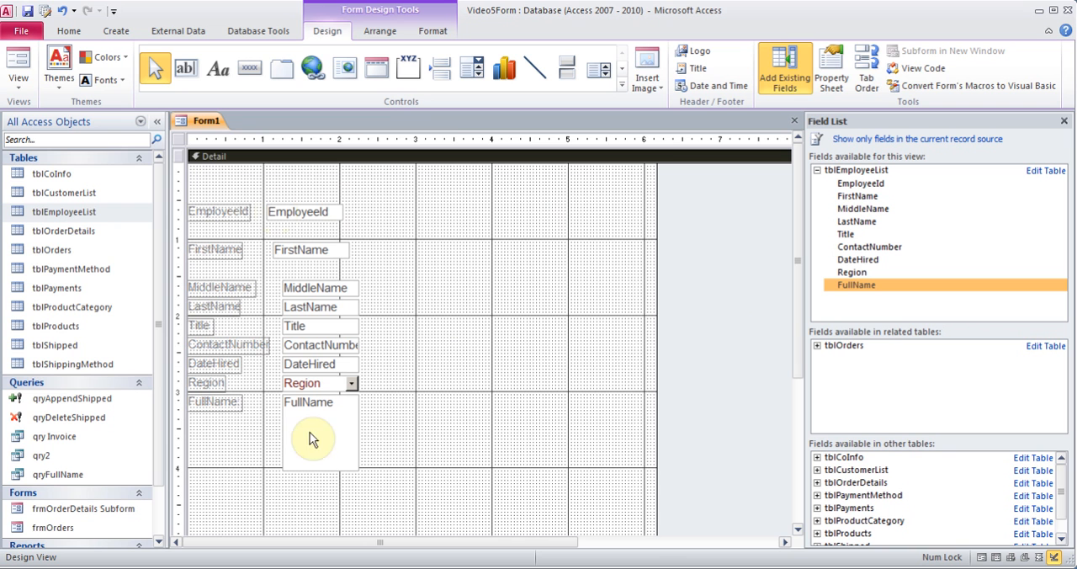
Move all the form's controls about 0.4 inch to the right and align them left
drag(199, 181, 423, 494)
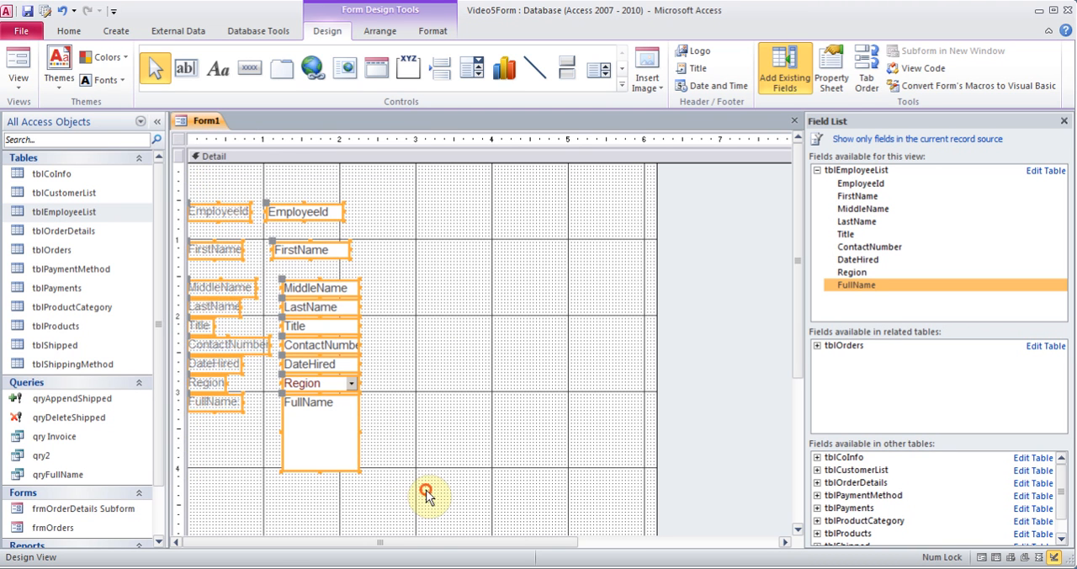
drag(337, 210, 362, 209)
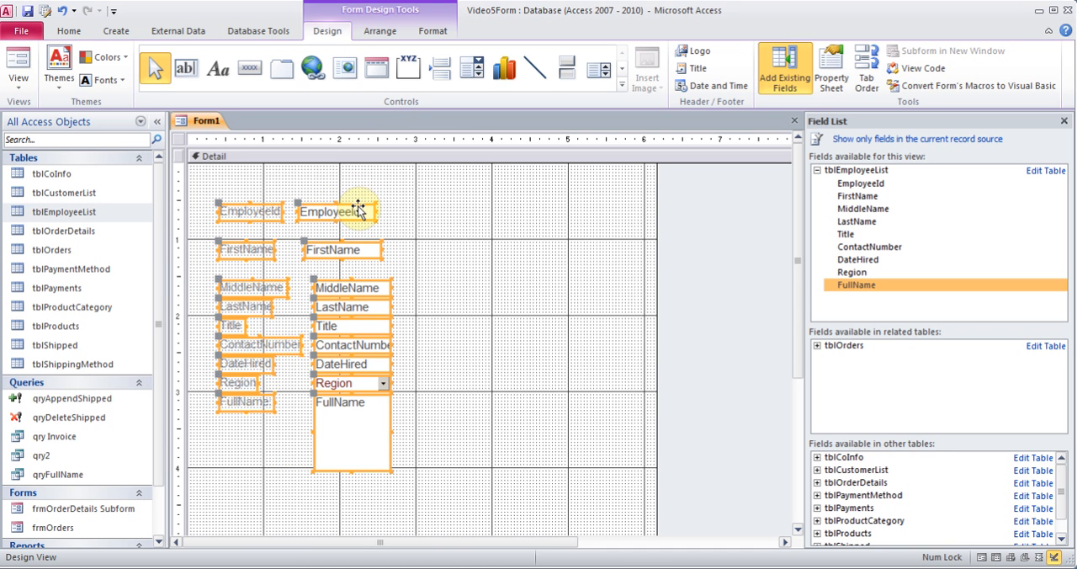
right_click(358, 210)
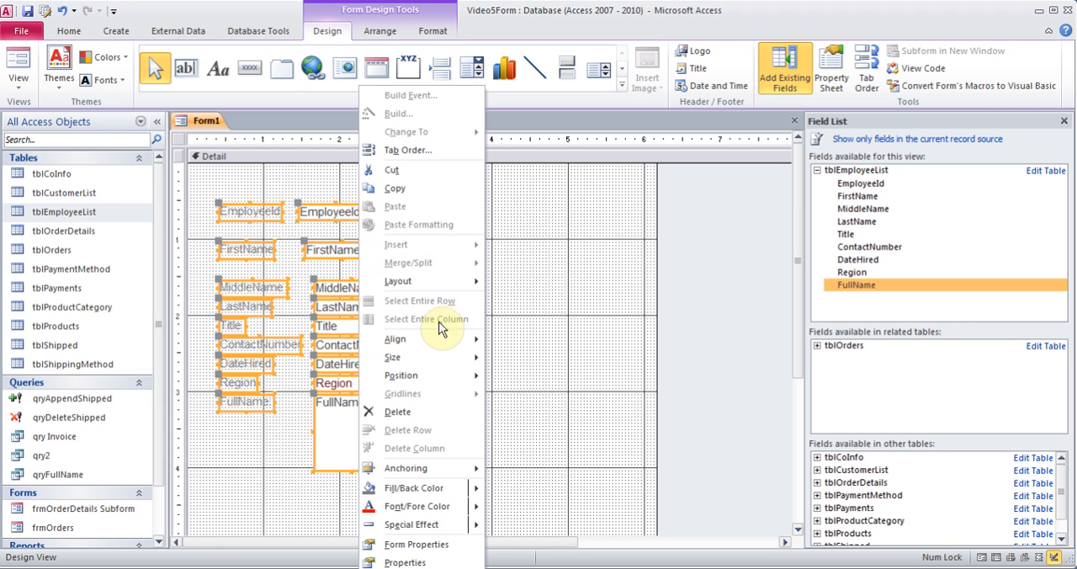
mouse_move(444, 339)
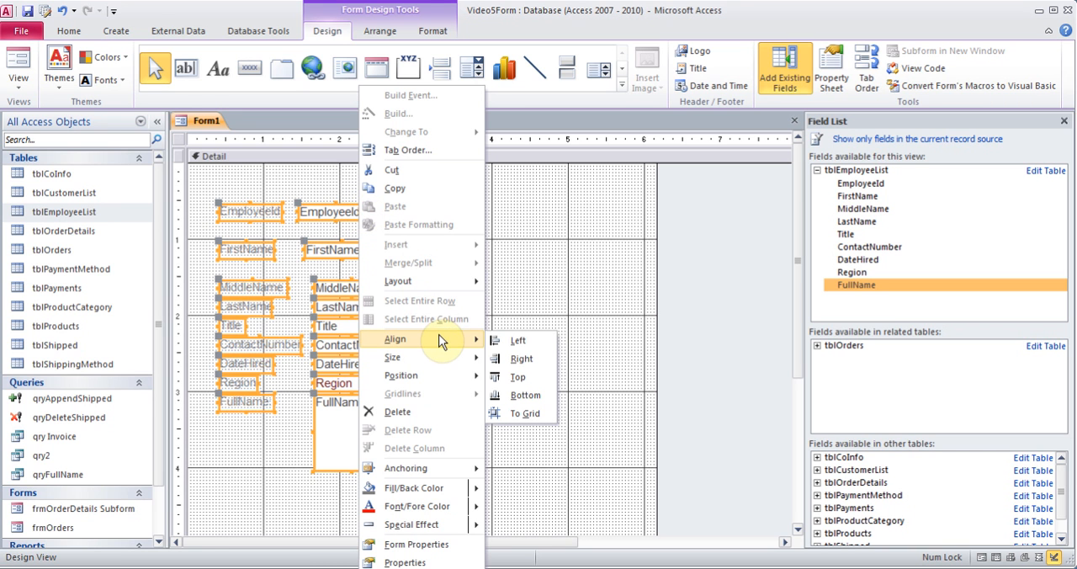
click(538, 348)
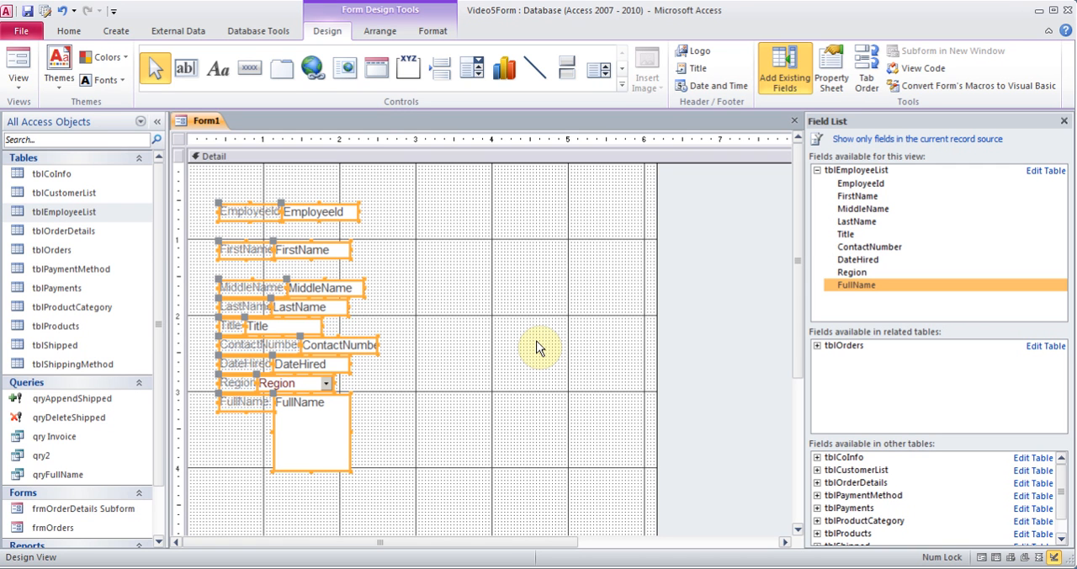
click(464, 189)
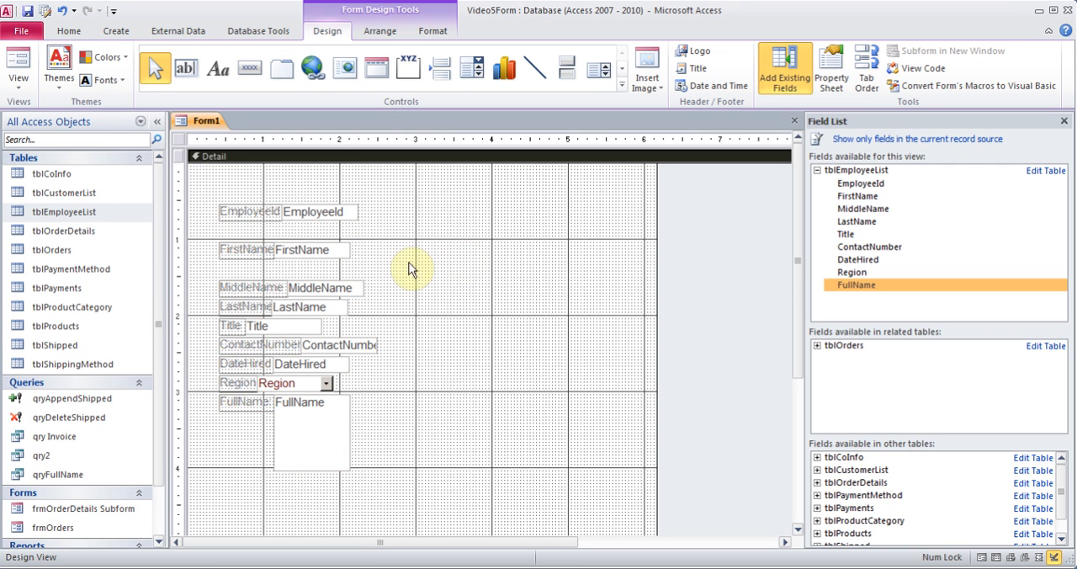
Examine the employee form in Form View and return it to Design View
click(343, 288)
drag(349, 288, 365, 288)
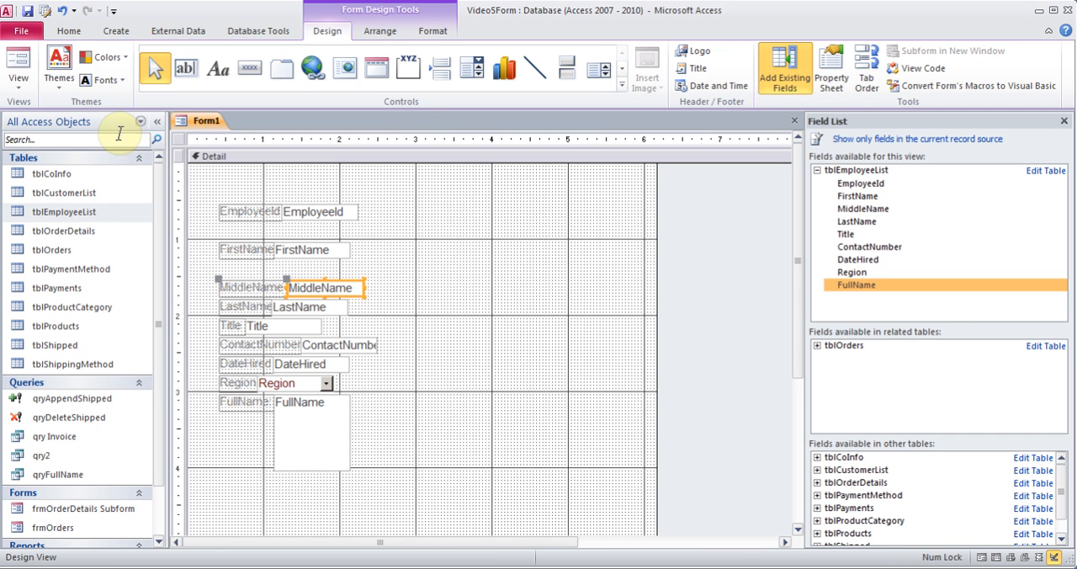
click(19, 81)
click(49, 119)
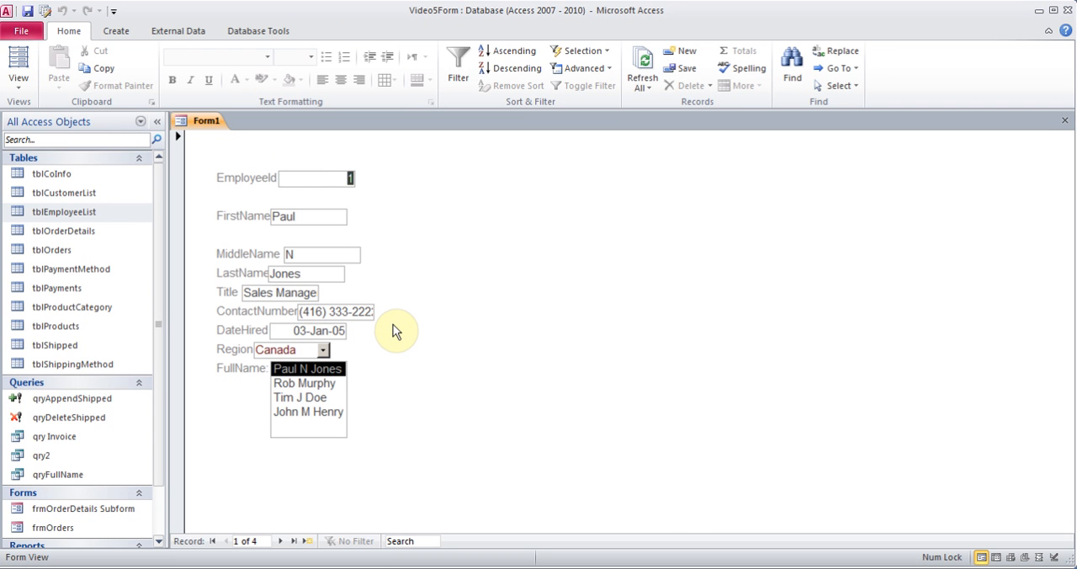
click(18, 80)
click(64, 287)
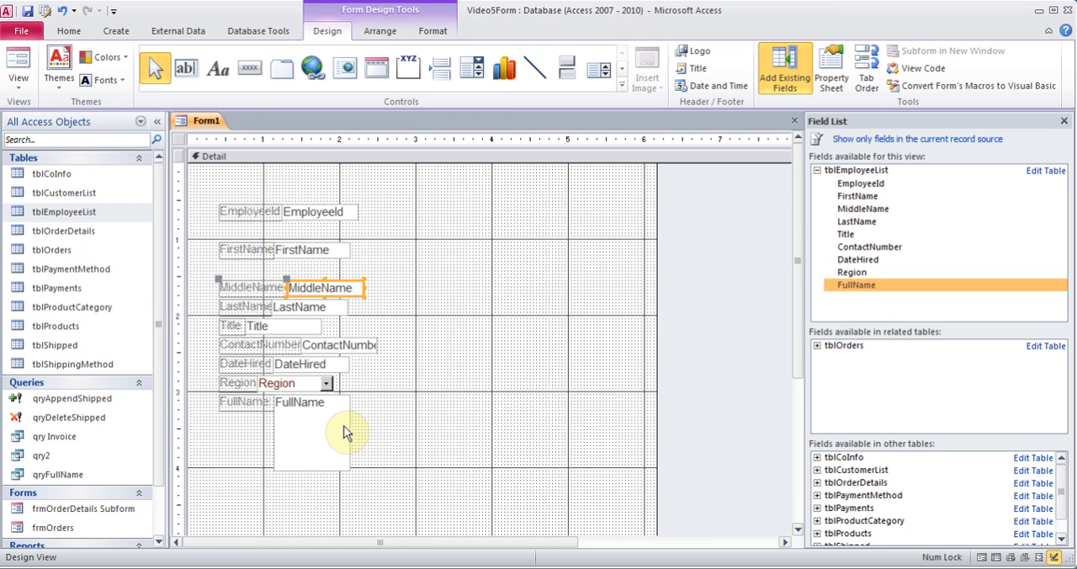
Delete the FullName list box together with its label from the form
click(239, 402)
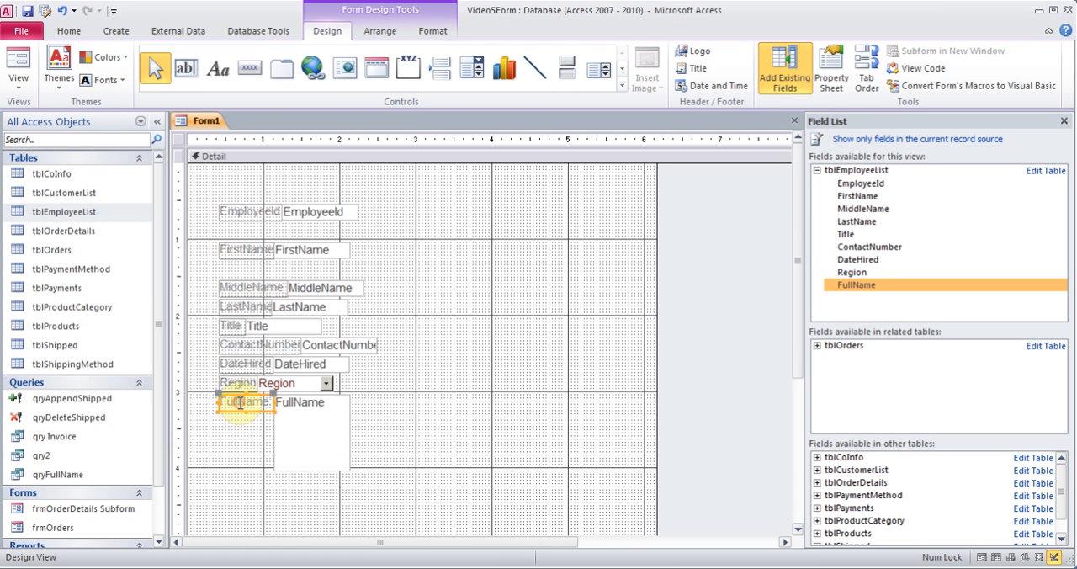
click(313, 428)
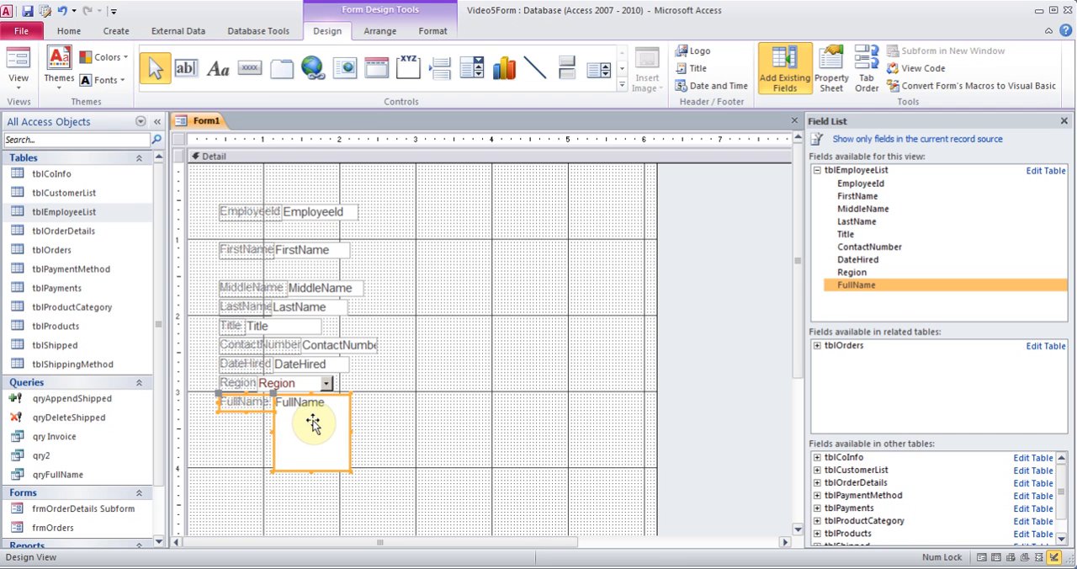
key(Delete)
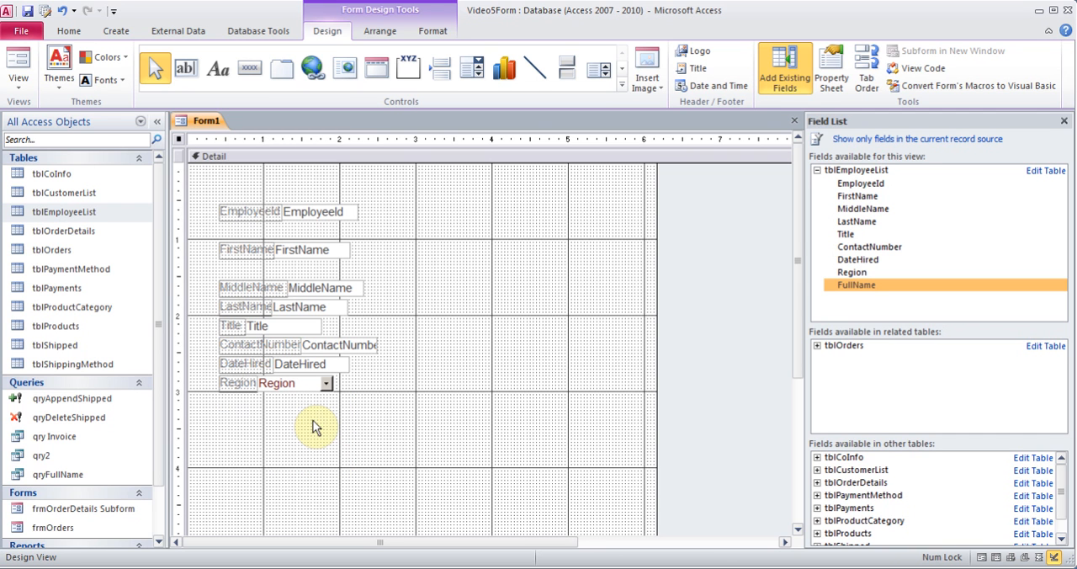
Move the Region field down just past the 3-inch mark and widen the EmployeeId text box to about 2.4 inches
click(299, 385)
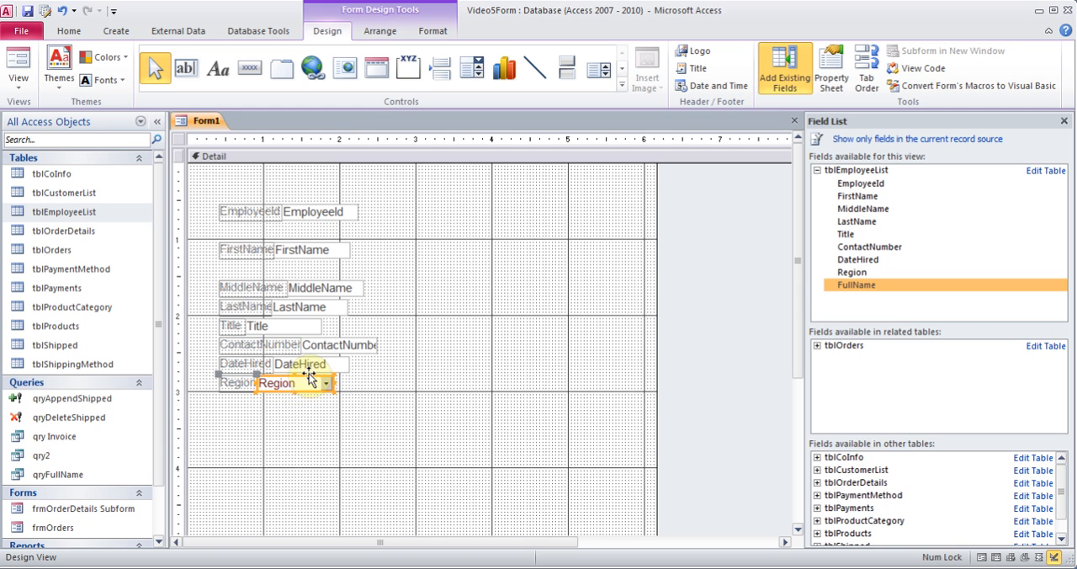
click(308, 378)
drag(309, 378, 329, 396)
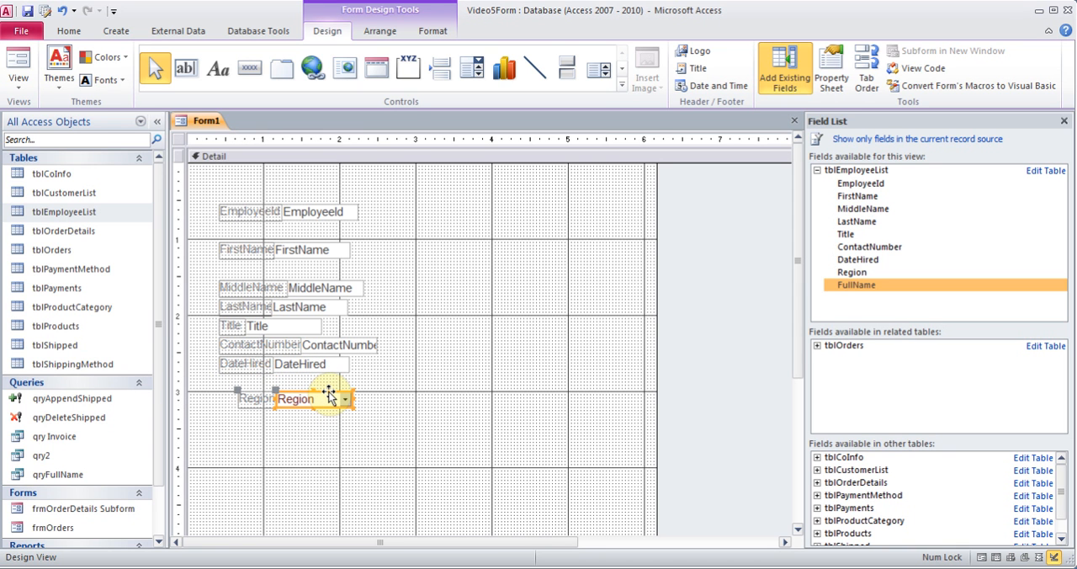
click(349, 211)
drag(357, 211, 462, 211)
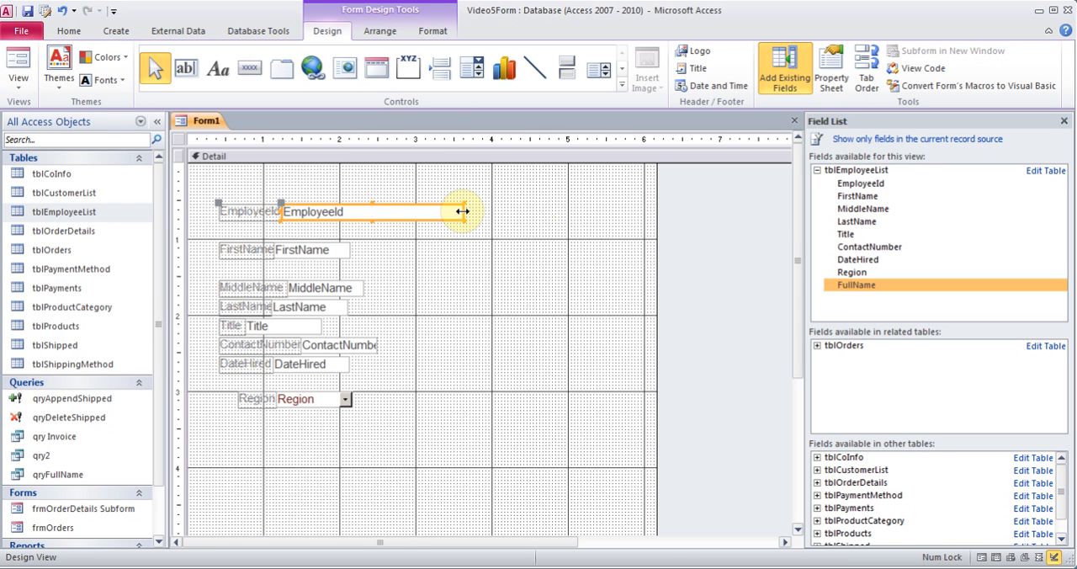
Close the field list and the blank-built form without saving its design
click(1064, 122)
click(1065, 121)
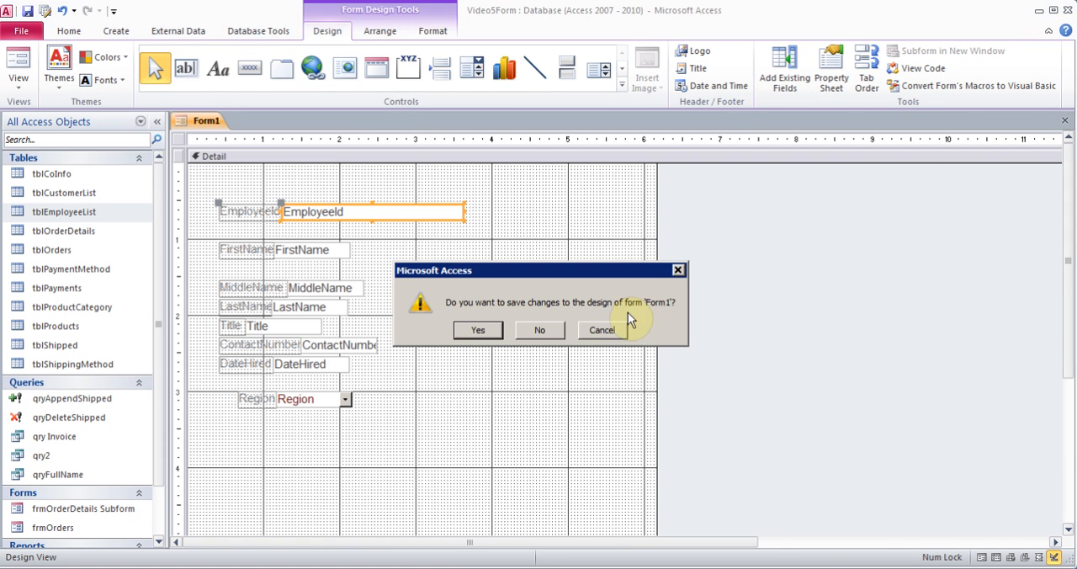
click(539, 333)
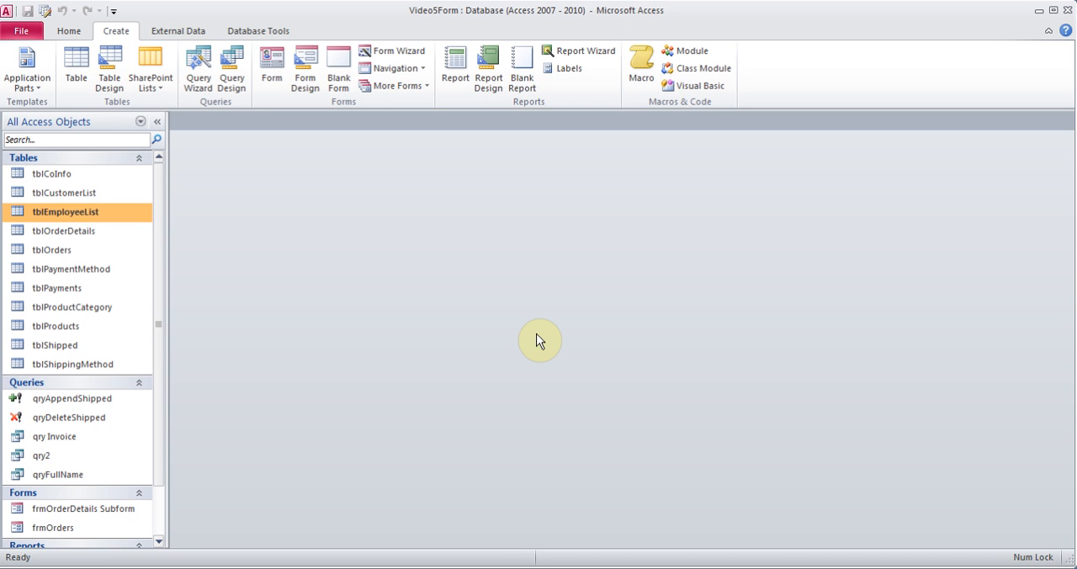
Start the Form Wizard for tblEmployeeList and include every field except FullName
click(404, 56)
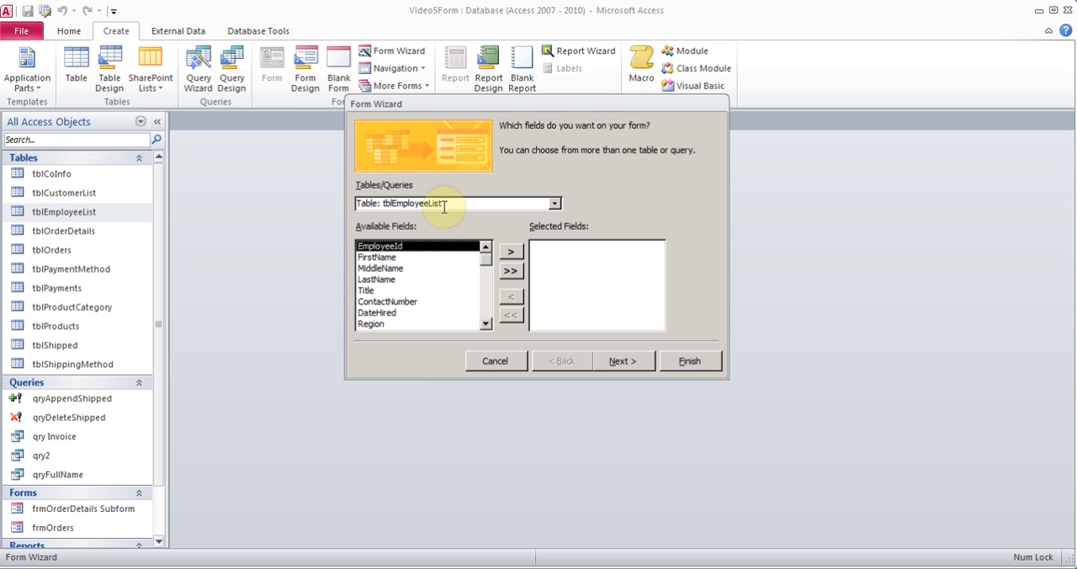
click(510, 270)
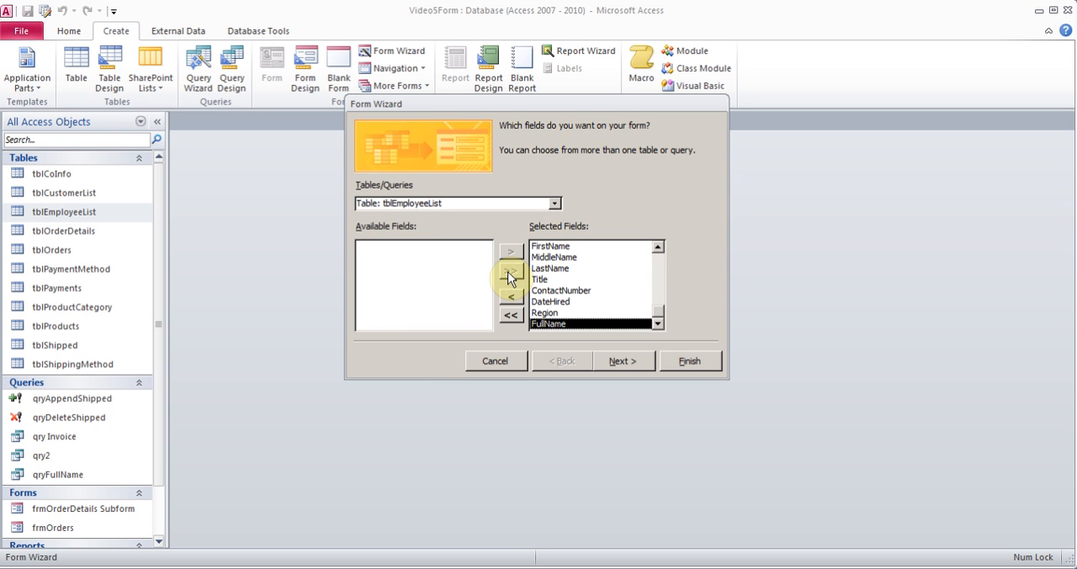
click(511, 296)
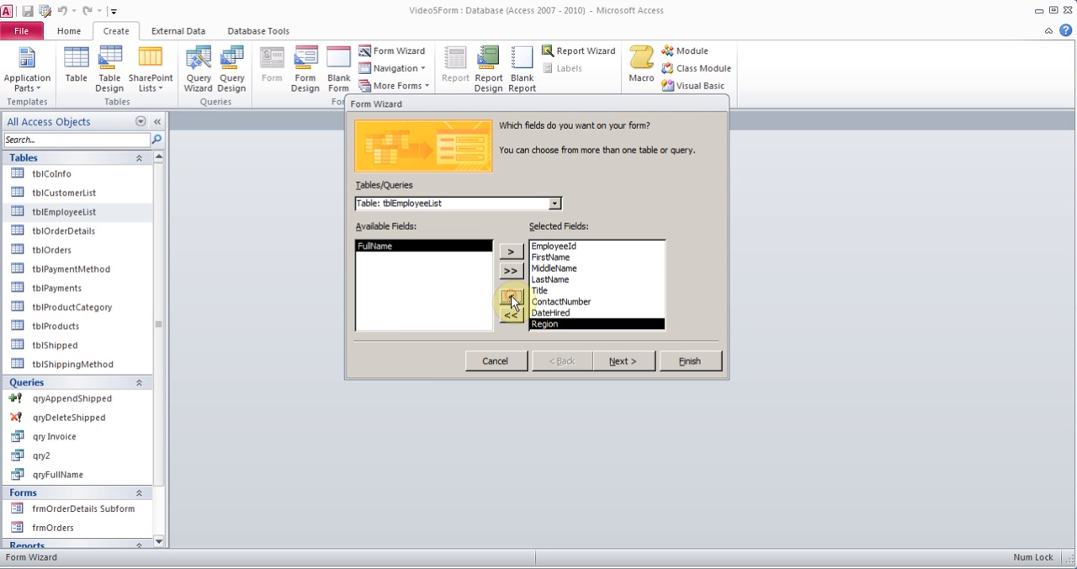
click(621, 360)
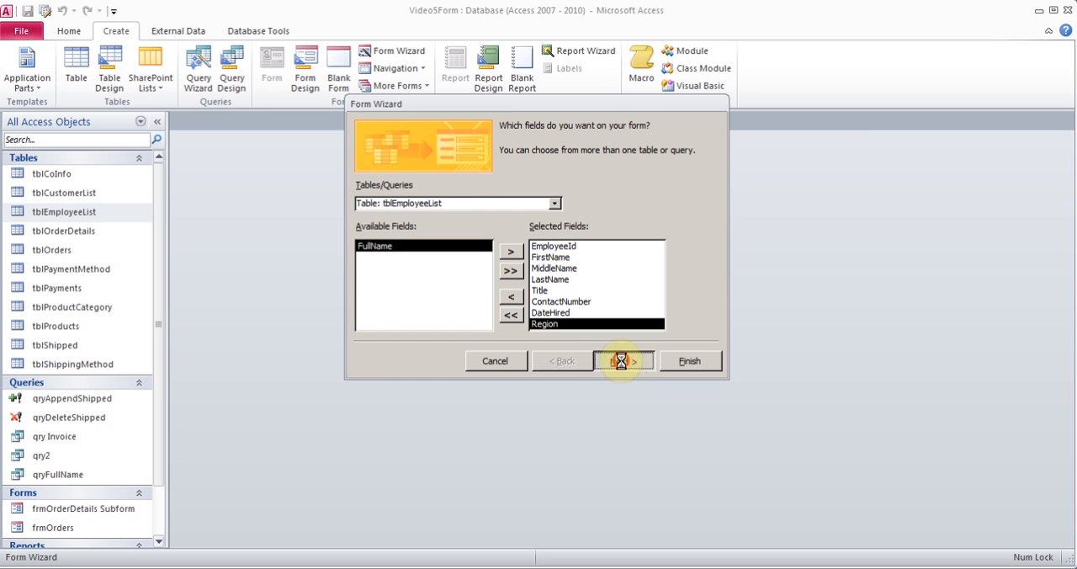
Accept the form layout, title the form frmEmployeeList and finish the wizard with the form opened for viewing or entering information
click(621, 360)
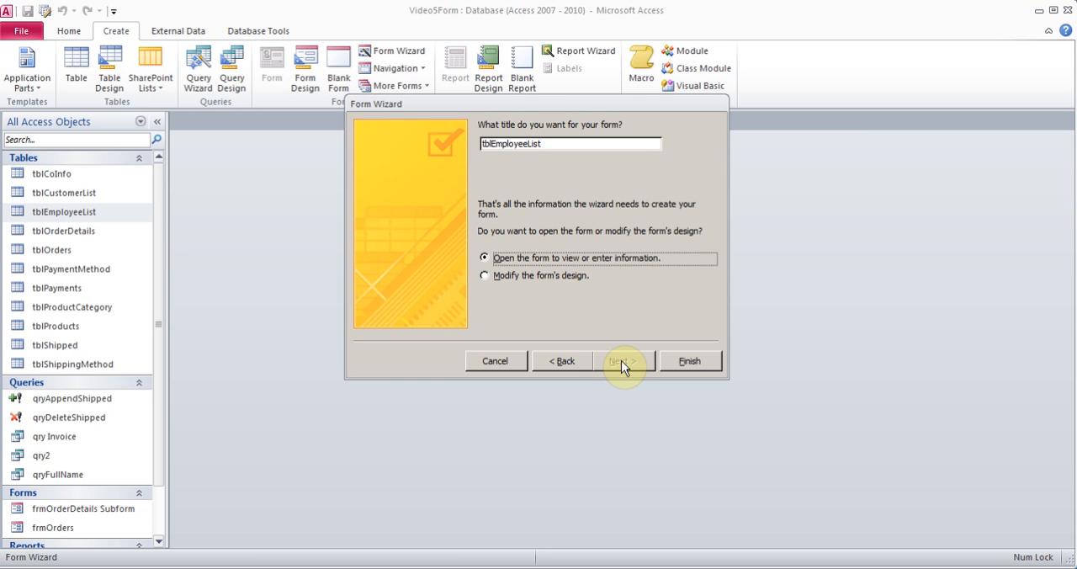
drag(490, 144, 438, 145)
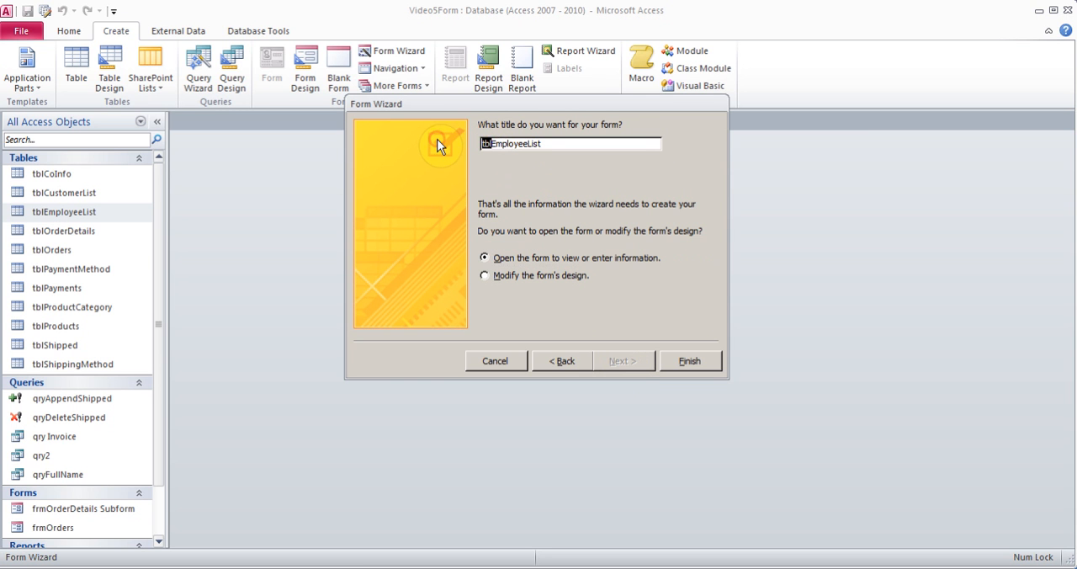
text(frm)
click(686, 361)
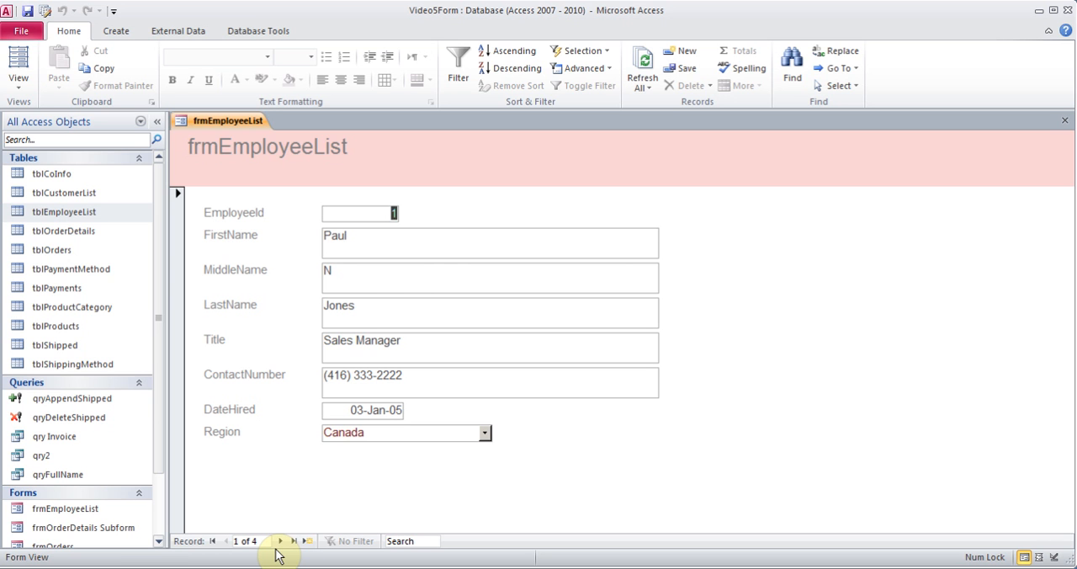
Look at frmEmployeeList in Layout View, switch it to Design View and widen the form area to about 7.5 inches
click(18, 77)
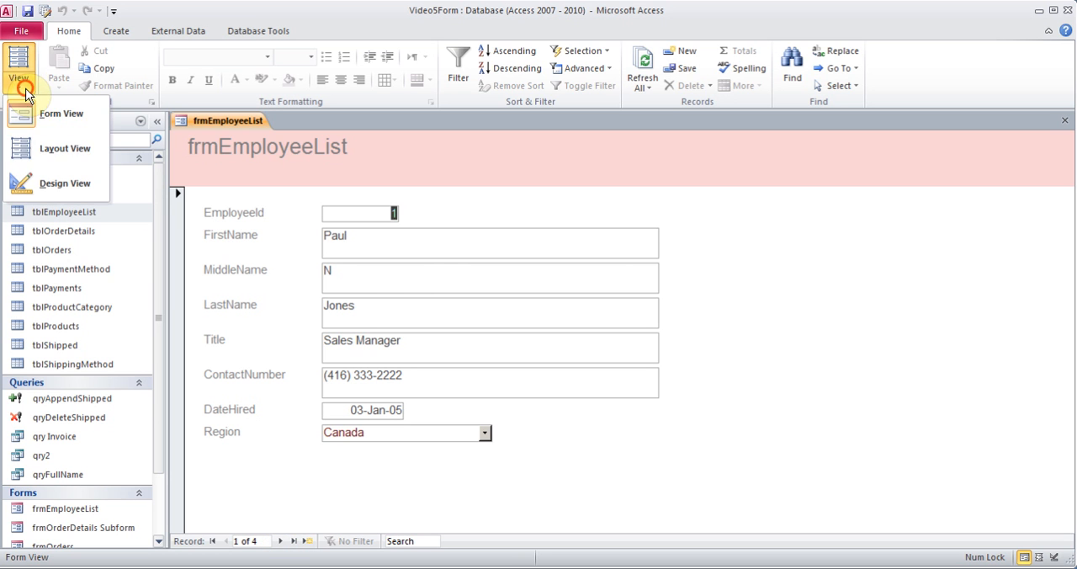
click(44, 152)
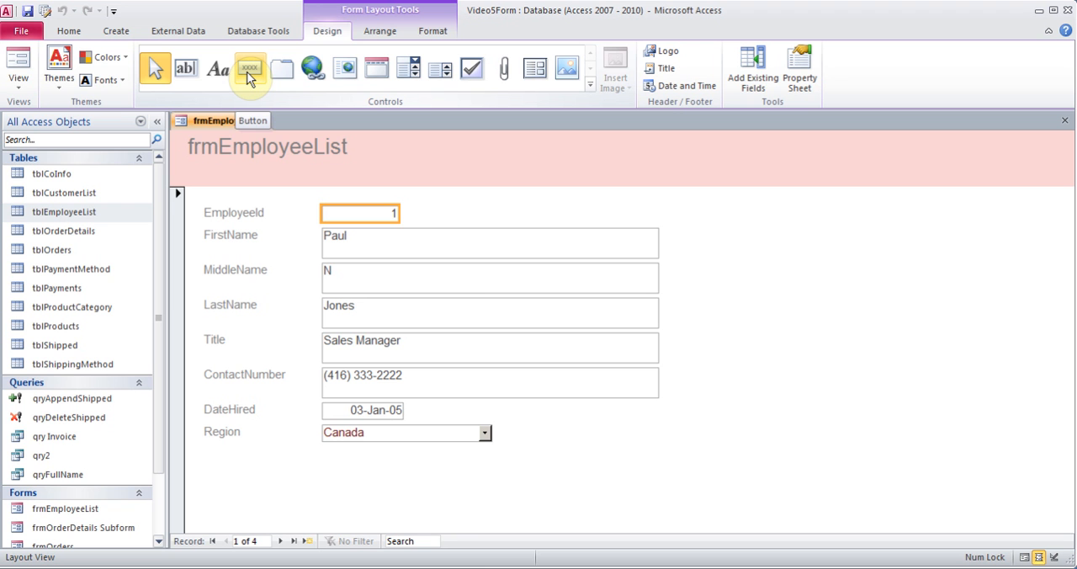
click(18, 84)
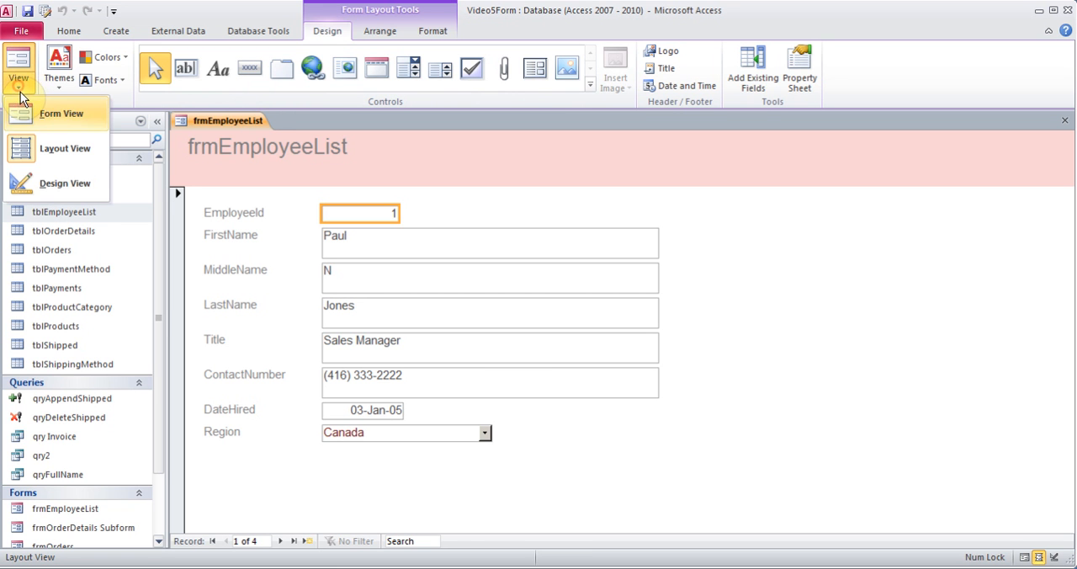
click(41, 185)
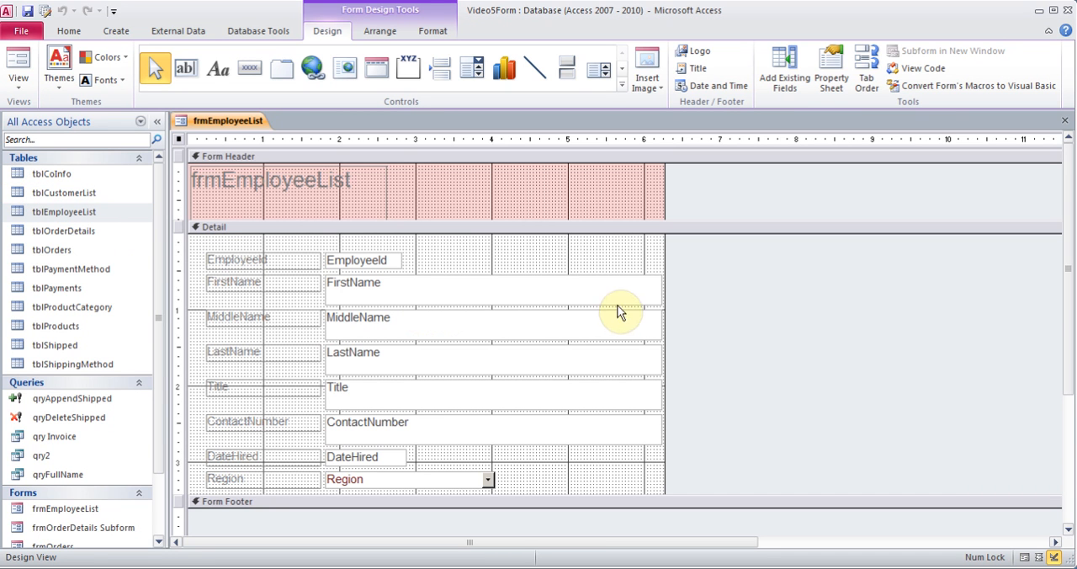
drag(664, 254, 754, 249)
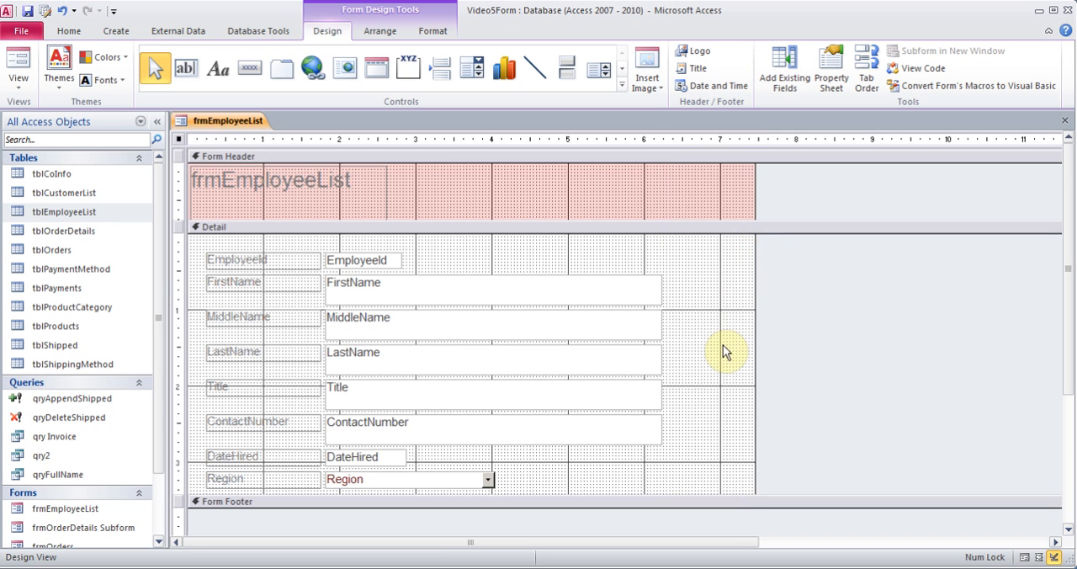
Draw a command button beside the FirstName field in the Detail section and assign it the Record Operations action Add New Record
click(250, 71)
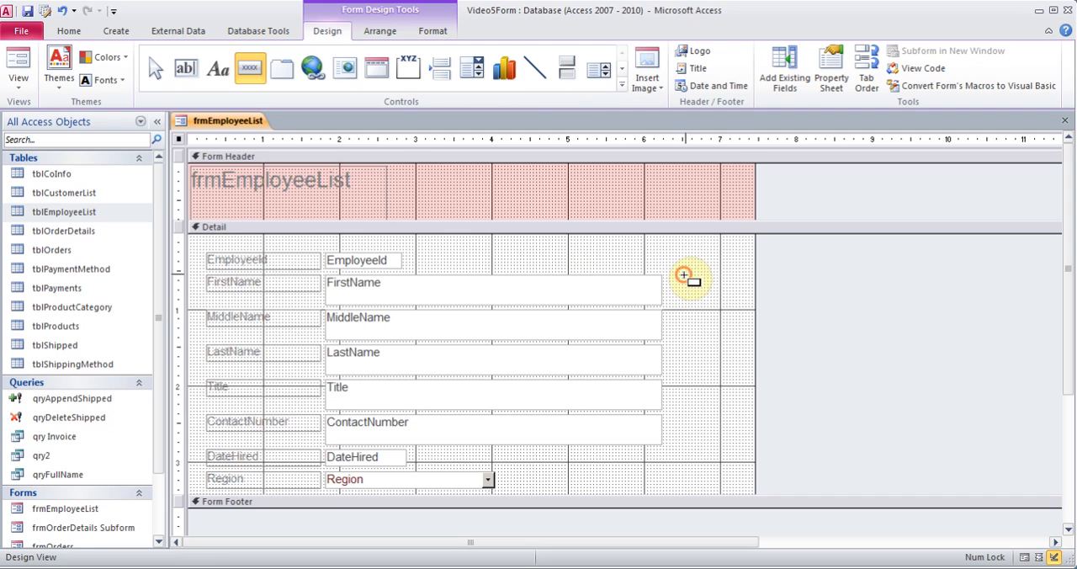
drag(683, 274, 745, 316)
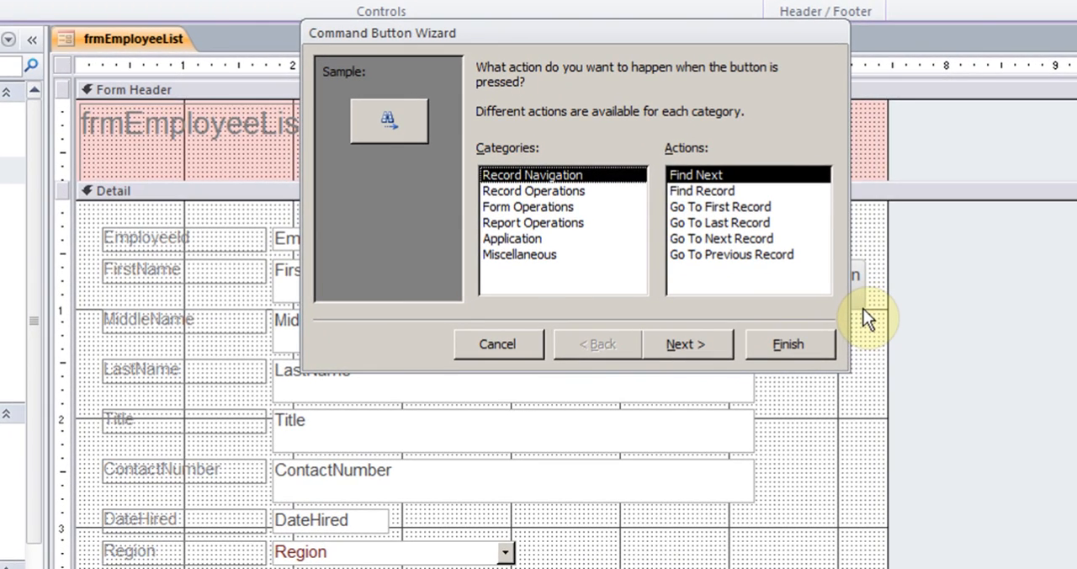
click(722, 209)
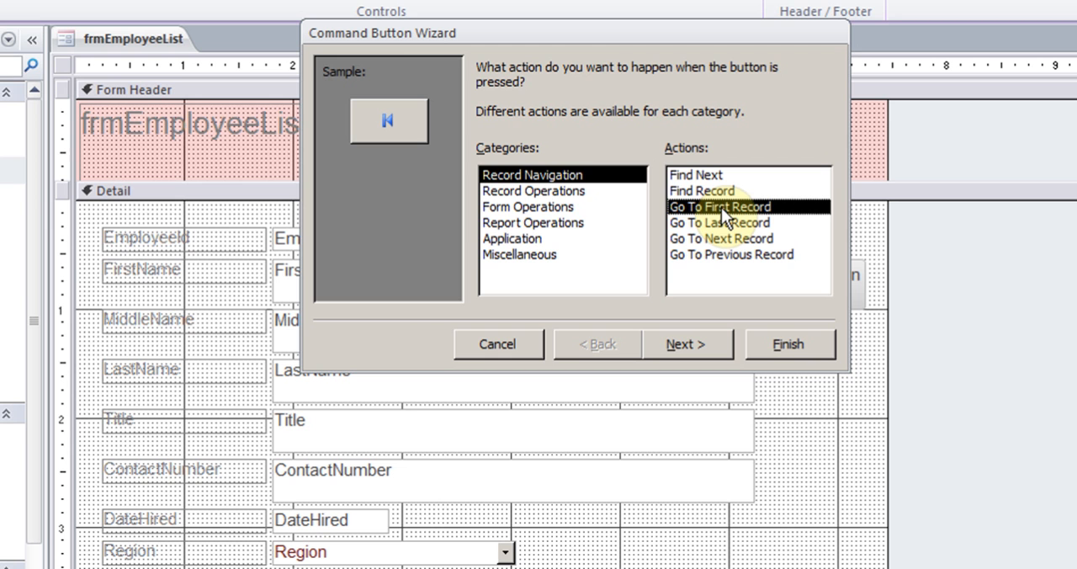
click(551, 191)
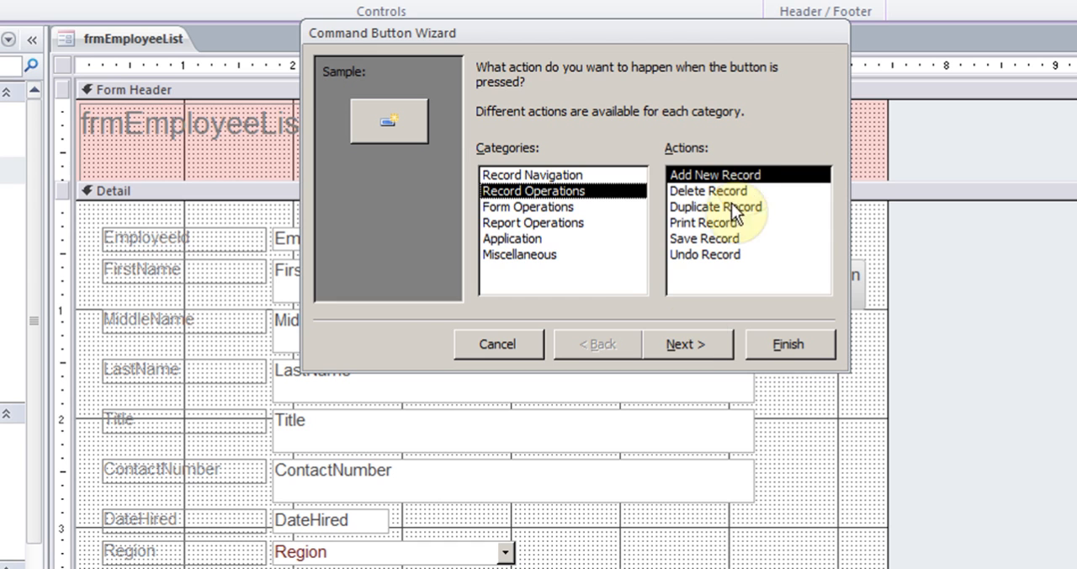
click(682, 343)
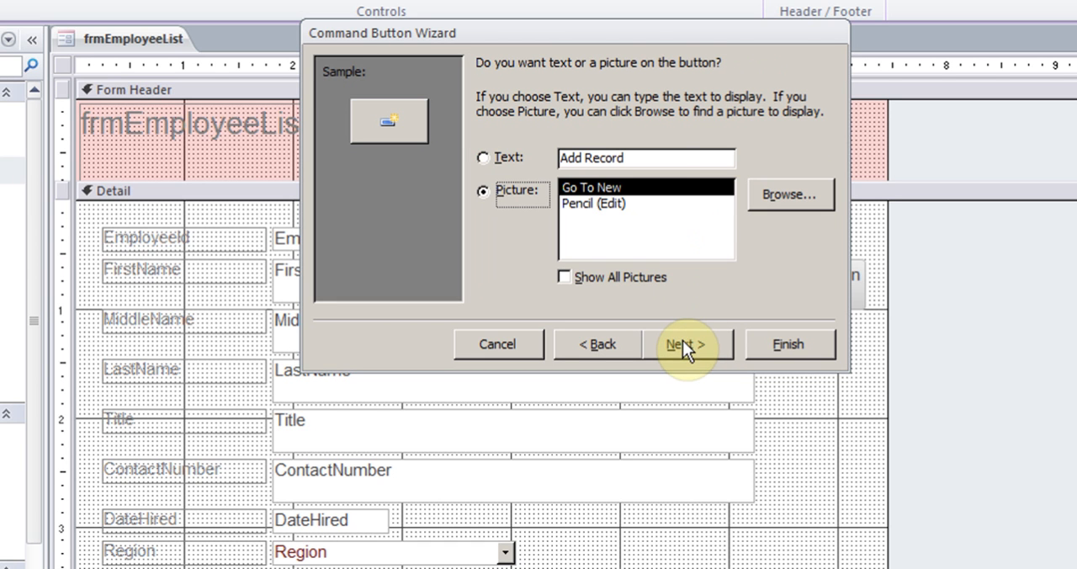
Give the new button a text caption reading "Add New Record" instead of a picture
click(609, 204)
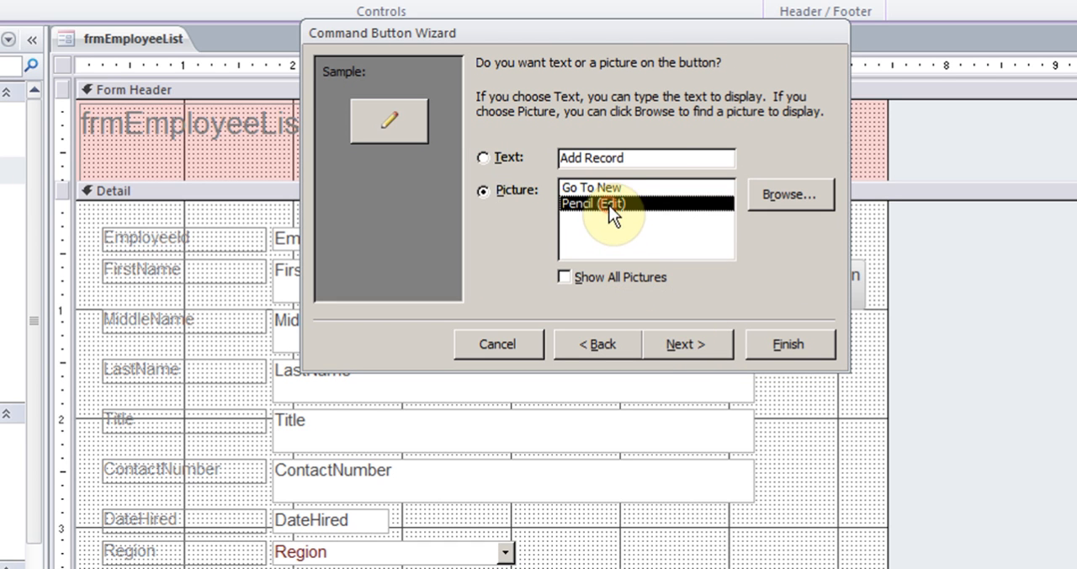
click(484, 158)
click(584, 158)
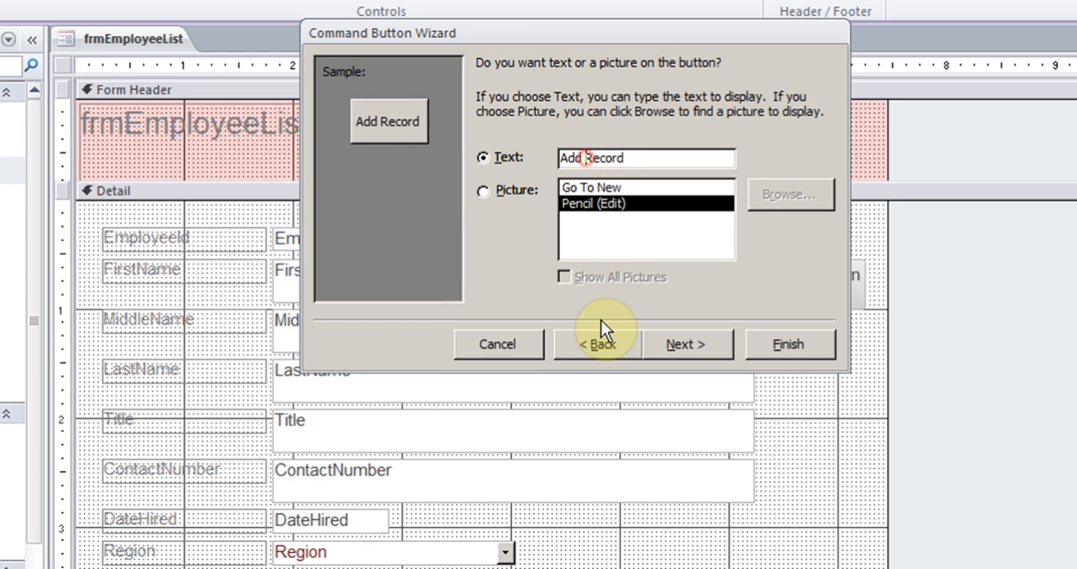
text(New)
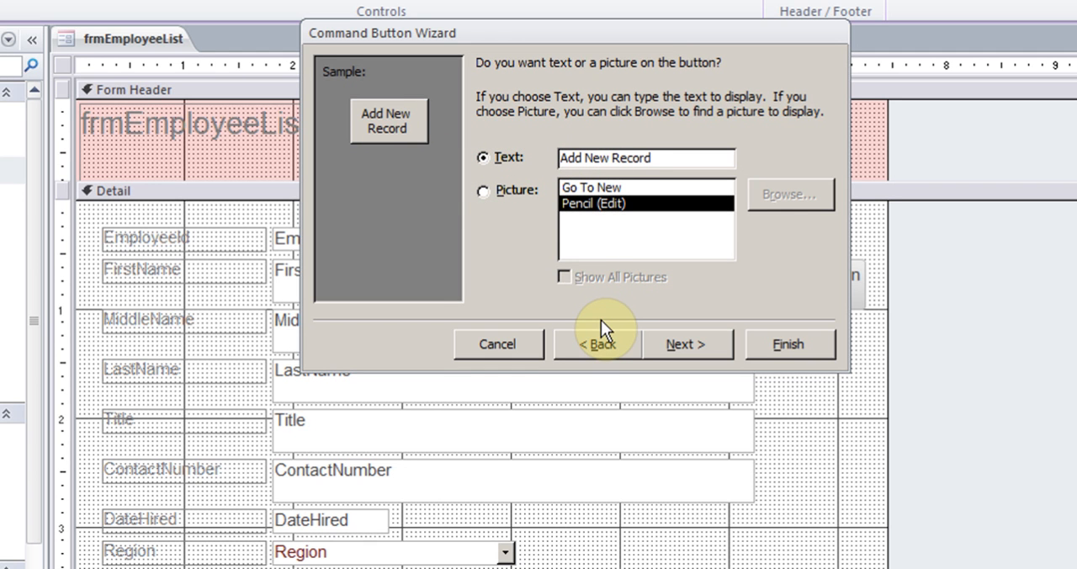
click(711, 345)
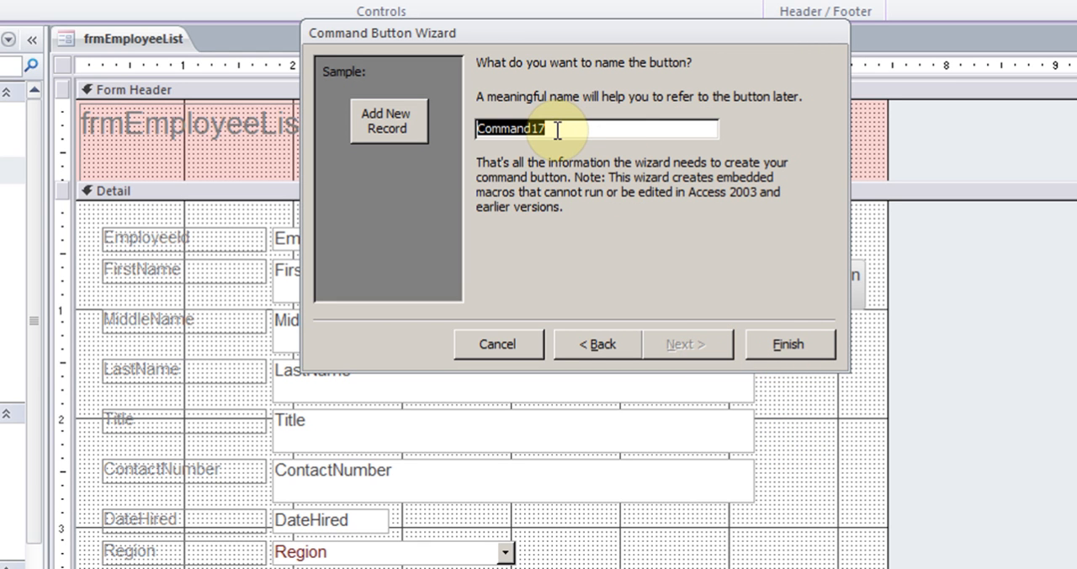
Name the button "add new record" and finish the Command Button Wizard
text(add new reoc)
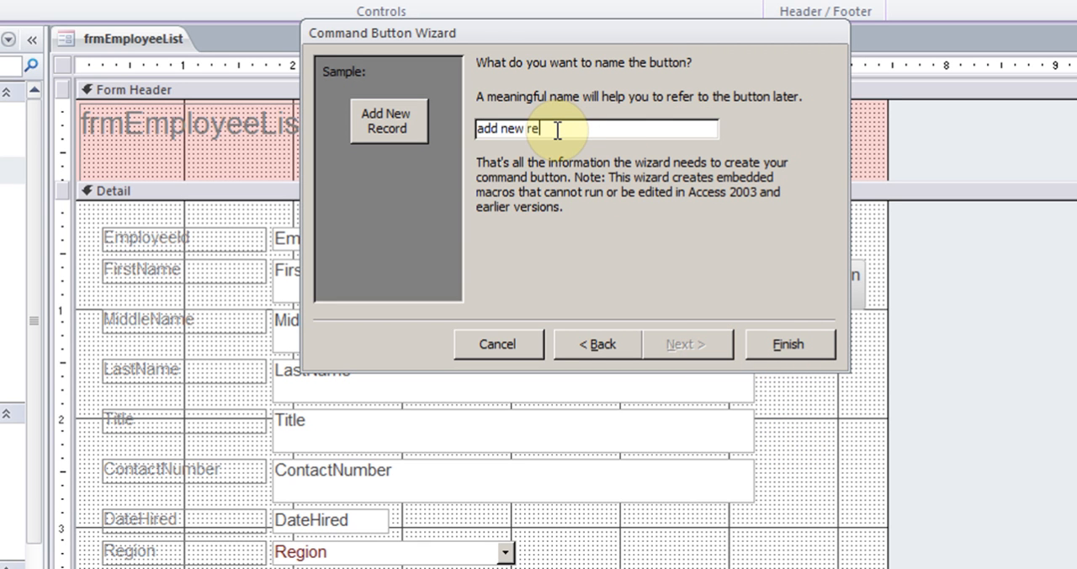
key(BackSpace)
key(BackSpace)
text(cord)
click(779, 341)
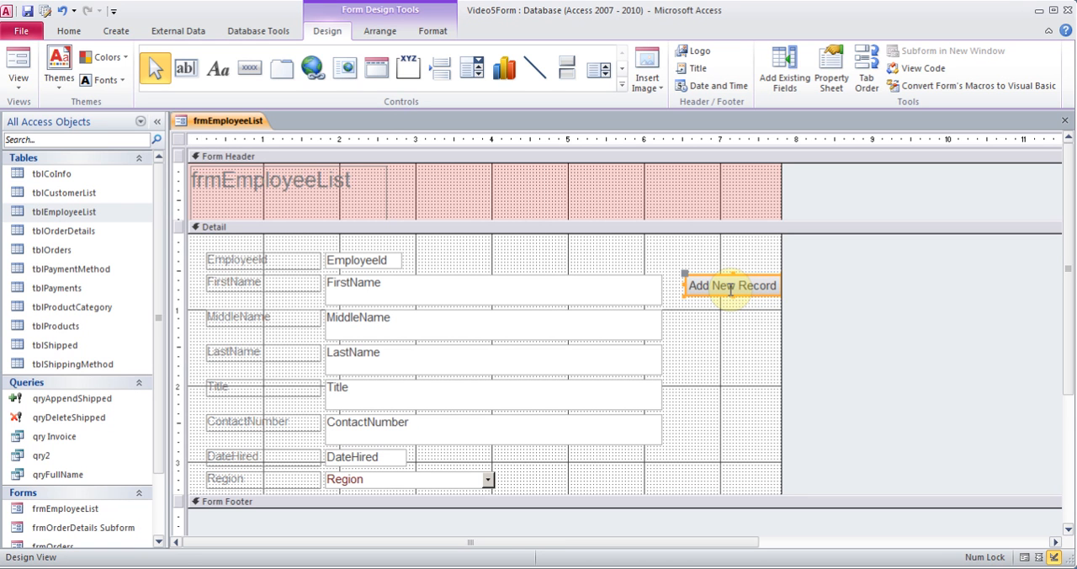
click(27, 85)
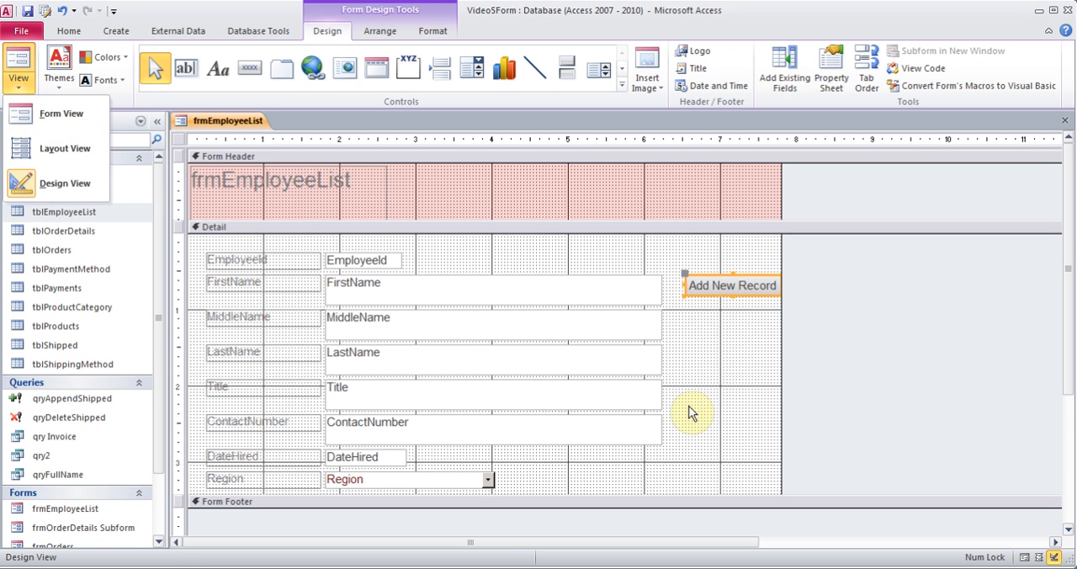
click(696, 345)
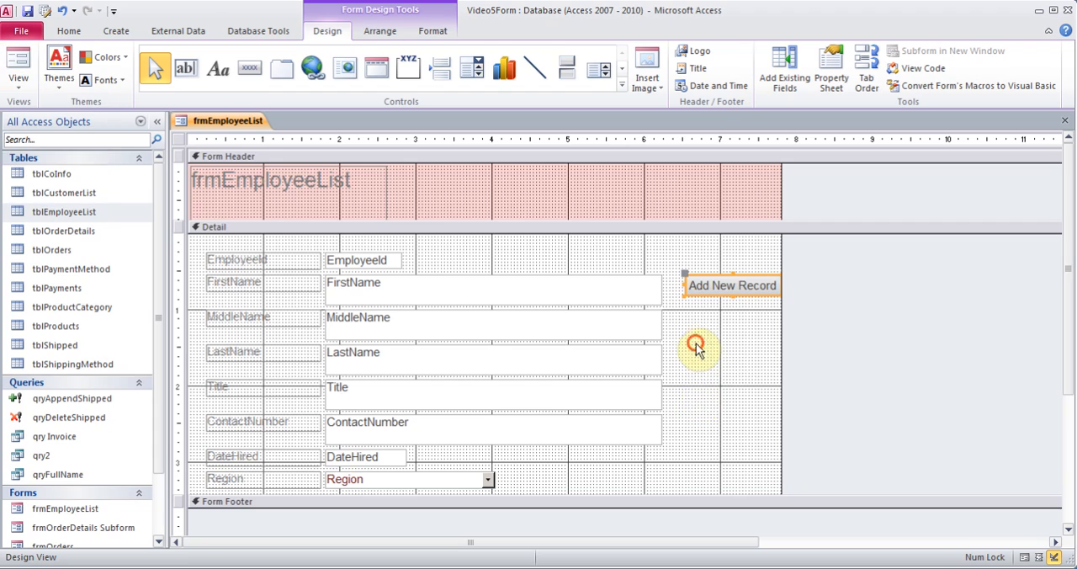
Draw a second command button below Add New Record and assign it the Record Operations action Delete Record
click(246, 71)
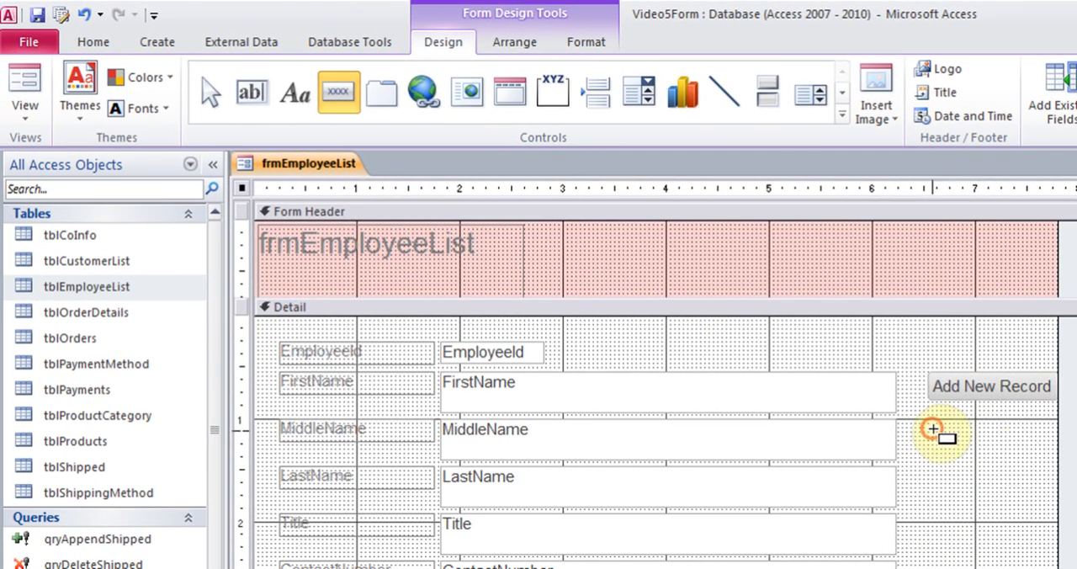
mouse_move(933, 429)
mouse_down()
mouse_move(1060, 466)
mouse_move(1050, 457)
mouse_up()
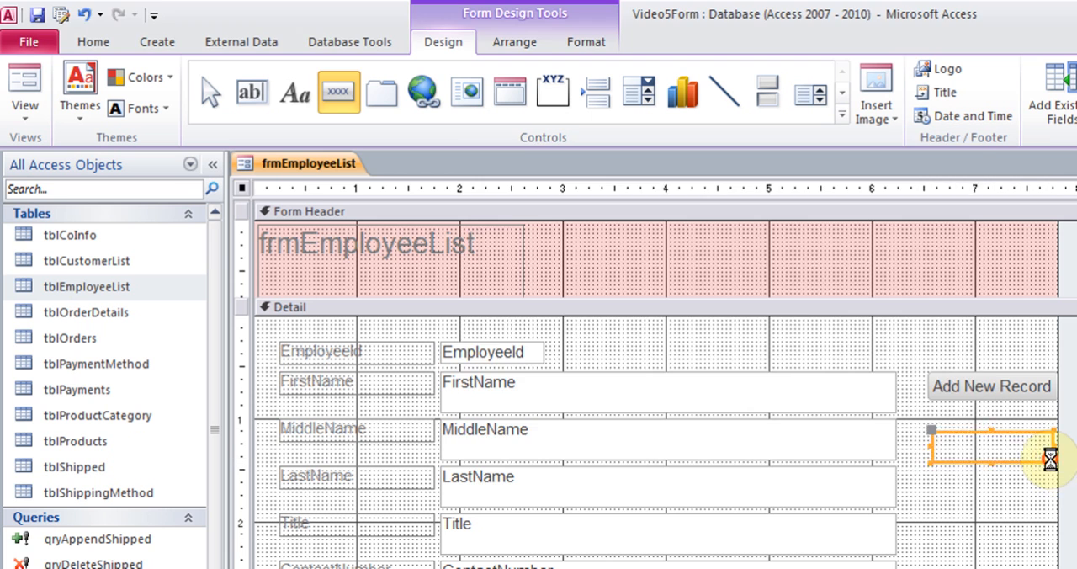
click(734, 307)
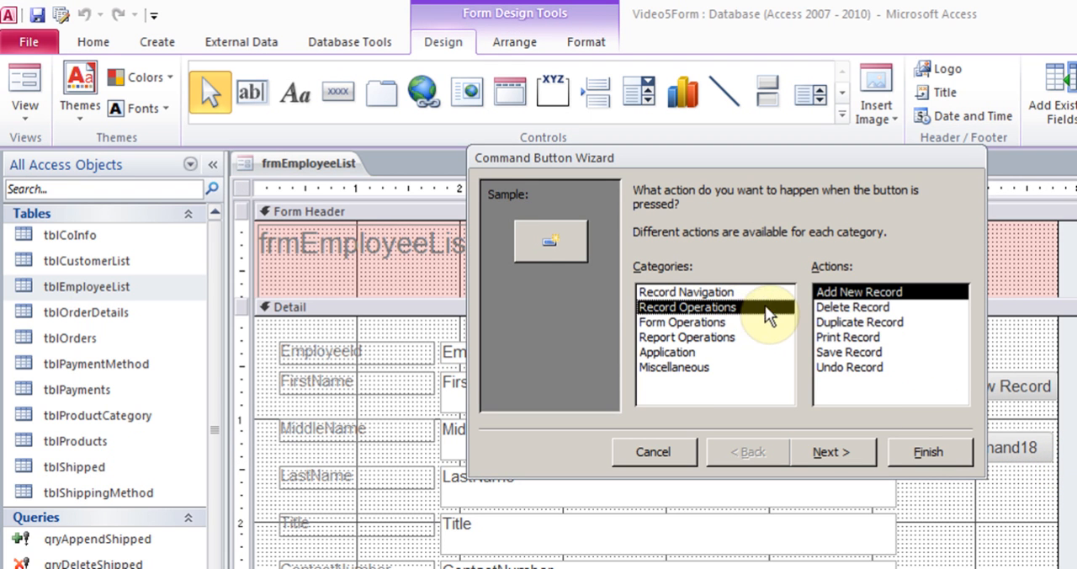
click(844, 308)
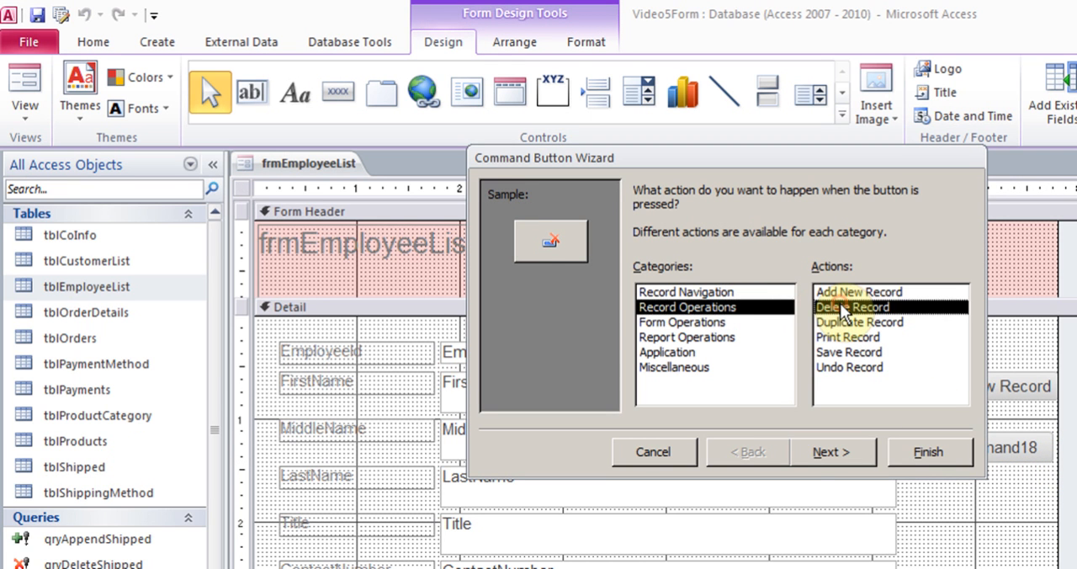
click(839, 455)
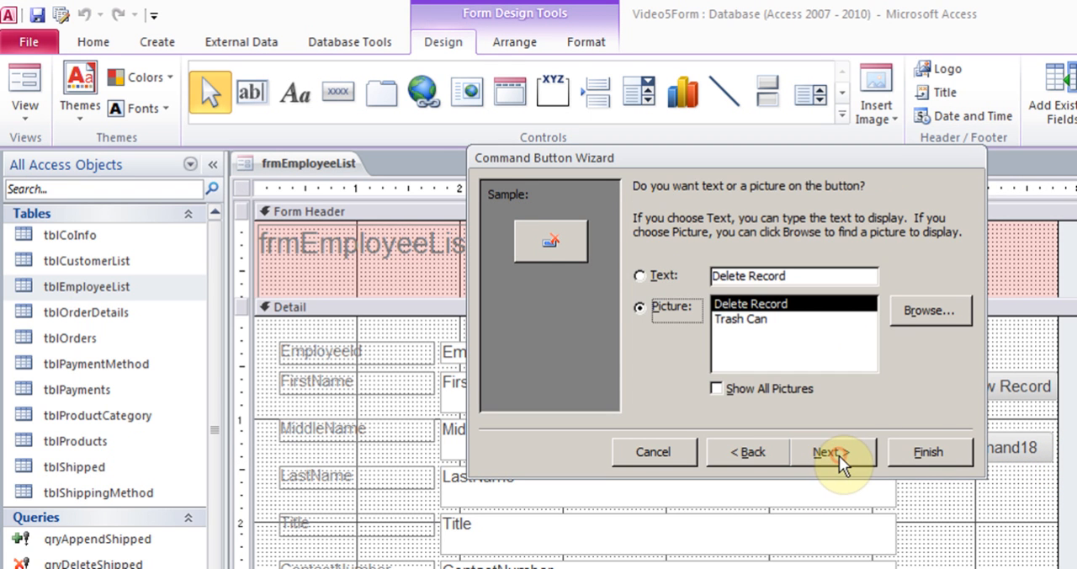
Caption the second button with the text Delete Record, name it "delete record" and finish the wizard
click(640, 276)
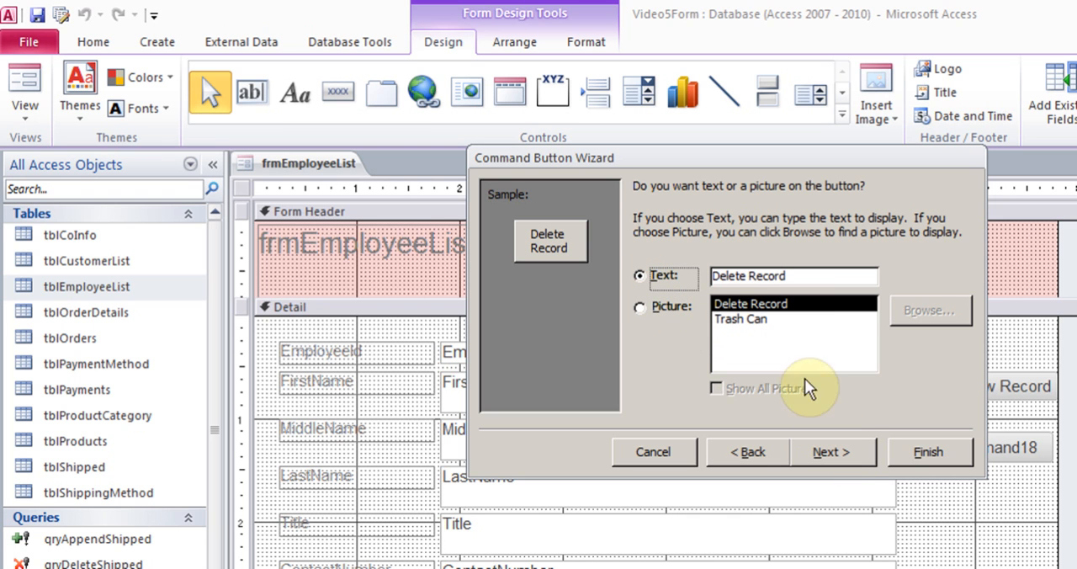
click(848, 452)
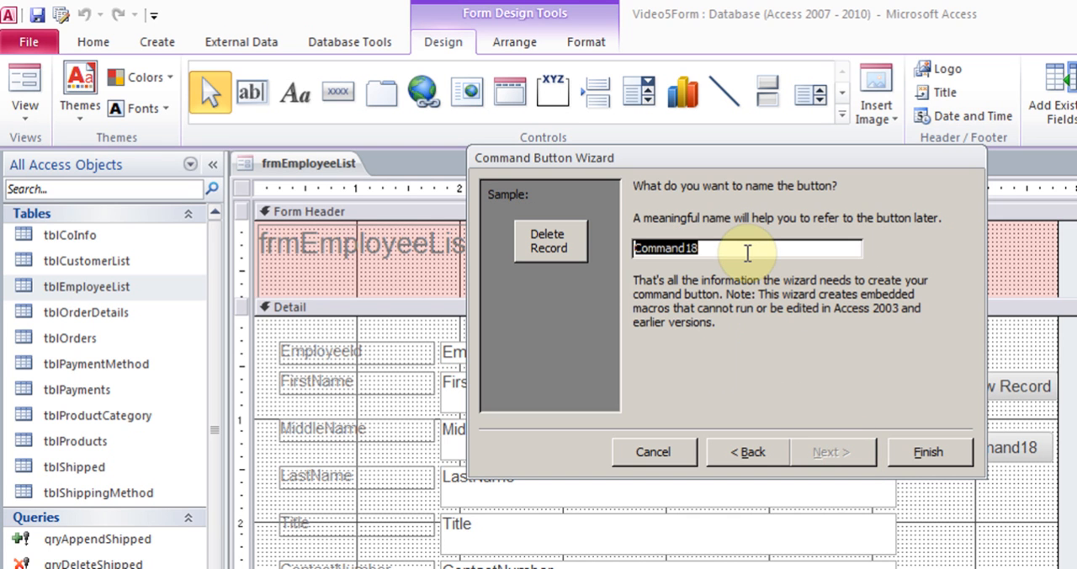
text(delete record)
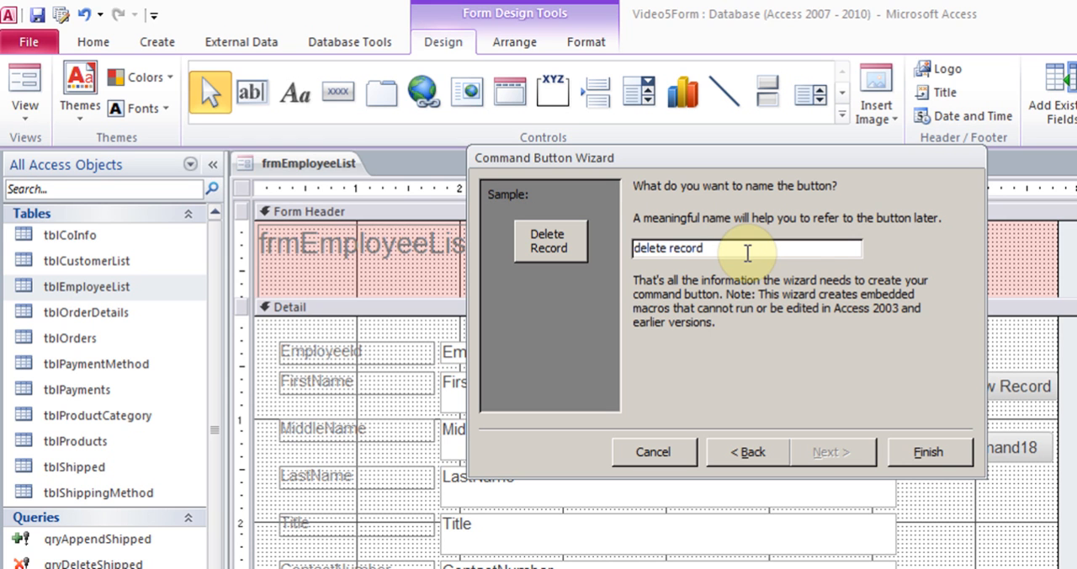
click(926, 452)
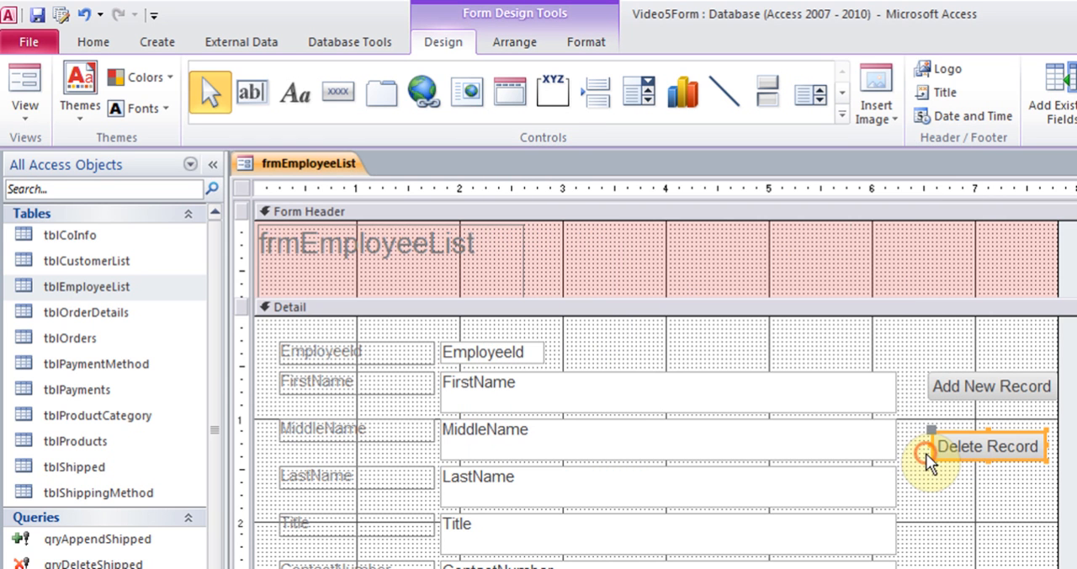
Draw a third command button below Delete Record and assign it the Form Operations action Close Form
click(337, 92)
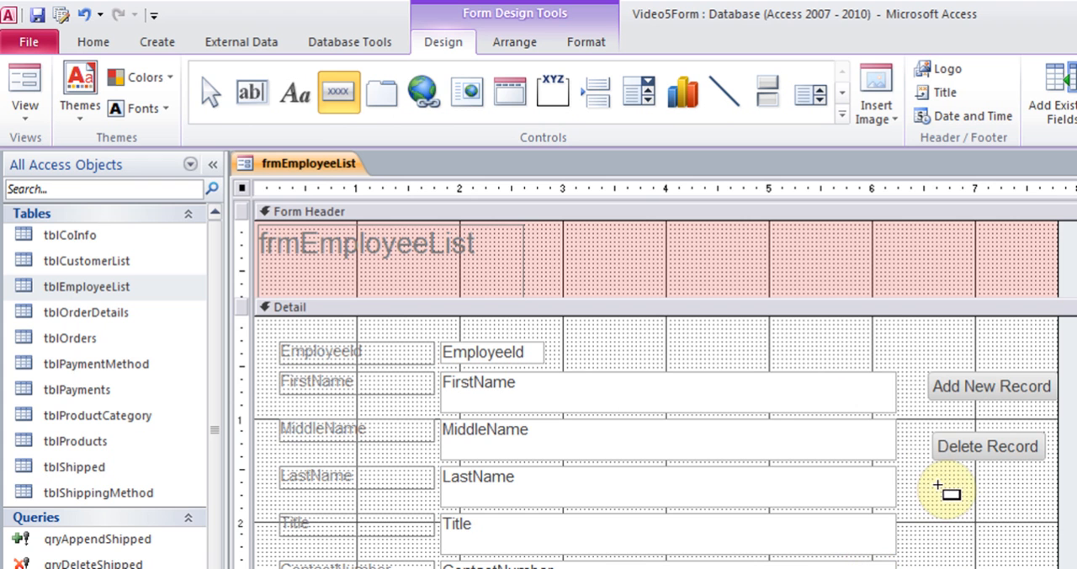
drag(936, 488, 1040, 518)
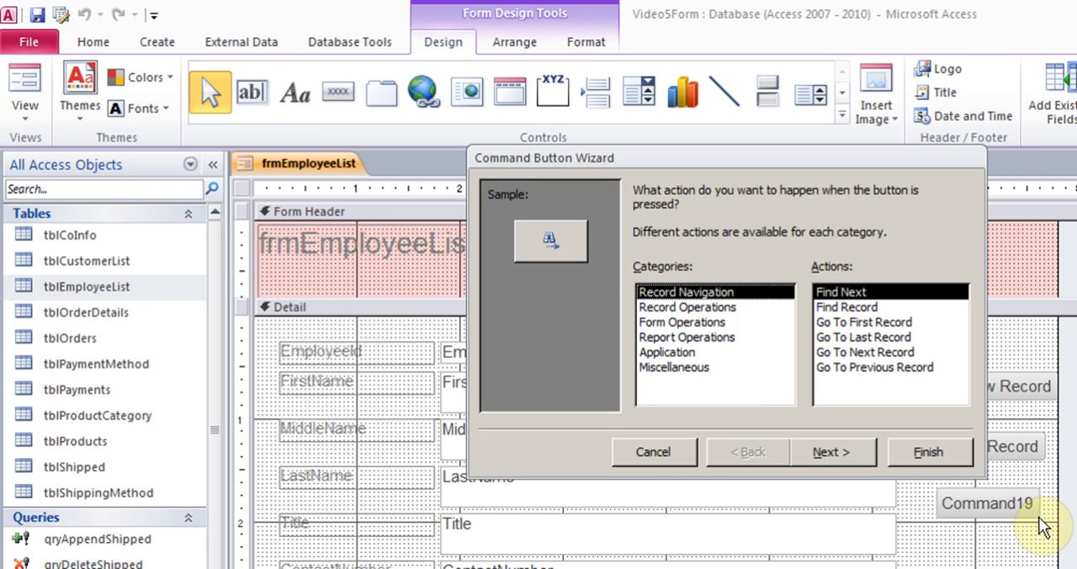
click(698, 307)
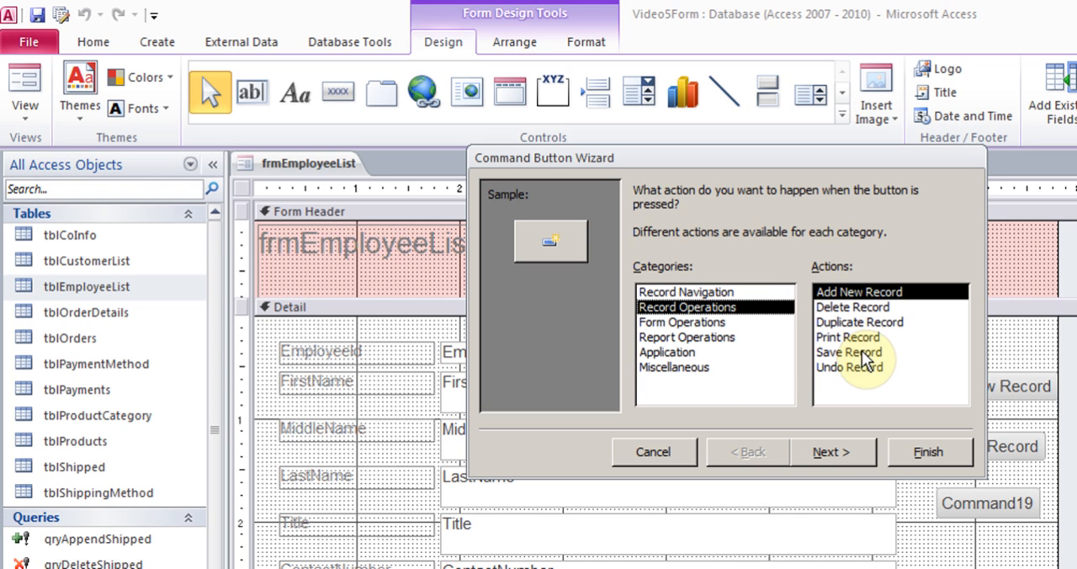
click(678, 321)
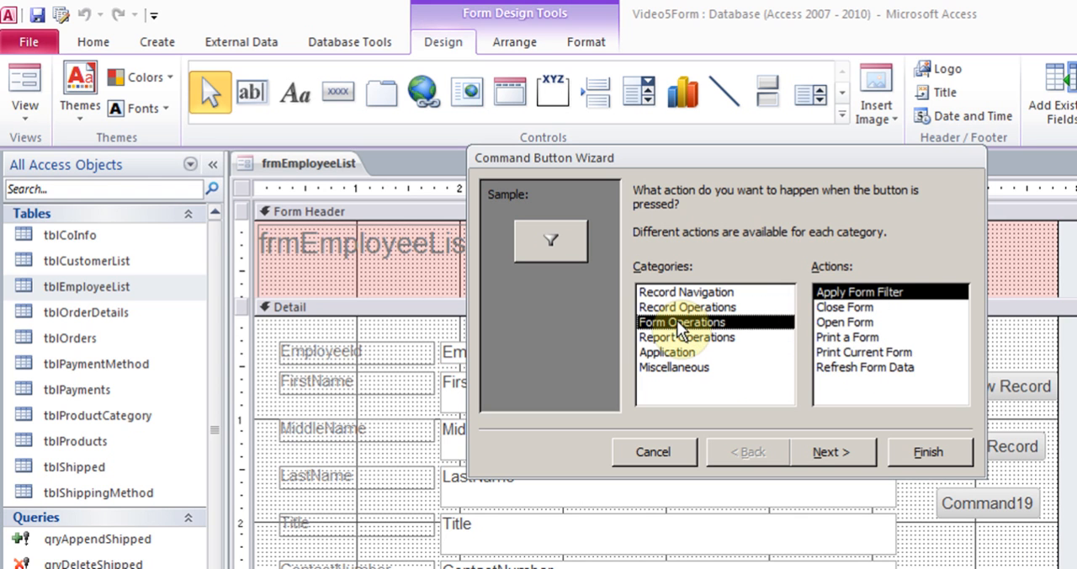
click(871, 306)
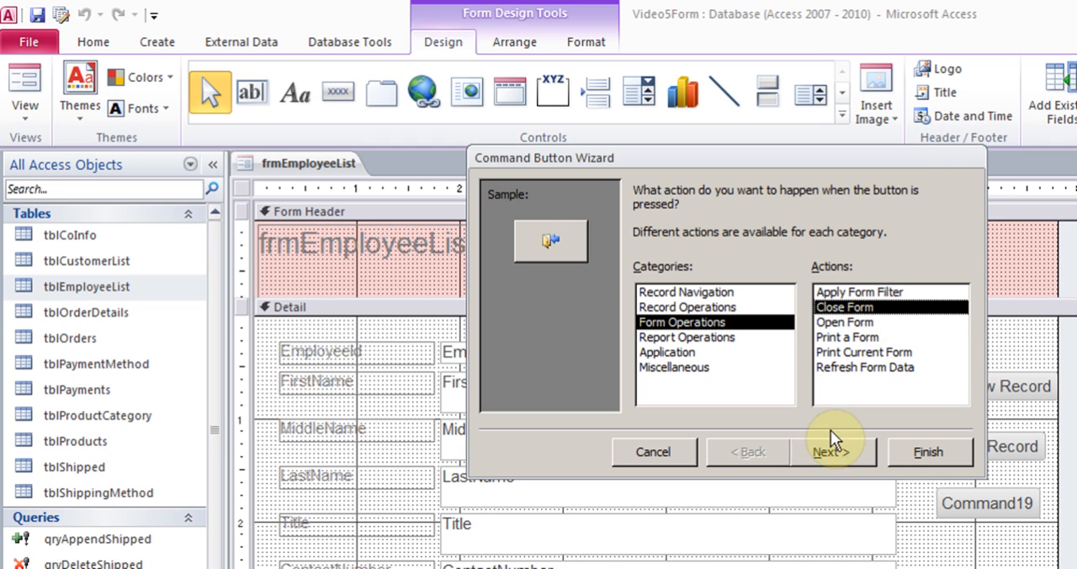
click(828, 452)
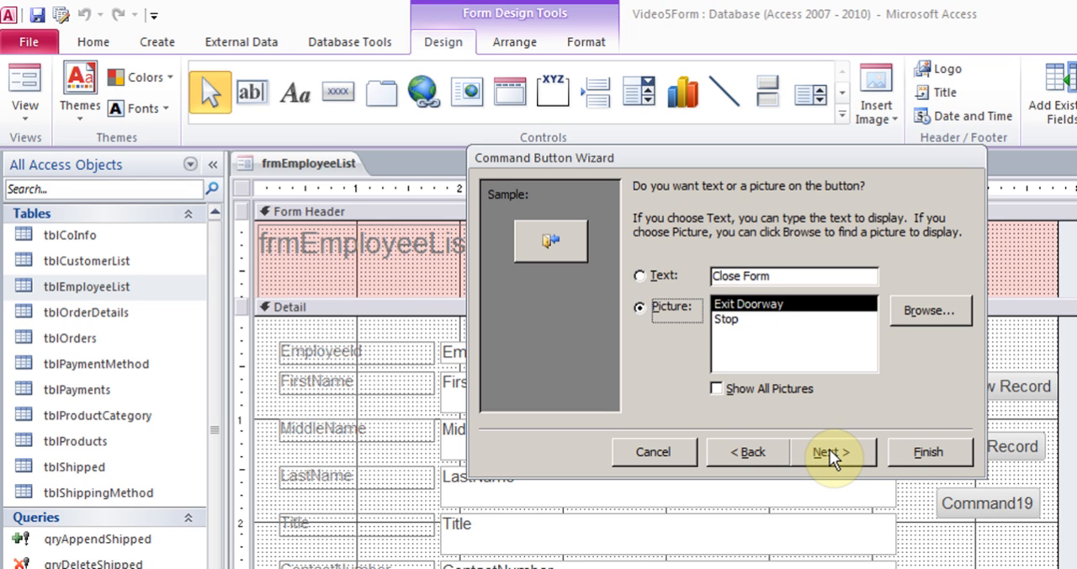
Caption the third button with the text Close Form and finish the wizard, keeping the default button name
click(665, 275)
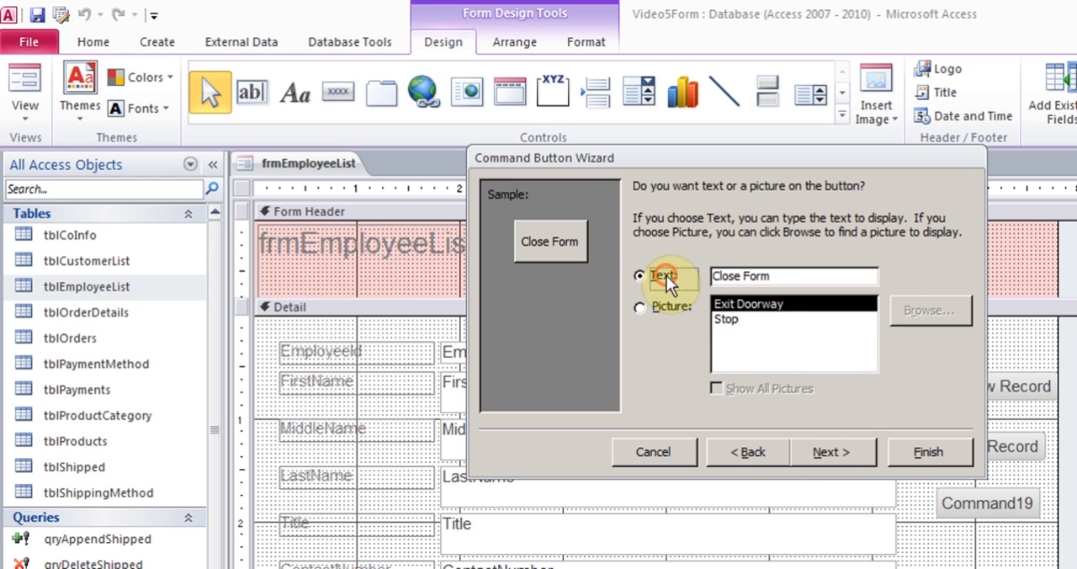
click(842, 455)
click(929, 452)
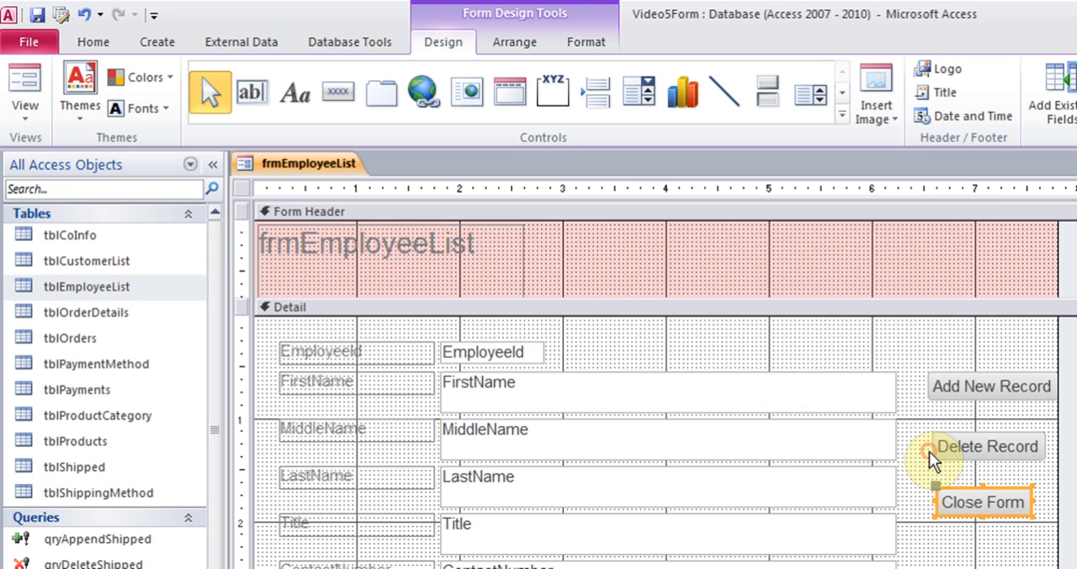
click(931, 496)
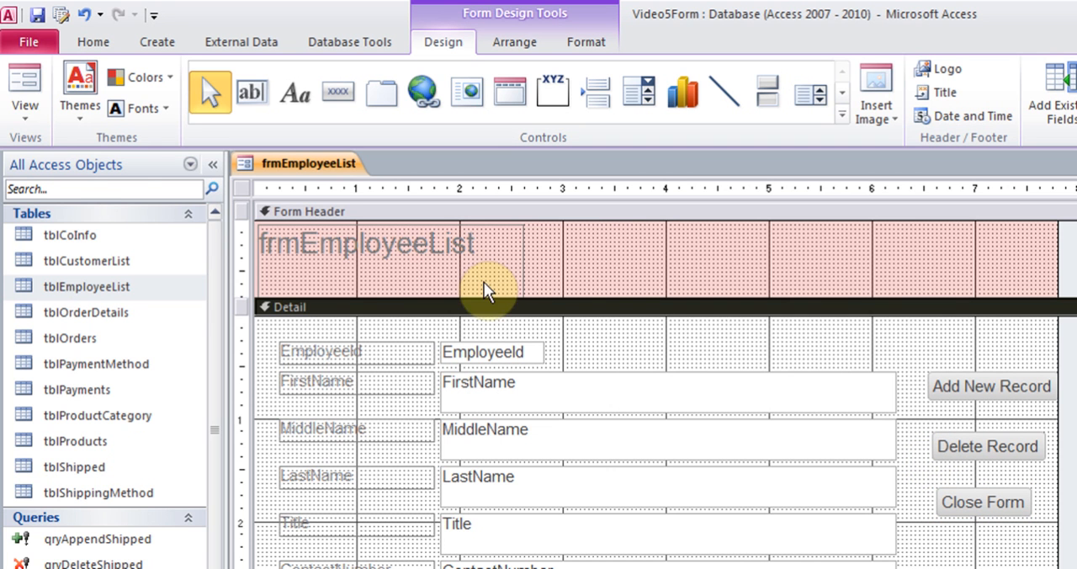
Test the Add New Record button in Form View, then return frmEmployeeList to Design View
click(26, 110)
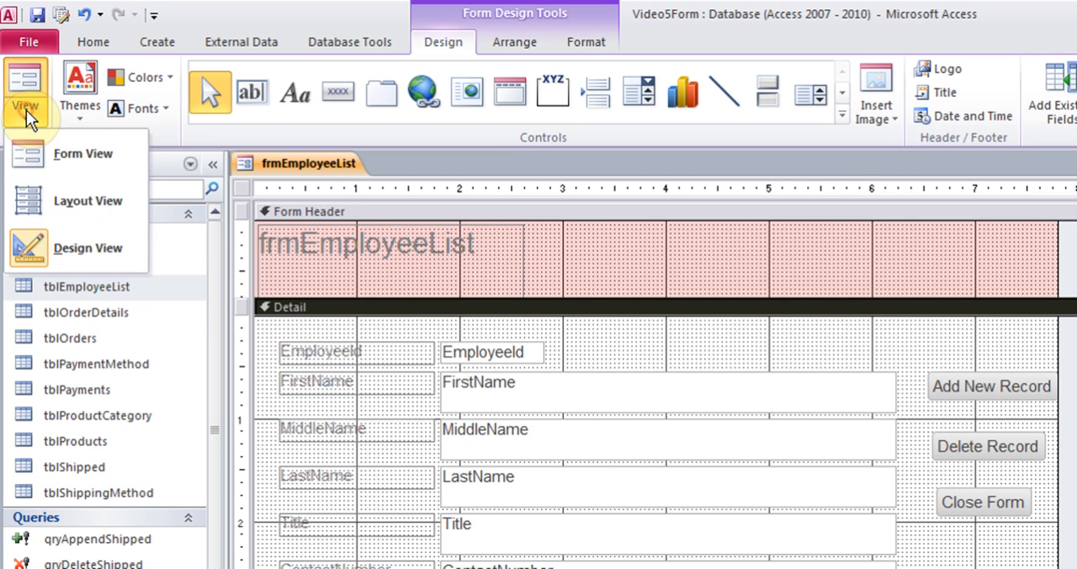
click(85, 160)
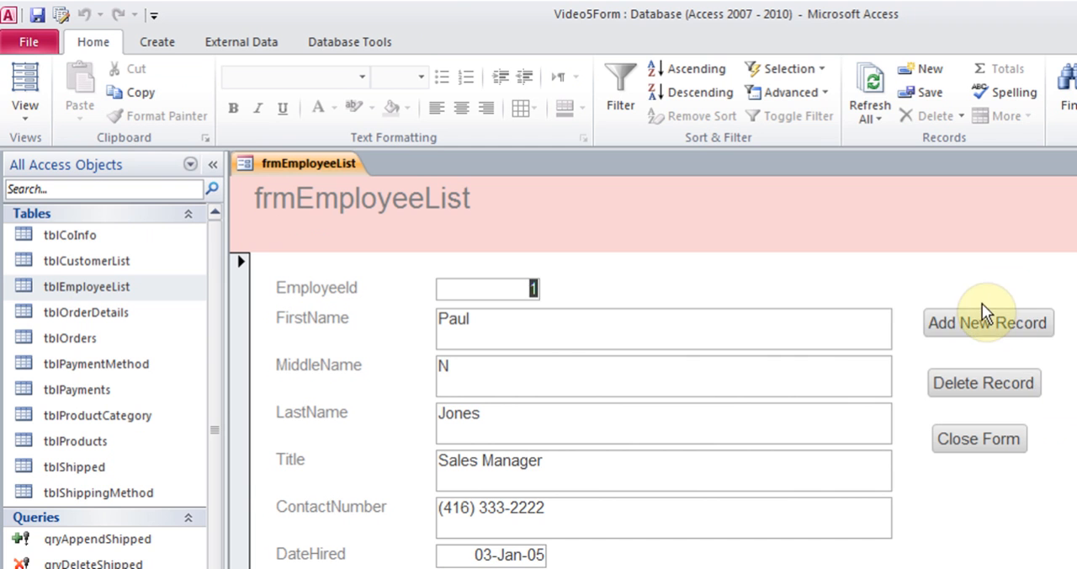
click(984, 324)
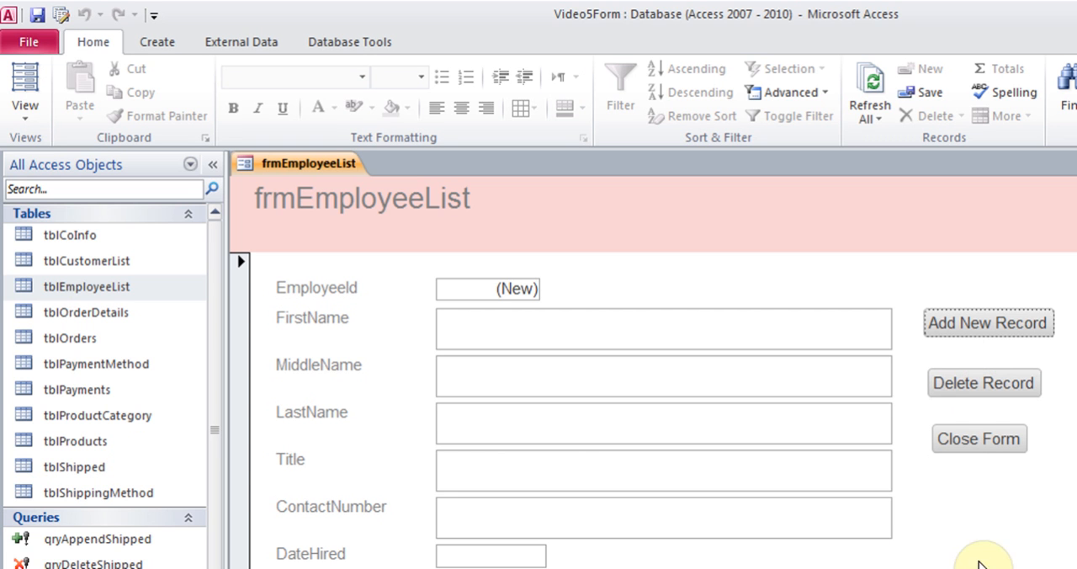
click(28, 112)
click(81, 249)
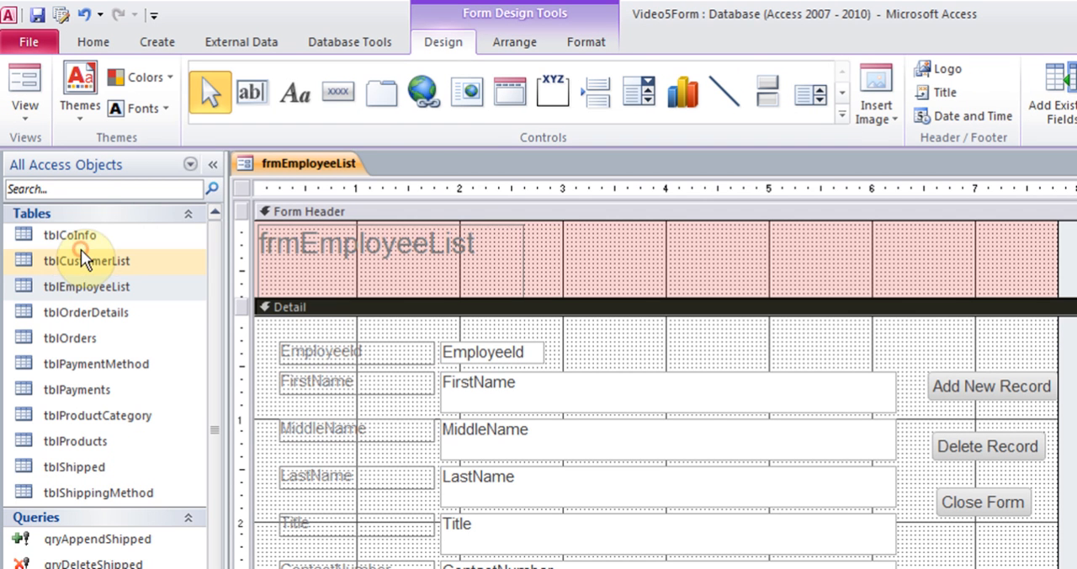
Draw a fourth command button below Close Form and assign it the Record Navigation action Go To Next Record
click(346, 96)
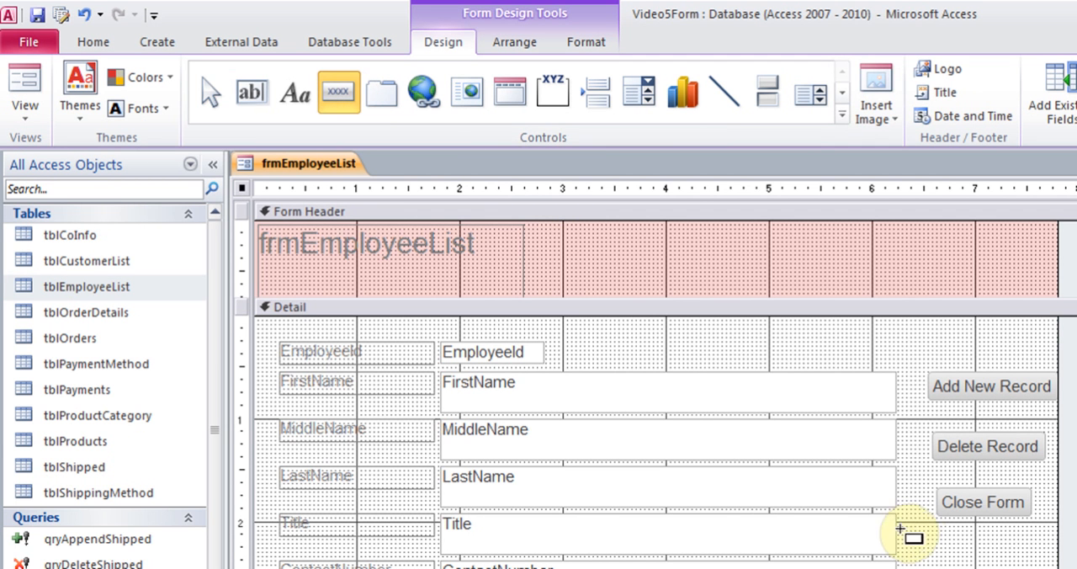
drag(910, 537, 977, 563)
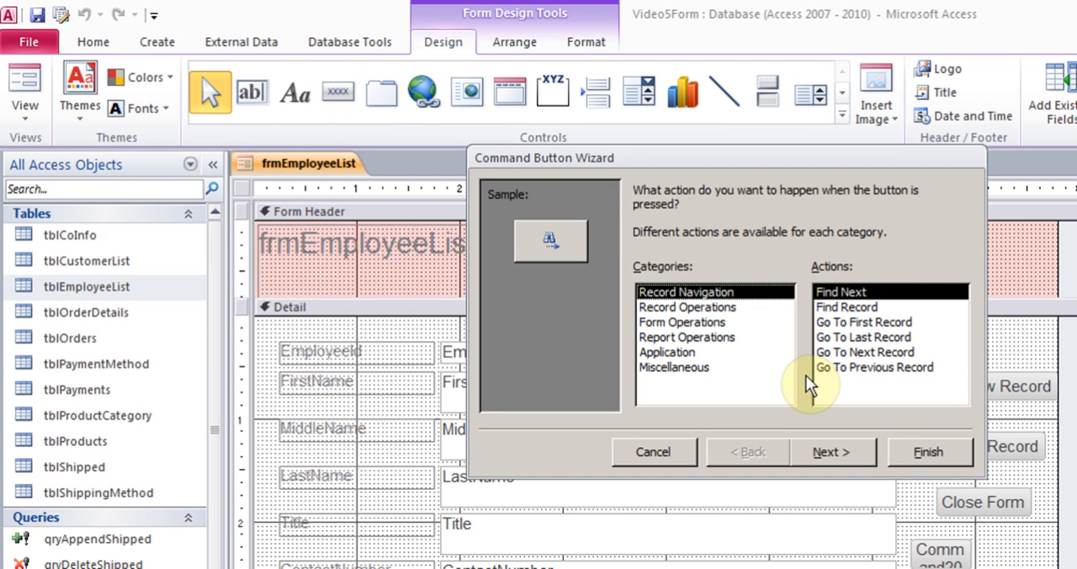
click(726, 308)
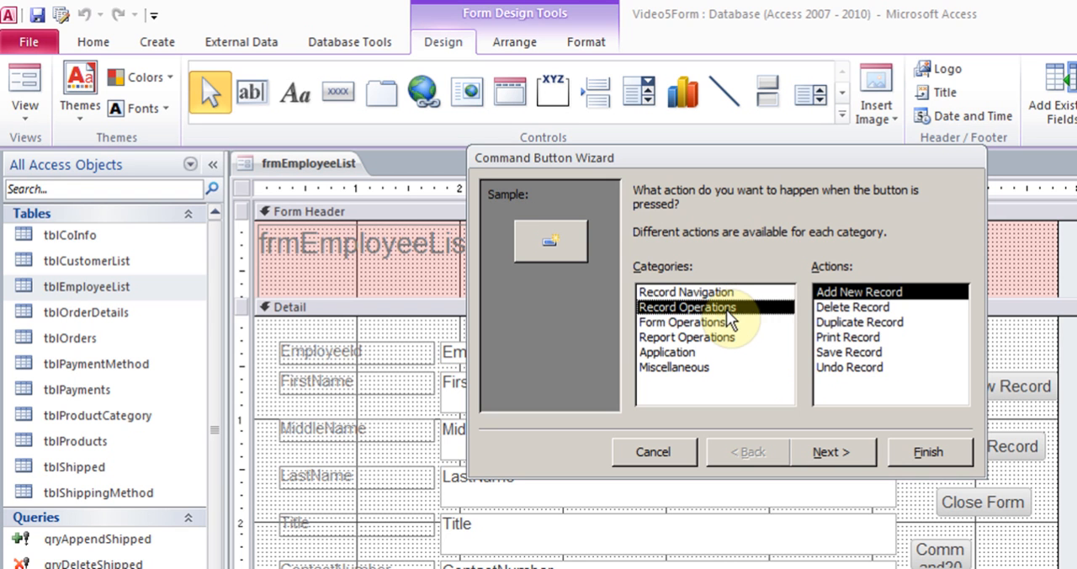
click(710, 293)
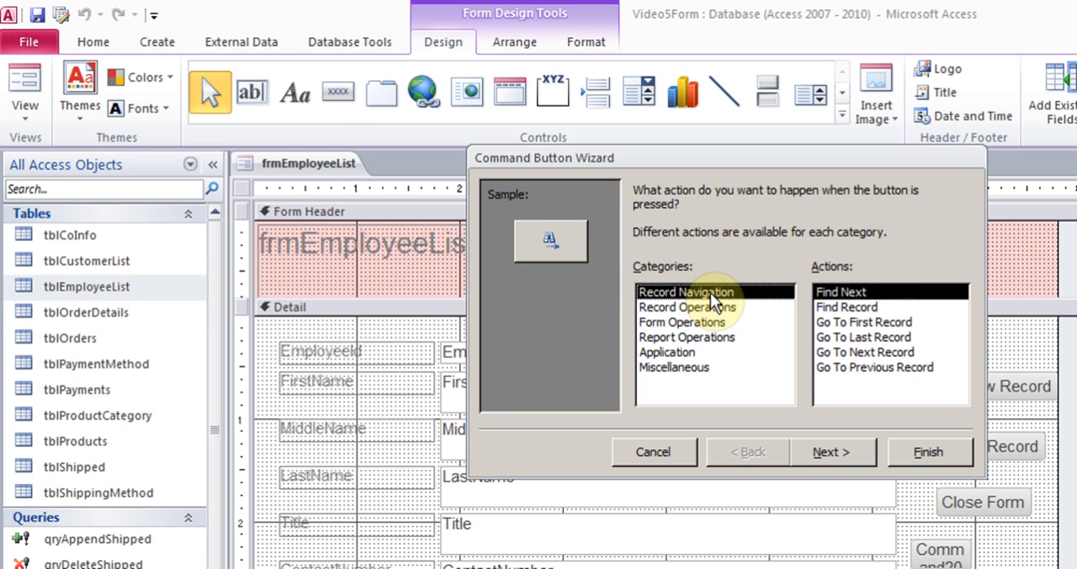
click(859, 353)
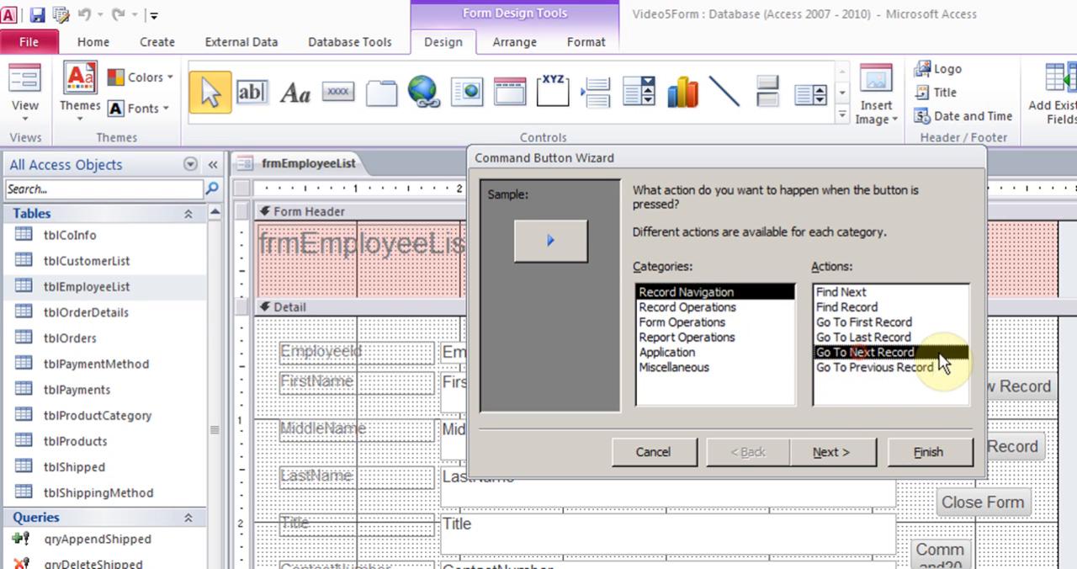
click(843, 452)
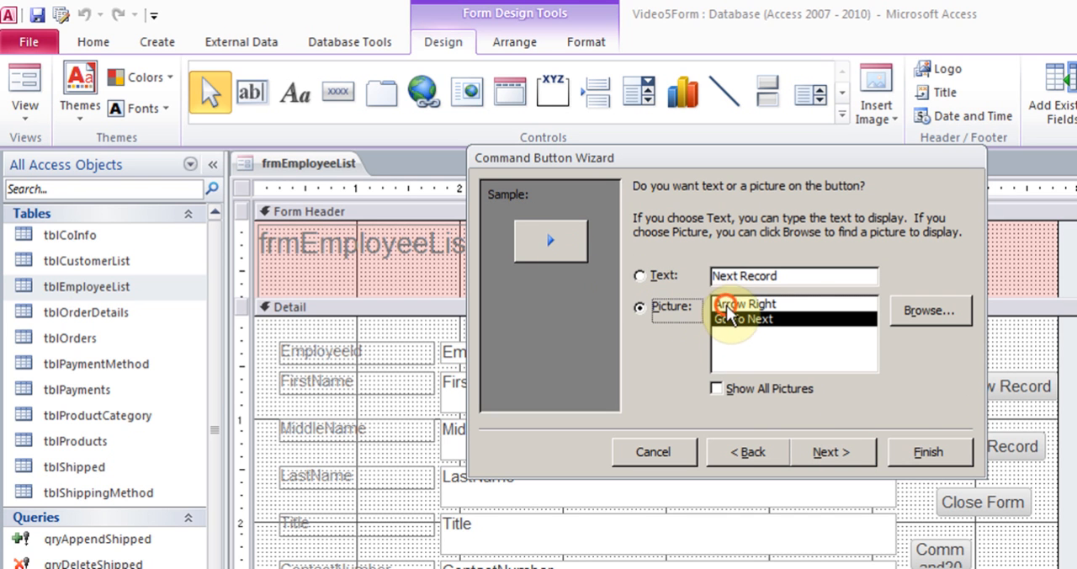
Give the fourth button the Arrow Right picture, name it "next record" and finish the wizard
click(724, 304)
click(849, 454)
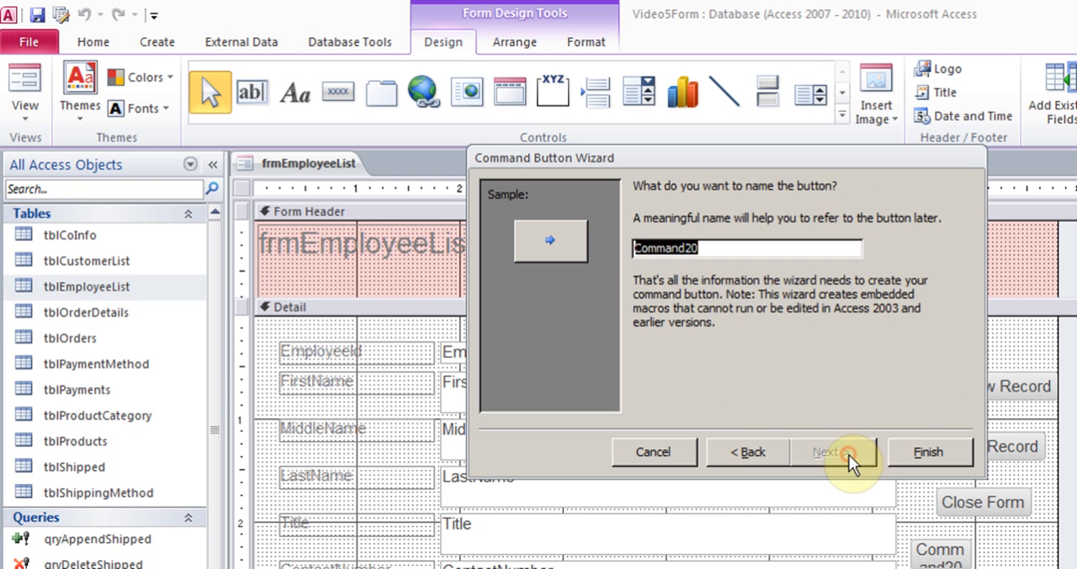
text(next record)
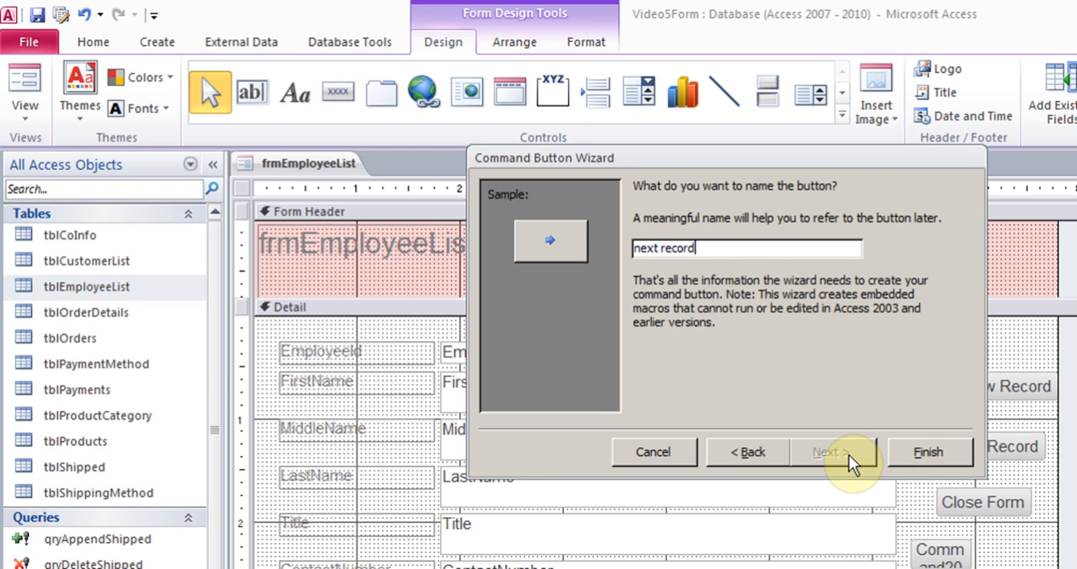
key(Return)
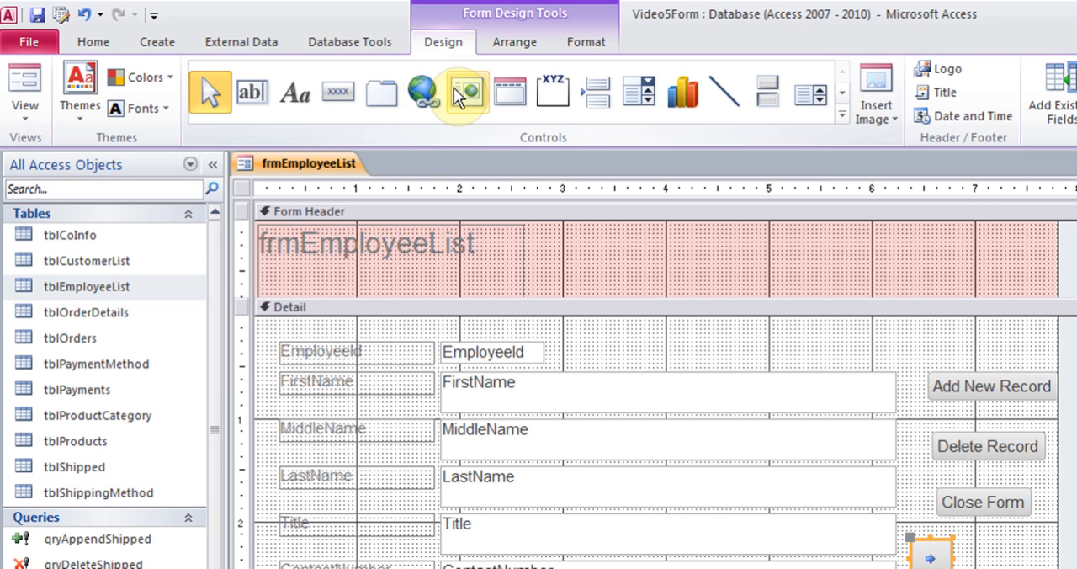
Draw a fifth command button beside the next-record arrow and assign it the Record Navigation action Go To Previous Record
click(339, 93)
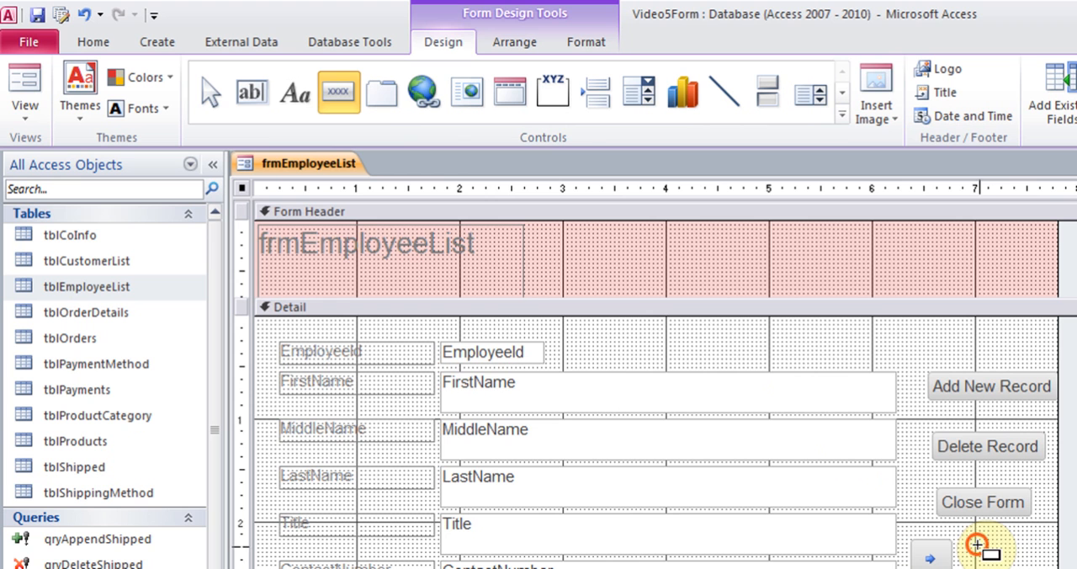
drag(978, 547, 1044, 564)
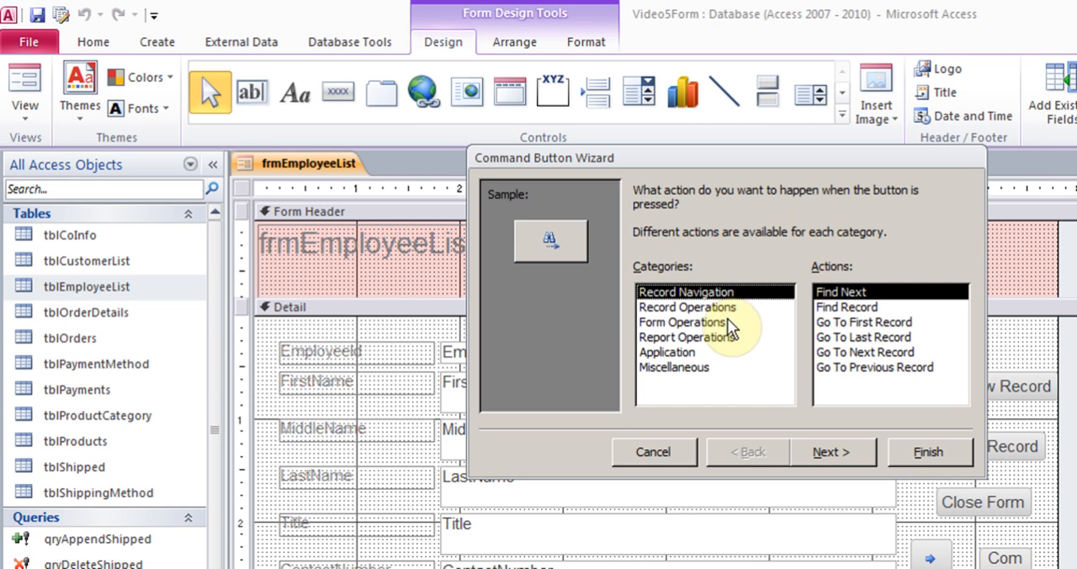
click(862, 365)
click(834, 454)
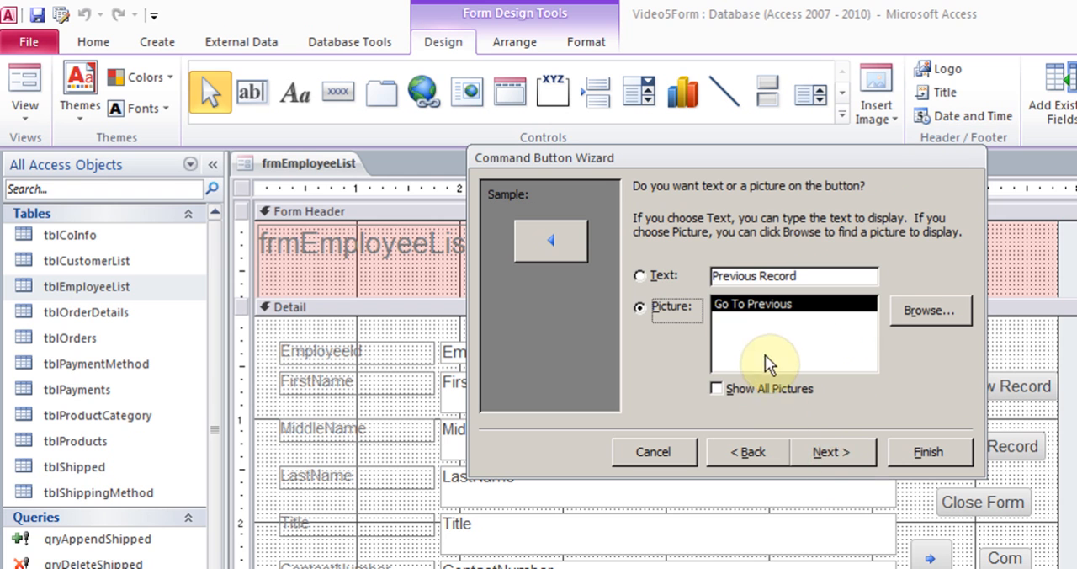
Keep the Go To Previous picture, name the button "previous record", finish the wizard and line the button up with the next-record arrow
click(831, 446)
text(p)
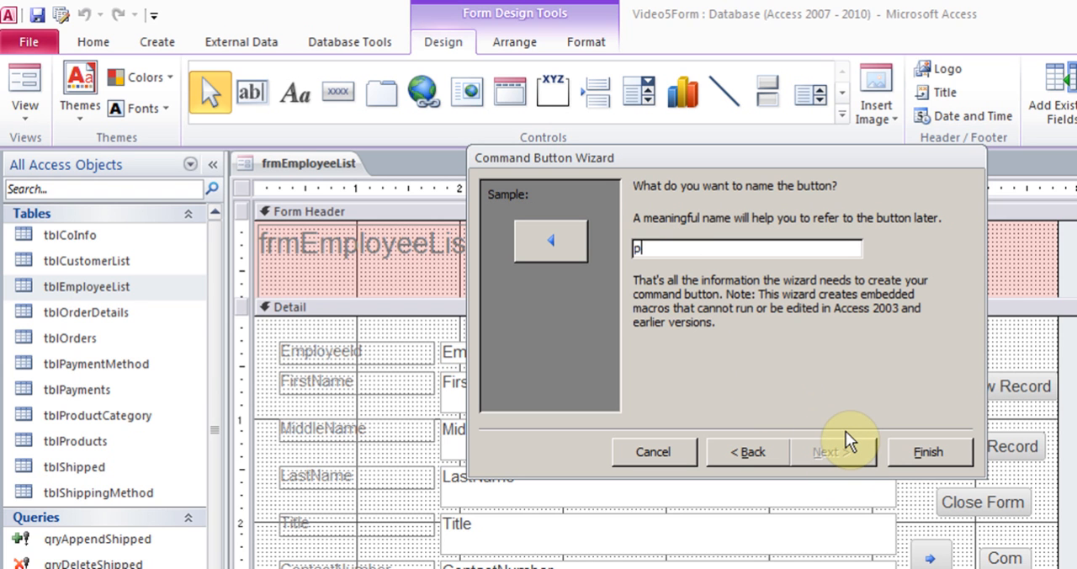
text(revious record)
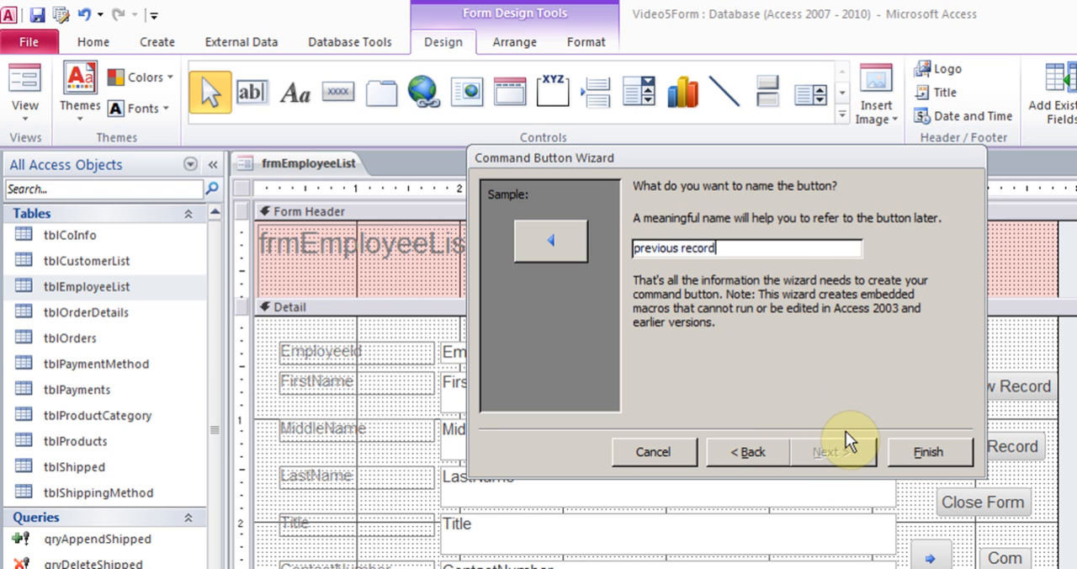
key(Return)
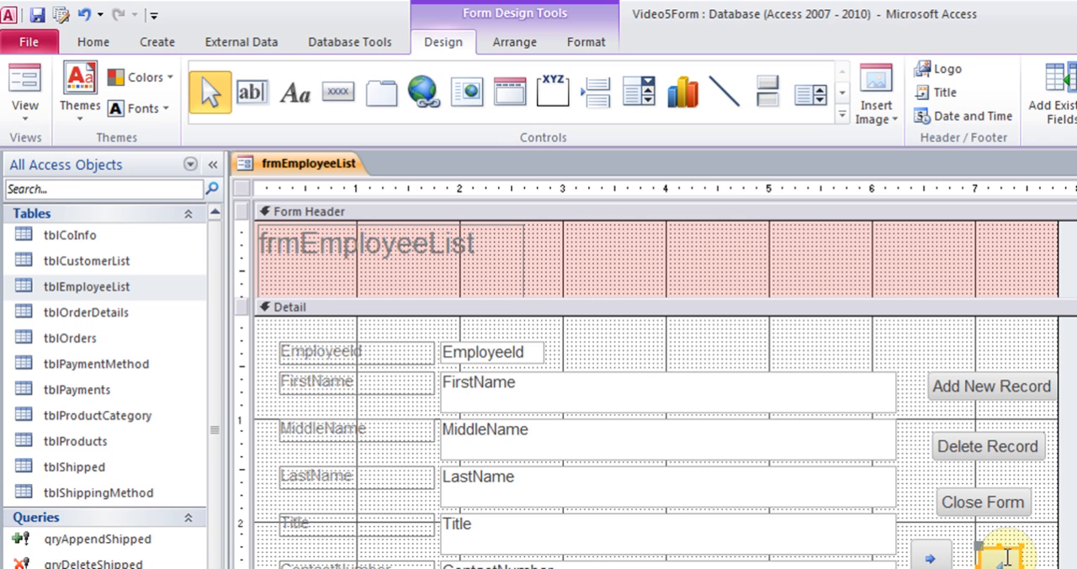
drag(1006, 547, 1007, 540)
click(1040, 565)
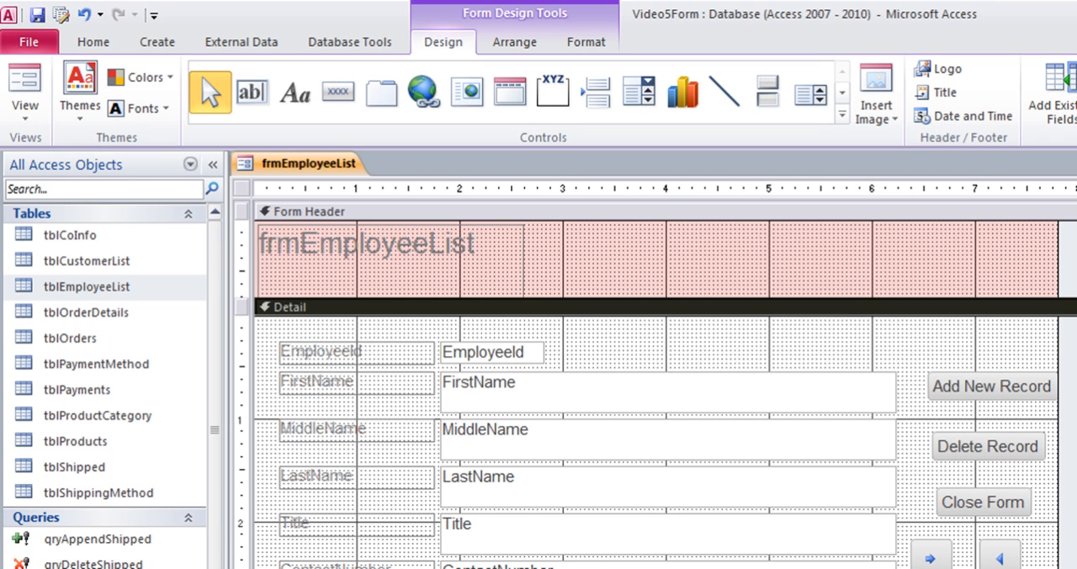
Test the next and previous record buttons in Form View by moving two records forward and two back
click(24, 84)
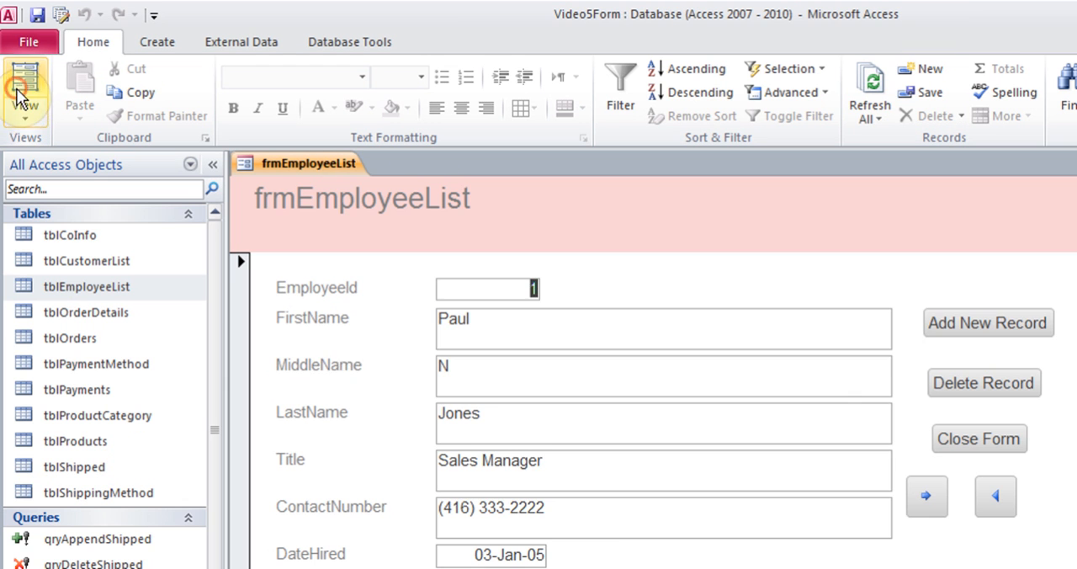
click(928, 499)
click(928, 499)
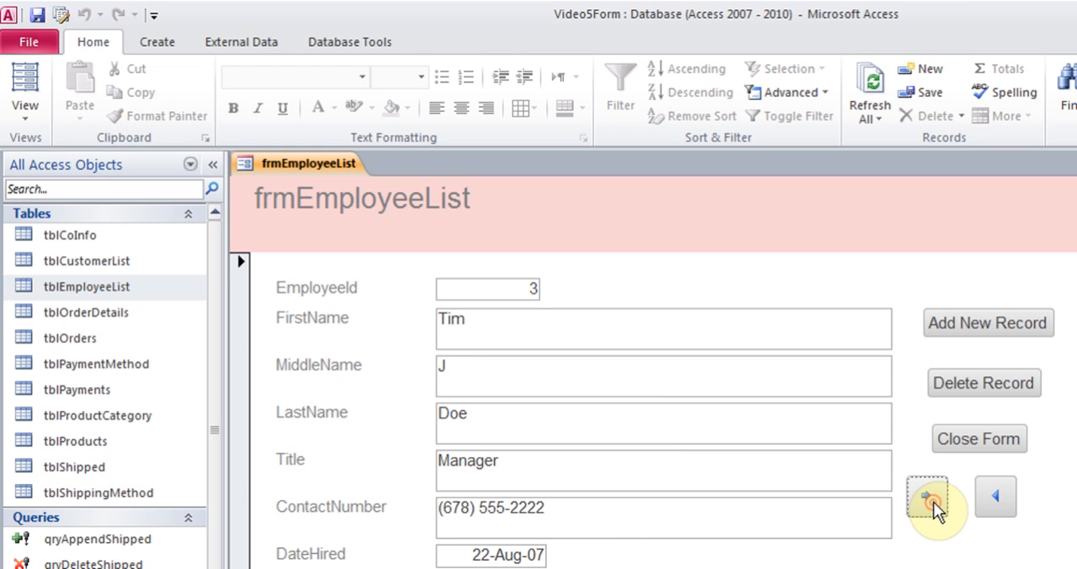
click(1005, 498)
click(1005, 498)
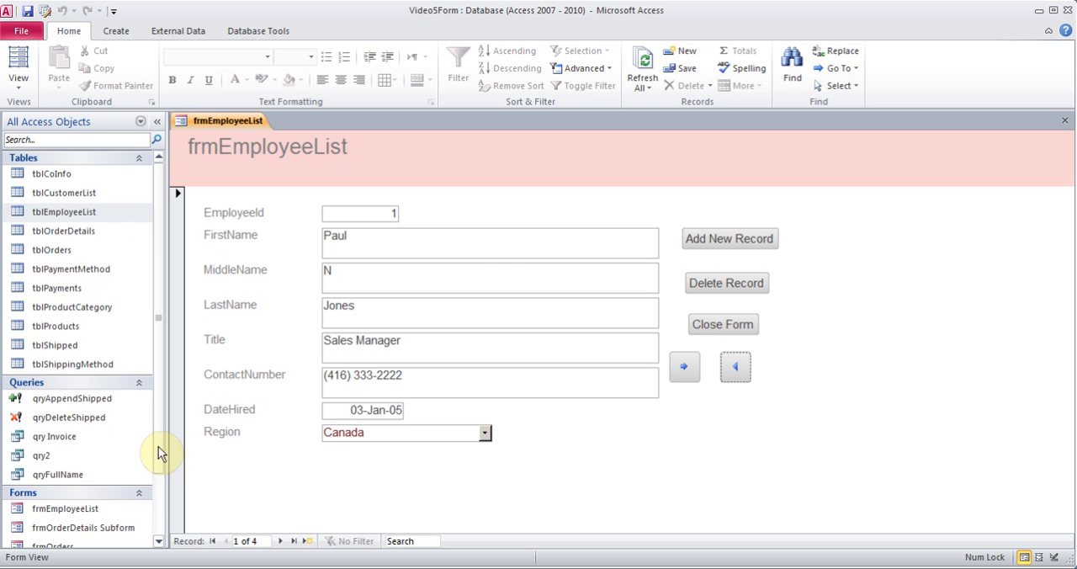
Locate frmEmployeeList among the saved forms, then close the open form and save its changes
drag(158, 446, 160, 523)
click(54, 431)
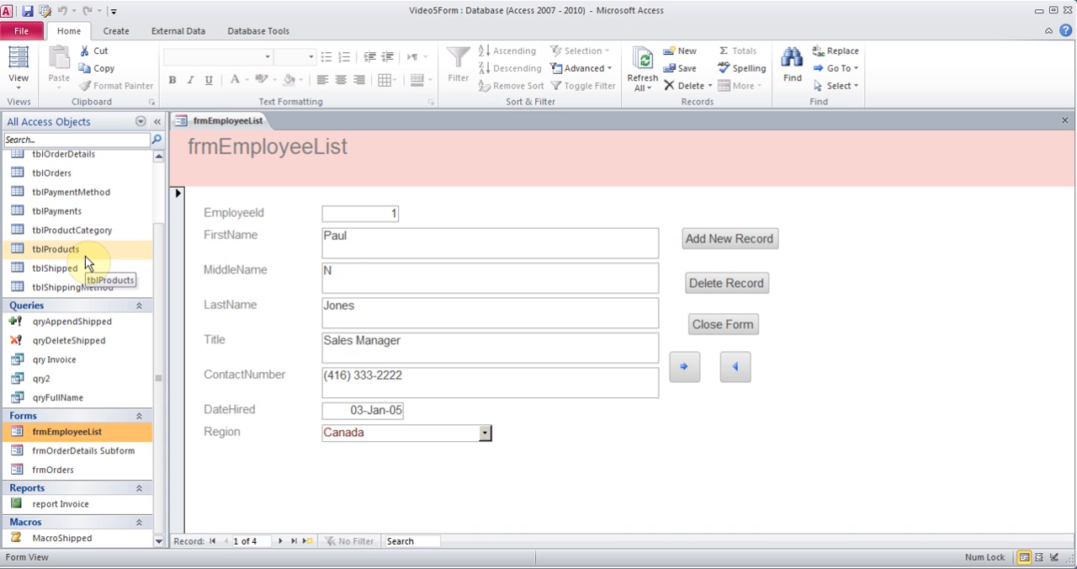
click(1066, 122)
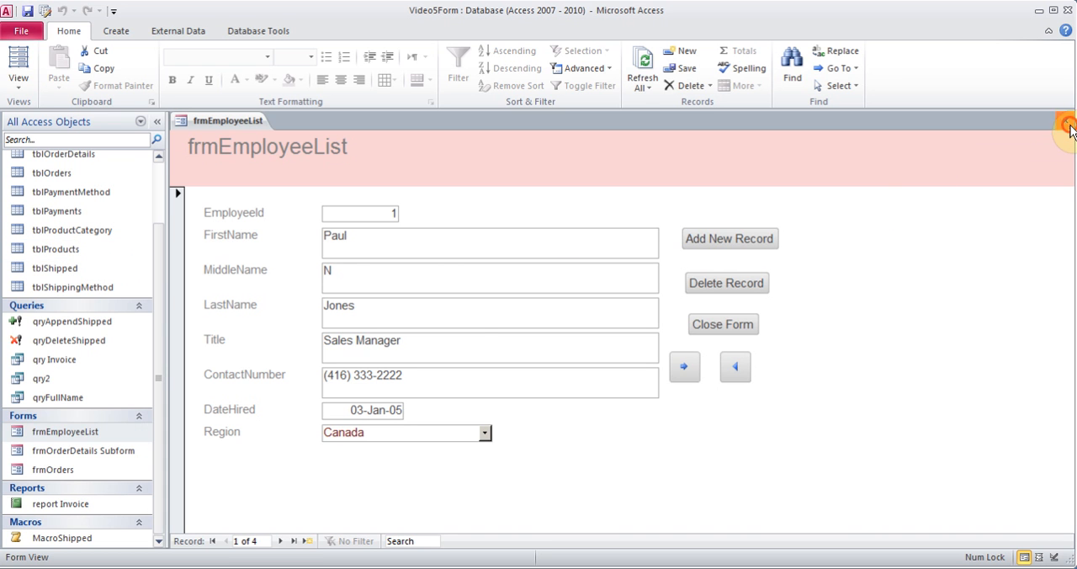
key(Return)
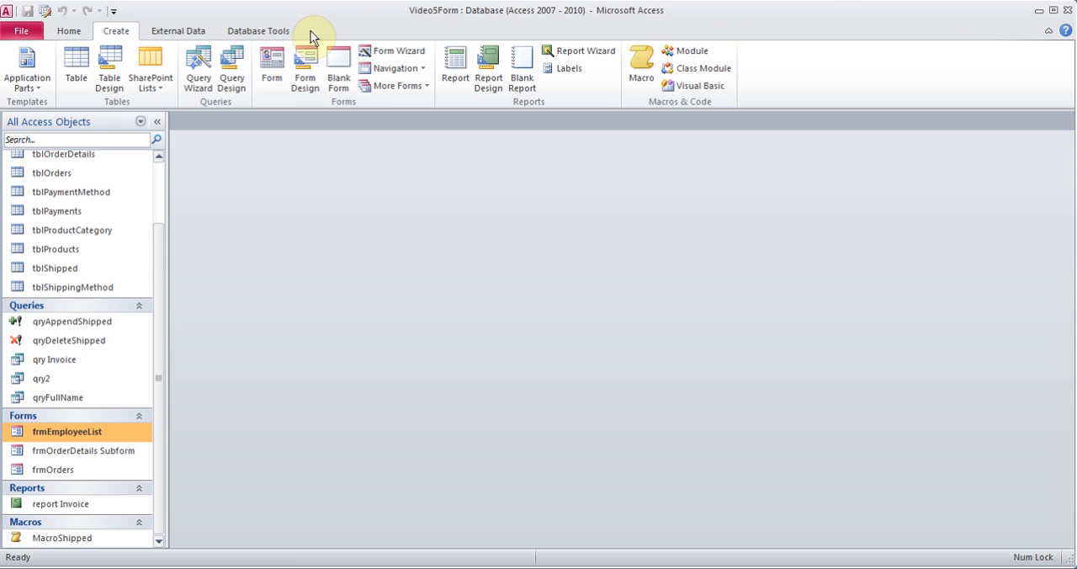
Create a blank form in Design View and draw a tab control about 5.7 by 3.4 inches in the Detail section
drag(157, 276, 164, 167)
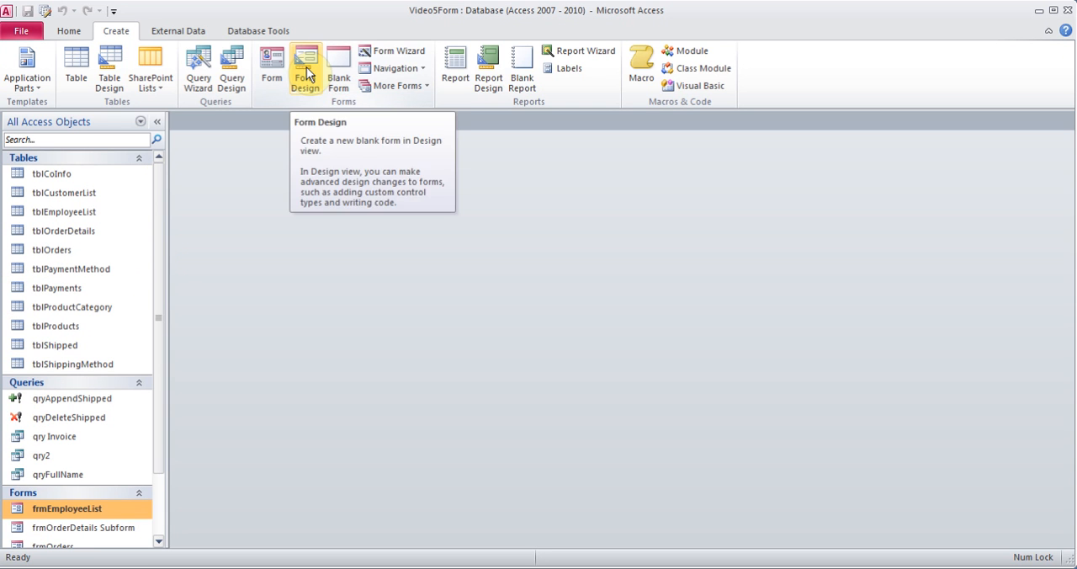
click(84, 193)
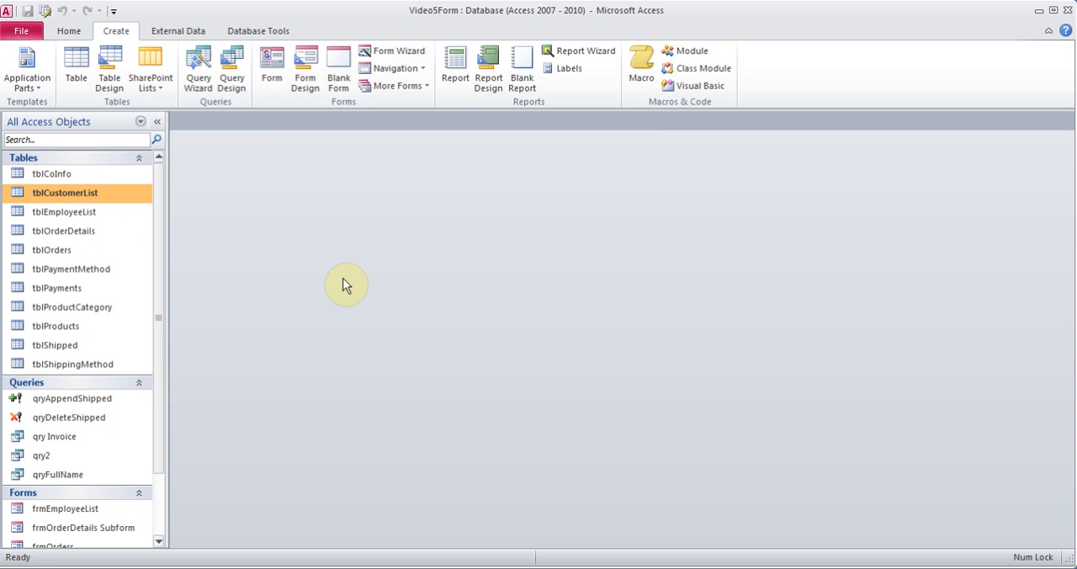
click(308, 82)
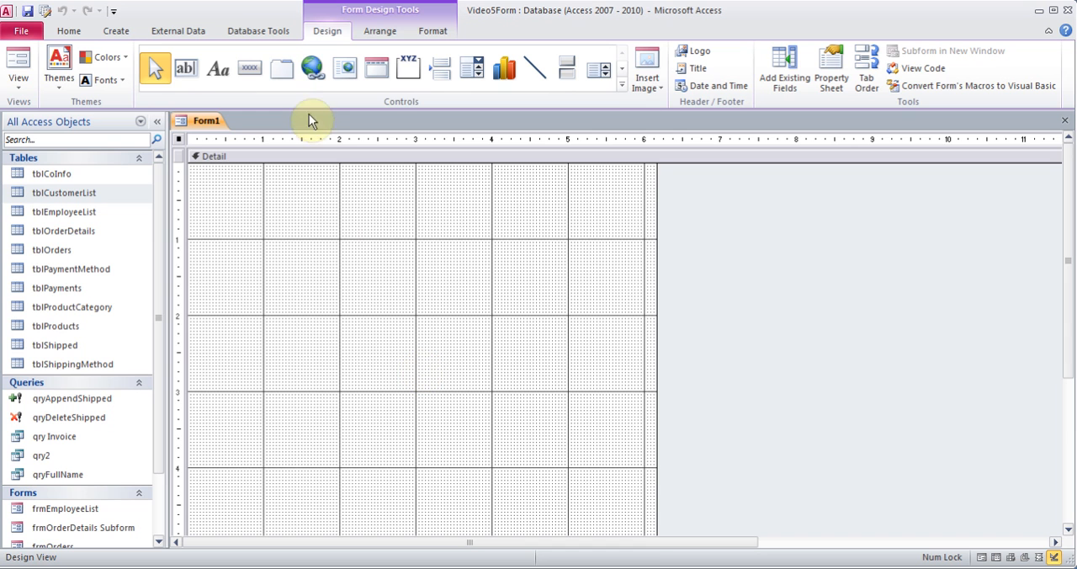
click(282, 70)
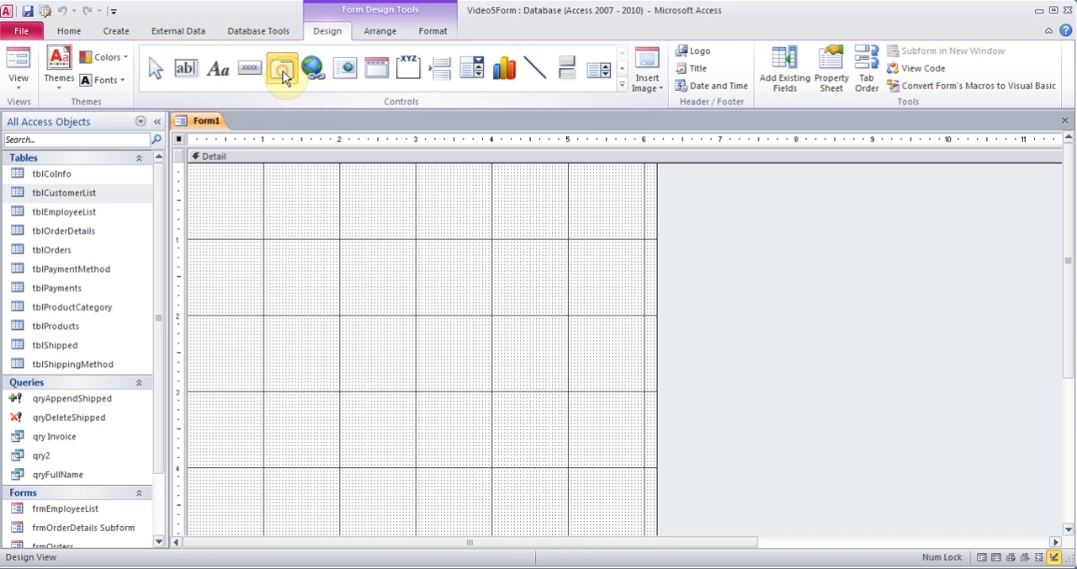
drag(206, 194, 635, 449)
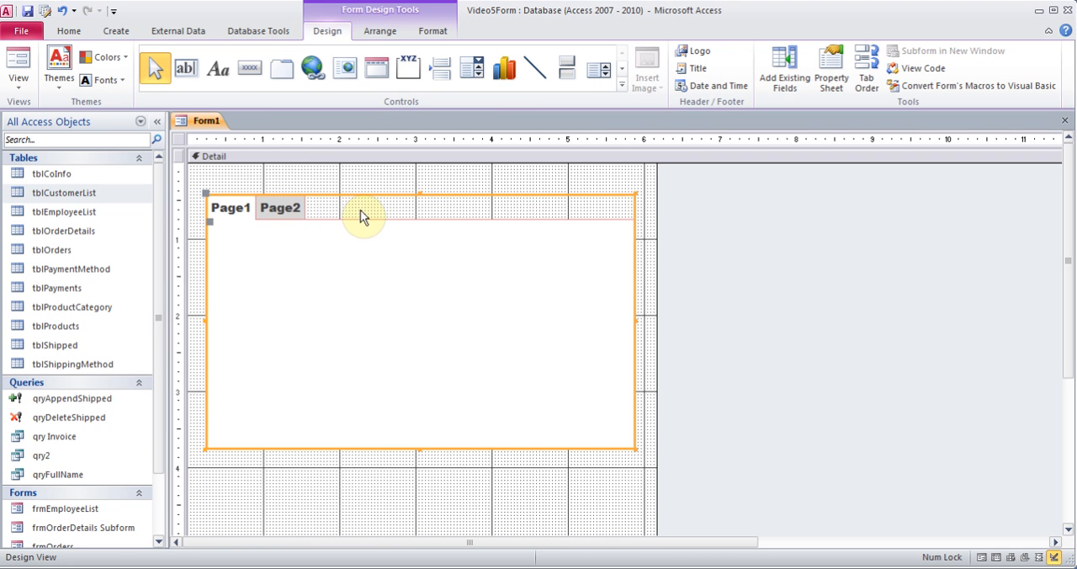
Place EmployeeId, FirstName, MiddleName, LastName and Title from tblEmployeeList on Page1 of the tab control, with the names and title in two columns
click(779, 66)
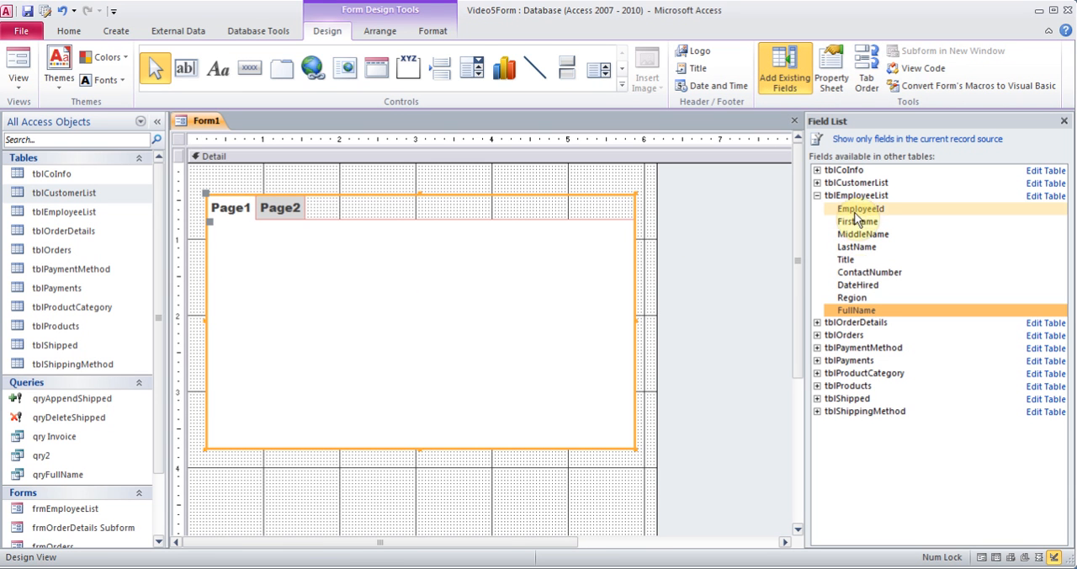
drag(855, 210, 410, 257)
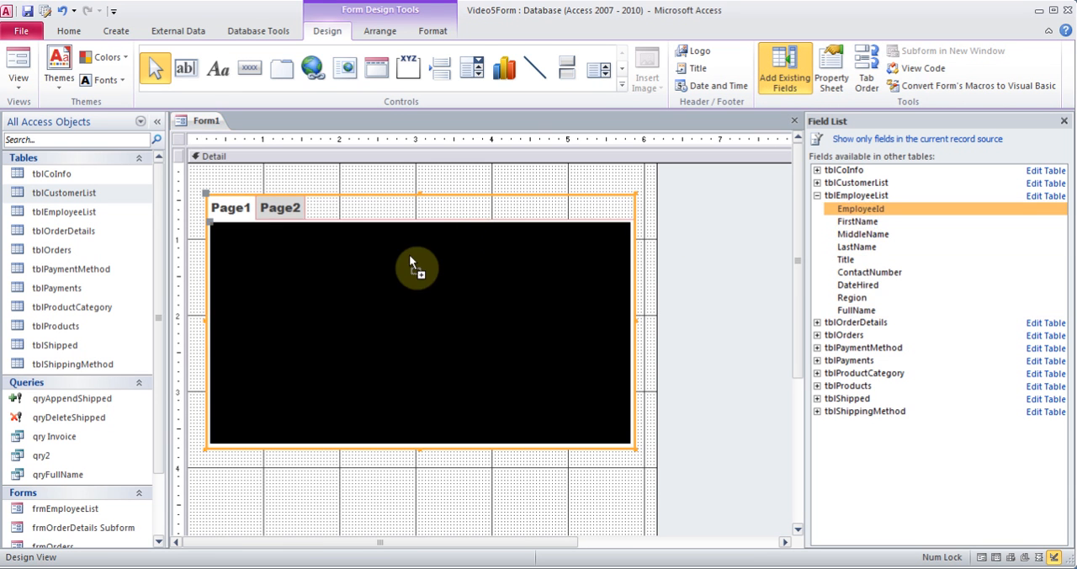
drag(323, 250, 323, 251)
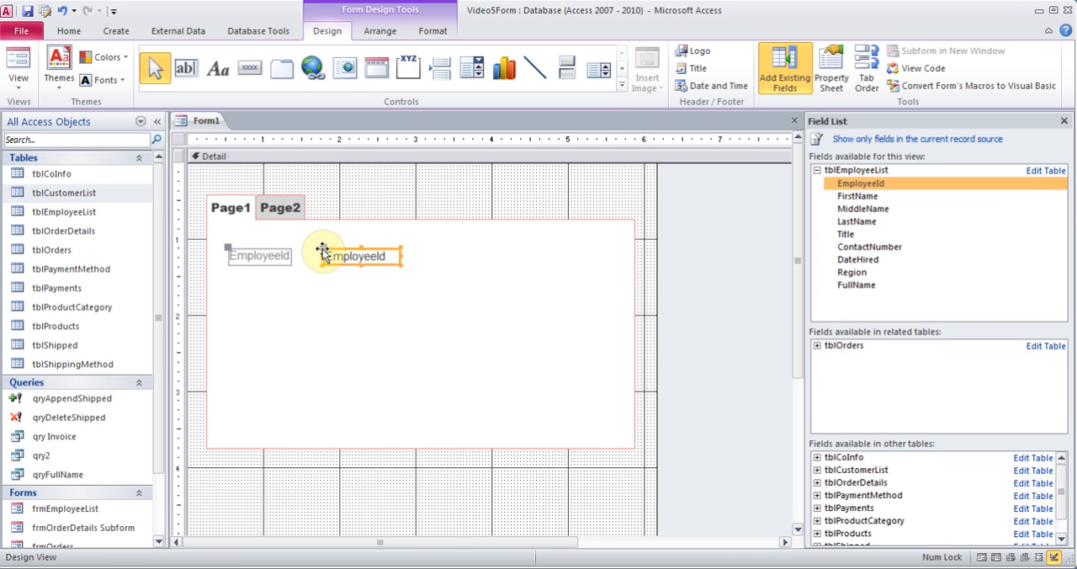
drag(858, 197, 322, 290)
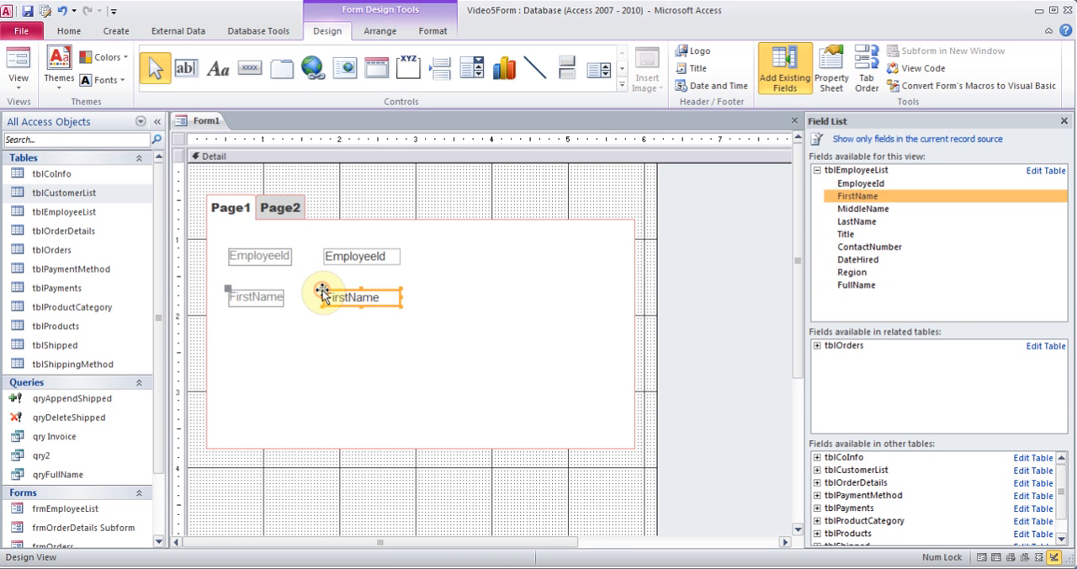
drag(887, 209, 519, 291)
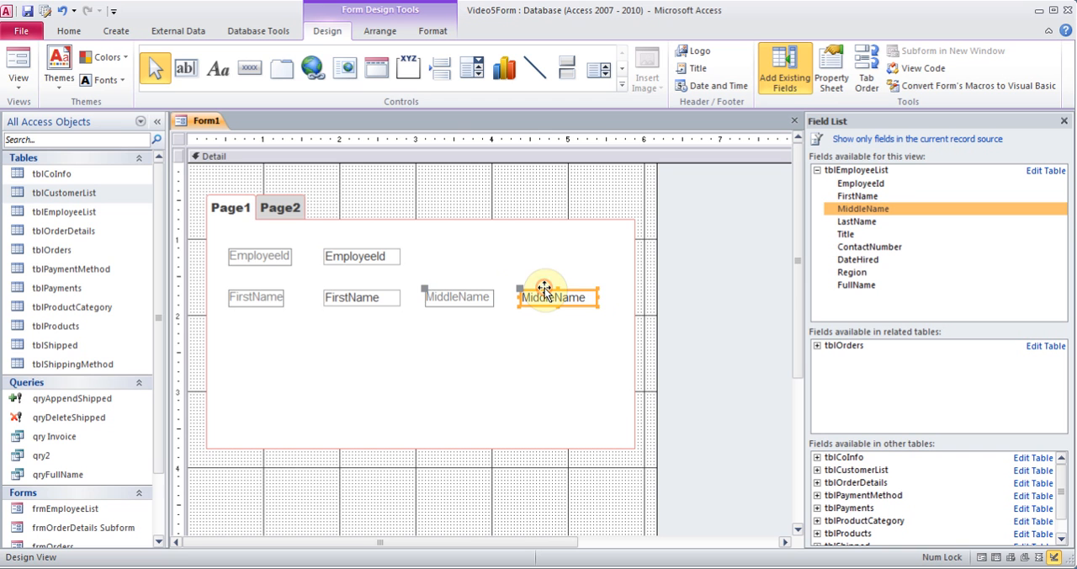
drag(847, 224, 324, 318)
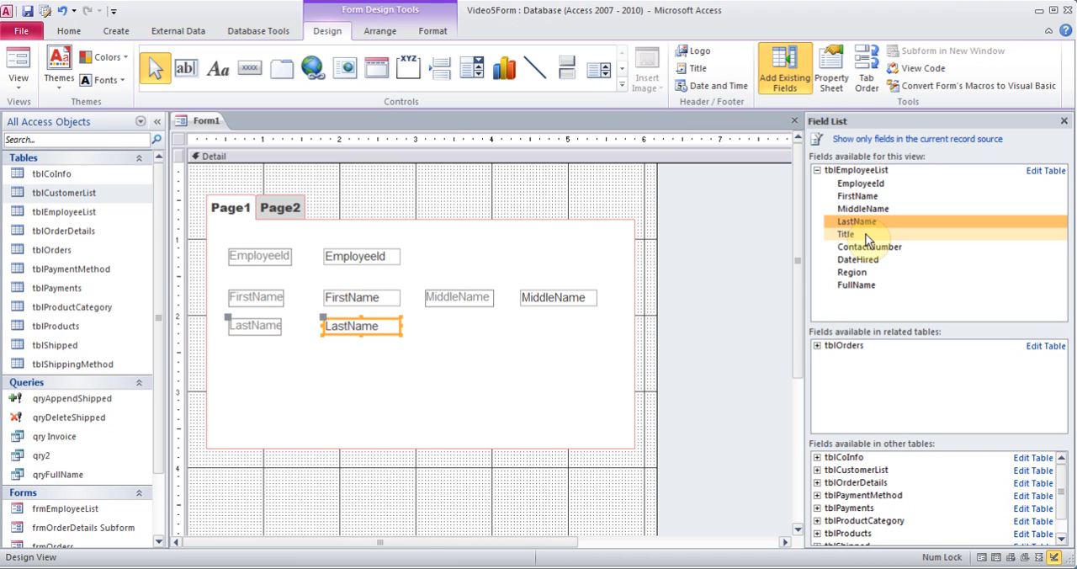
drag(855, 236, 539, 318)
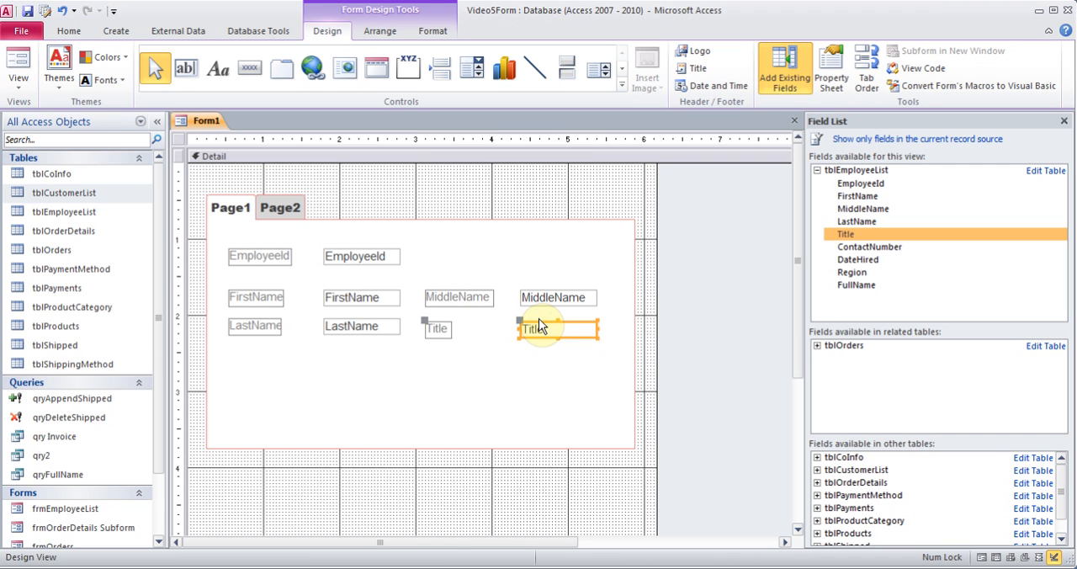
Place the ContactNumber, DateHired and Region fields from tblEmployeeList in one column on Page2 of the tab control
click(294, 207)
drag(846, 247, 281, 250)
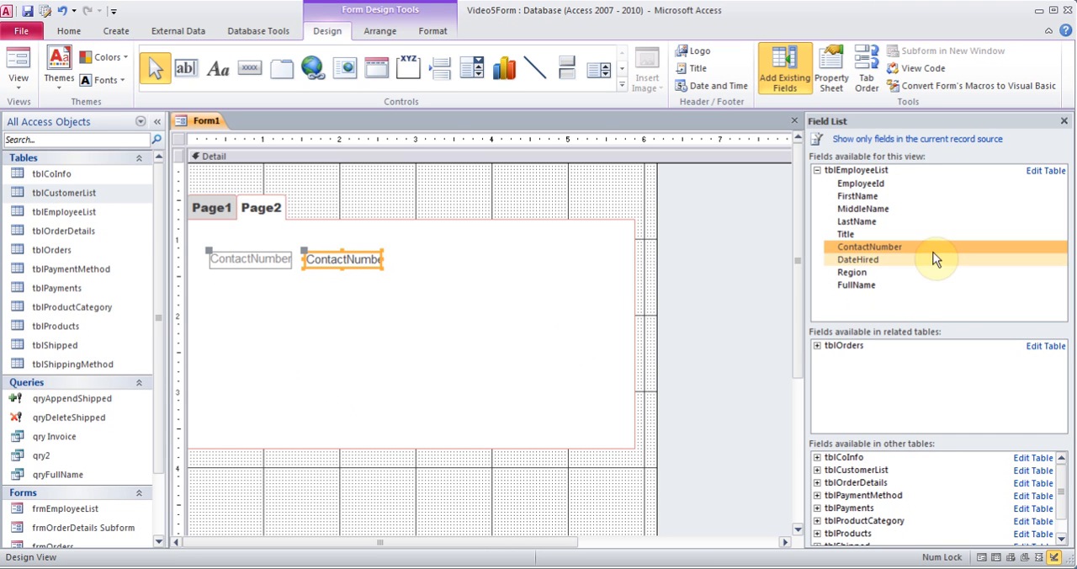
drag(894, 260, 307, 293)
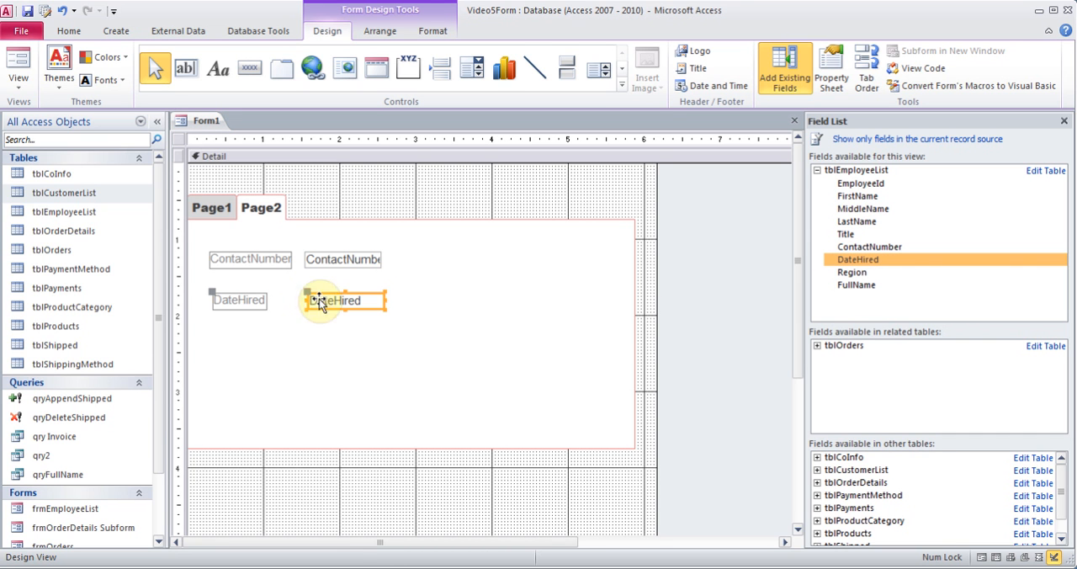
drag(858, 275, 307, 330)
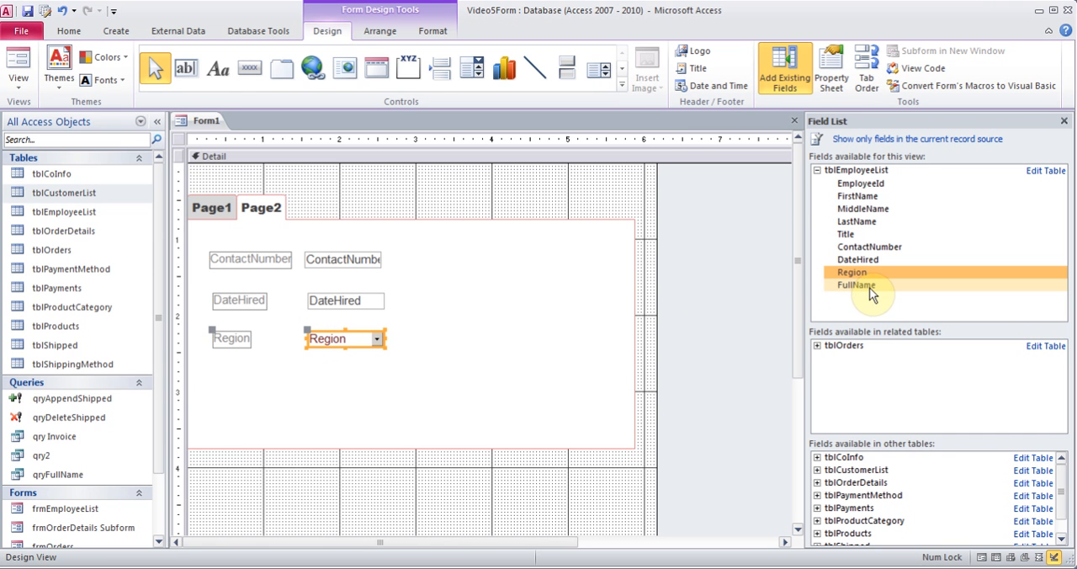
Insert a third page into the tab control and return to Page1
right_click(267, 217)
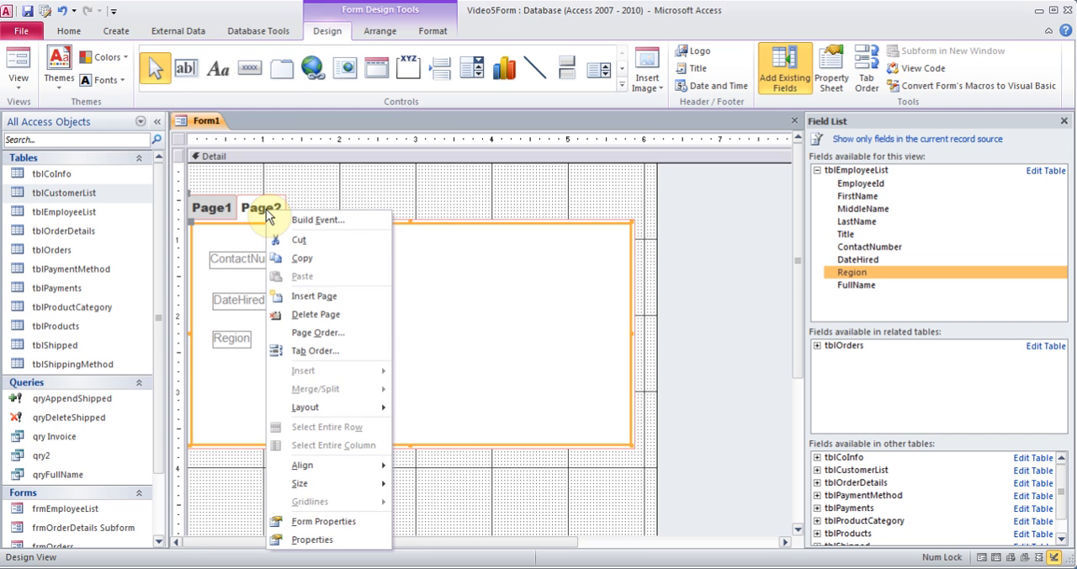
click(340, 301)
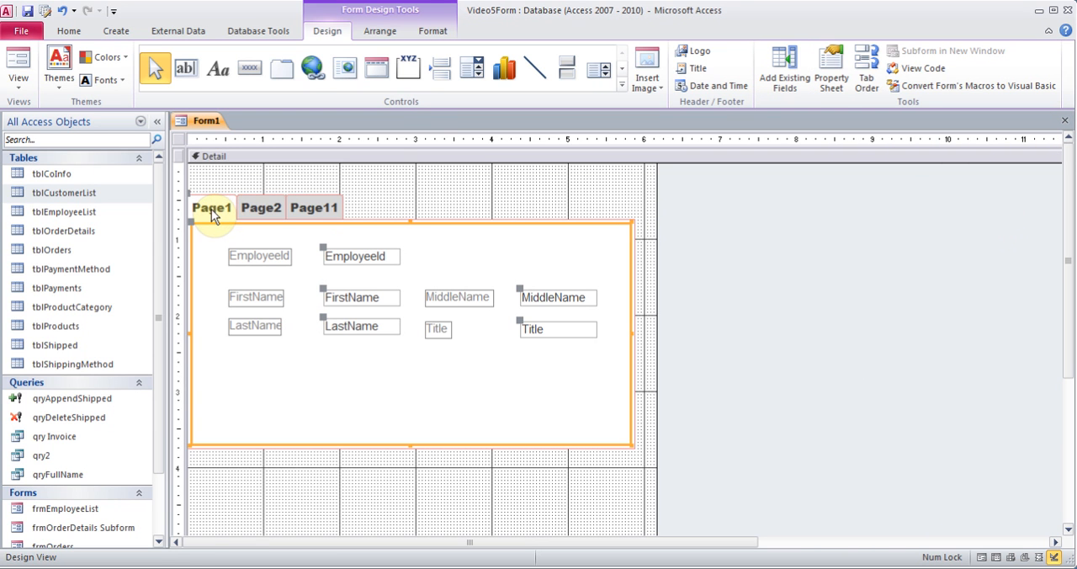
click(476, 250)
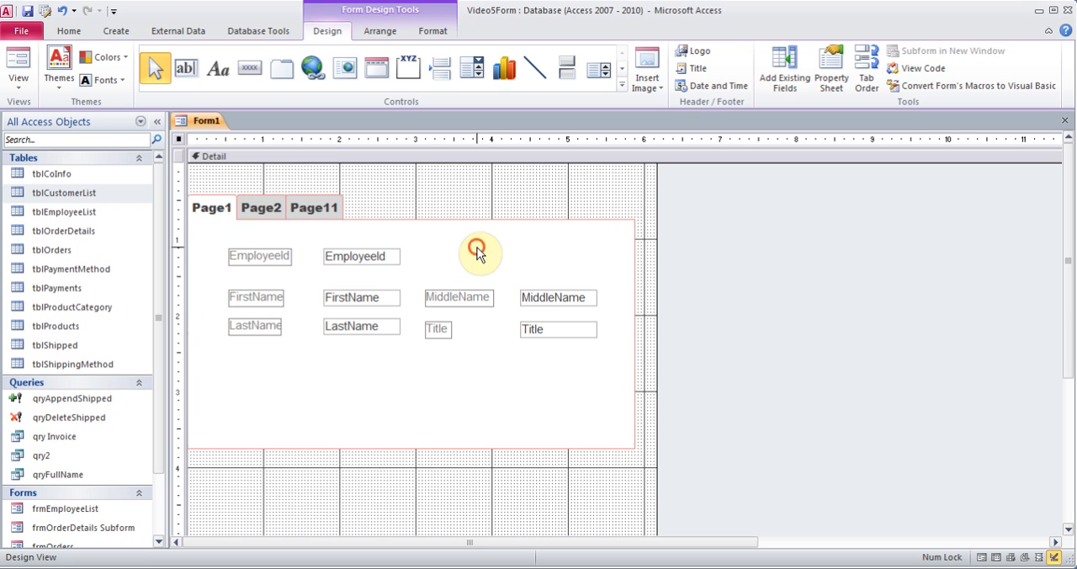
Set the caption of the tab control's Page1 to Name in its properties
click(212, 211)
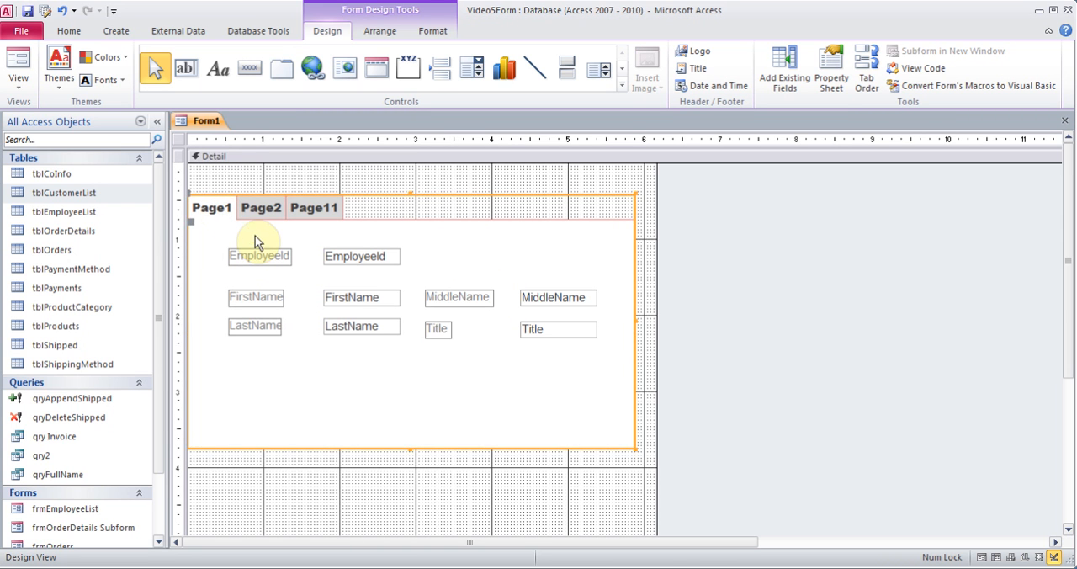
click(256, 235)
click(251, 209)
click(213, 209)
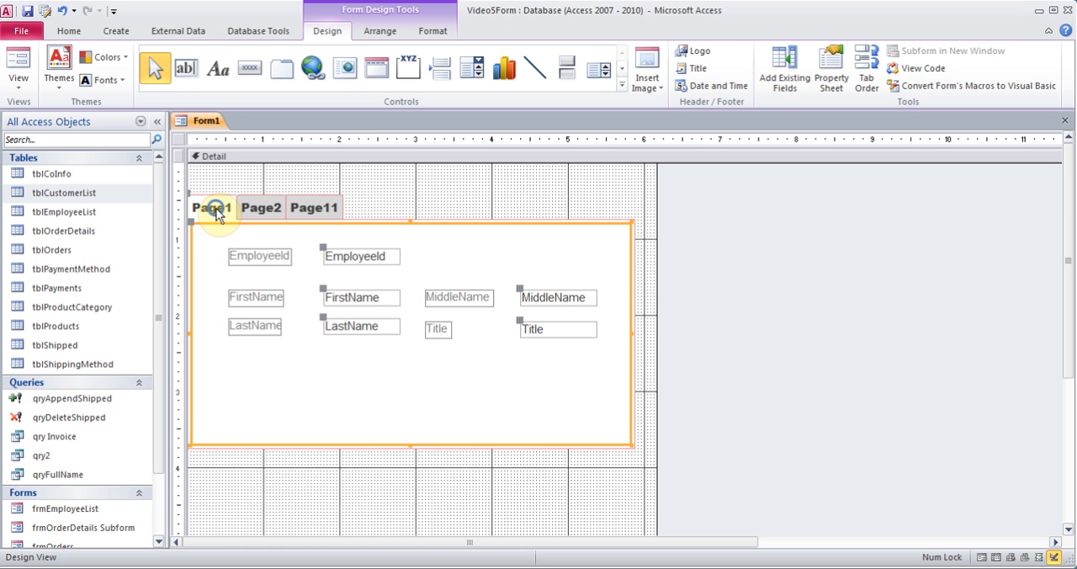
right_click(212, 212)
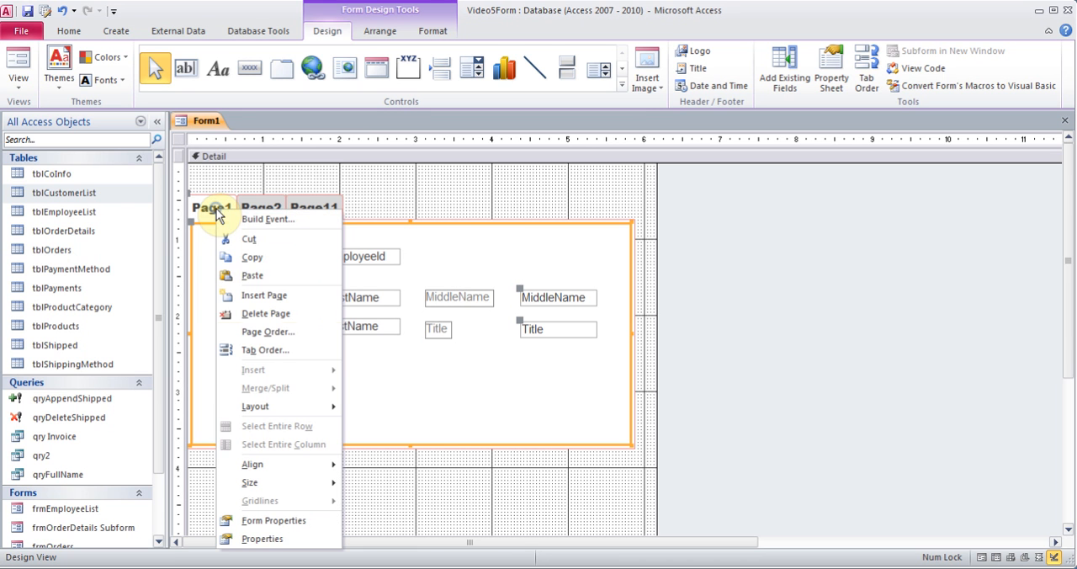
click(271, 540)
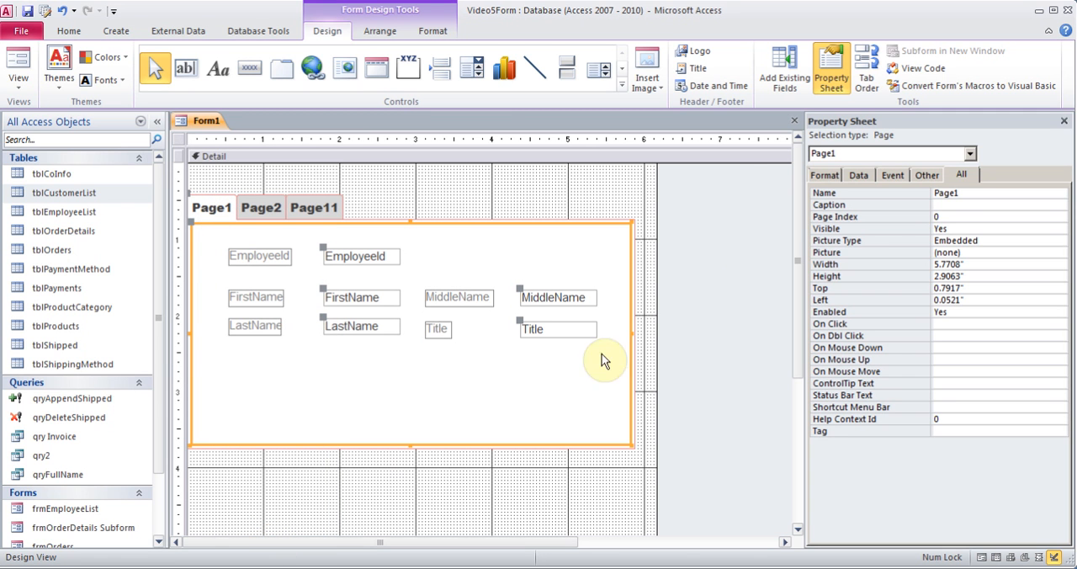
click(942, 204)
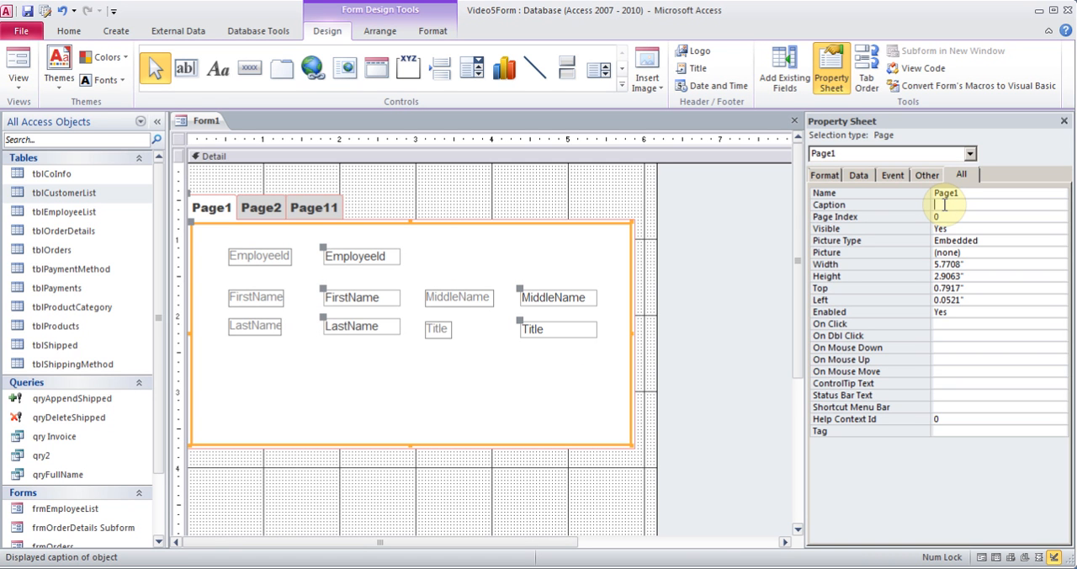
text(Name)
click(1064, 121)
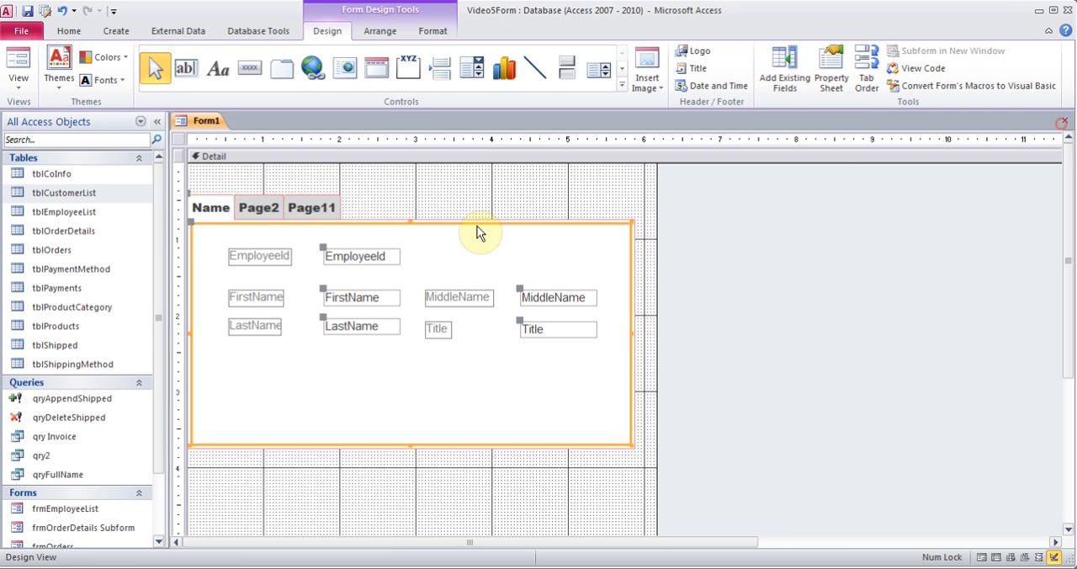
Preview the form in Form View and check each page of the tab control, ending on the Name page
click(254, 209)
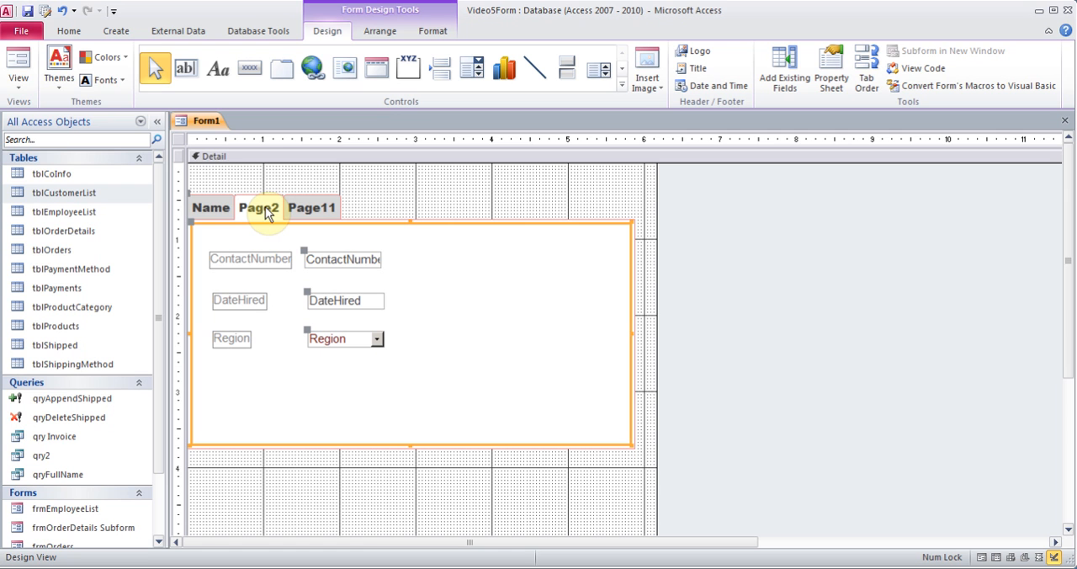
click(19, 85)
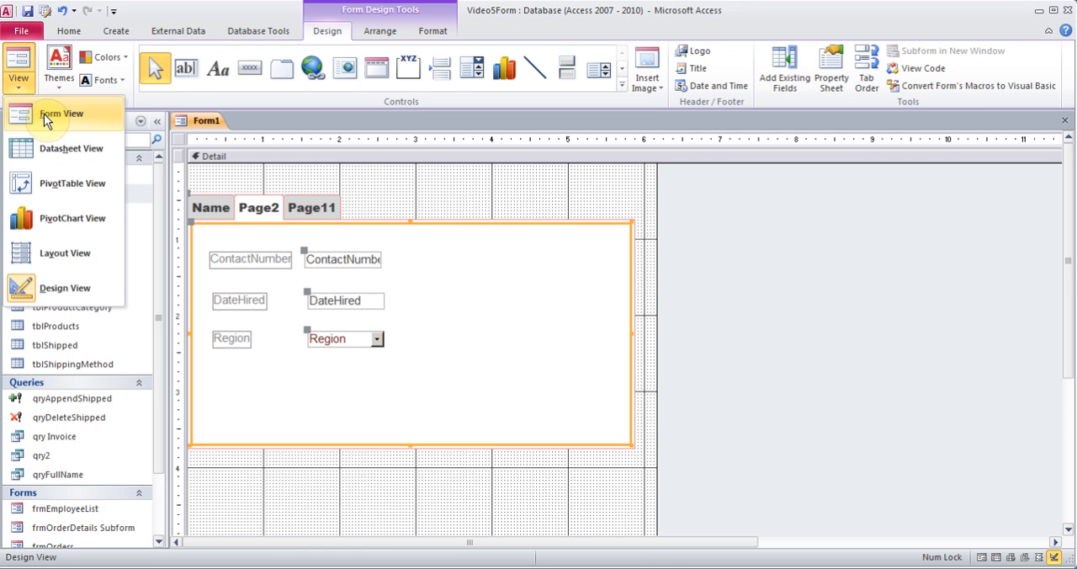
click(44, 115)
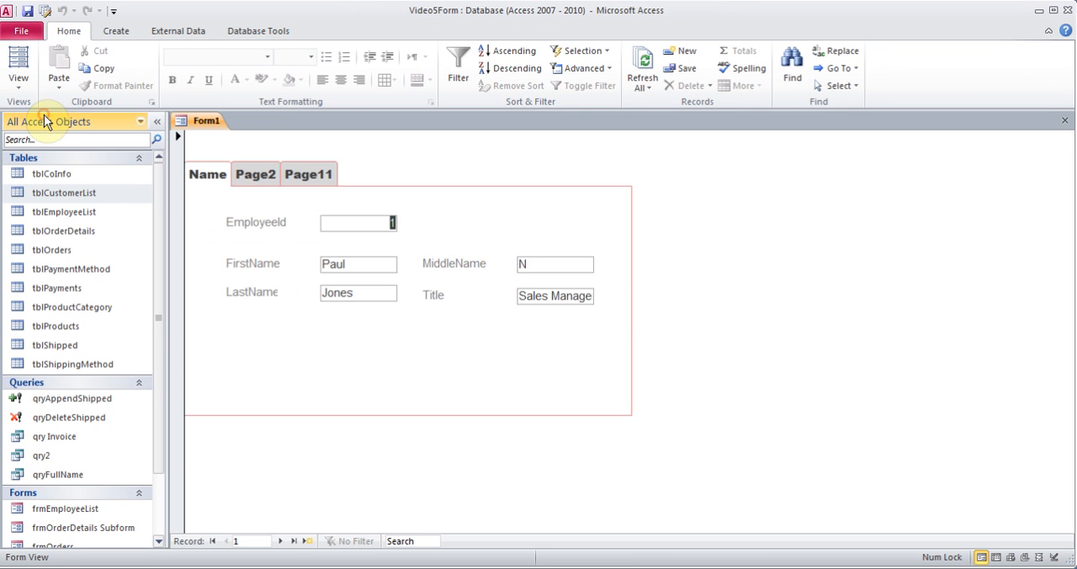
click(250, 174)
click(308, 175)
click(259, 174)
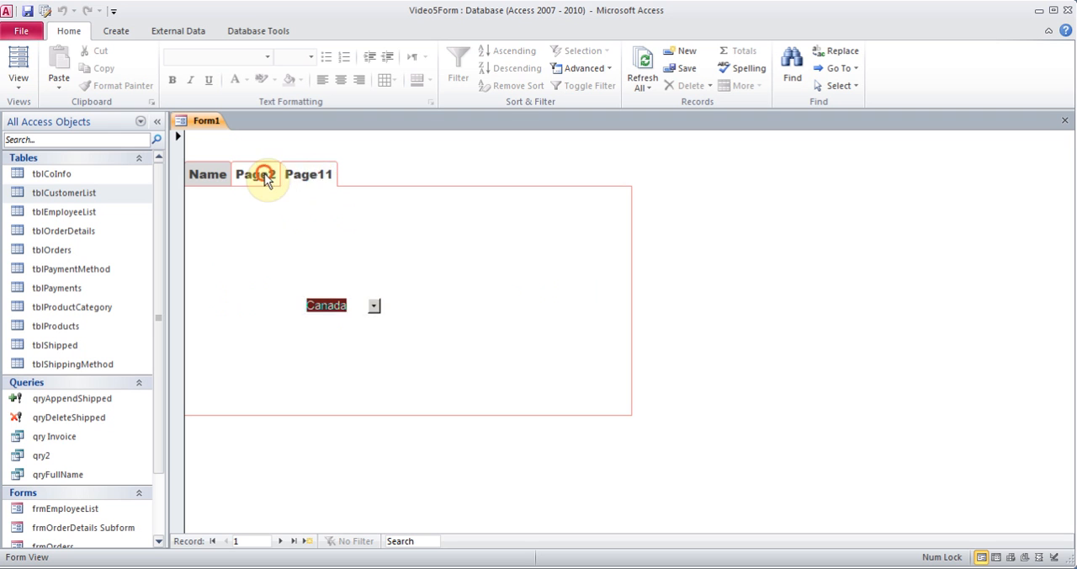
click(210, 182)
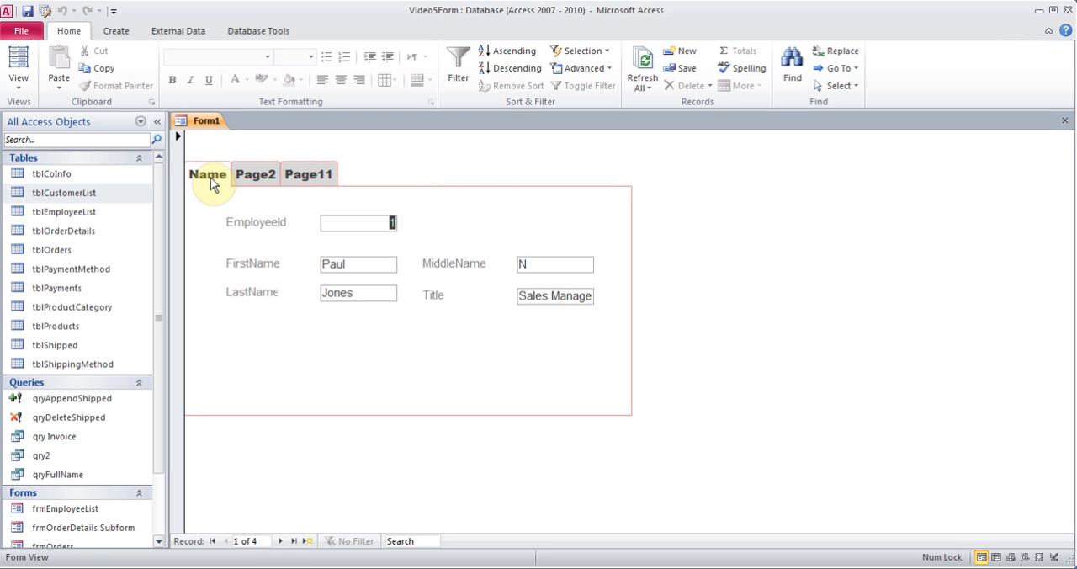
Return to Design View and lengthen the Detail section to make room below the tab control
click(19, 87)
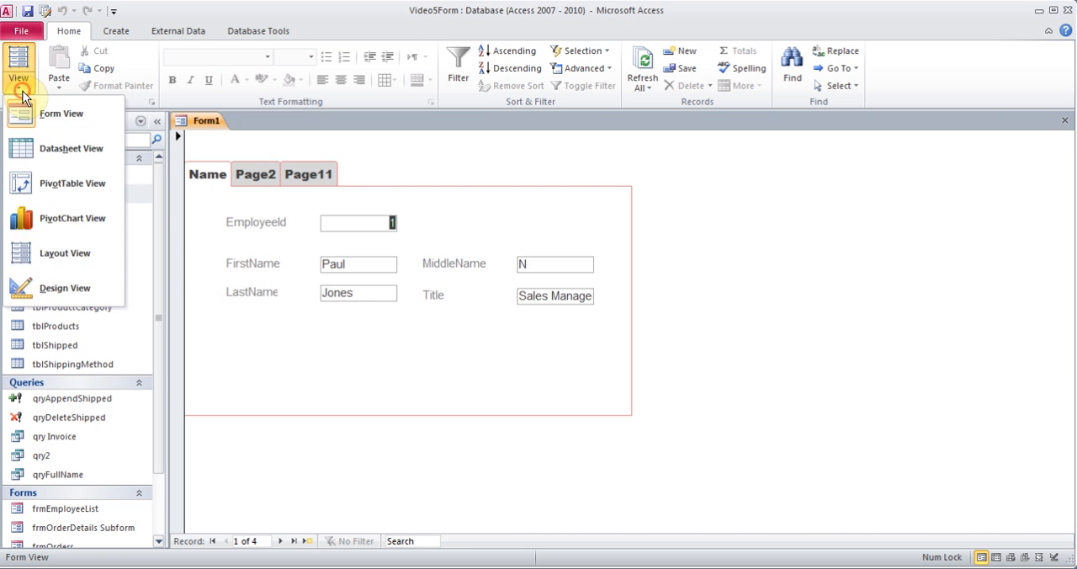
click(69, 286)
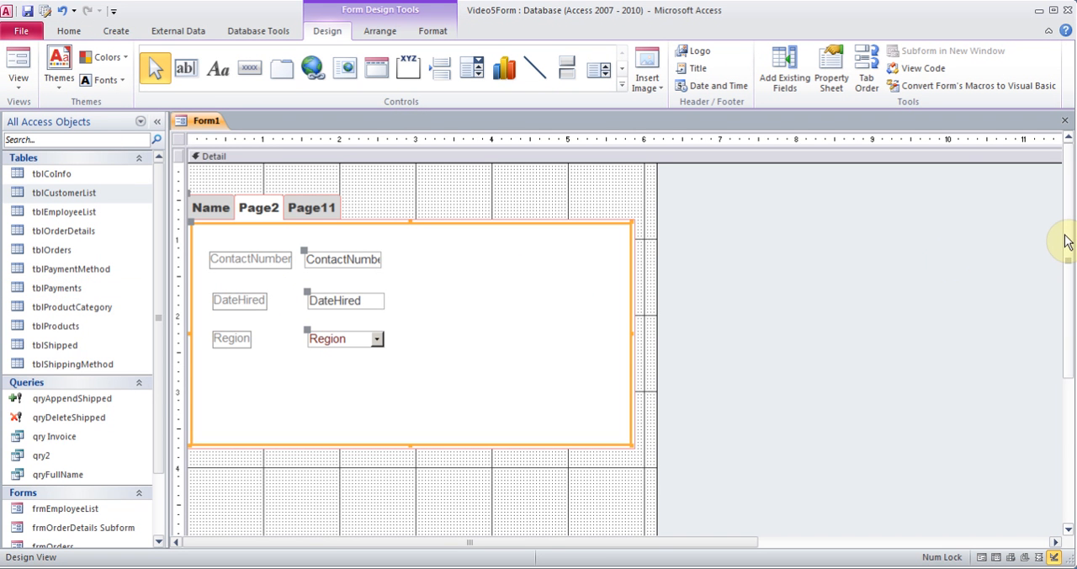
drag(1067, 235, 1069, 295)
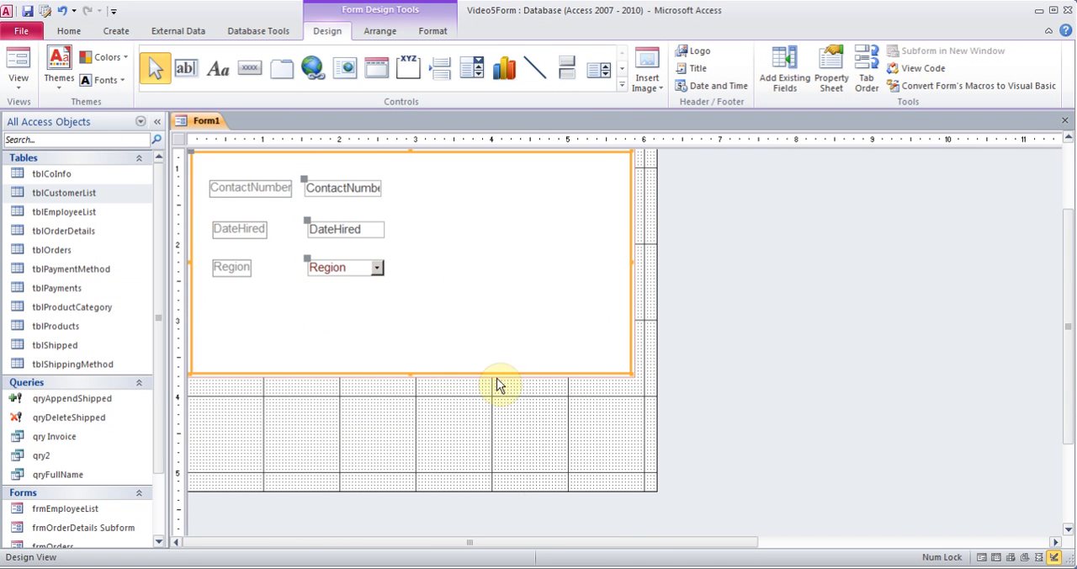
drag(542, 492, 543, 532)
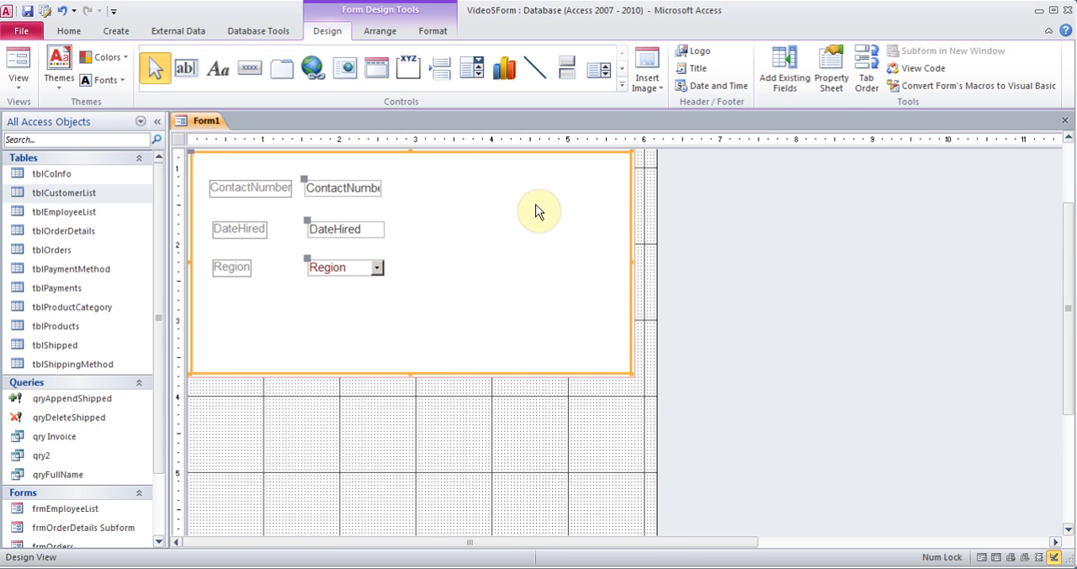
Draw a subform control about 5.5 by 1.9 inches in the Detail section below the tab control
click(621, 86)
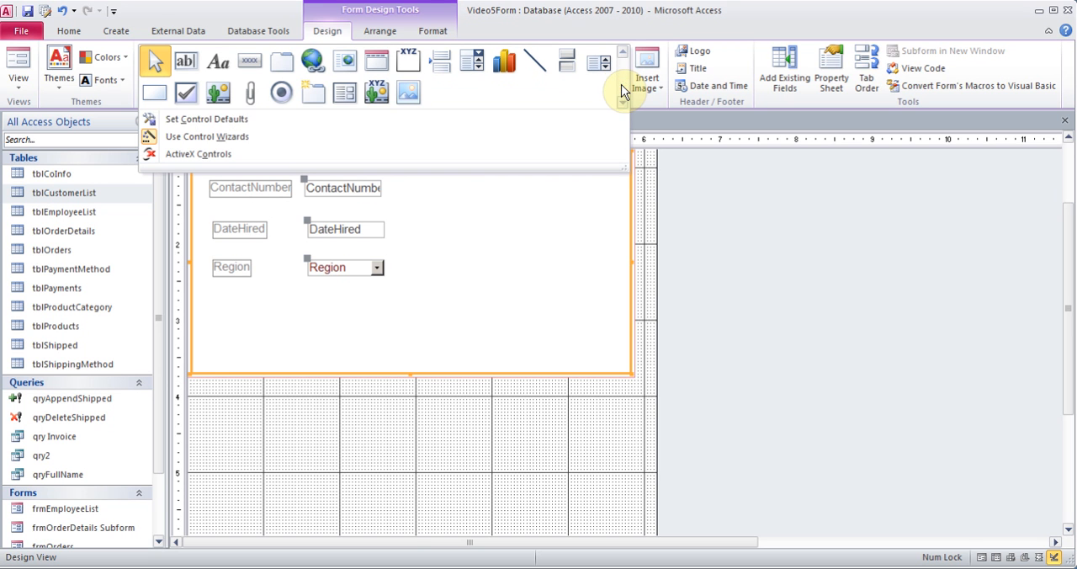
click(345, 94)
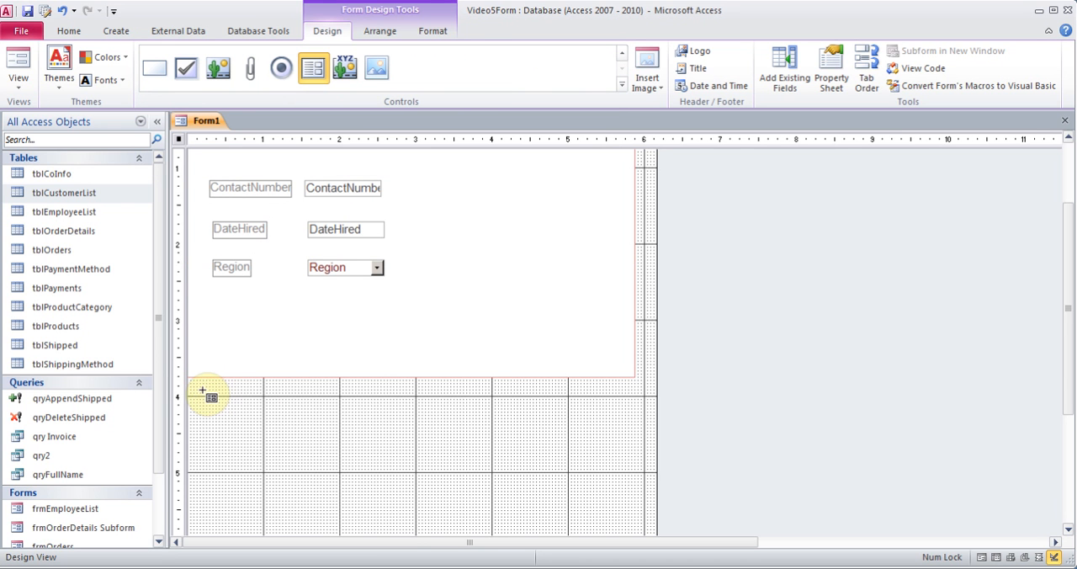
drag(202, 389, 624, 539)
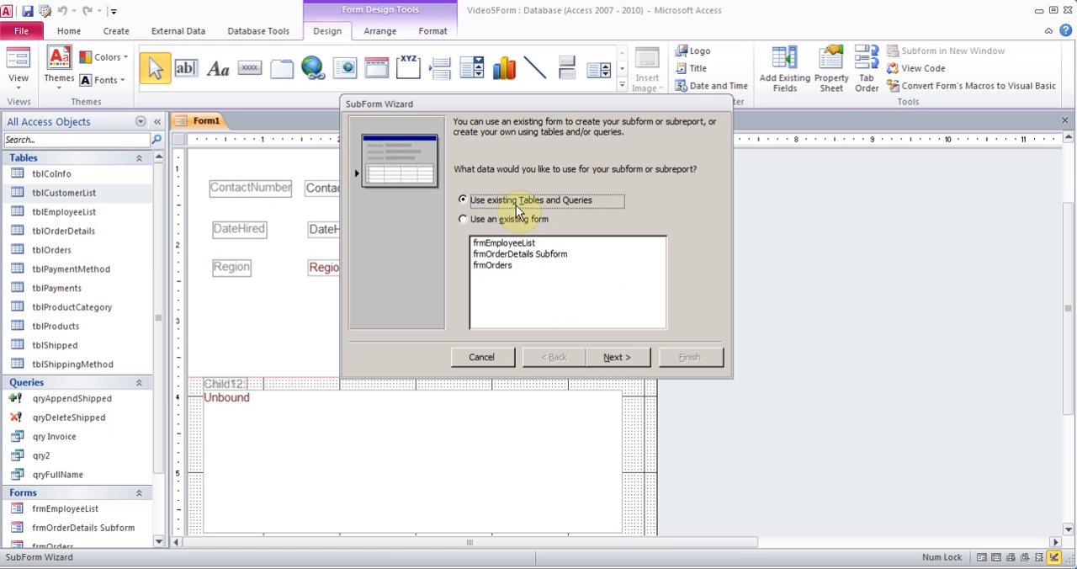
Base the subform on all fields of tblOrders, linked through EmployeeId, and name it tblOrders subform
click(613, 357)
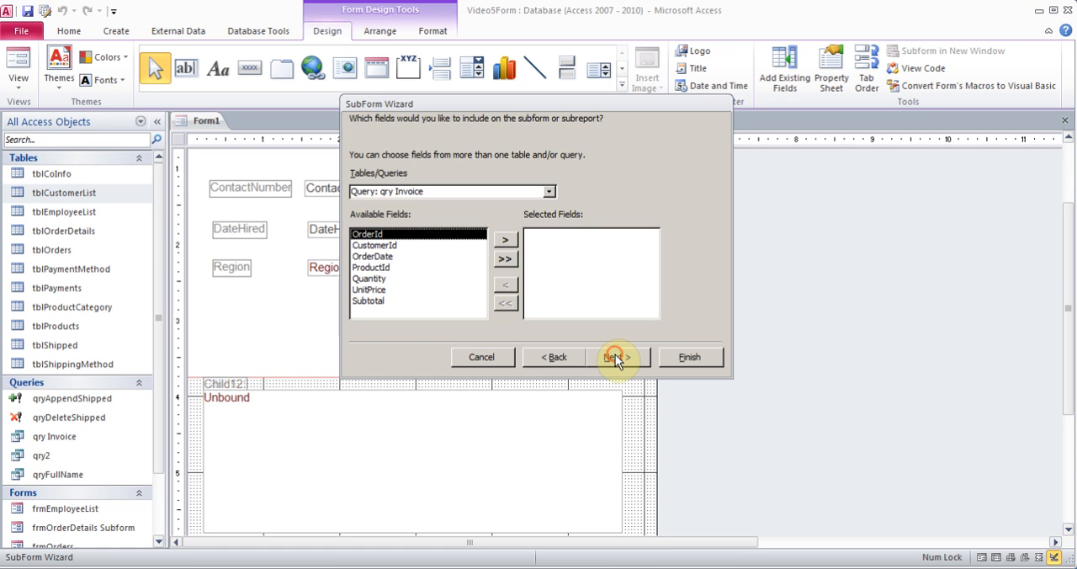
click(549, 193)
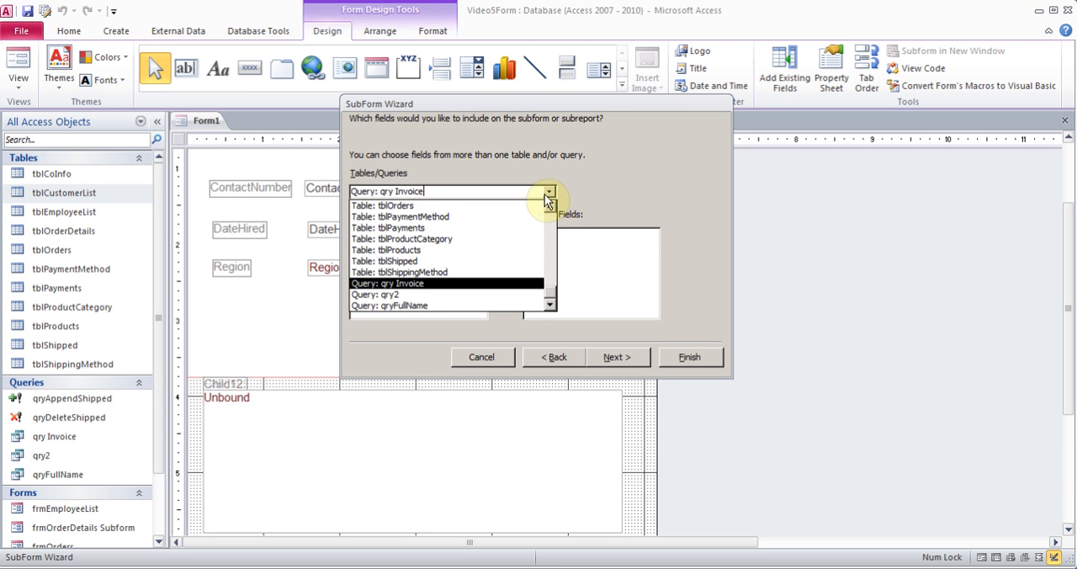
click(520, 208)
click(505, 259)
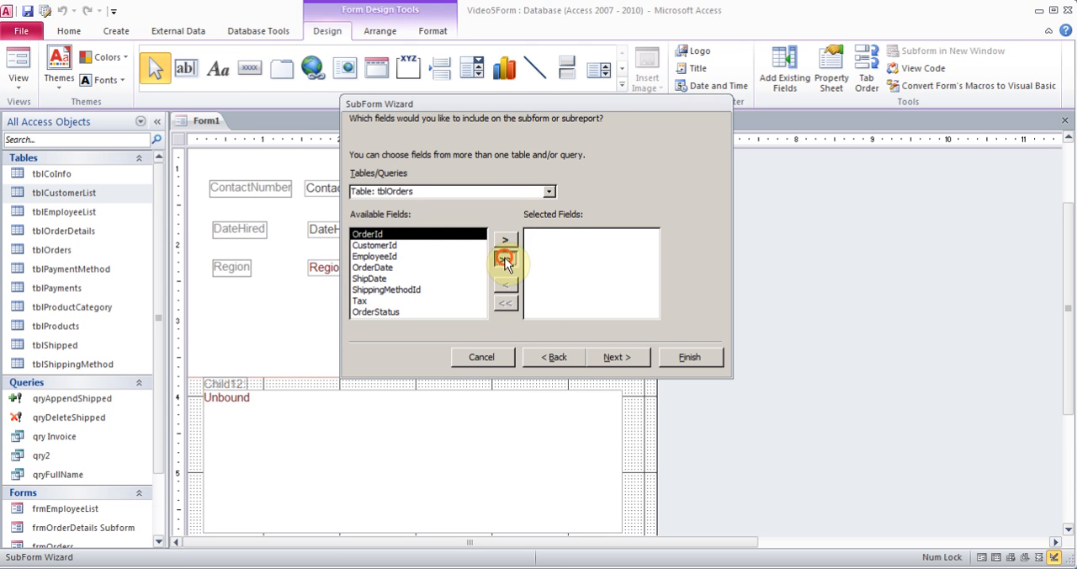
click(616, 358)
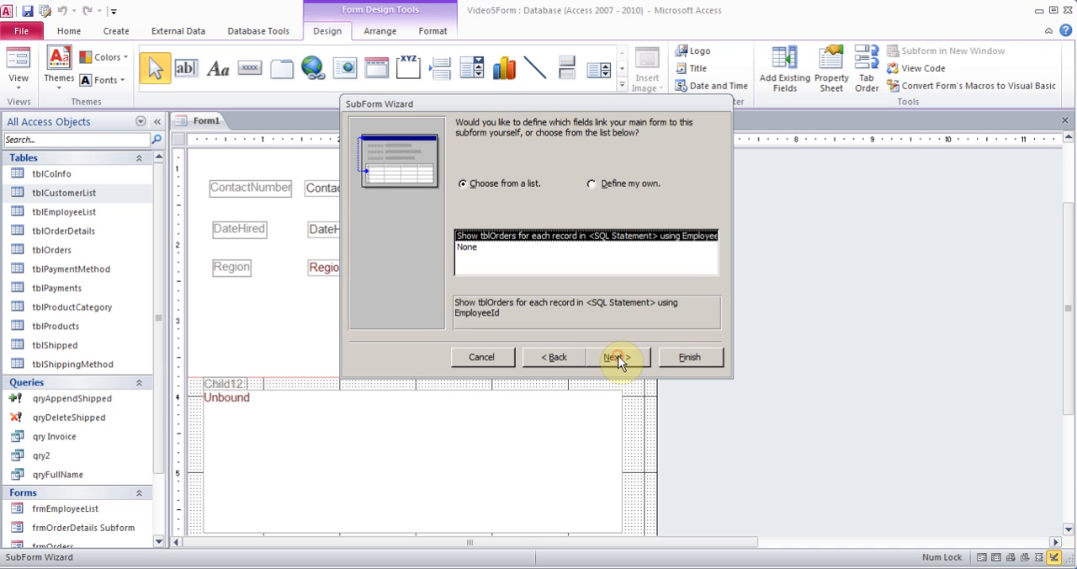
click(617, 358)
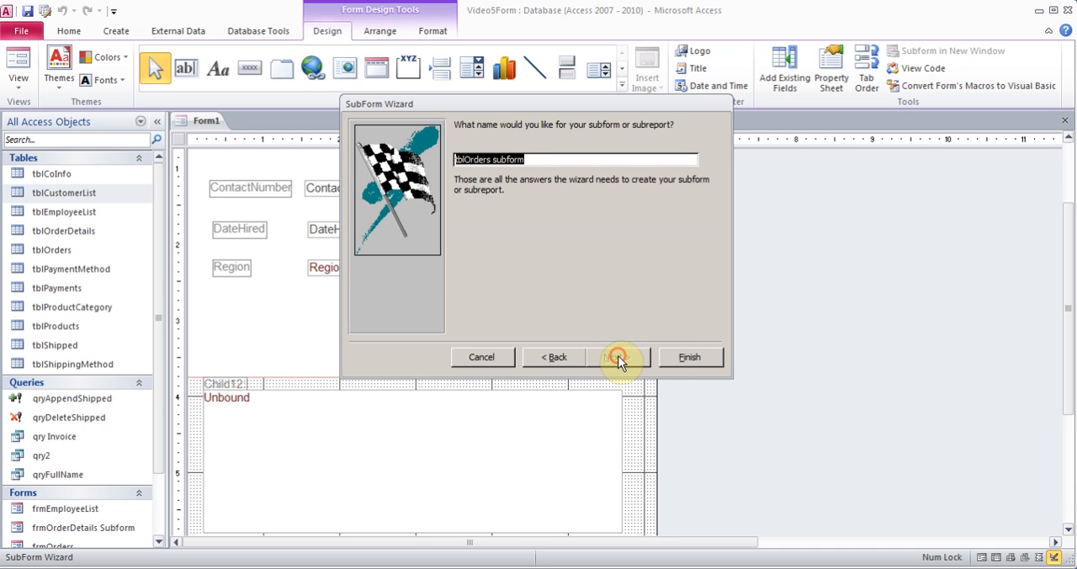
click(680, 359)
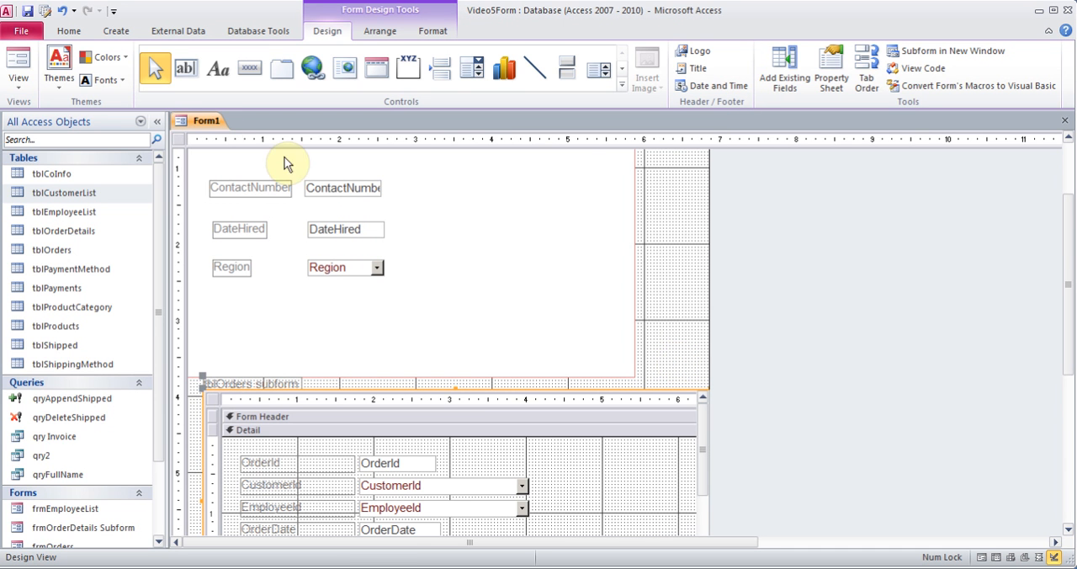
Switch to Form View and advance to the fourth employee record to check the orders shown in the subform
click(19, 82)
click(32, 113)
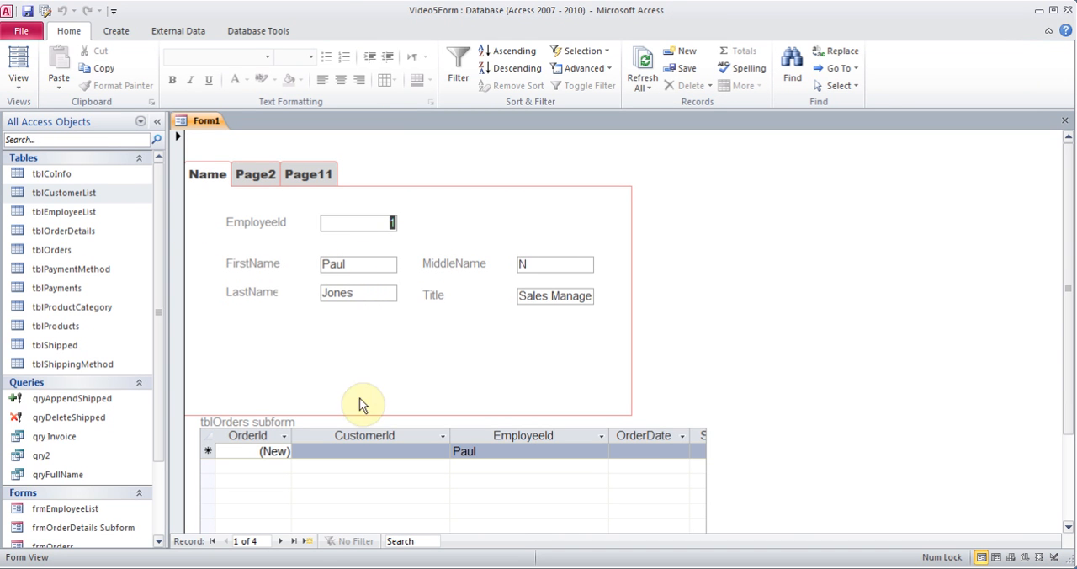
click(280, 541)
click(280, 541)
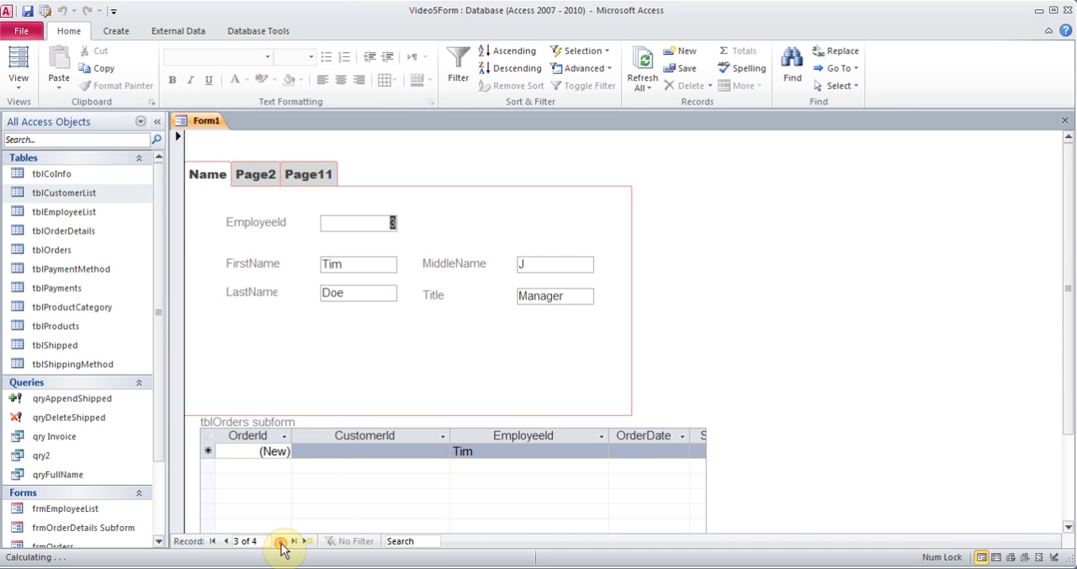
click(280, 541)
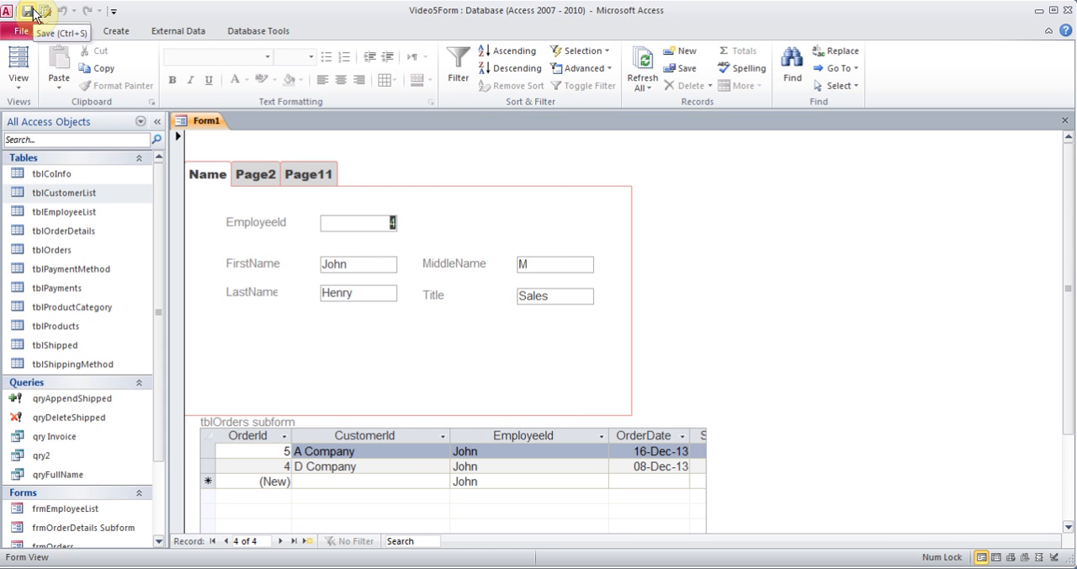
Return to Design View and delete the tblOrders subform below the tab control
click(19, 80)
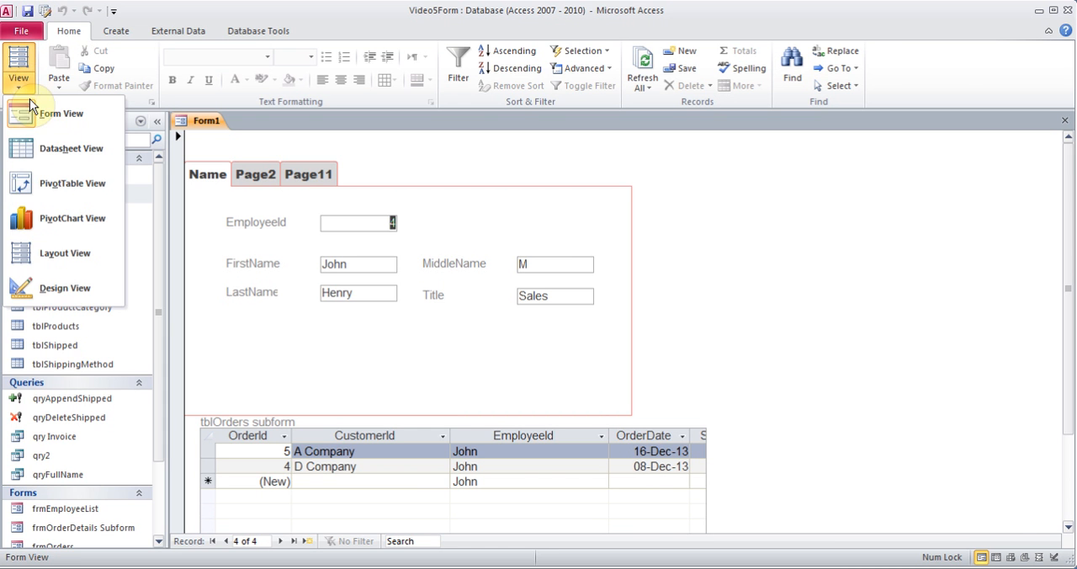
click(39, 301)
click(389, 466)
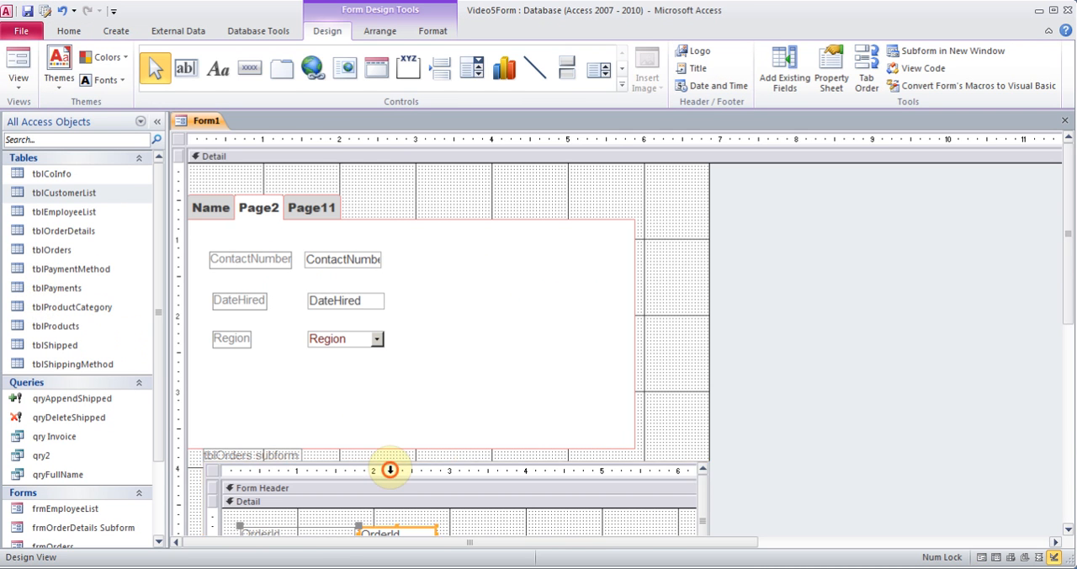
click(381, 460)
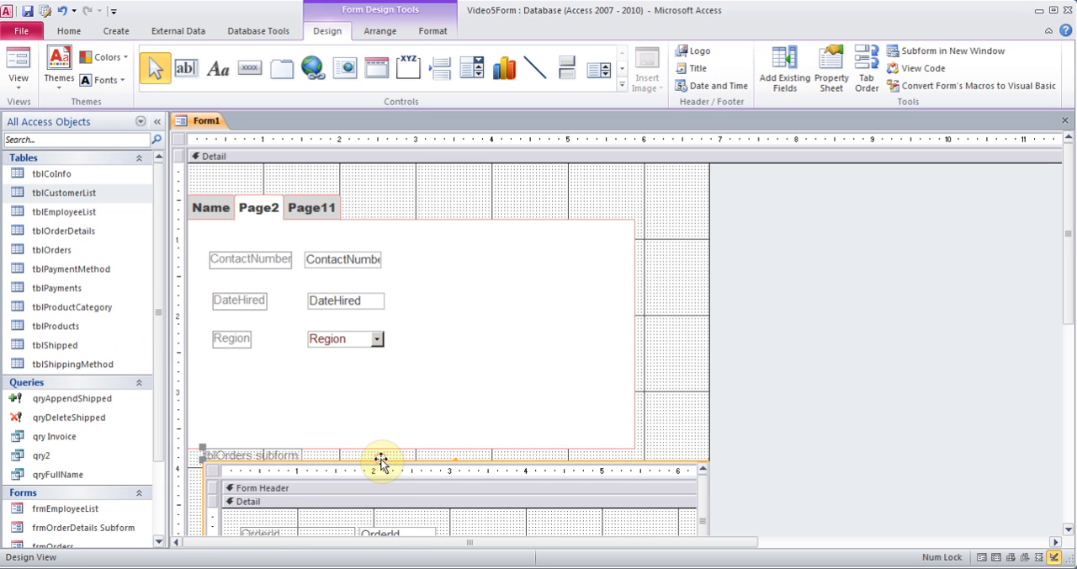
key(Delete)
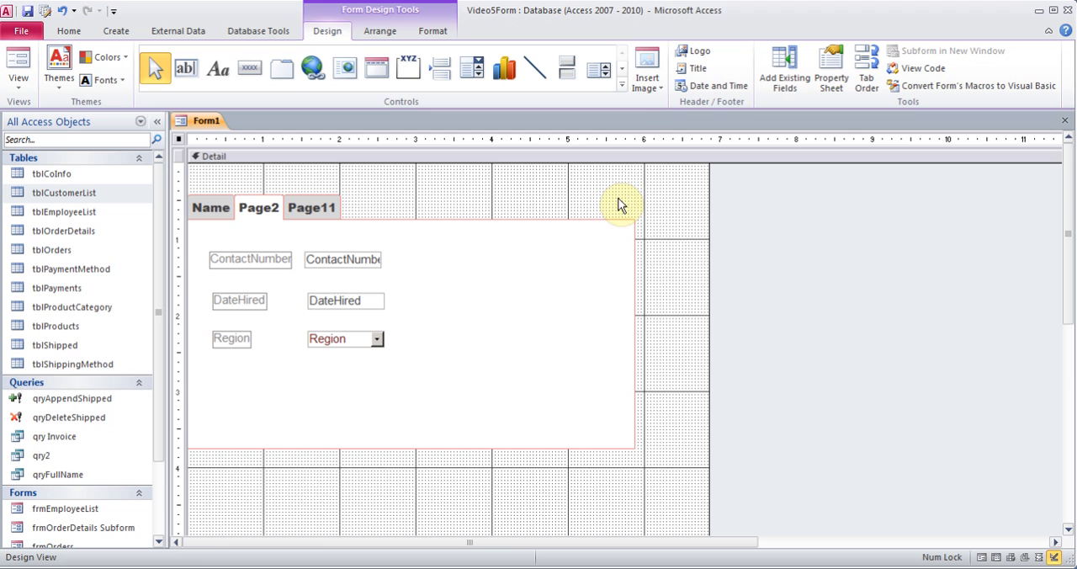
Bring the Name page of the tab control to the front in Design View
click(622, 87)
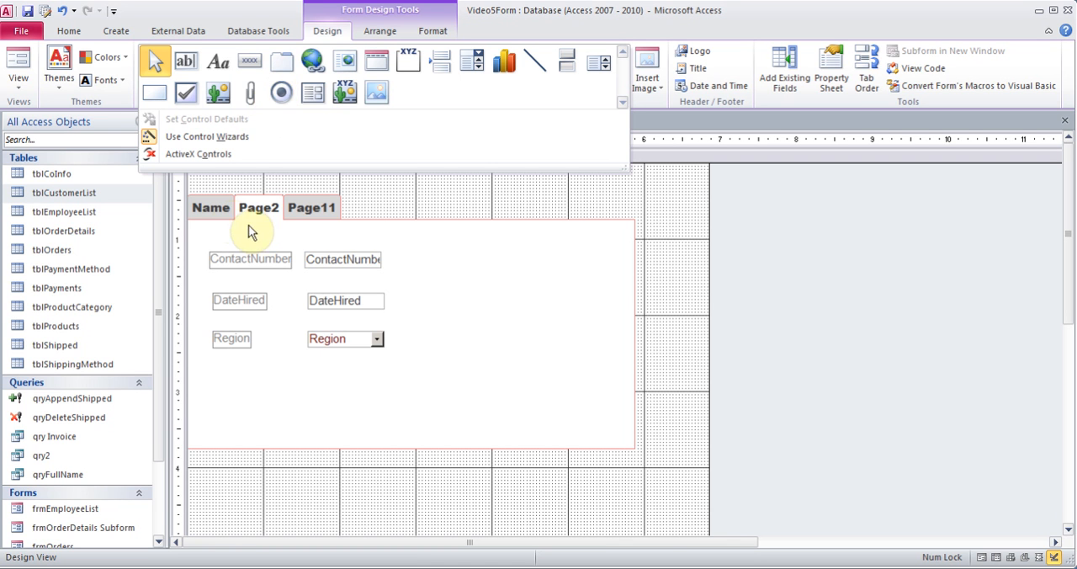
click(221, 209)
click(211, 207)
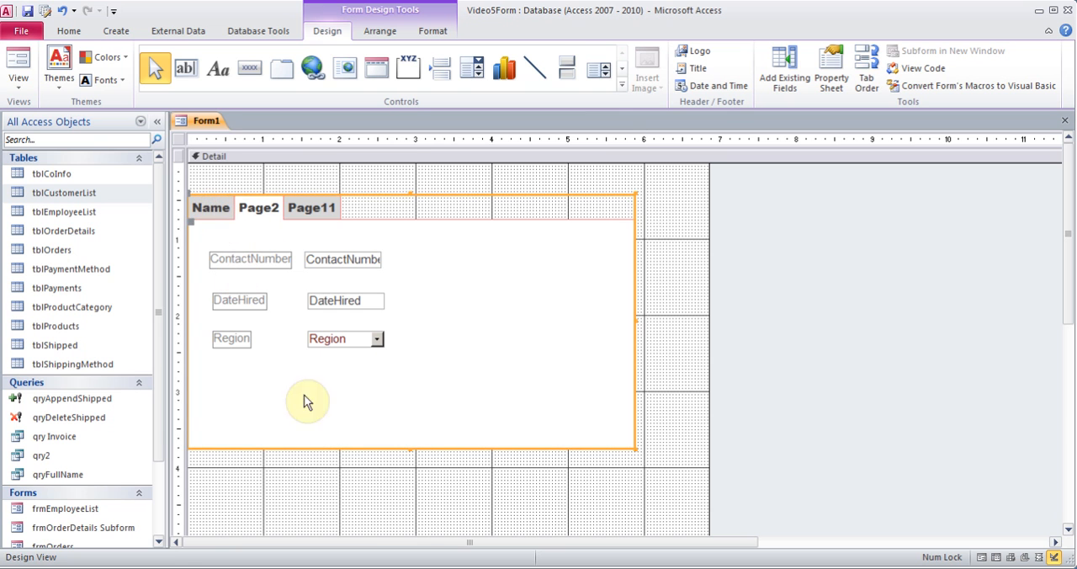
click(224, 210)
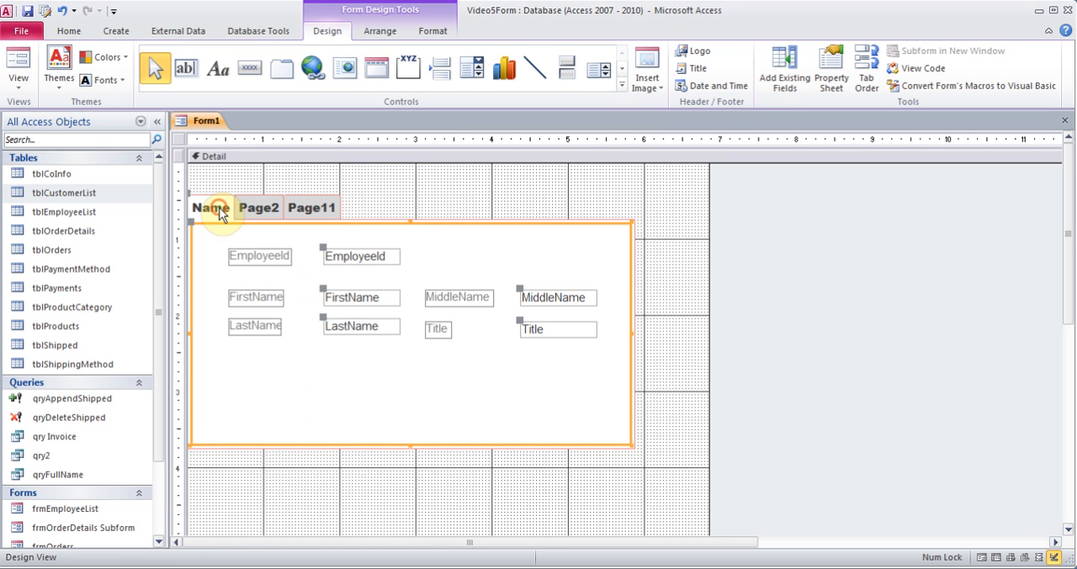
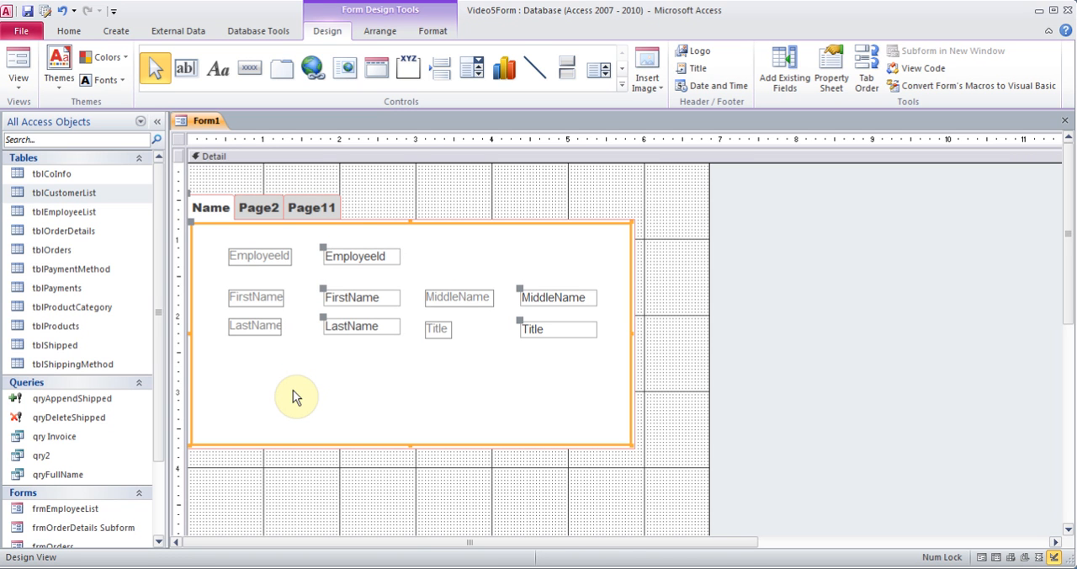
click(59, 208)
right_click(60, 209)
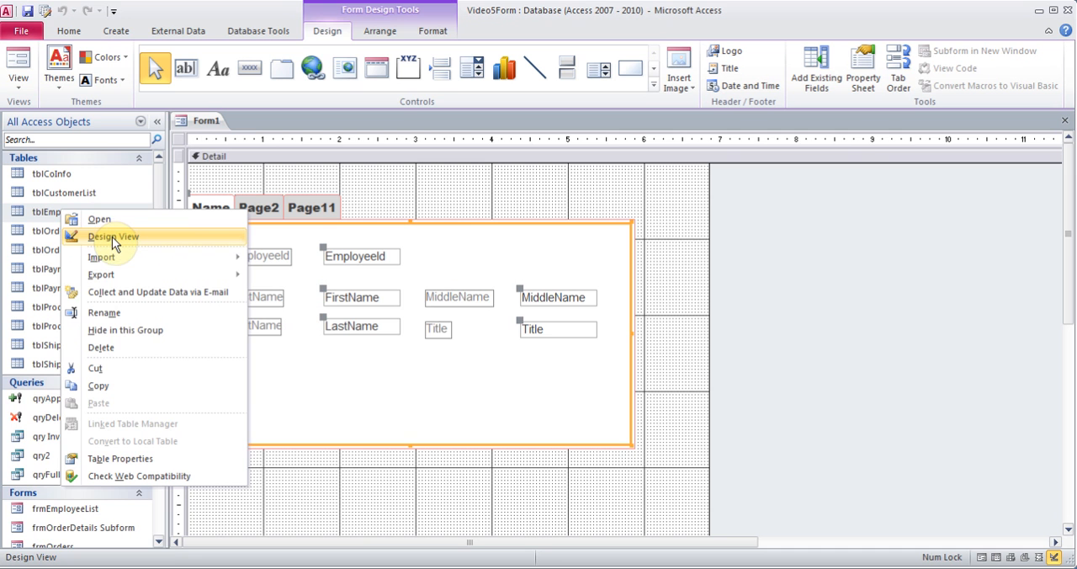
click(112, 236)
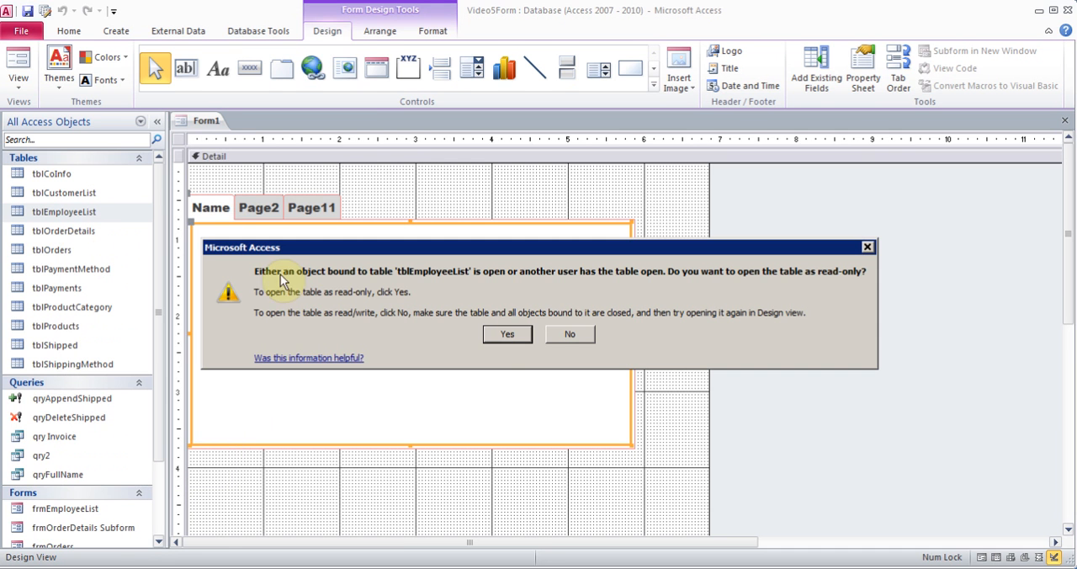
click(509, 338)
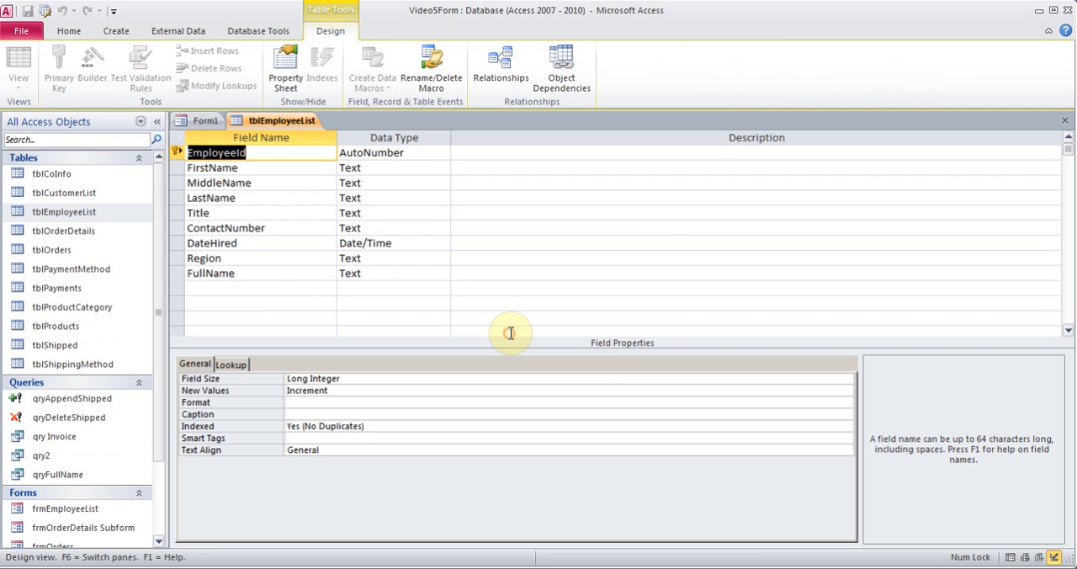
click(261, 289)
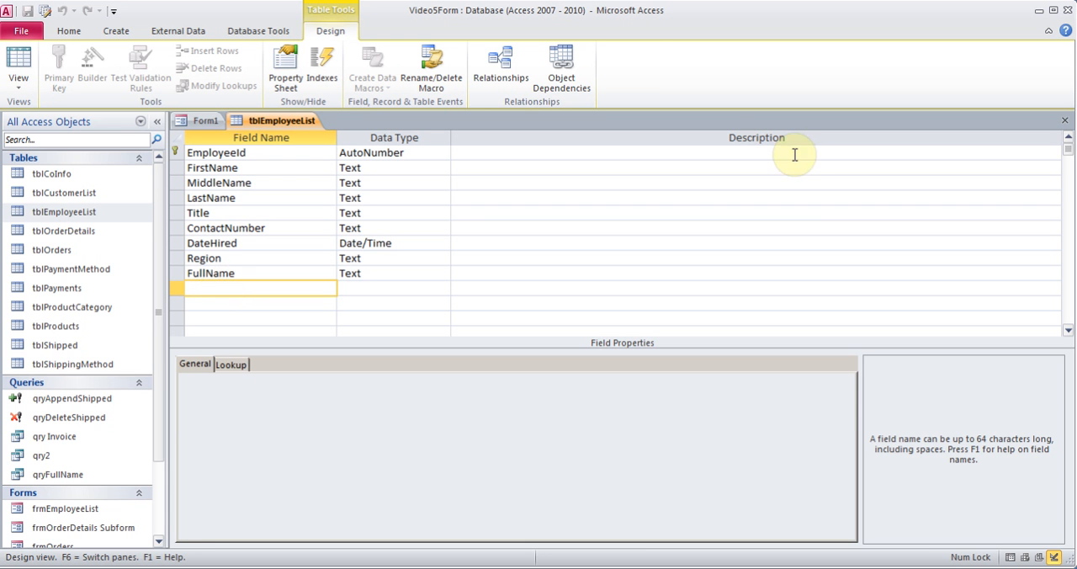
click(1063, 122)
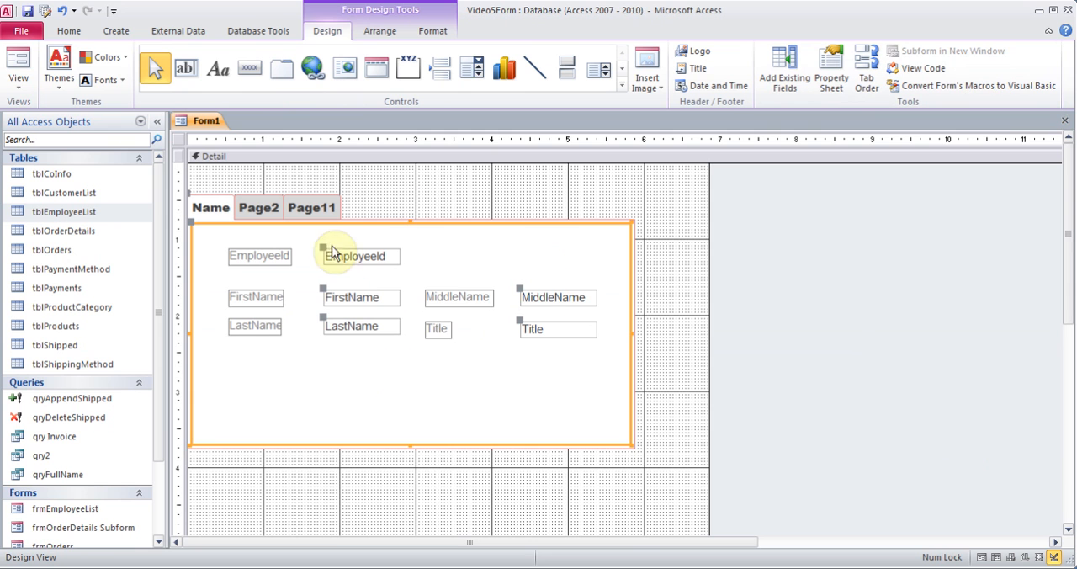
Close Form1 without saving its design changes
click(1065, 121)
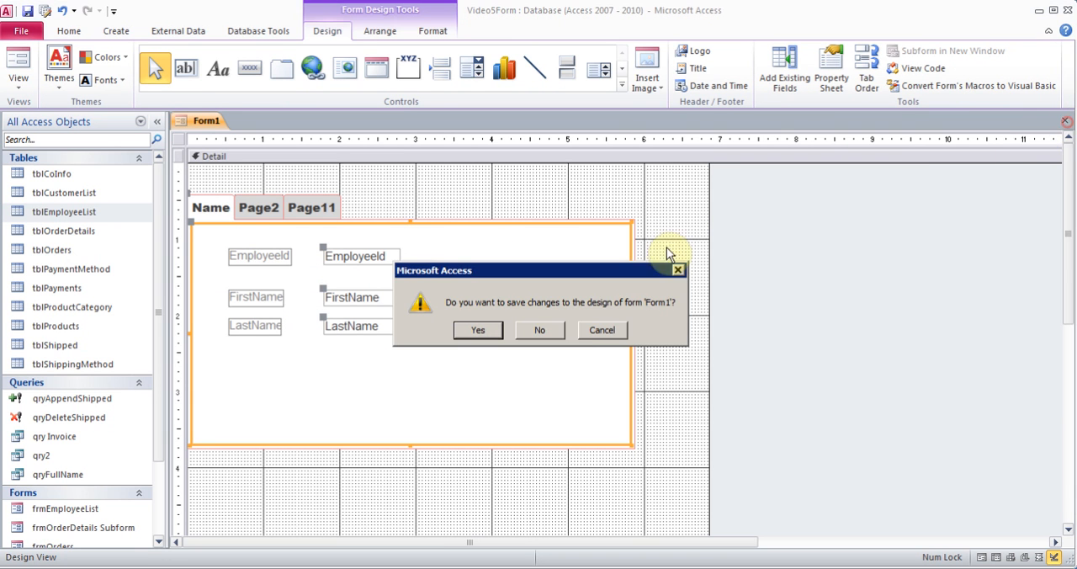
click(542, 333)
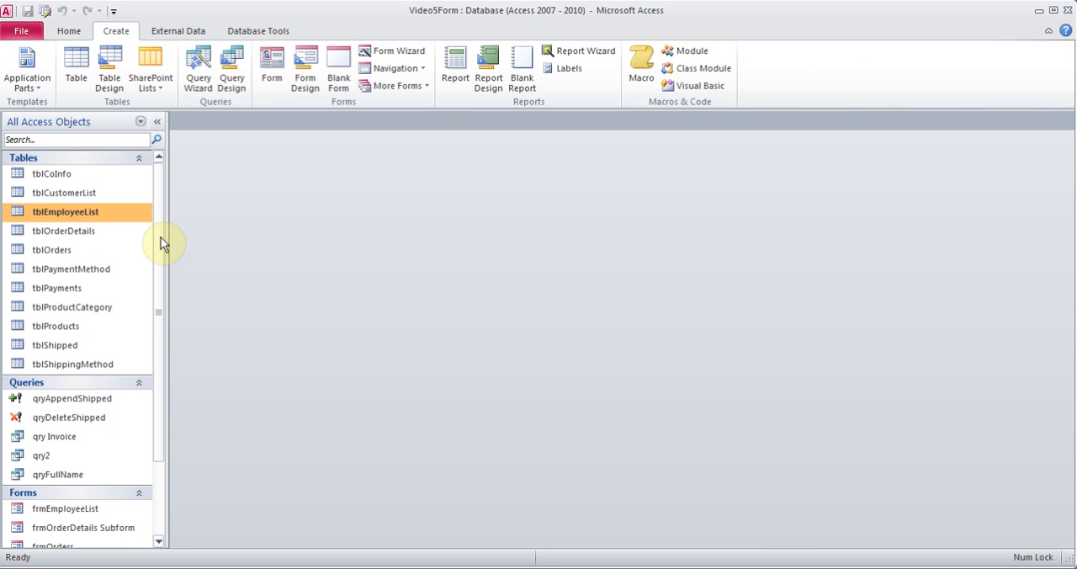
Add a Text field named Sex to the design of tblEmployeeList, and save and close the table
right_click(88, 214)
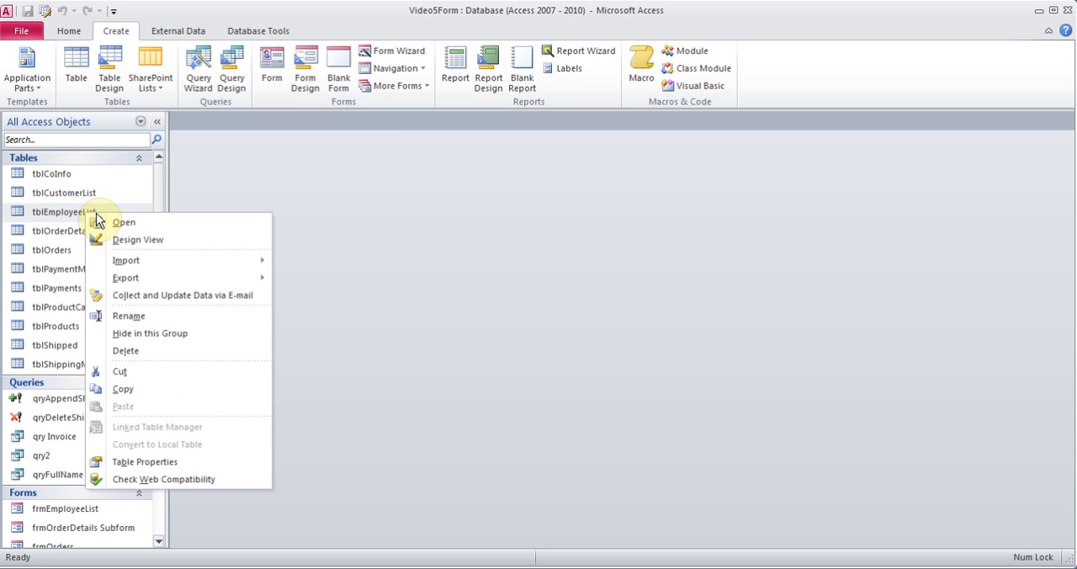
click(126, 239)
click(267, 287)
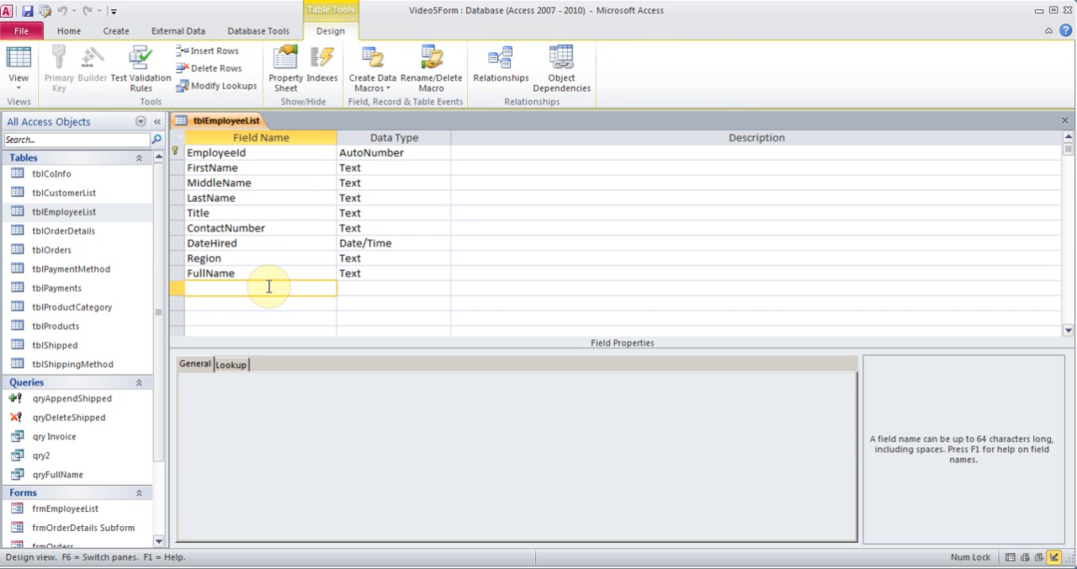
text(Sex)
key(Tab)
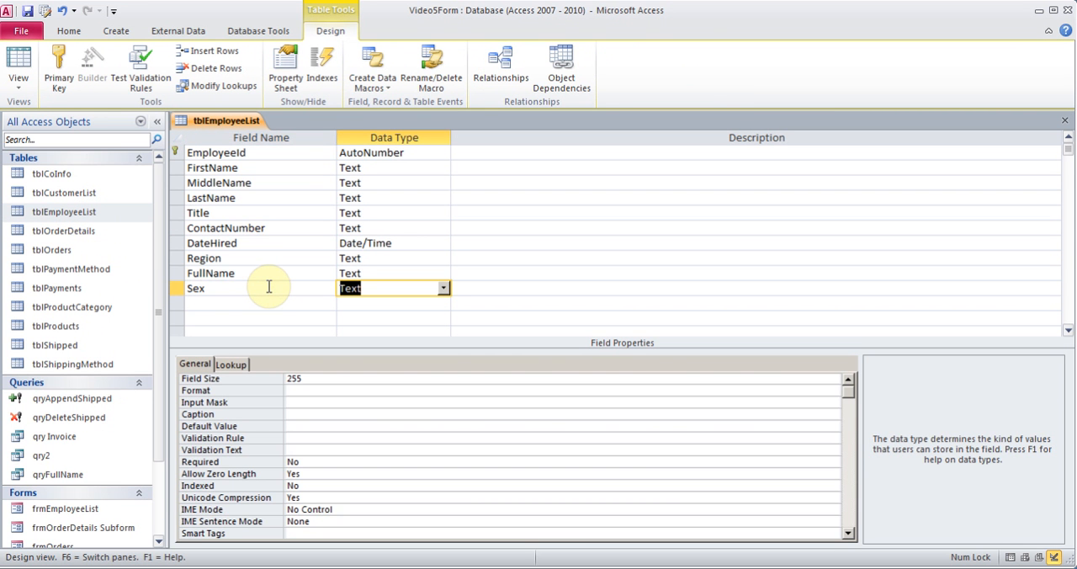
click(1064, 121)
click(479, 331)
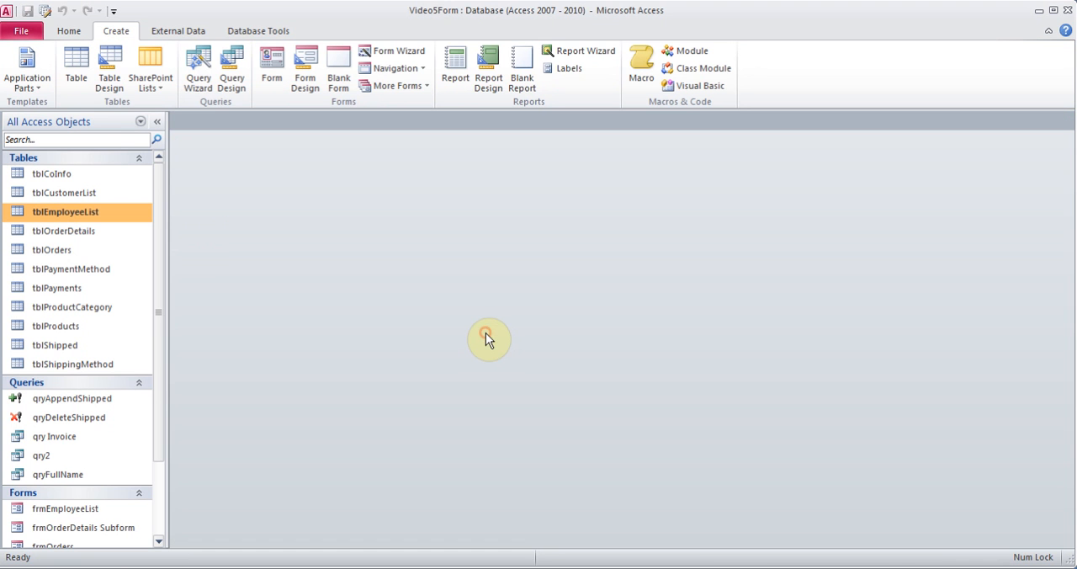
Open frmEmployeeList in Design View and extend its Detail section downward to make room below the Region field
drag(160, 398, 157, 469)
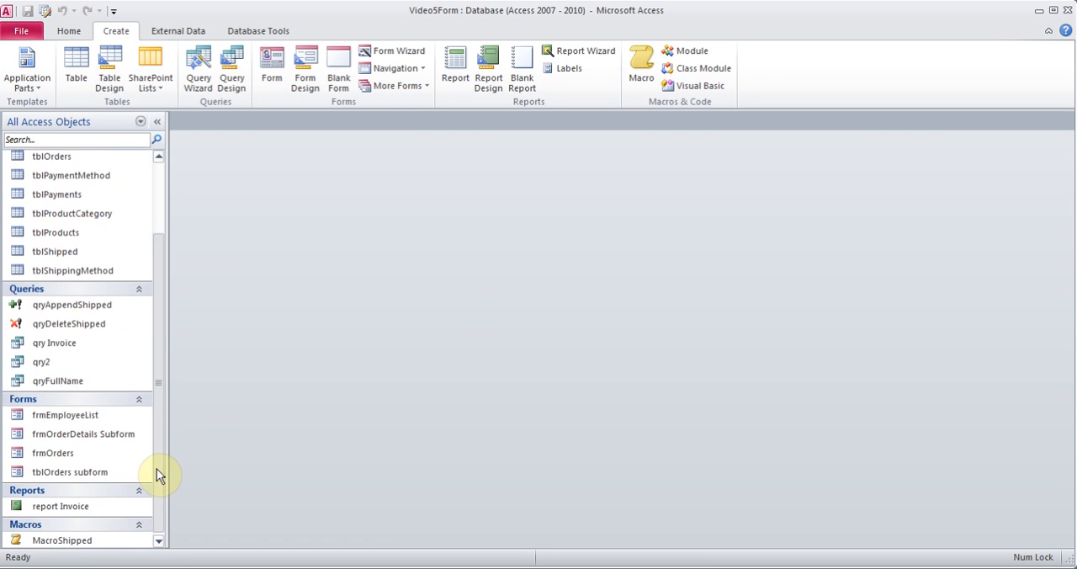
click(75, 418)
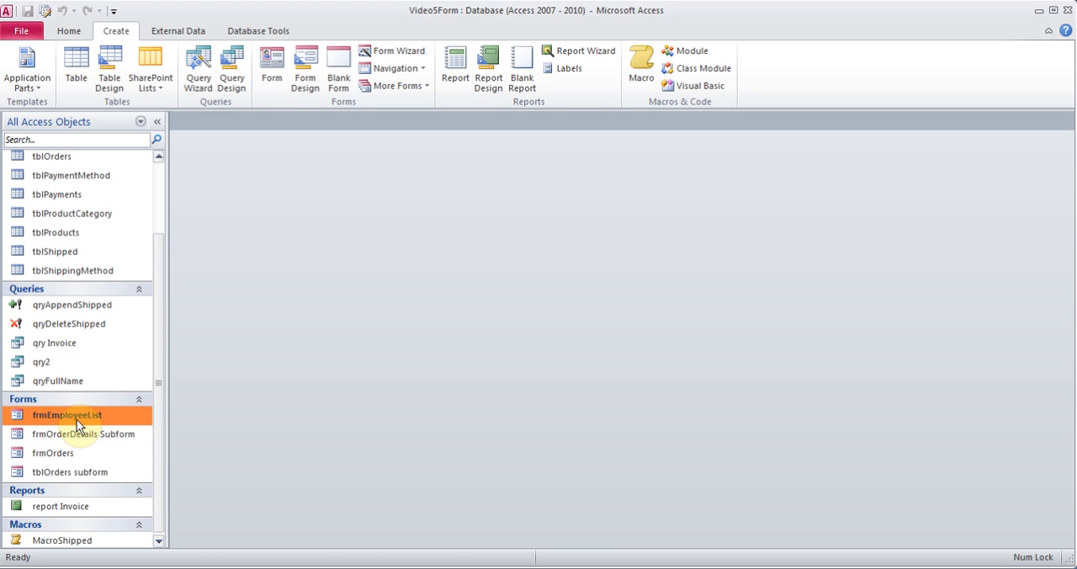
right_click(77, 419)
click(153, 243)
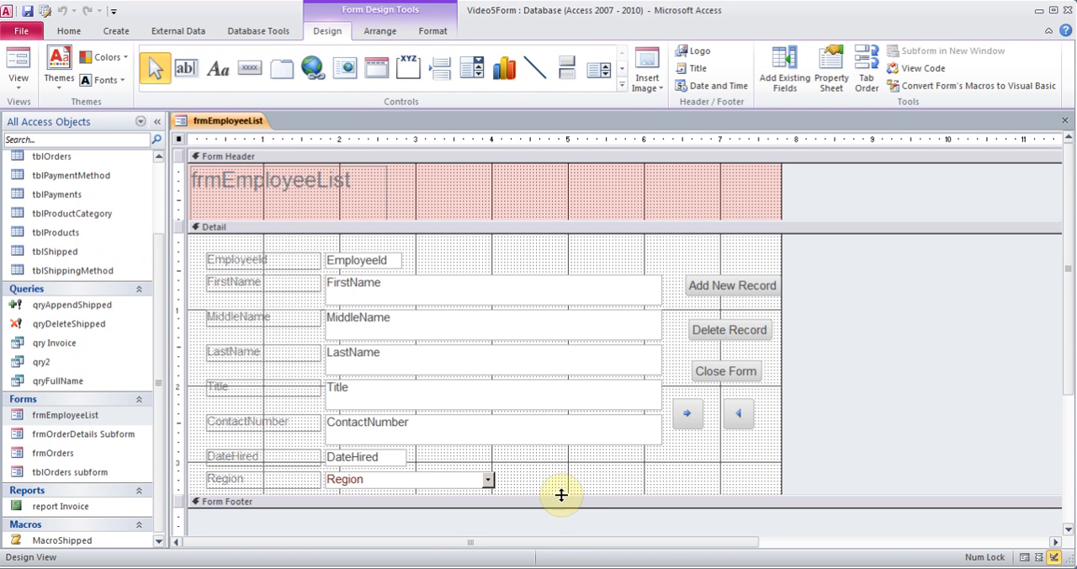
drag(561, 495, 561, 531)
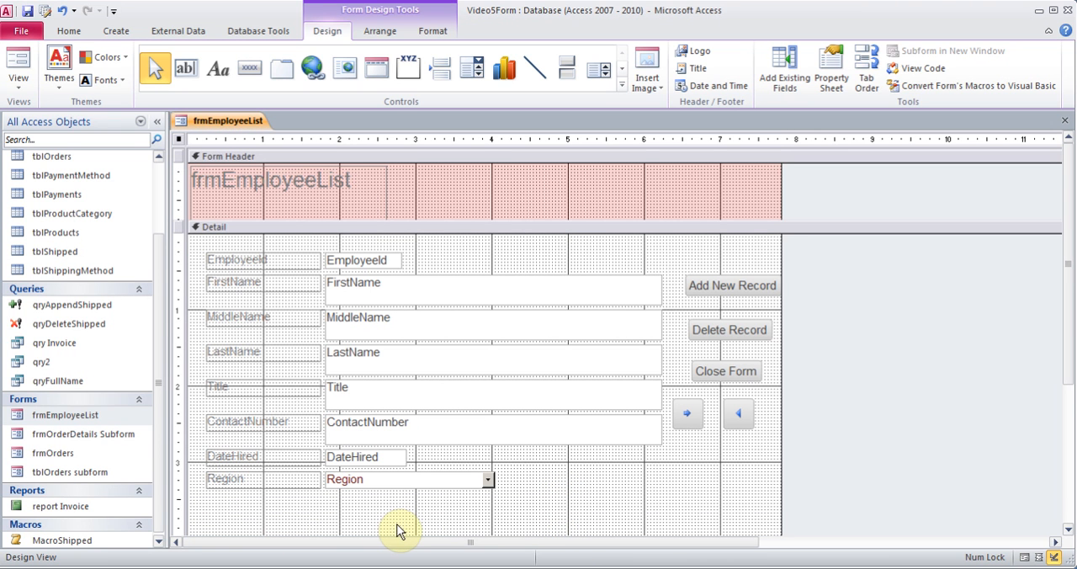
click(782, 66)
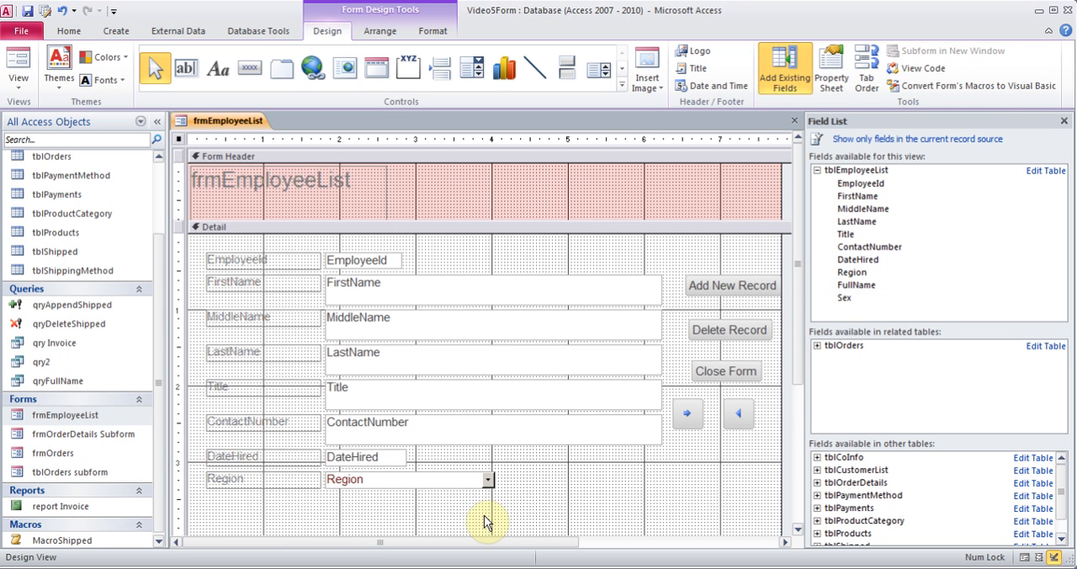
click(1062, 124)
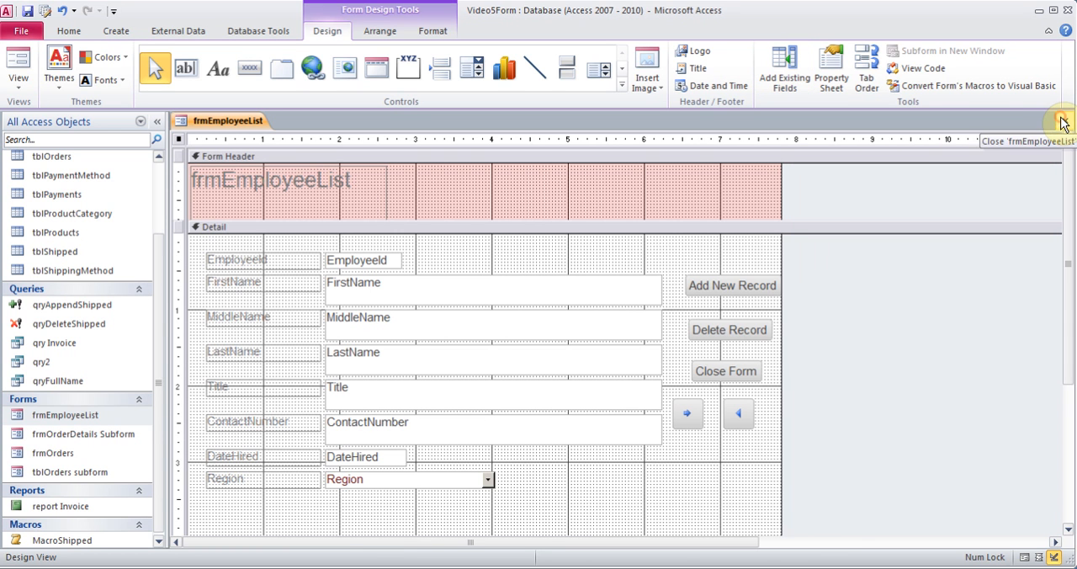
click(612, 440)
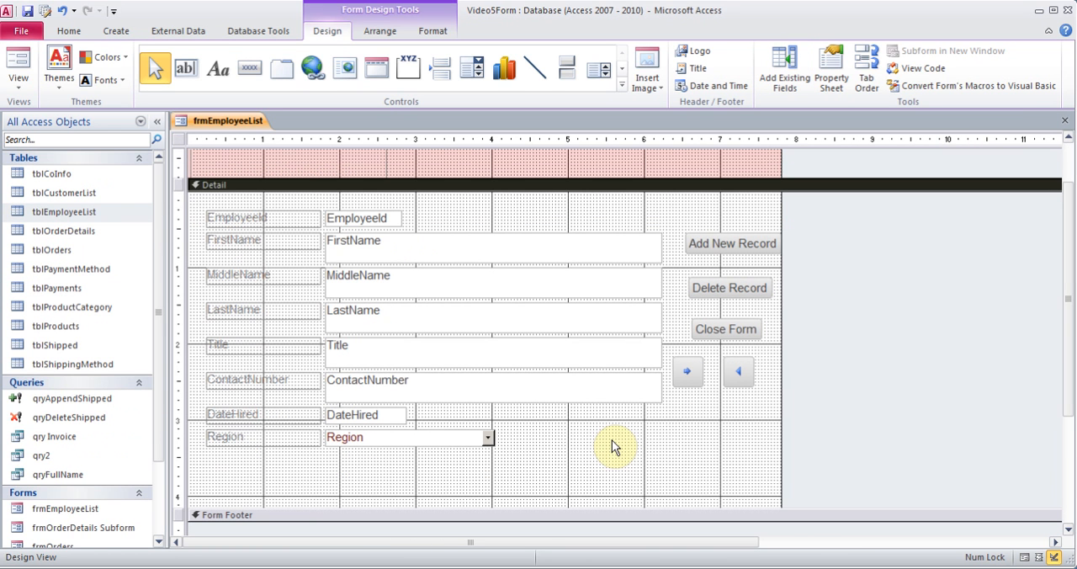
Draw an Option Group in the Detail section directly below the Region combo box
click(622, 84)
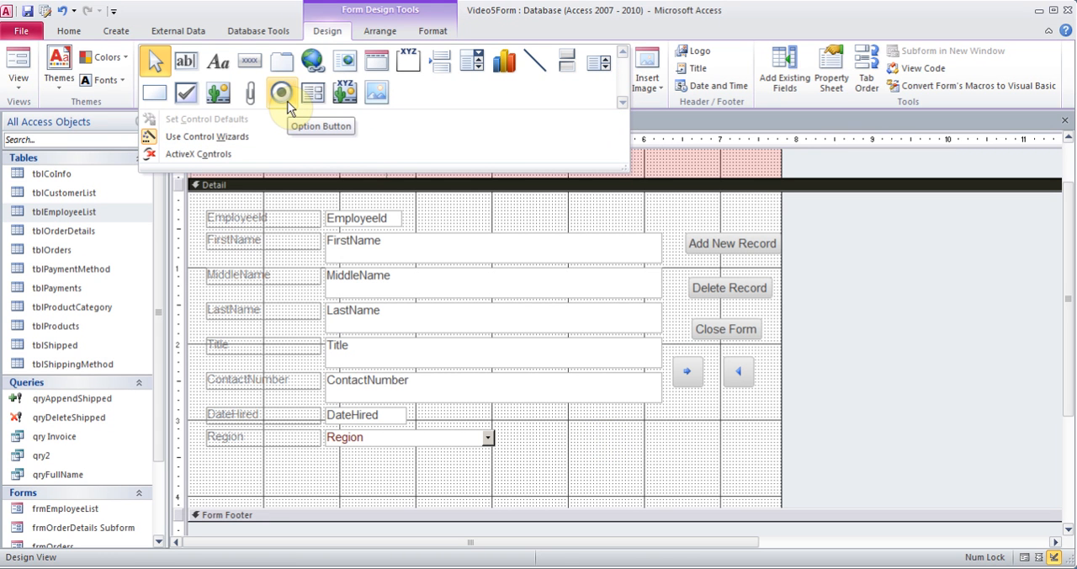
click(410, 71)
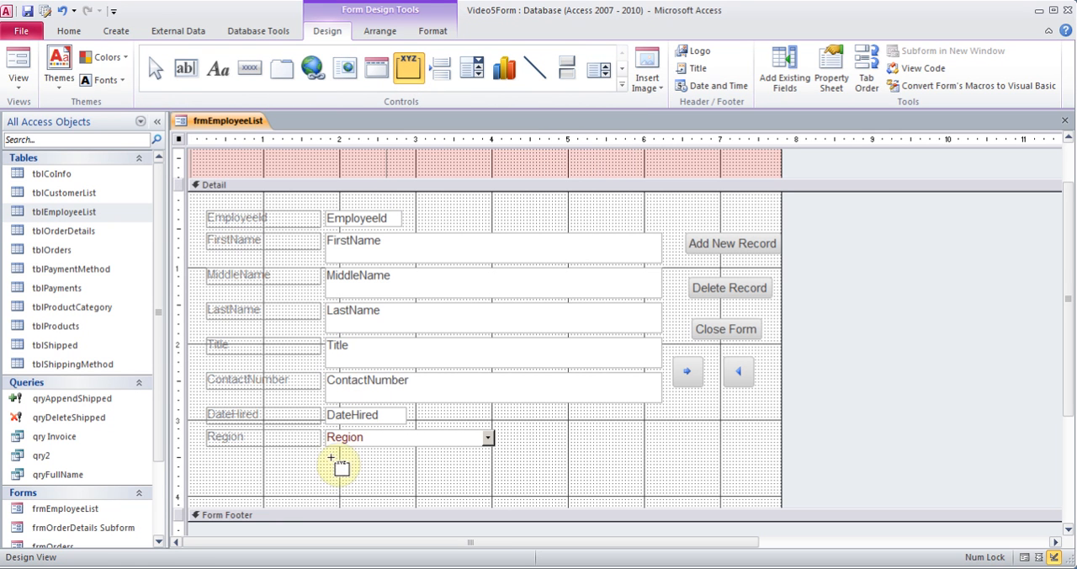
drag(326, 458, 397, 502)
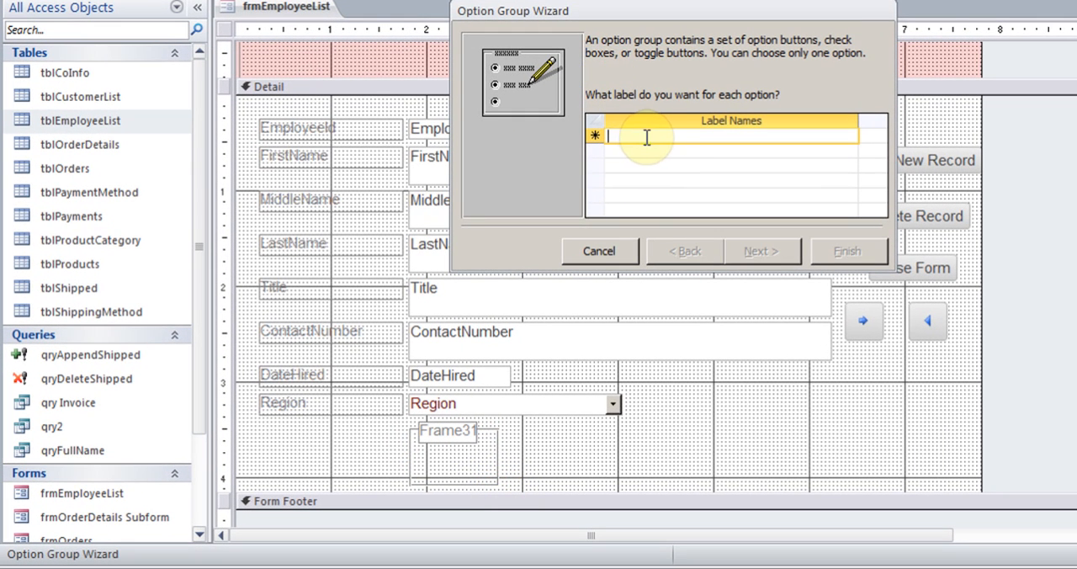
Label the option group's two choices Male and Female
text(M)
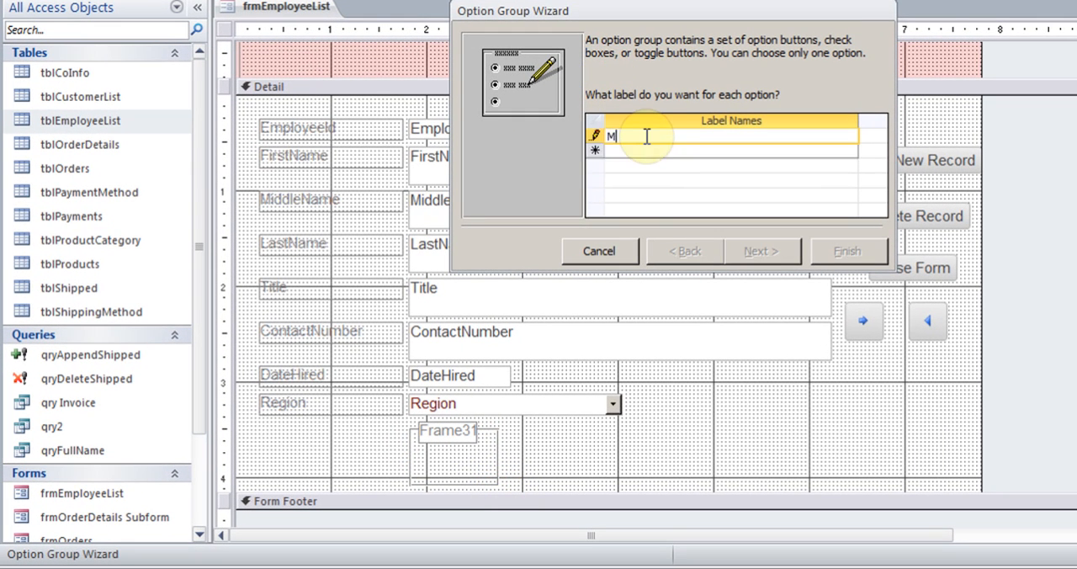
text(ale)
key(Tab)
text(Fem)
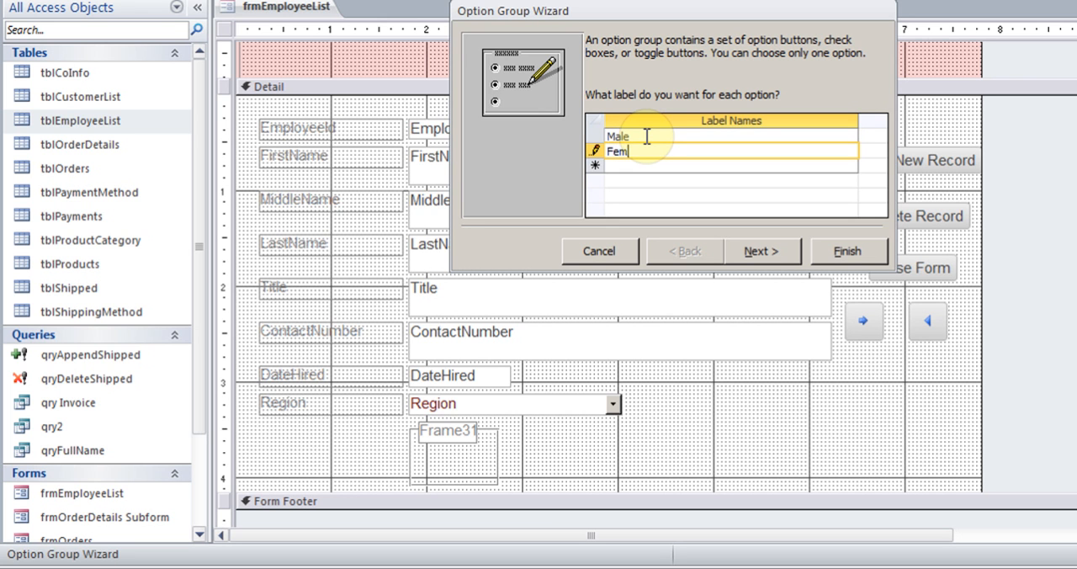
text(ale)
click(753, 252)
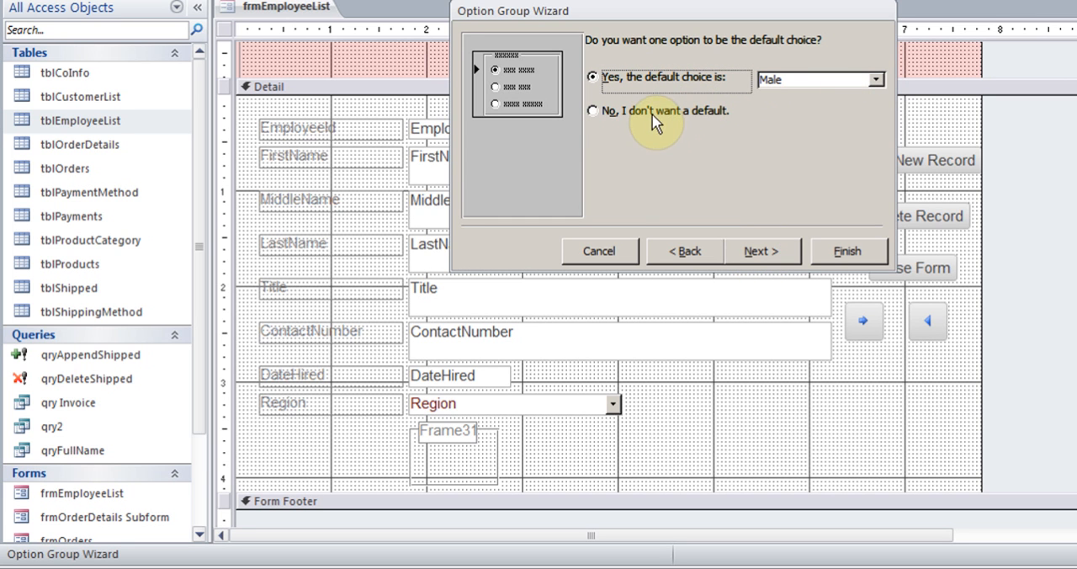
Keep Male as the default choice and accept the values 1 for Male and 2 for Female
click(753, 251)
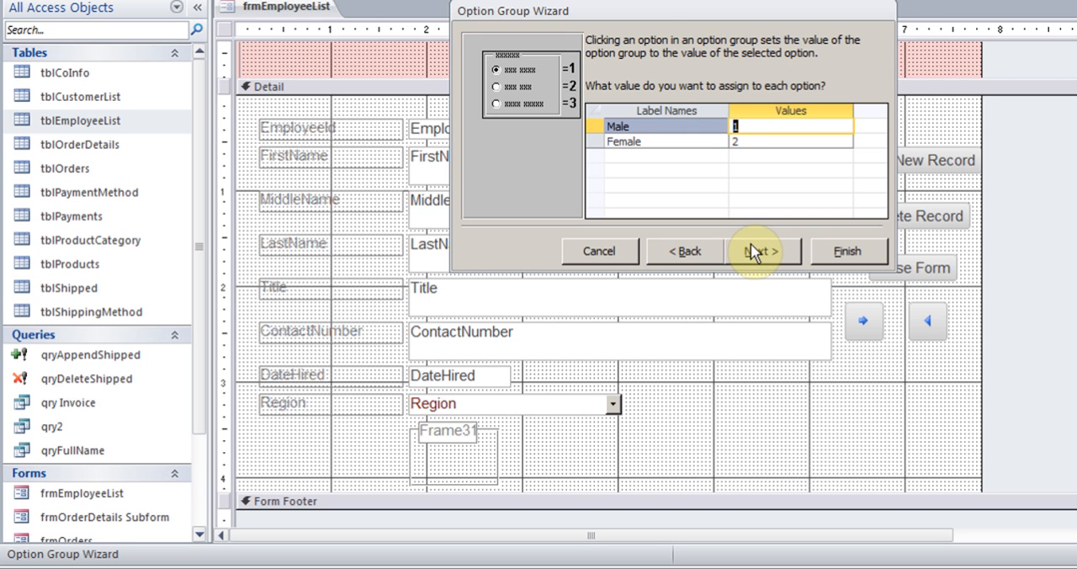
click(767, 127)
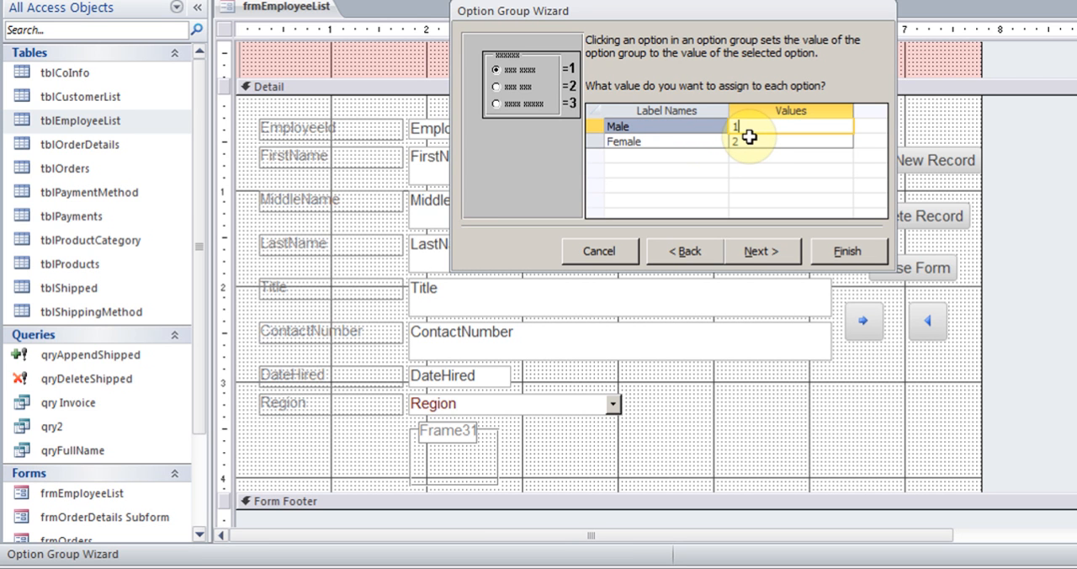
click(764, 254)
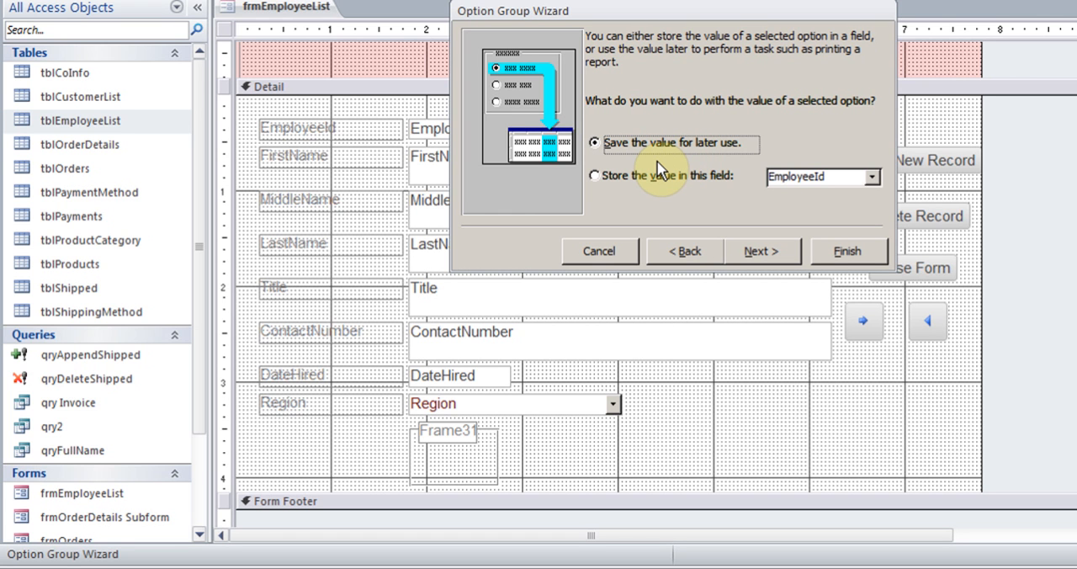
Store the option group's selected value in the Sex field
click(595, 175)
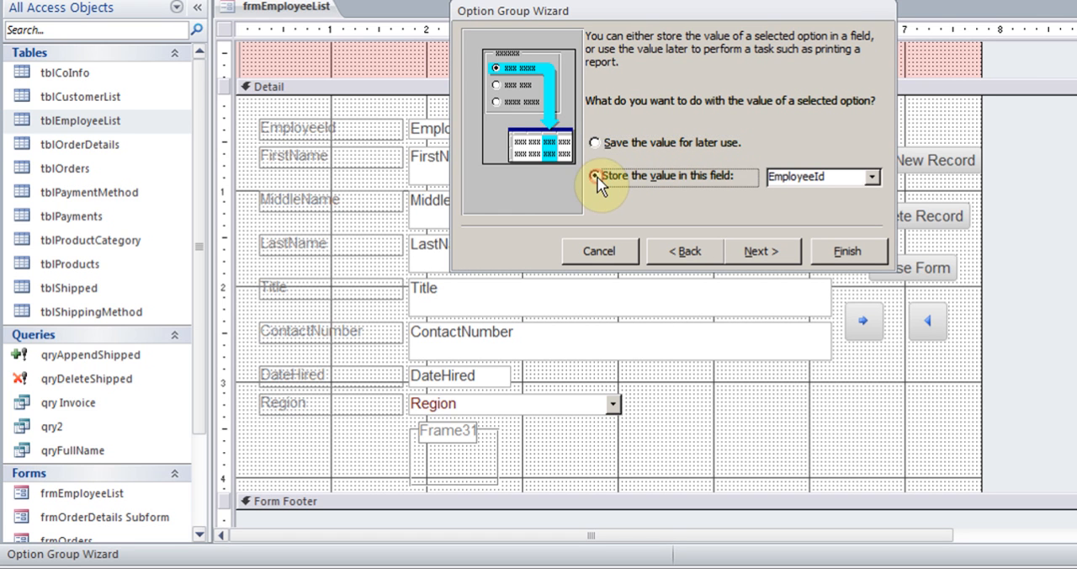
click(873, 178)
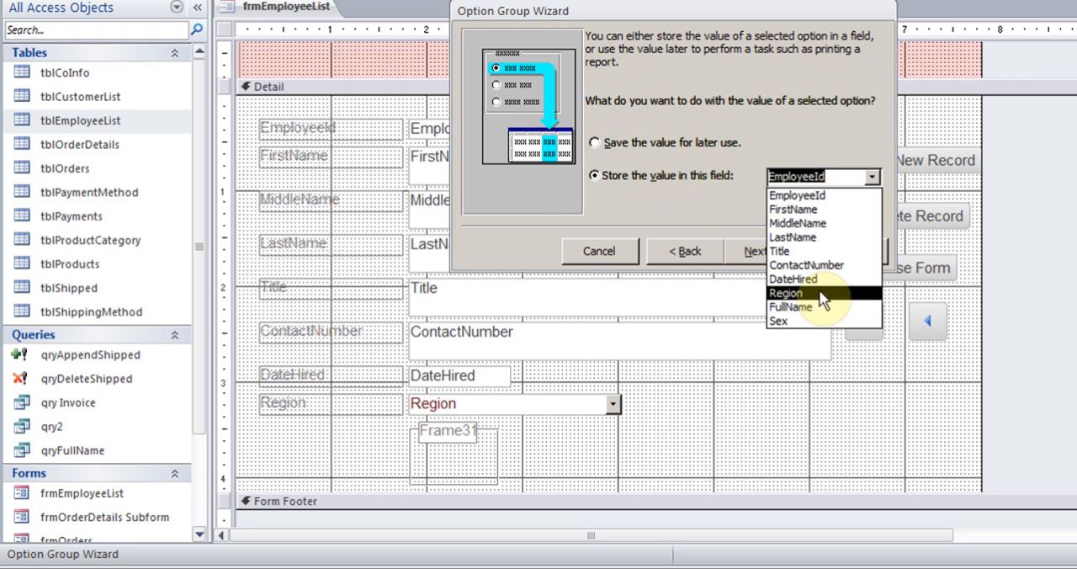
click(799, 348)
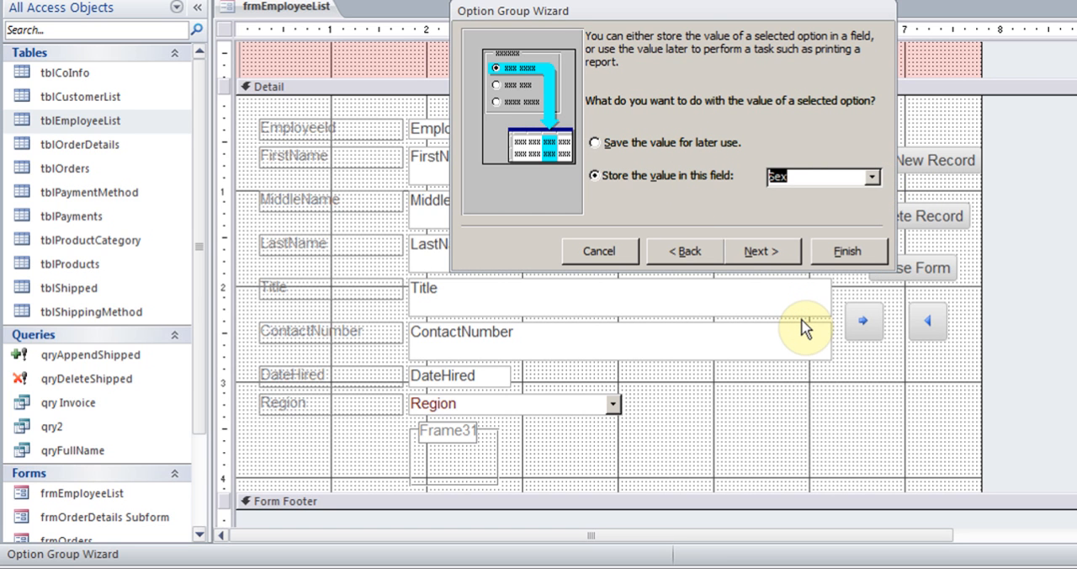
click(761, 252)
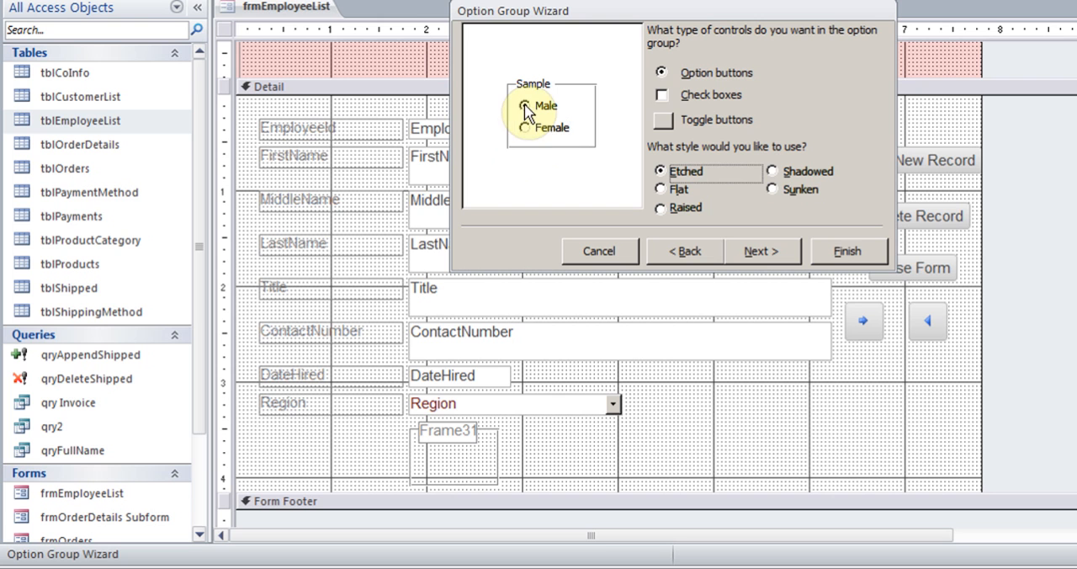
Preview check boxes and toggle buttons as the group's control type, and return to Option buttons
click(661, 94)
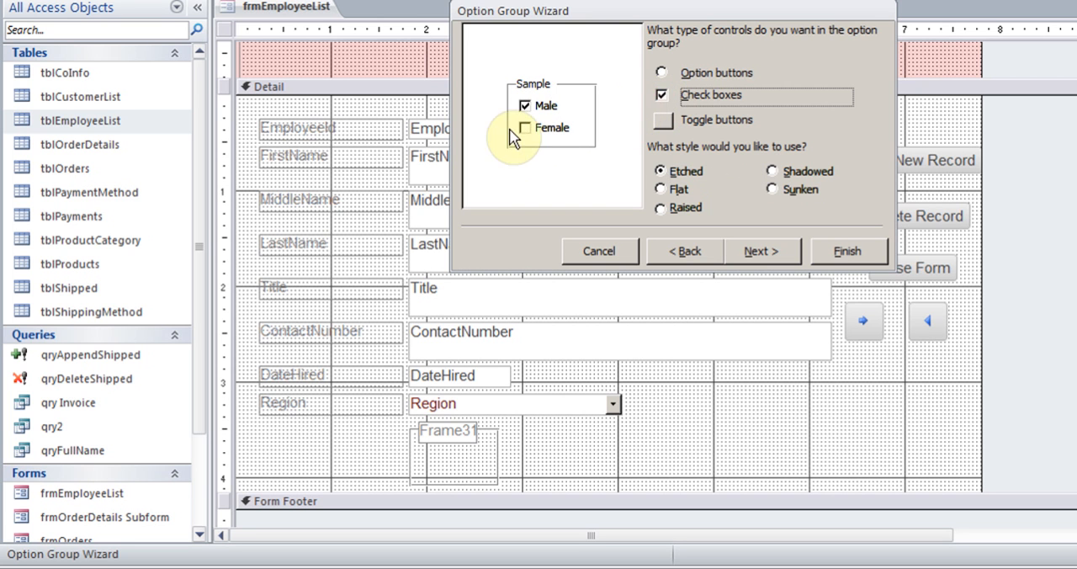
click(660, 73)
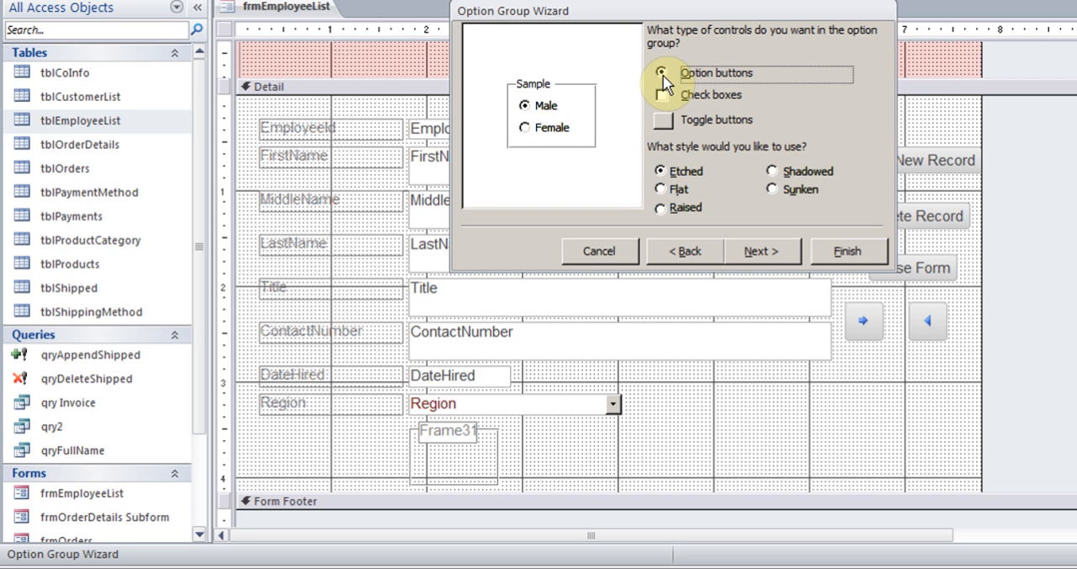
click(664, 121)
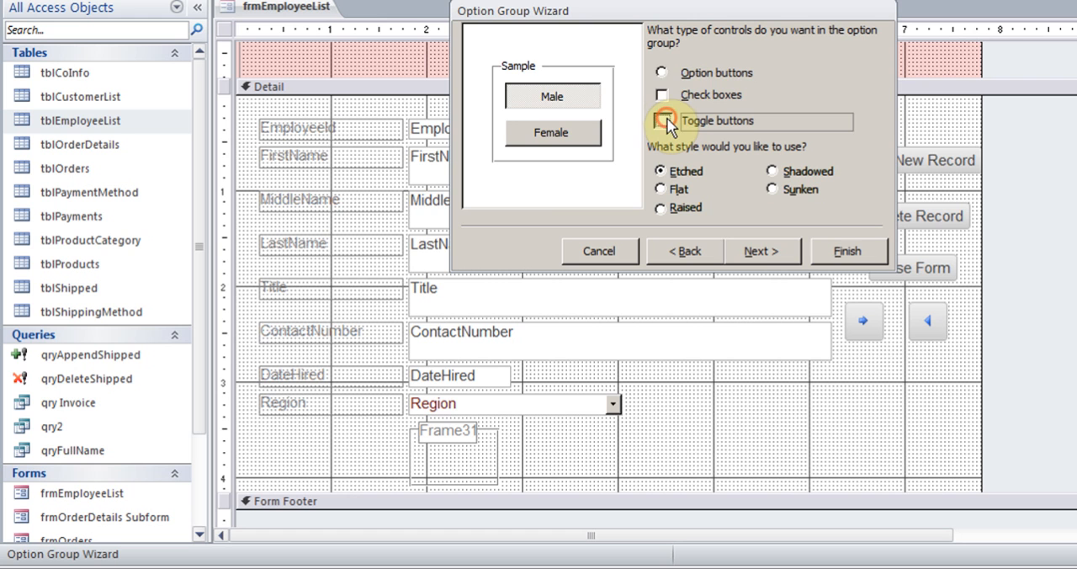
click(661, 73)
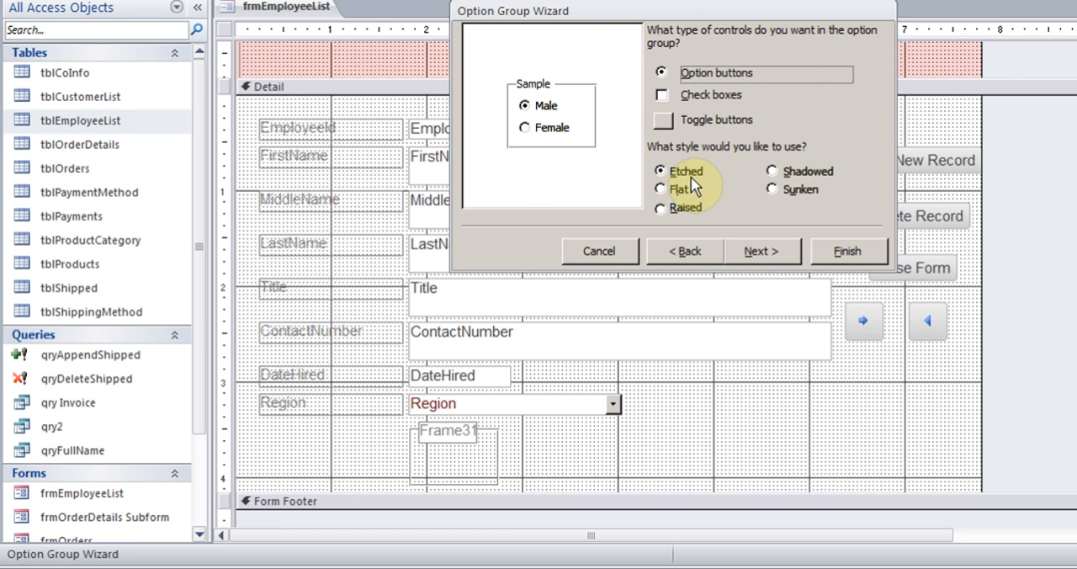
Compare the option group's styles, choose Shadowed, and finish the wizard with the default caption
click(661, 190)
click(662, 208)
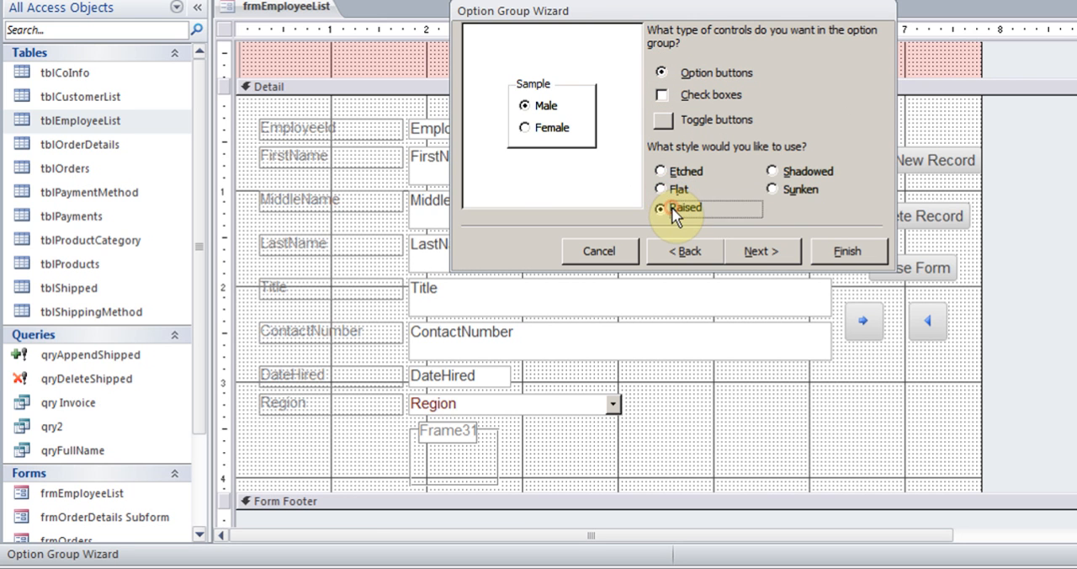
click(774, 171)
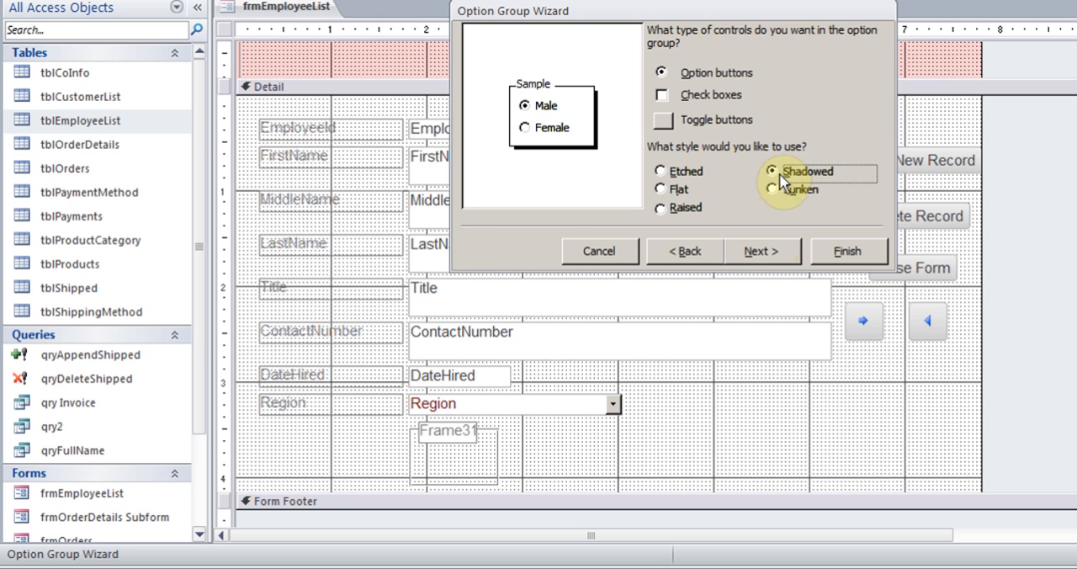
click(763, 252)
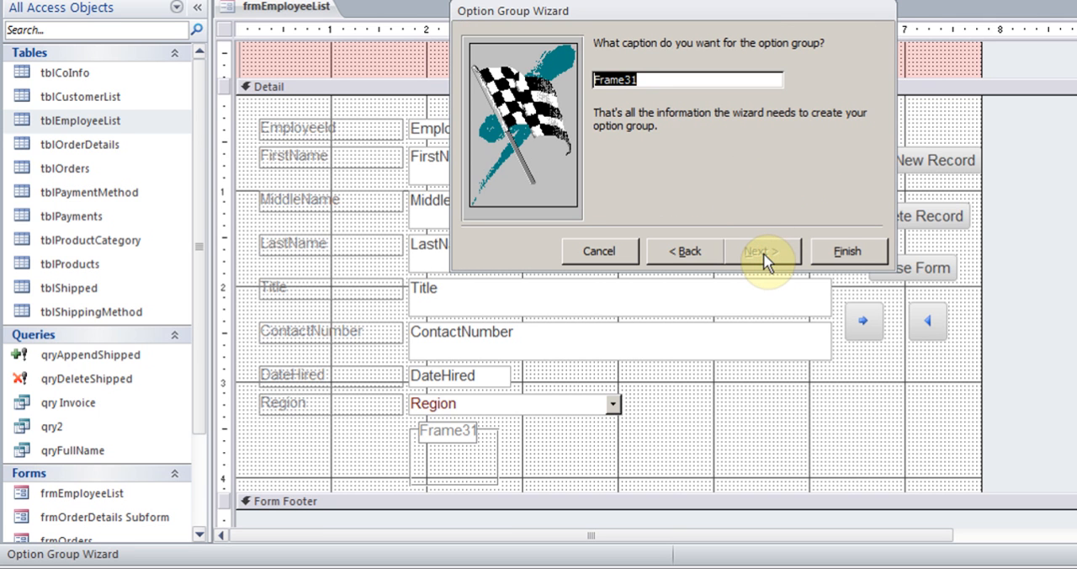
click(842, 256)
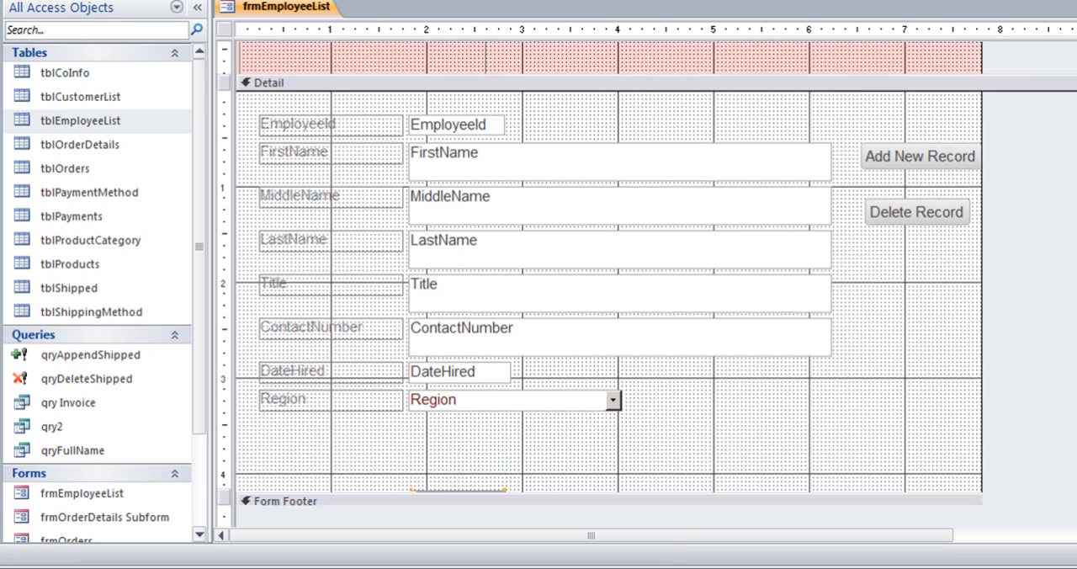
Change the caption of the option group's label to Sex
scroll(746, 356, down, 1)
click(469, 365)
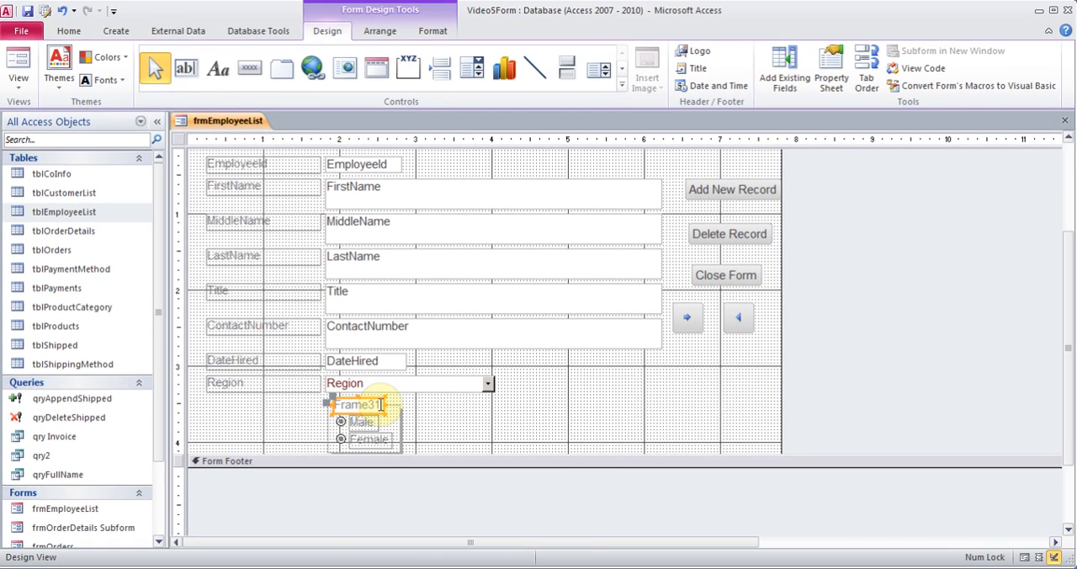
drag(380, 404, 334, 404)
click(380, 404)
right_click(371, 400)
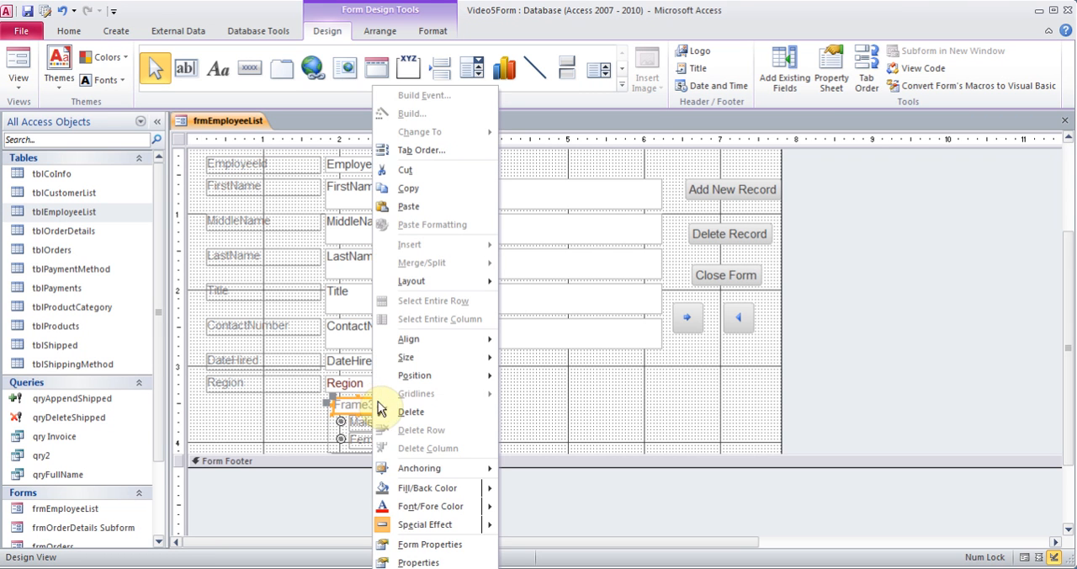
click(433, 562)
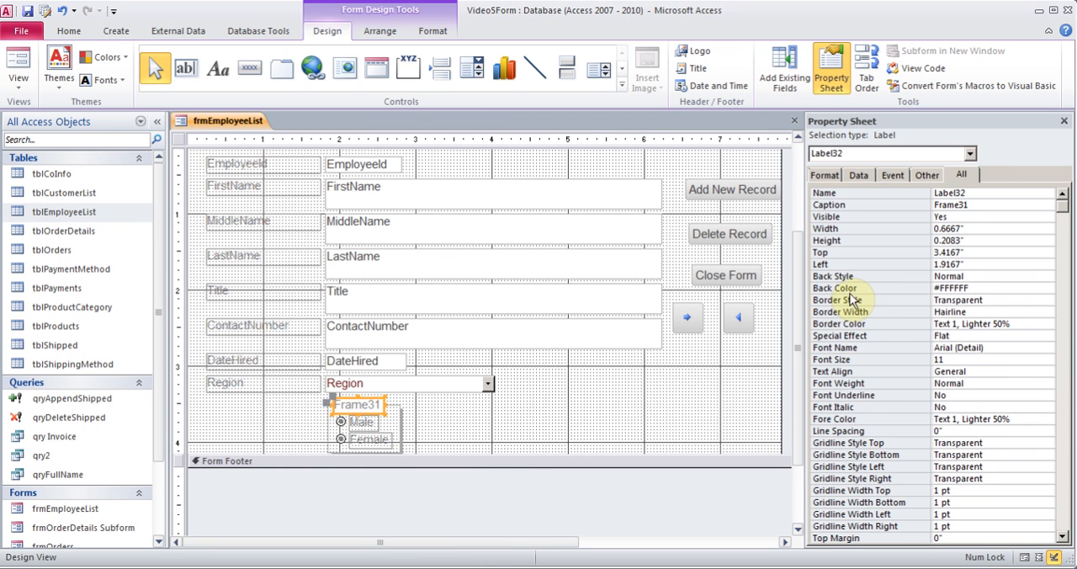
drag(985, 204, 926, 210)
text(Sex)
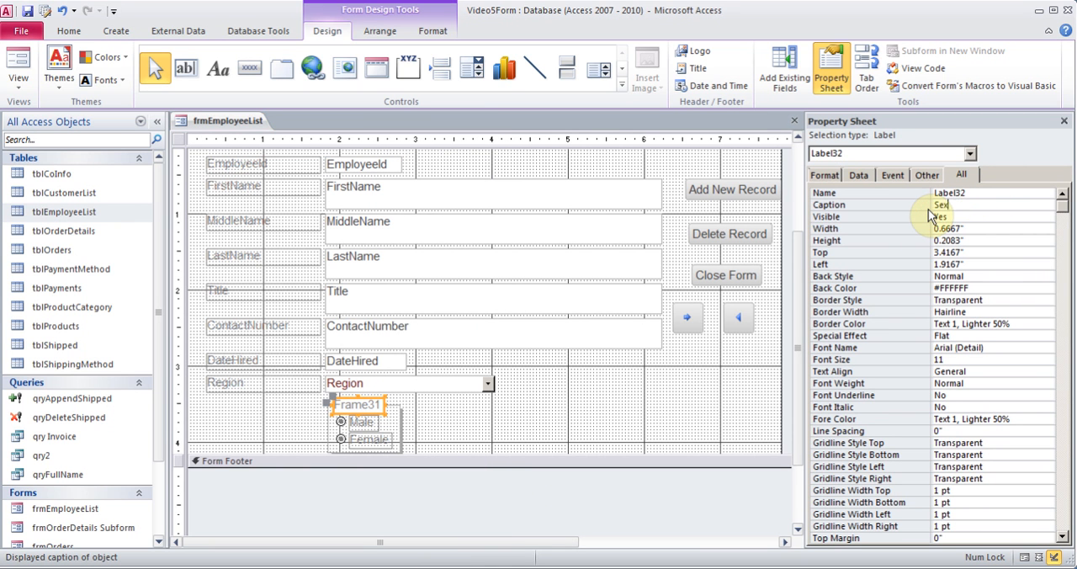
click(1064, 121)
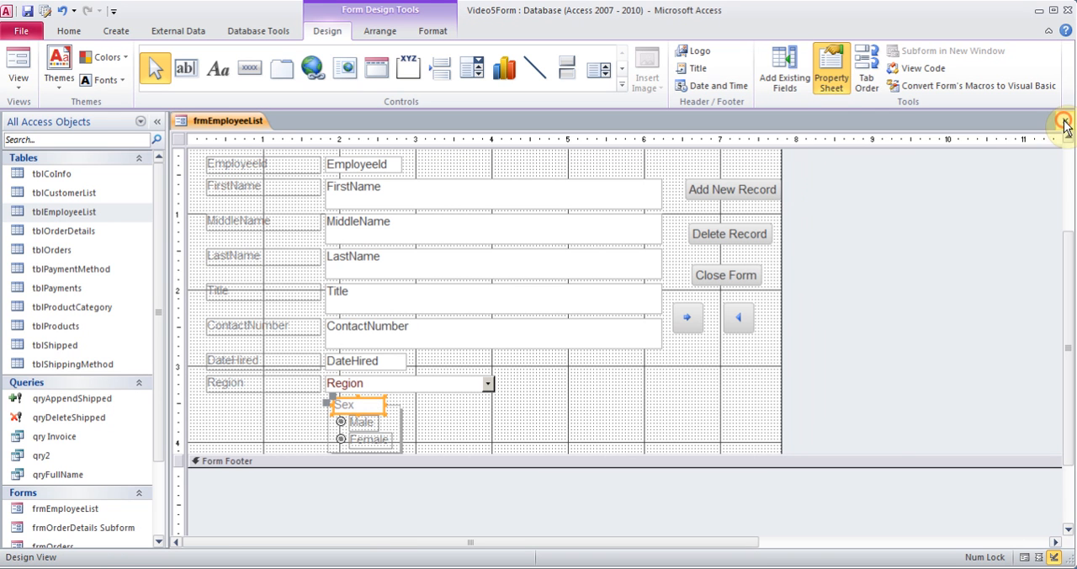
Open the form in Form view and set Sex to Male for employee records 2, 3 and 4
click(29, 87)
click(56, 119)
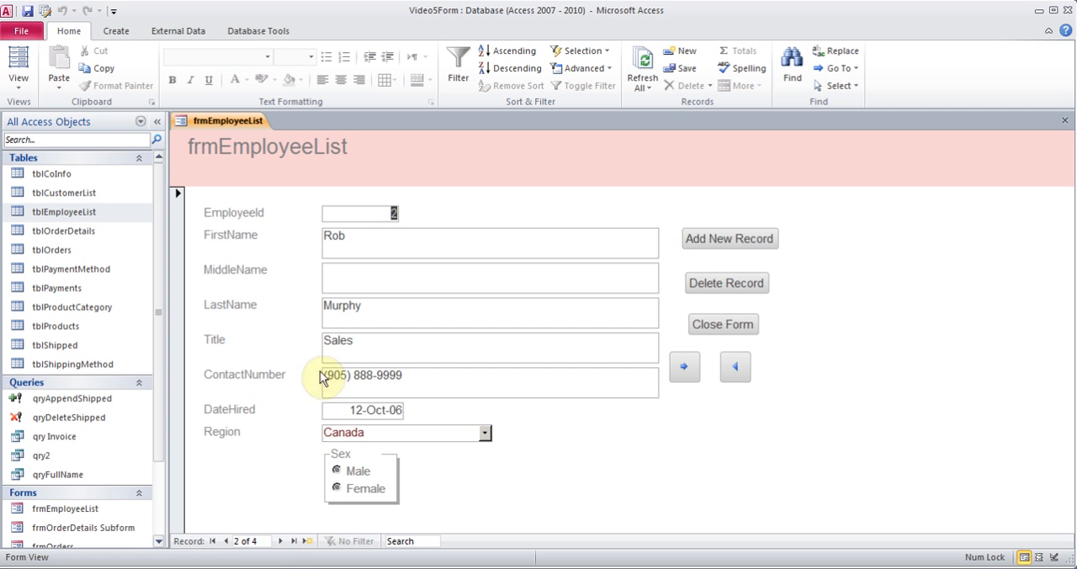
click(338, 472)
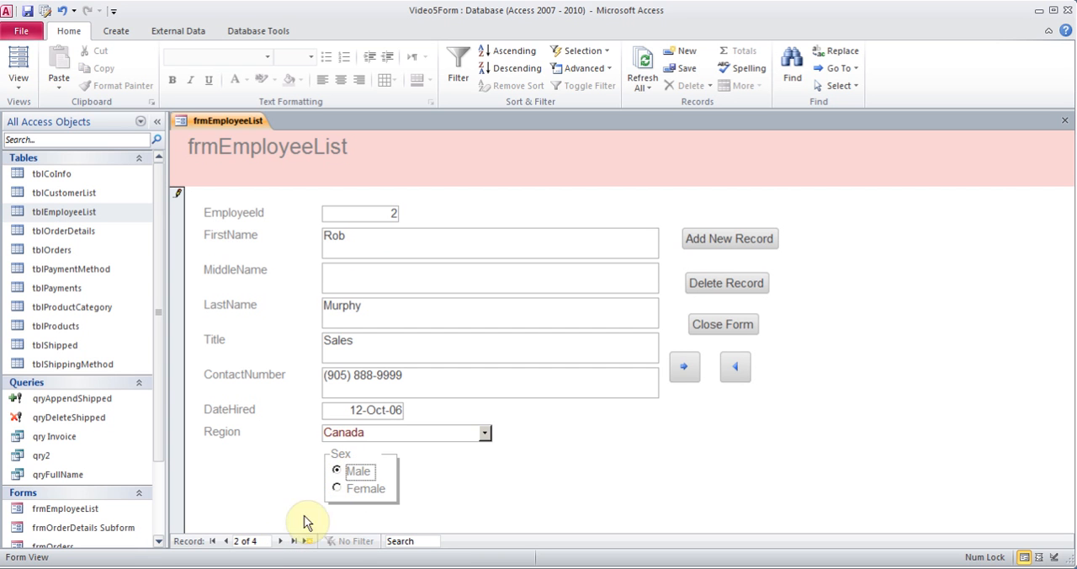
click(281, 541)
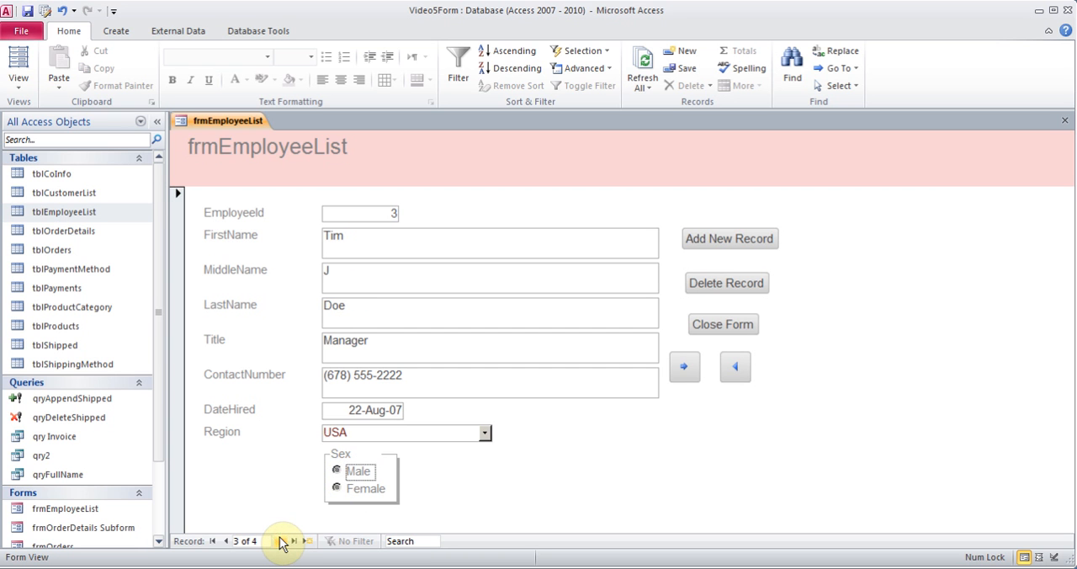
click(339, 471)
click(281, 541)
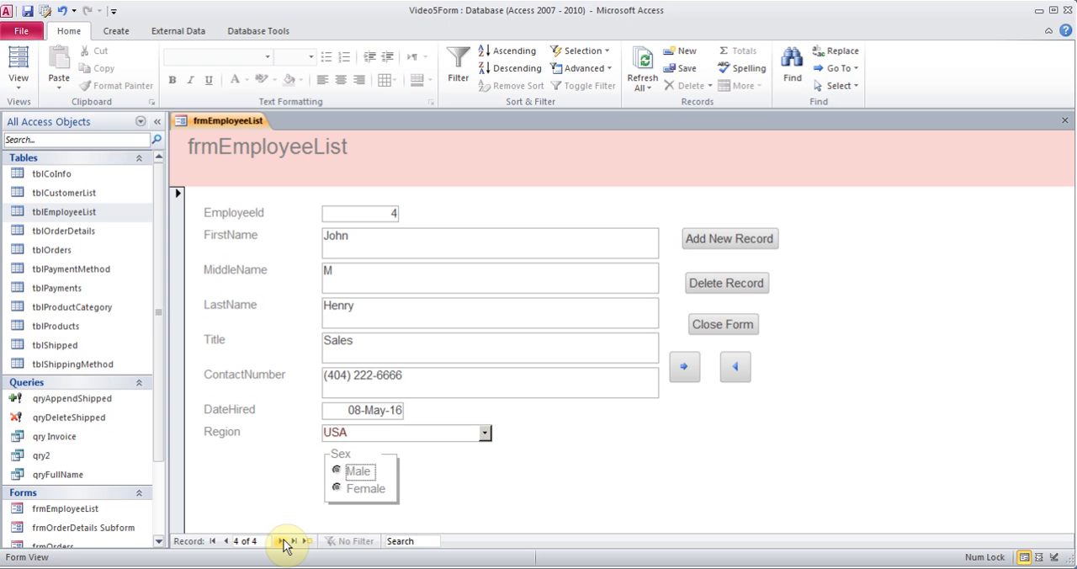
click(337, 470)
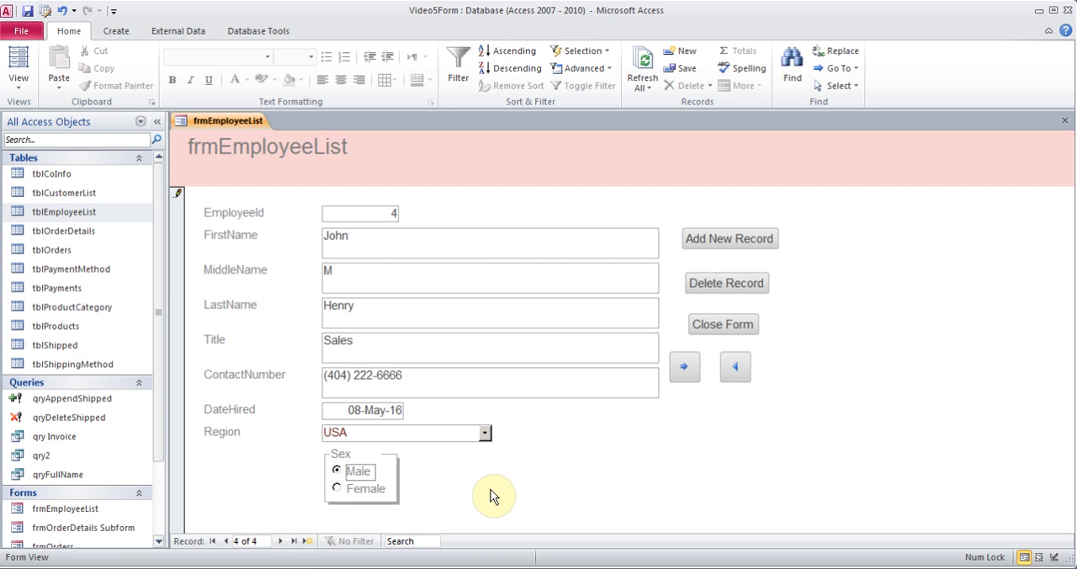
Close frmEmployeeList with its design changes saved, and check the stored Sex values in tblEmployeeList
click(1065, 121)
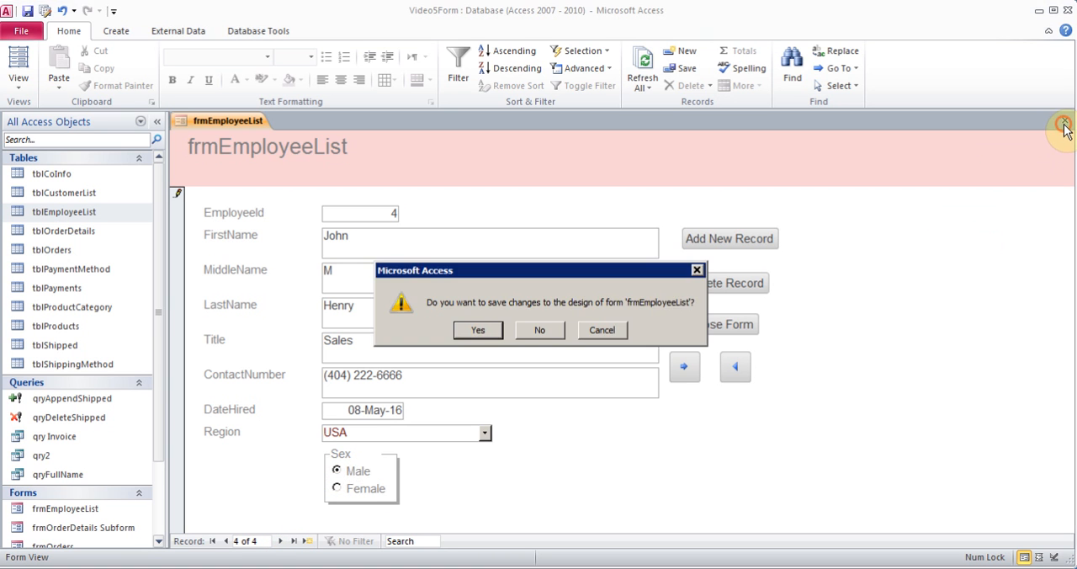
click(477, 329)
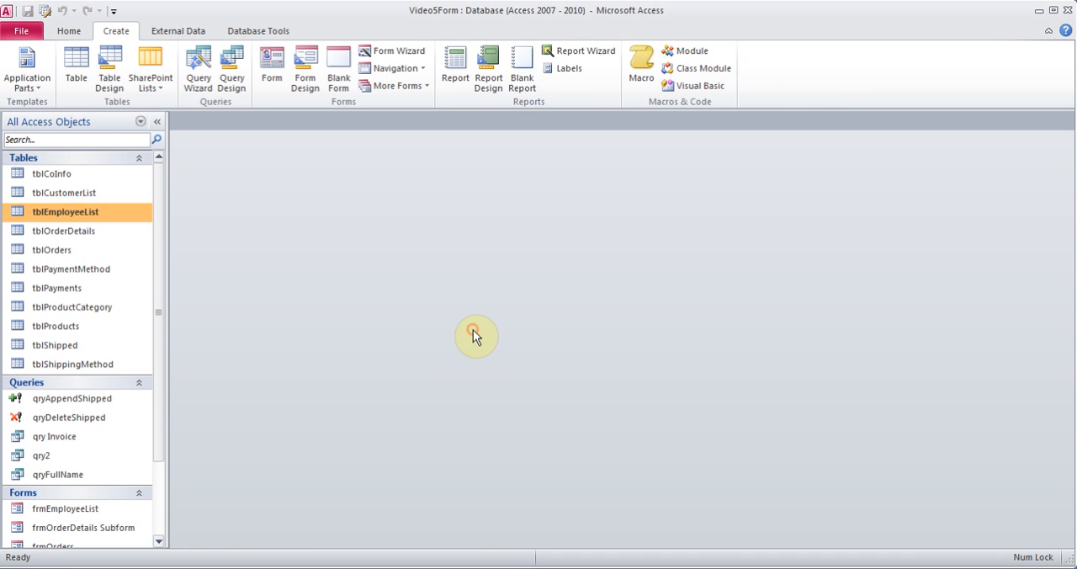
double_click(108, 212)
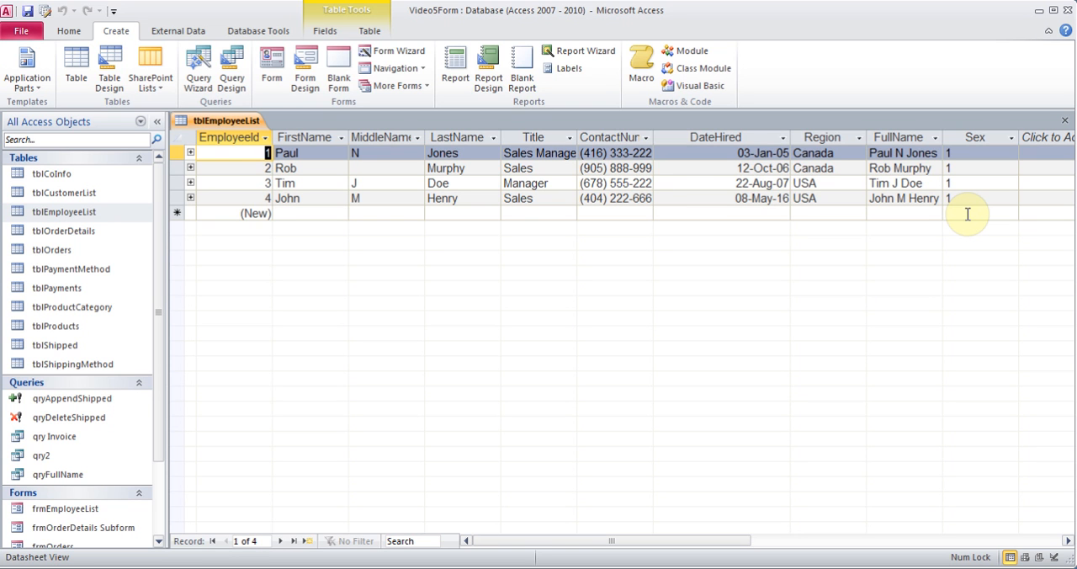
click(1064, 122)
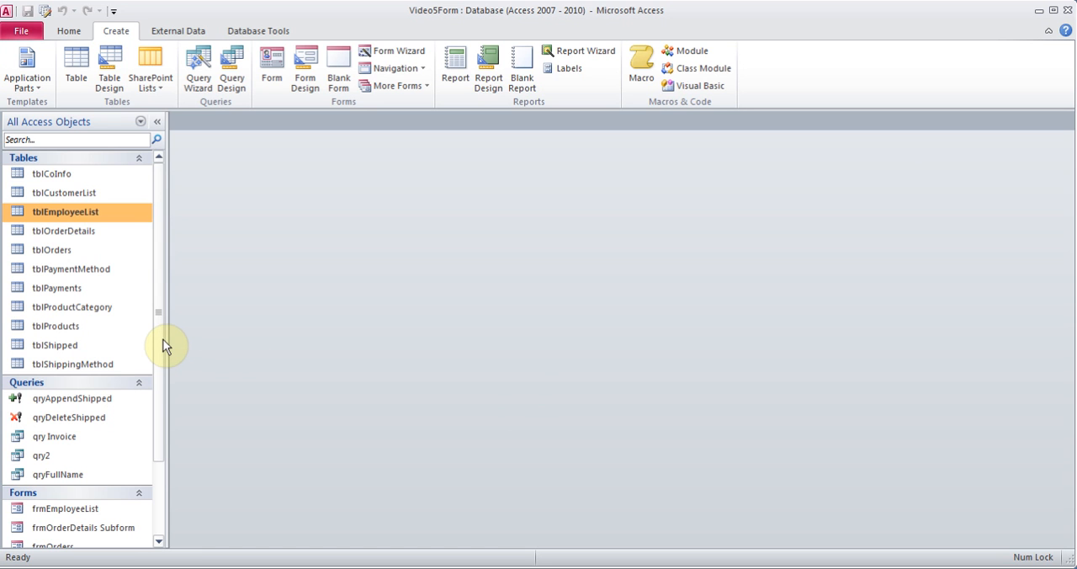
Examine the Subtotal expression in the design of qry Invoice, and close the query without saving
scroll(162, 354, down, 1)
click(64, 404)
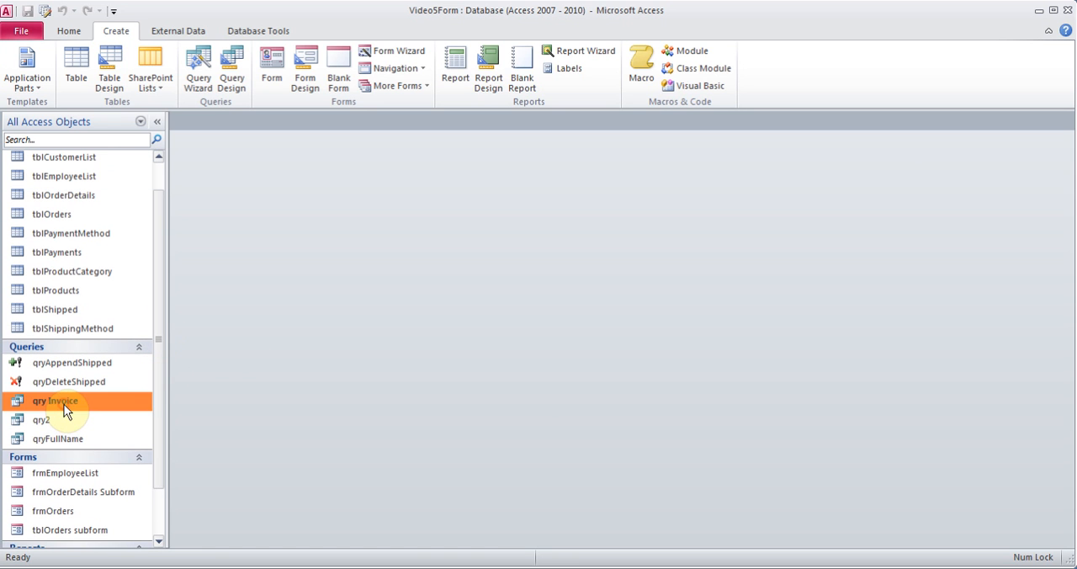
right_click(64, 404)
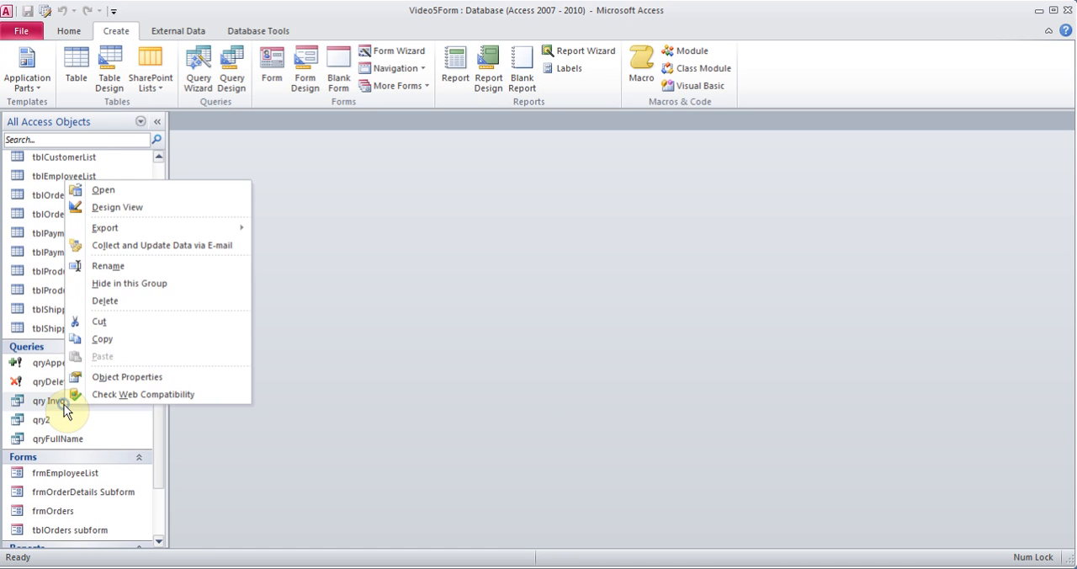
click(133, 213)
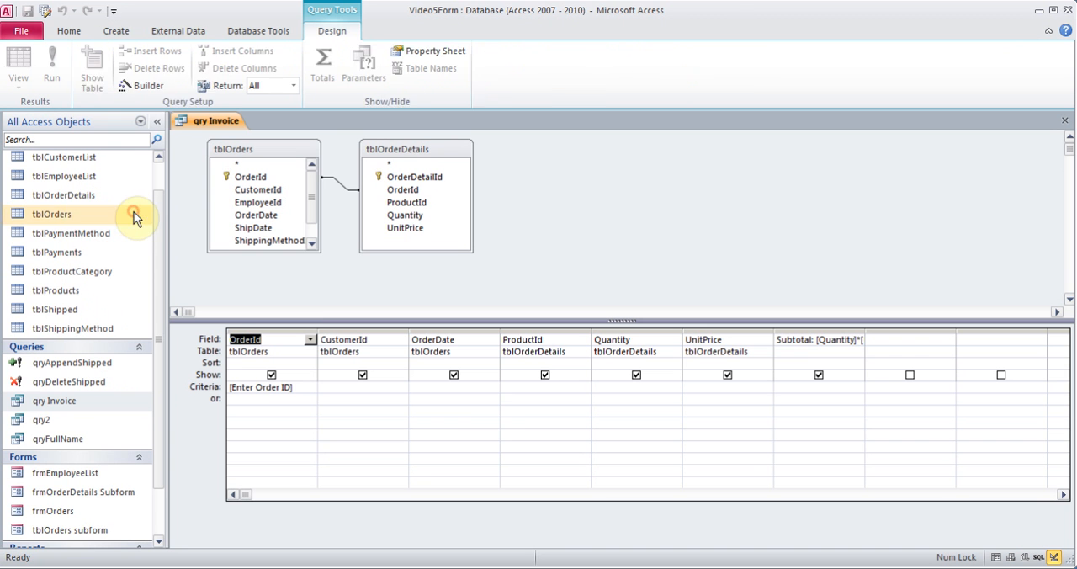
click(793, 339)
right_click(792, 338)
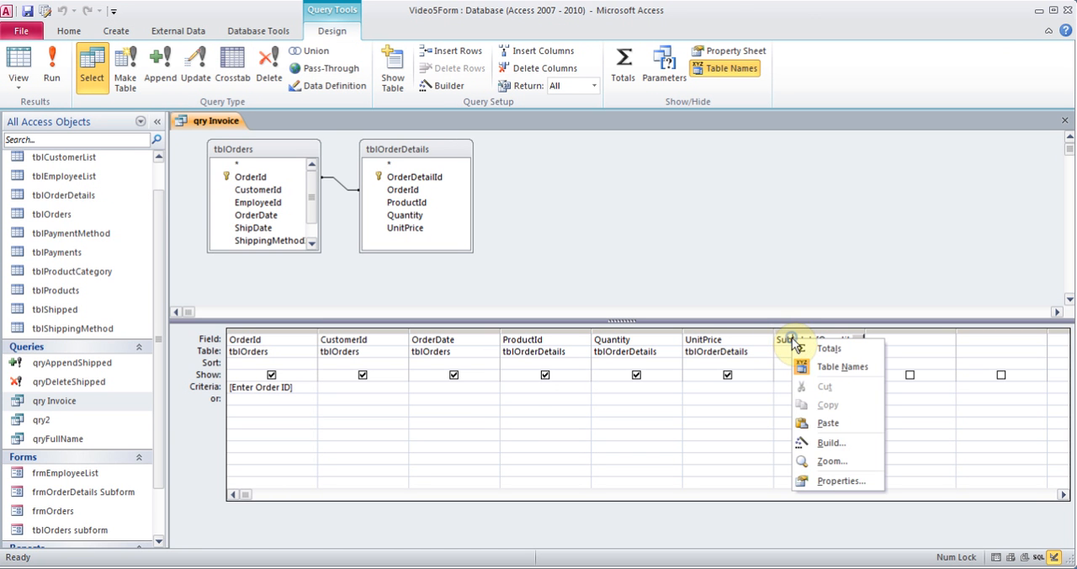
click(831, 443)
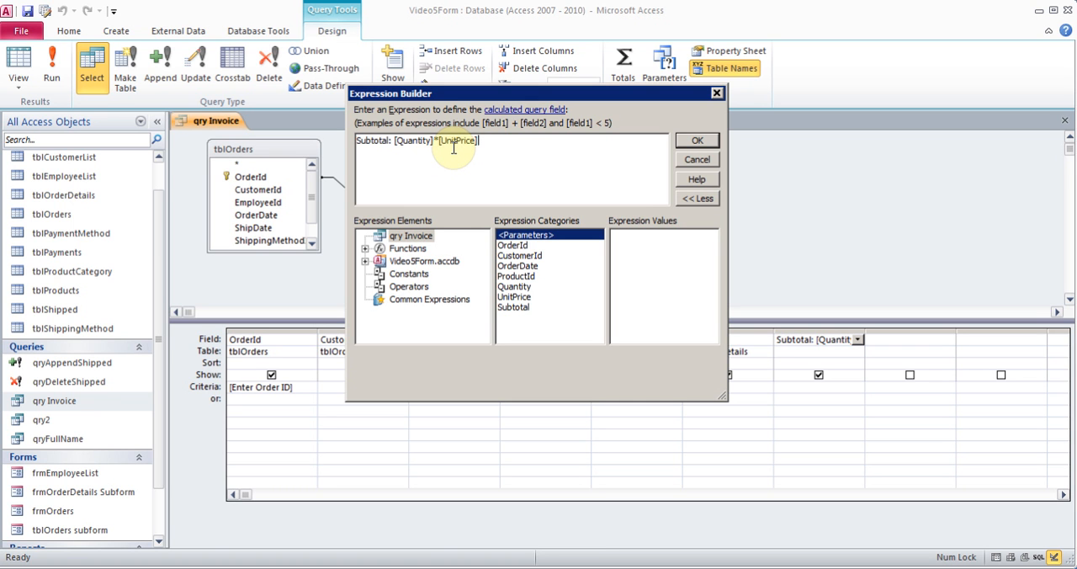
click(718, 93)
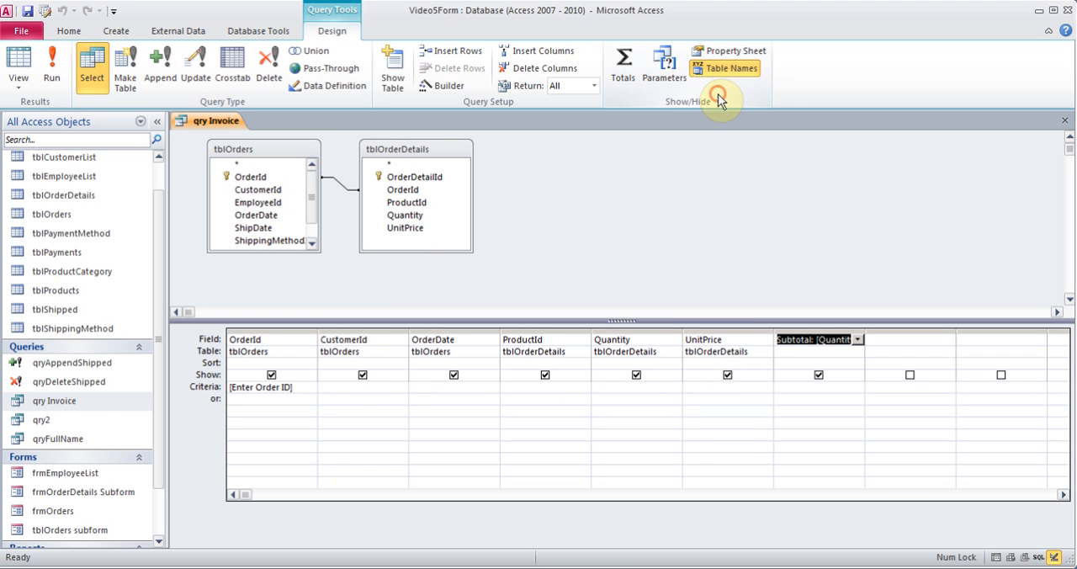
click(1065, 121)
click(539, 330)
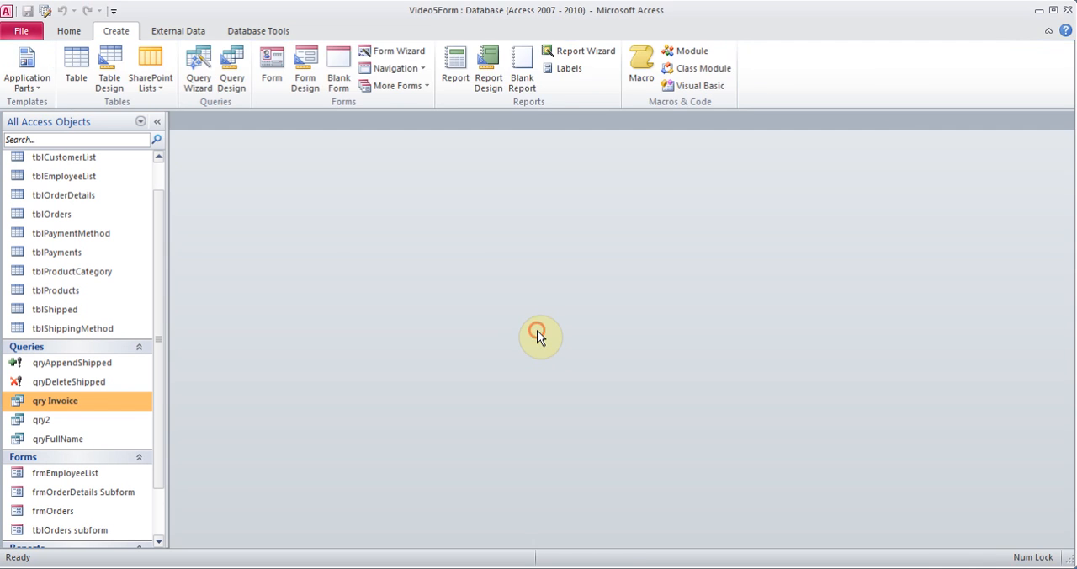
Create a single-record form based on the tblOrderDetails table
drag(159, 252, 157, 215)
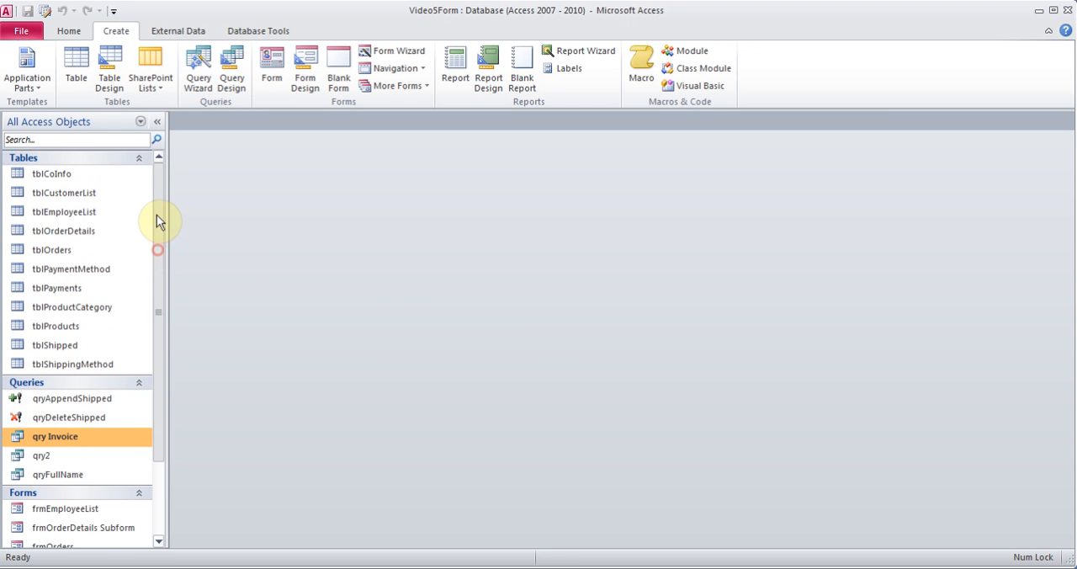
click(101, 231)
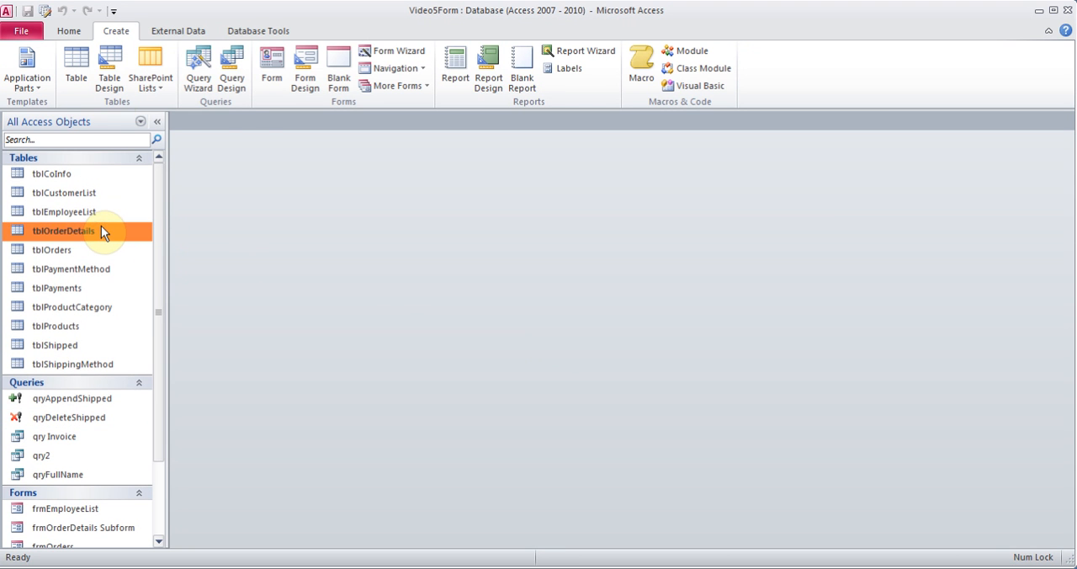
click(271, 70)
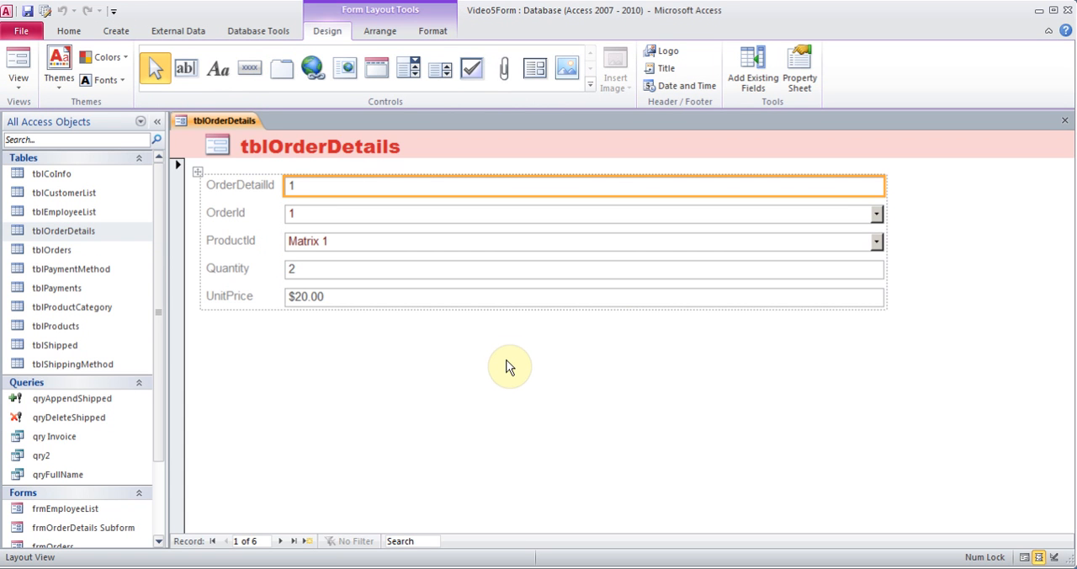
Preview the new order details form in Form view and return to Layout view
click(20, 78)
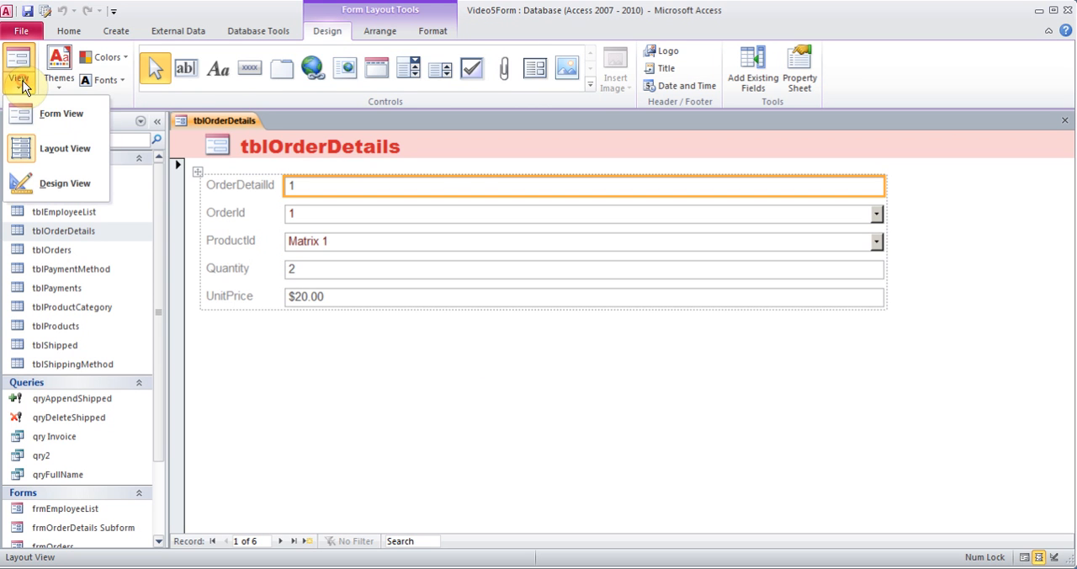
click(47, 118)
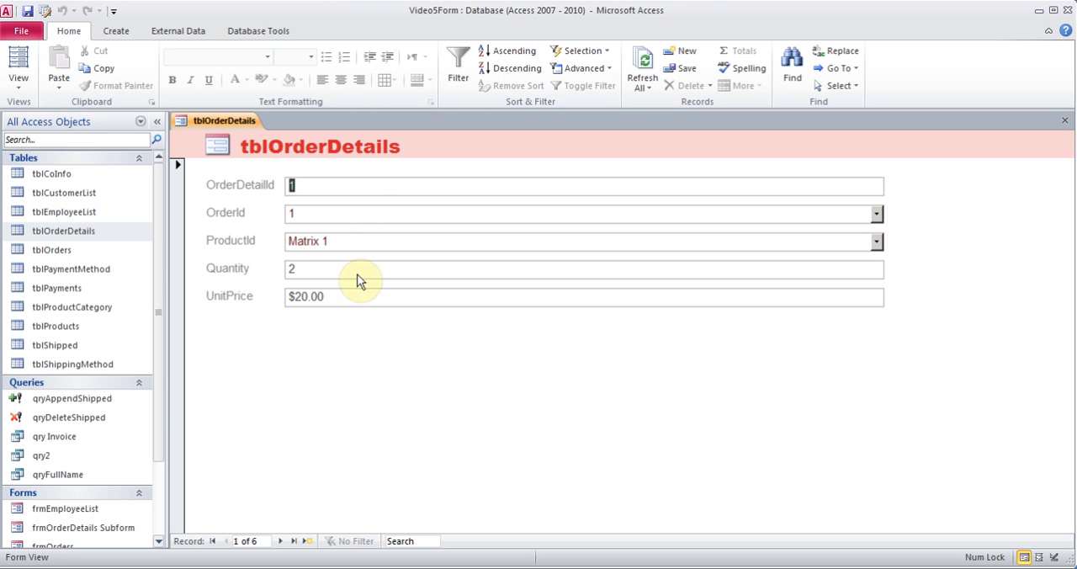
click(21, 79)
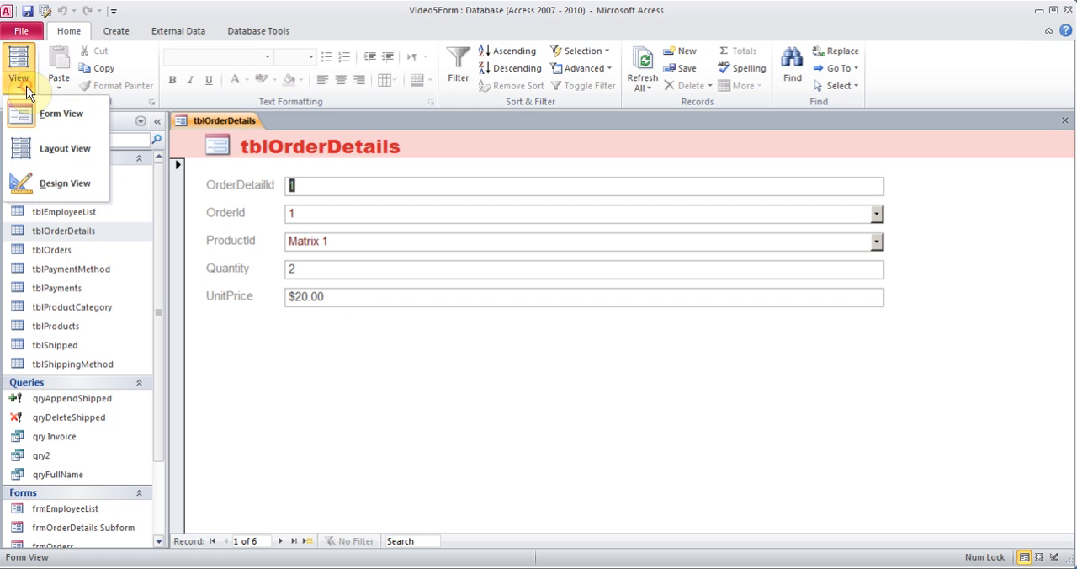
click(48, 153)
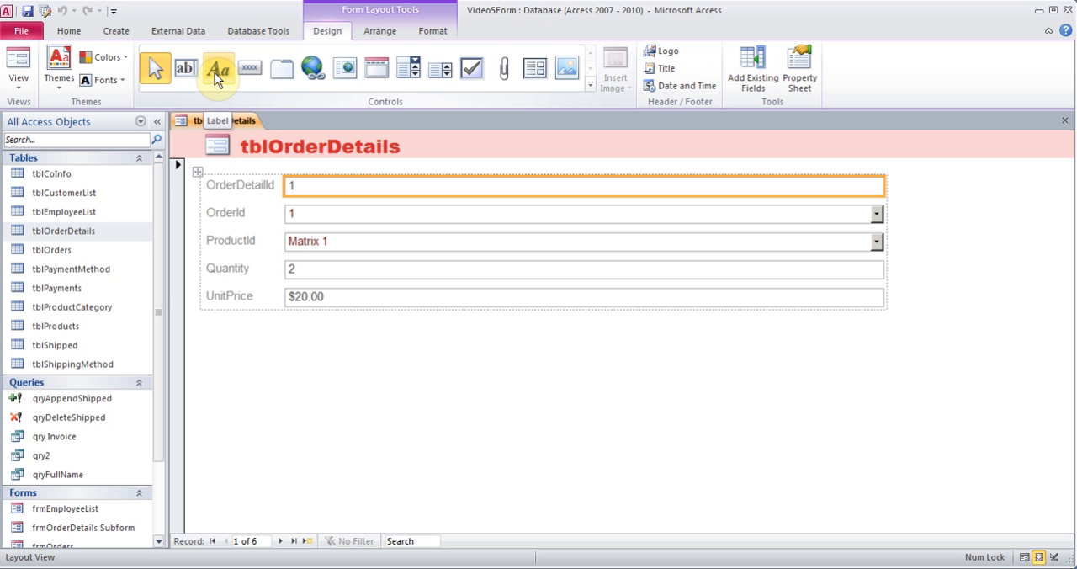
Switch the form to Design view and extend its Detail section to about 2.8 inches high
click(19, 78)
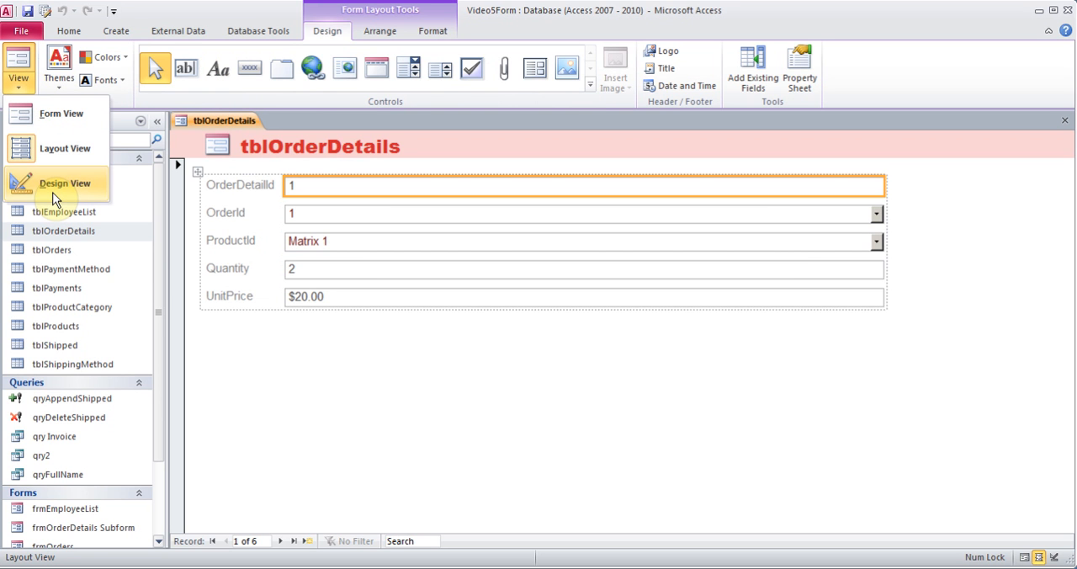
click(55, 187)
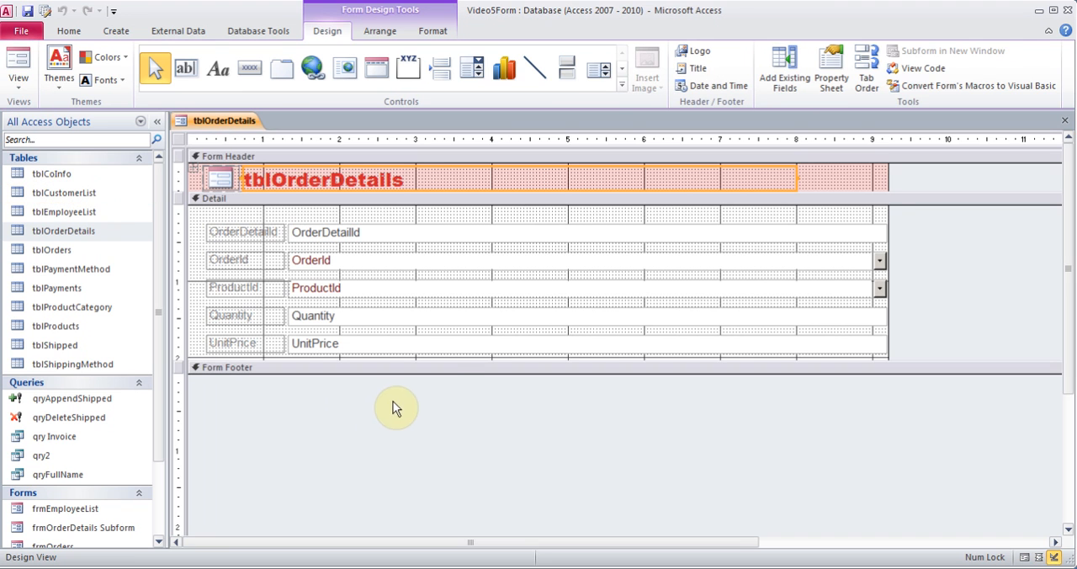
drag(451, 362, 458, 417)
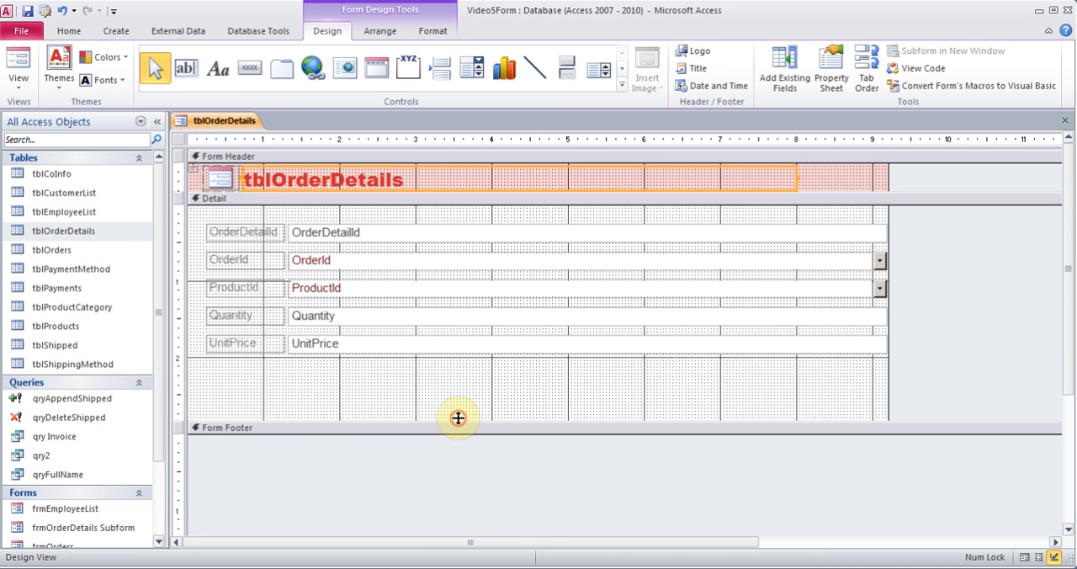
Add a text box about 1.17 by 0.39 inches below UnitPrice in the Detail section and widen its label to about 0.92 inches
click(283, 190)
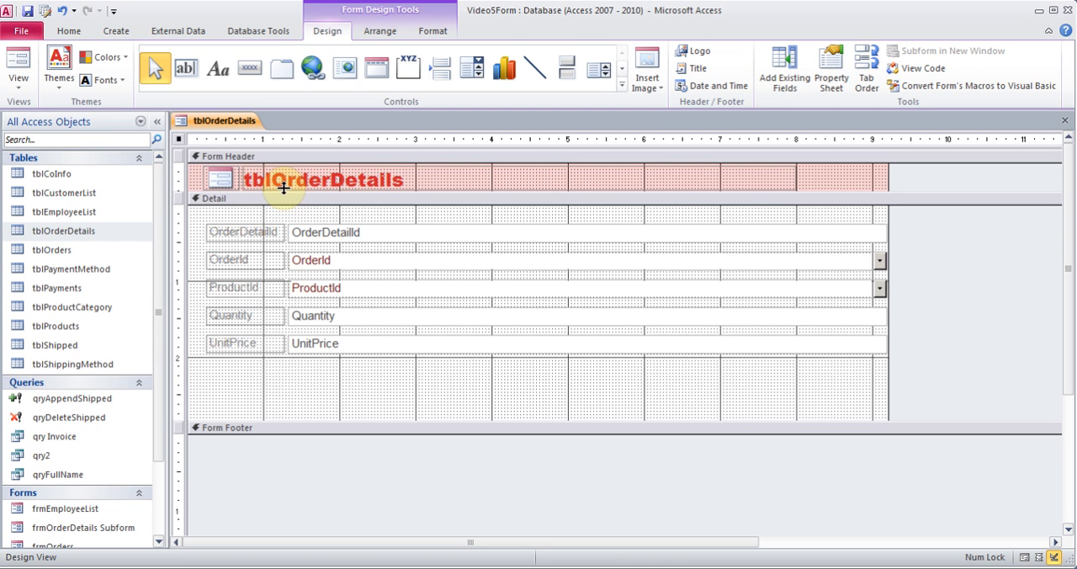
click(186, 69)
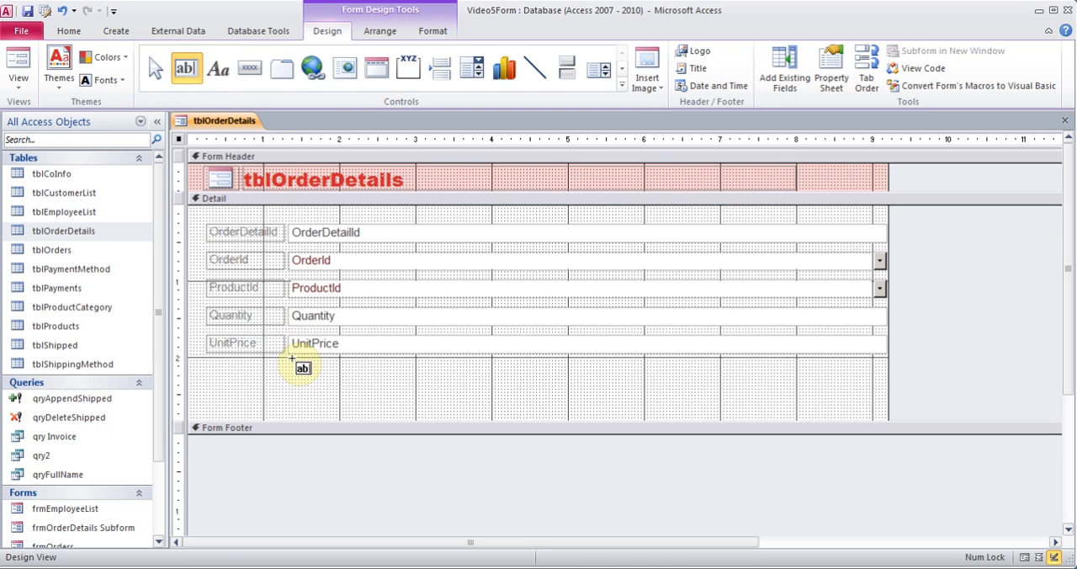
drag(288, 364, 368, 363)
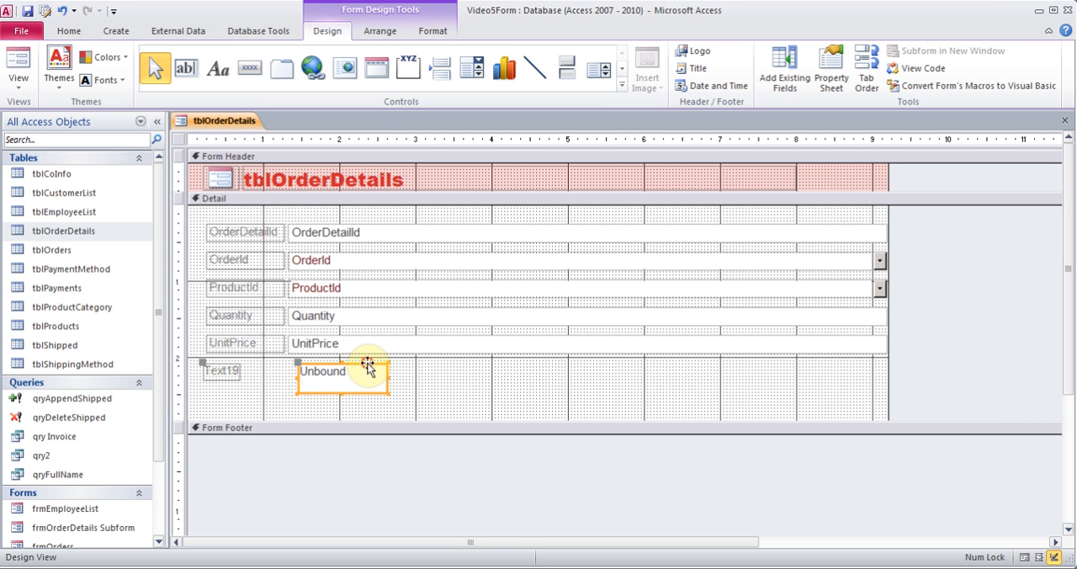
click(228, 371)
click(264, 371)
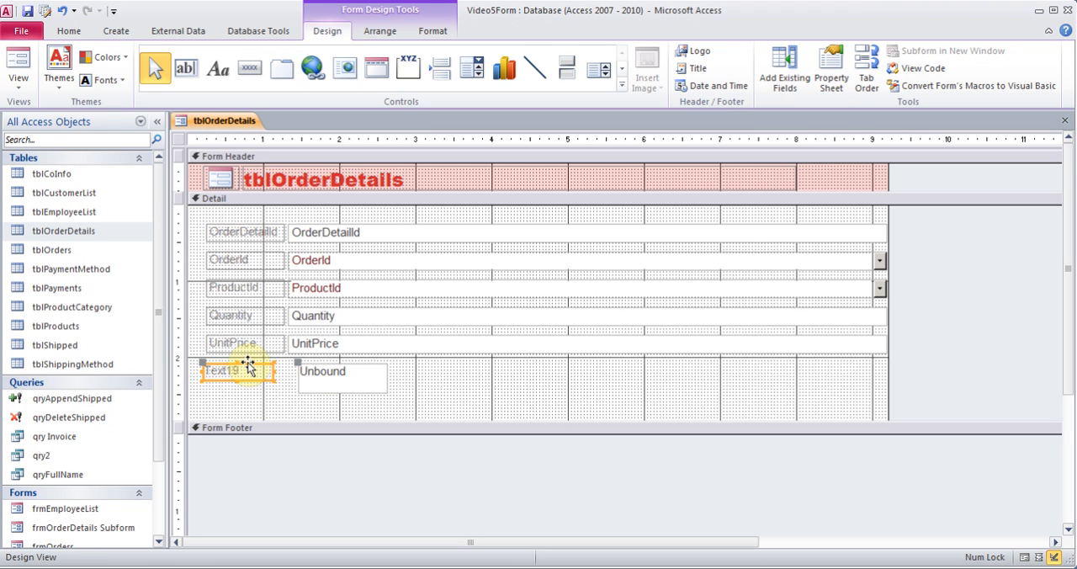
Open the Expression Builder for the Control Source property of the new unbound text box
click(341, 371)
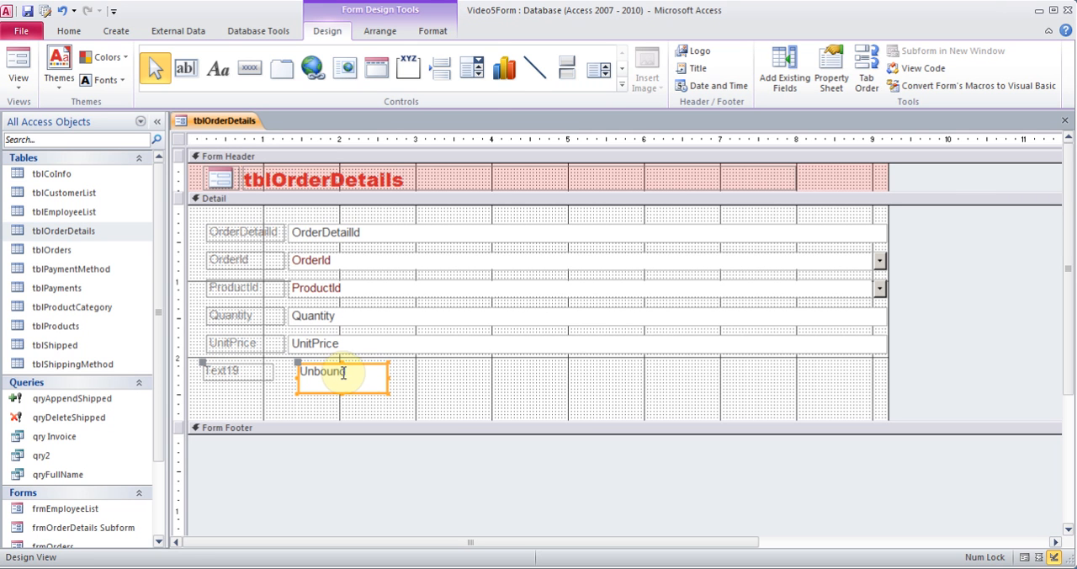
right_click(355, 370)
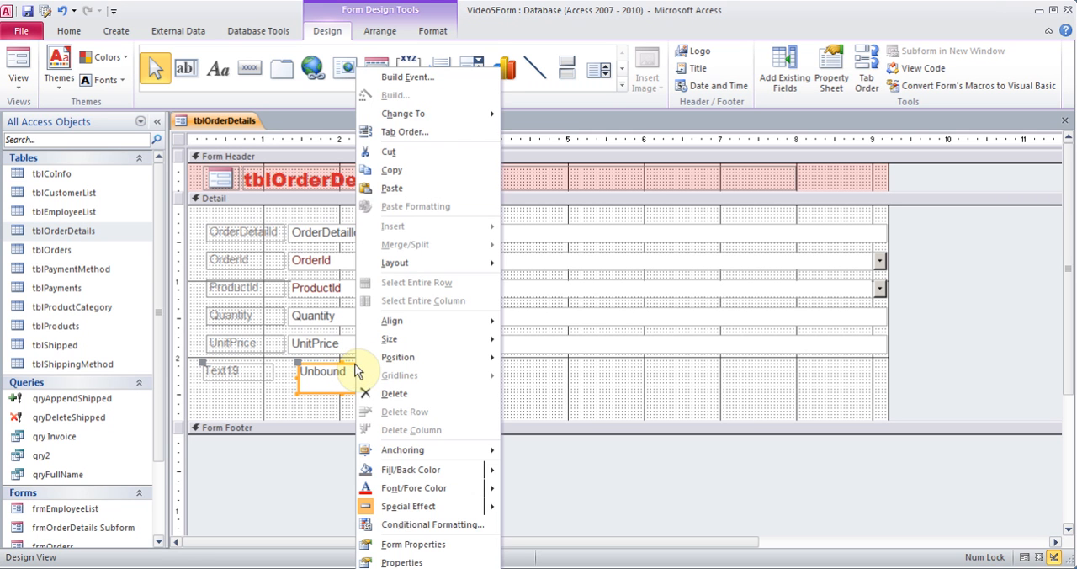
click(401, 563)
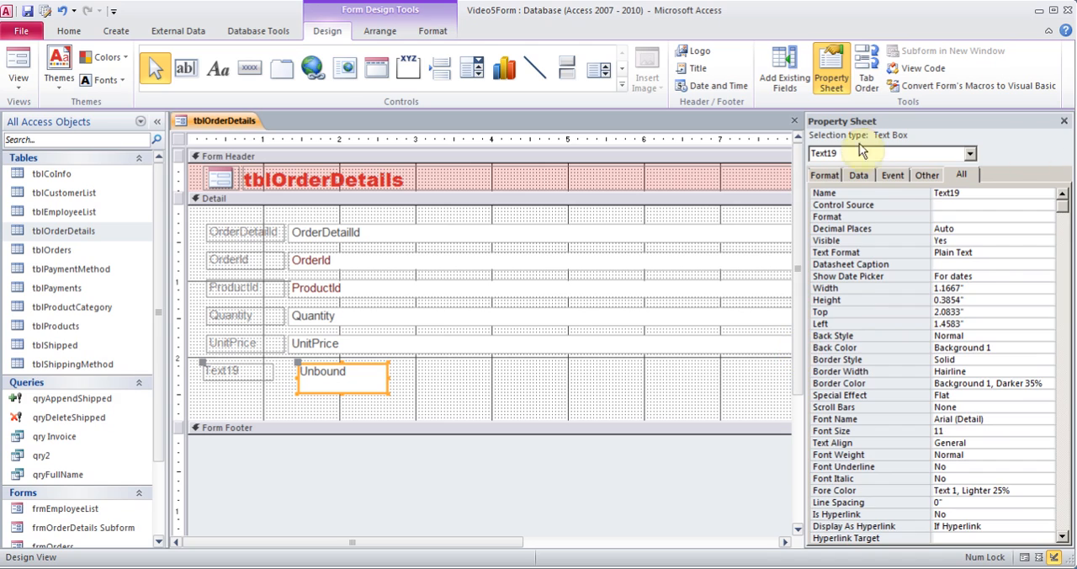
click(856, 175)
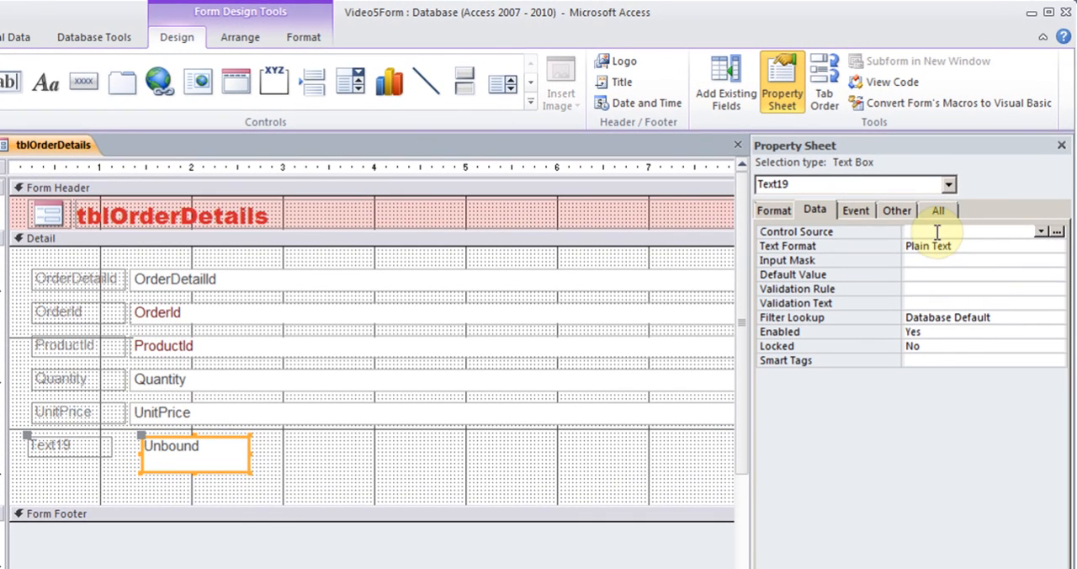
click(937, 233)
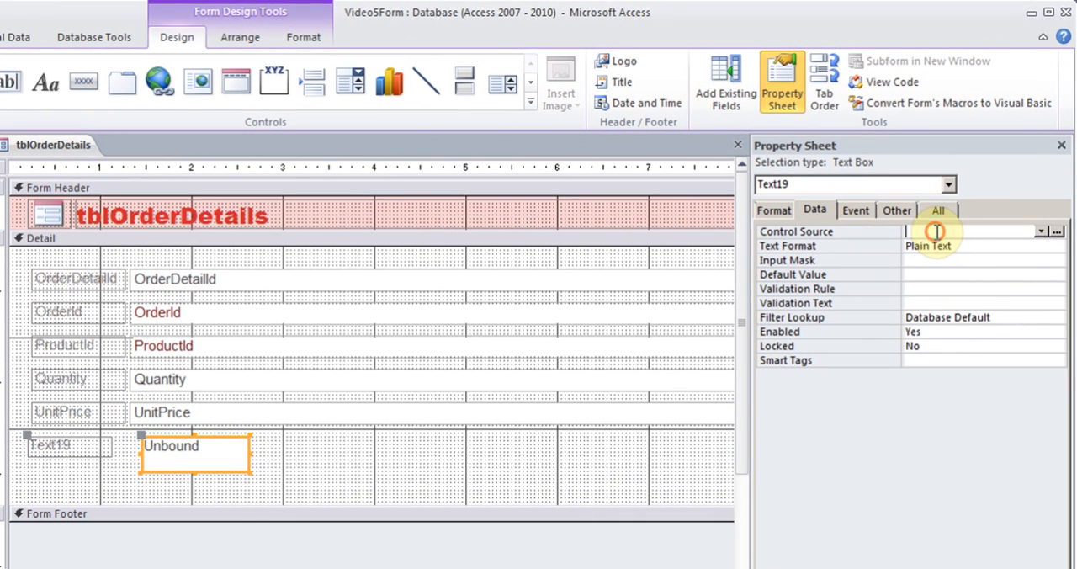
click(1057, 231)
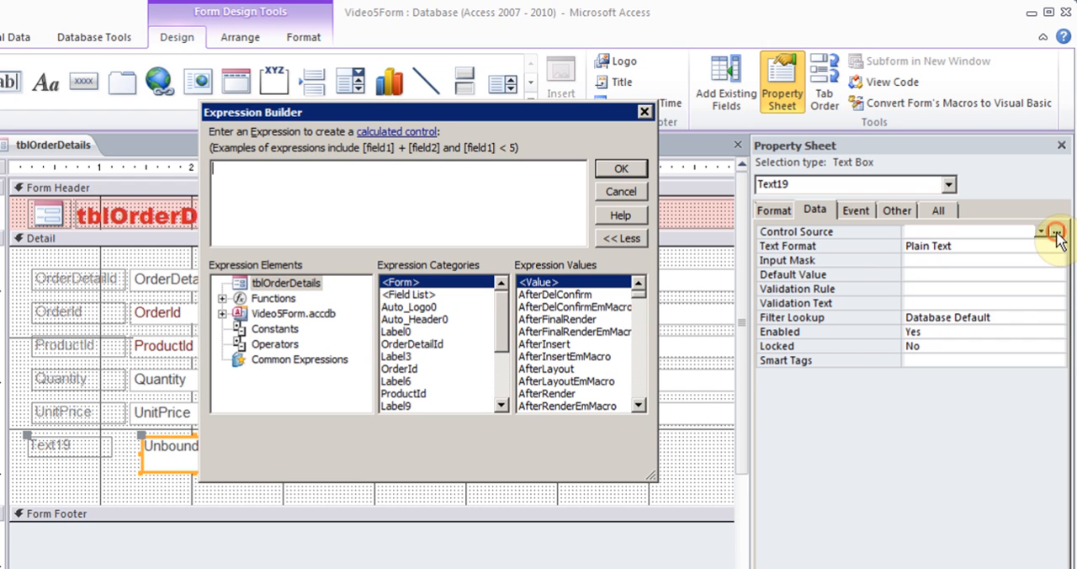
Build the expression =[Quantity]*[UnitPrice] and accept it as the text box's control source
click(356, 190)
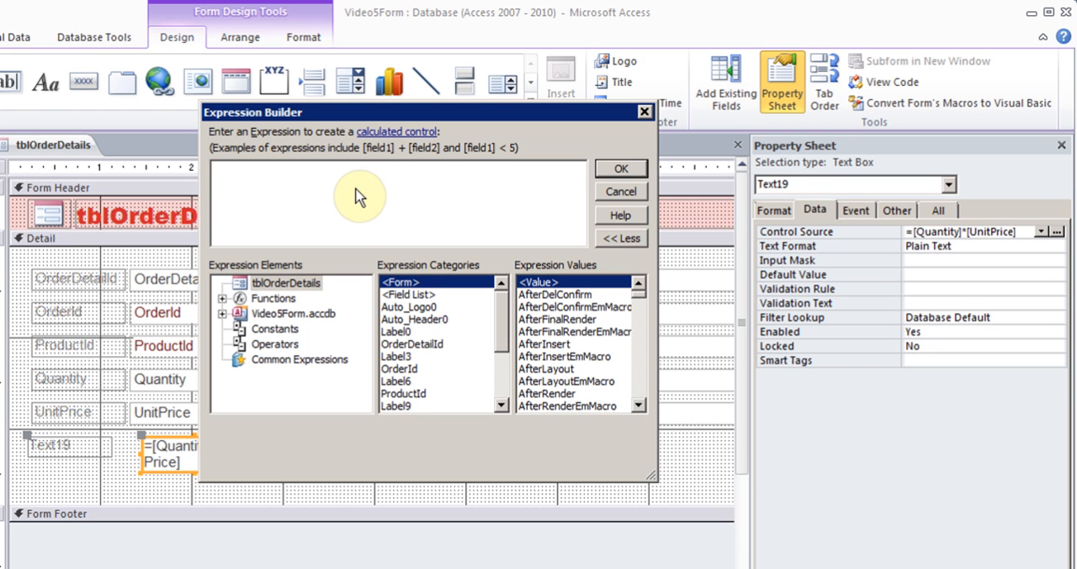
text(=)
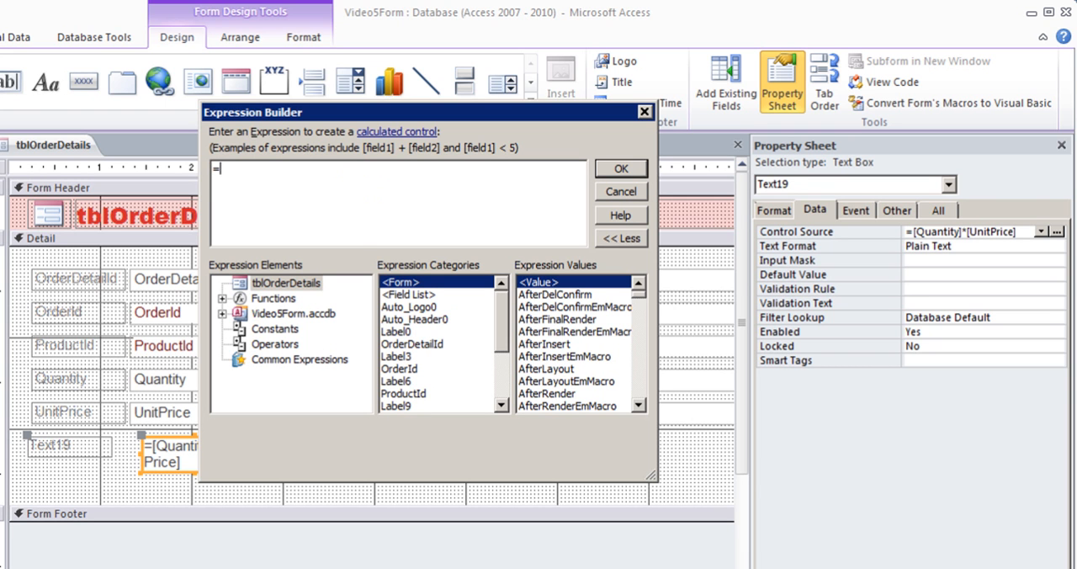
text(qu)
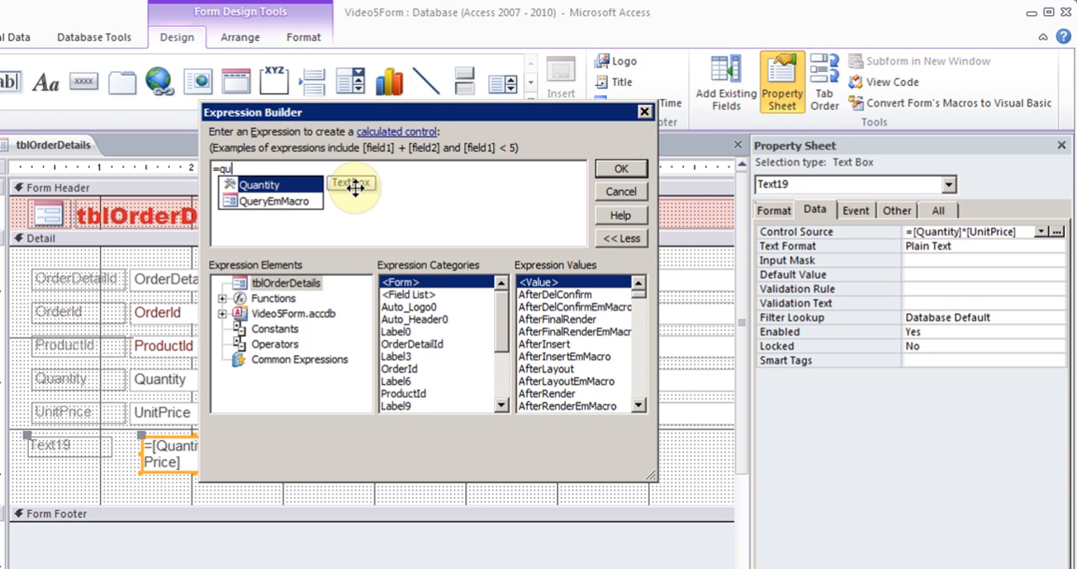
key(BackSpace)
key(BackSpace)
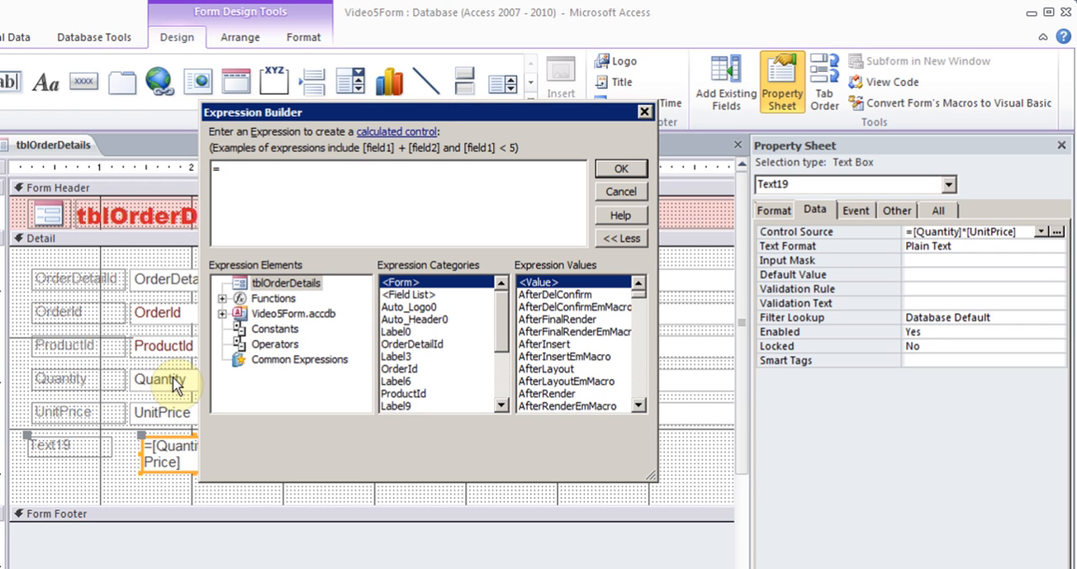
text(Qua)
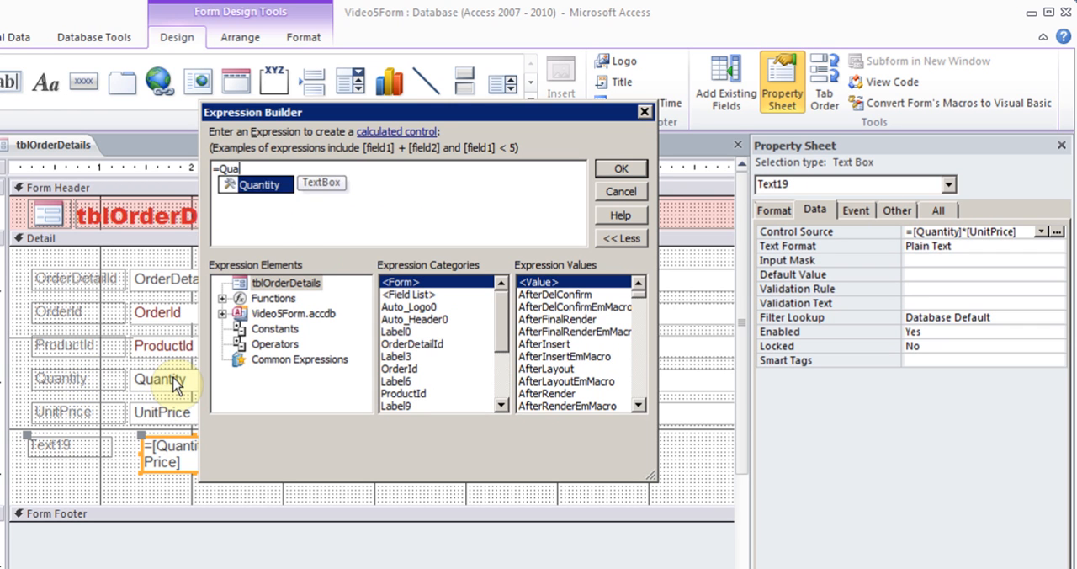
double_click(265, 185)
text(*)
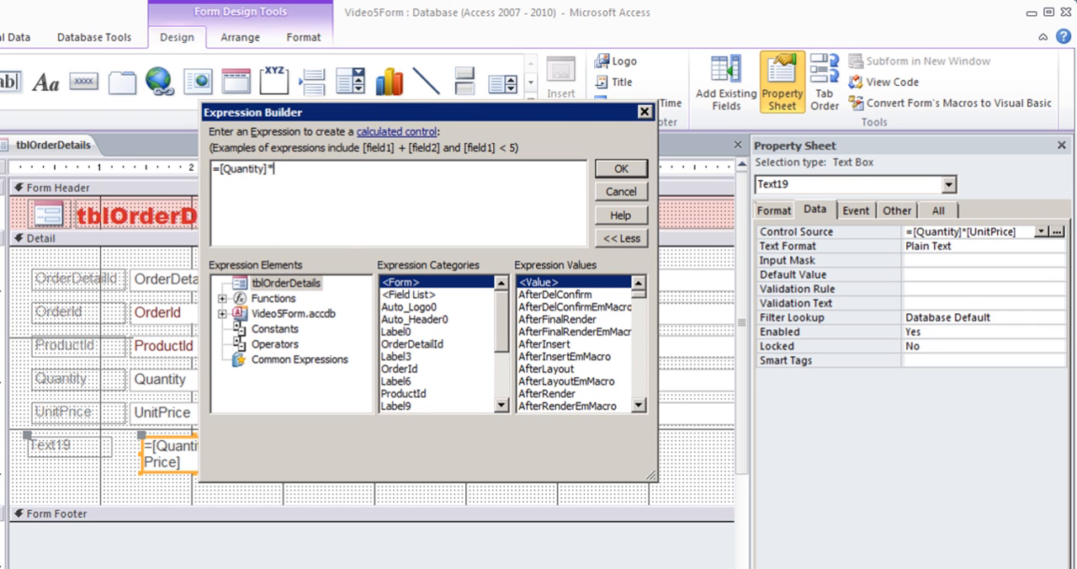
text(Unit)
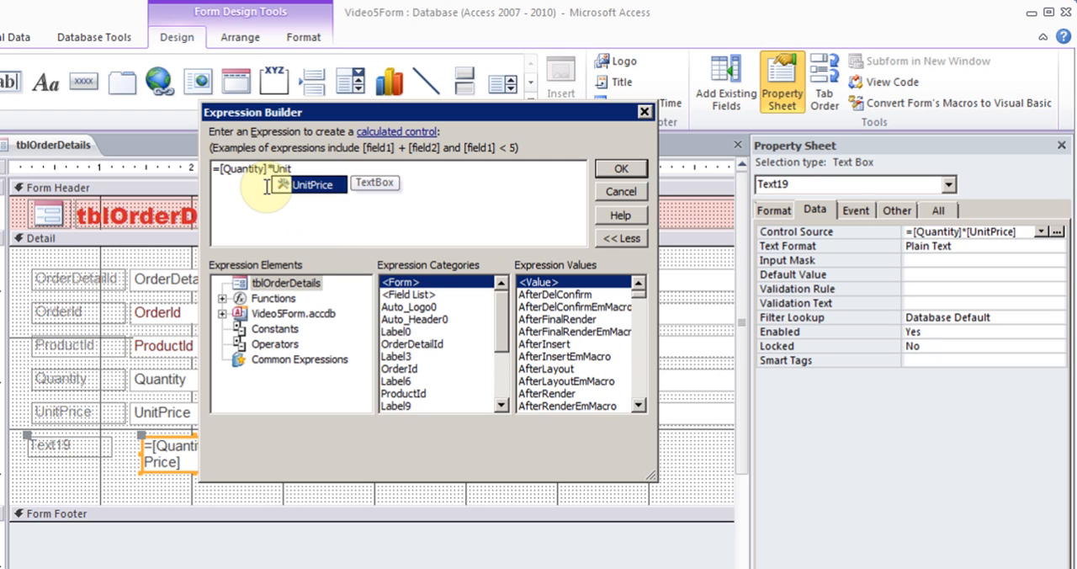
double_click(312, 184)
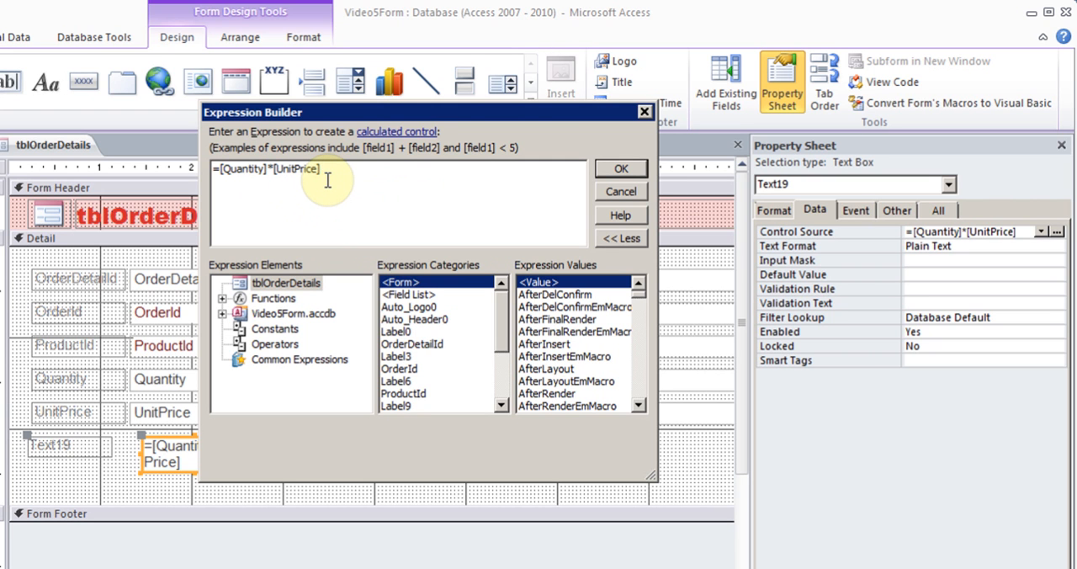
click(621, 170)
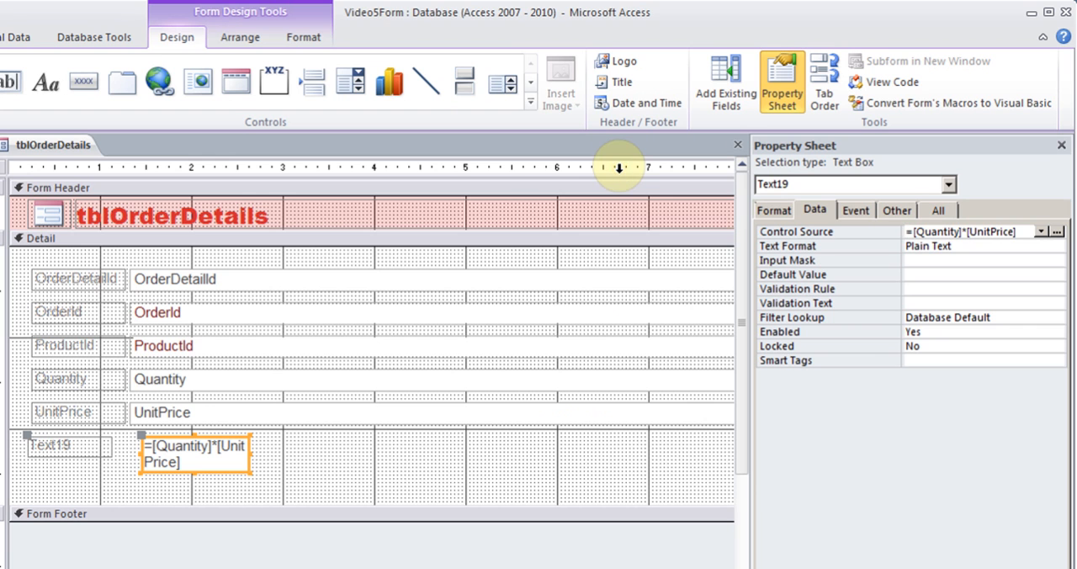
Set the calculated text box's Format property to Currency and close its properties
click(971, 246)
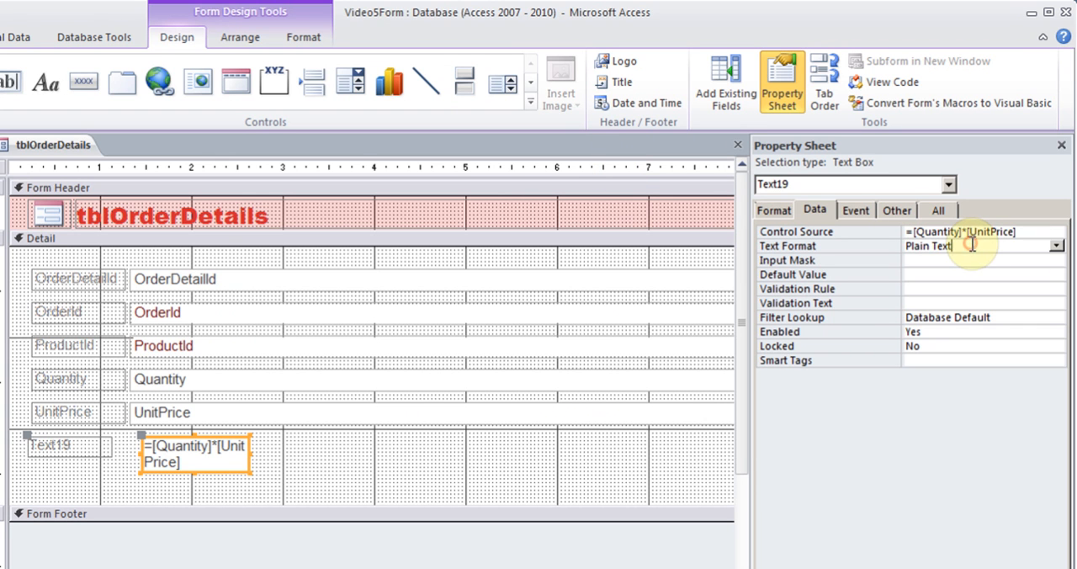
click(1056, 245)
click(1056, 246)
click(774, 211)
click(1012, 228)
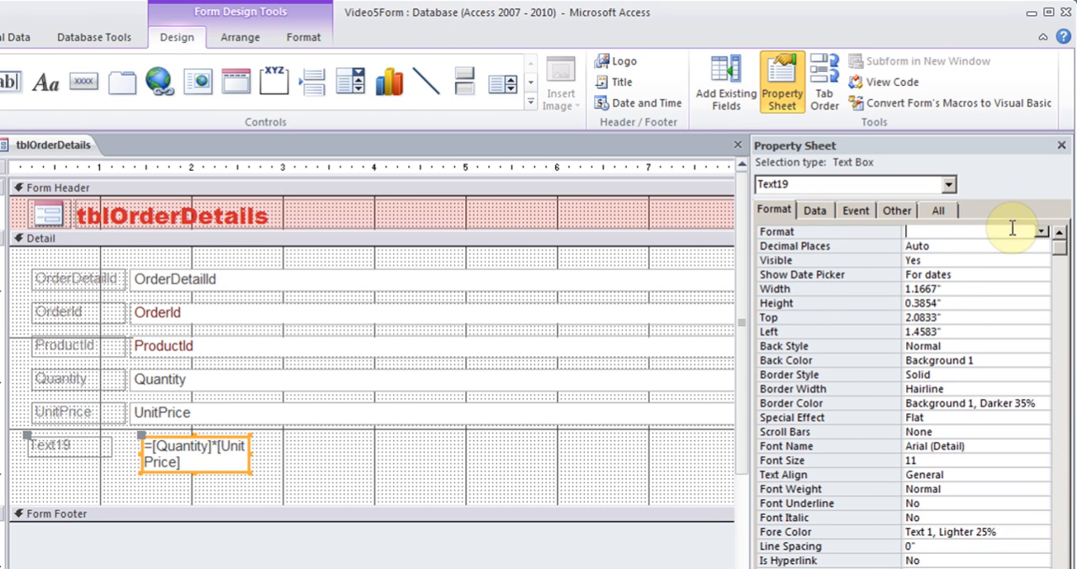
click(1042, 231)
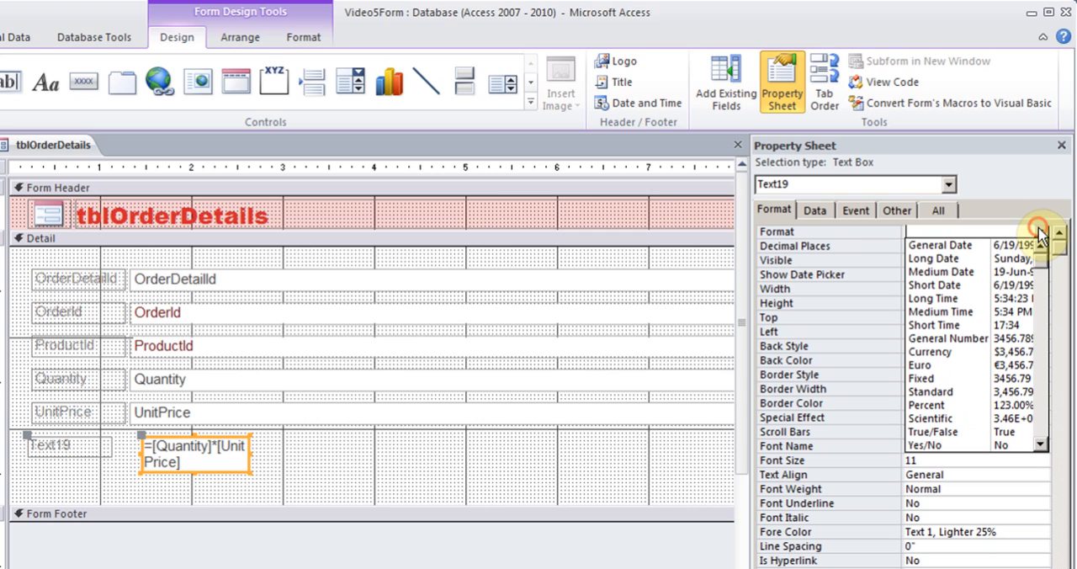
click(1020, 351)
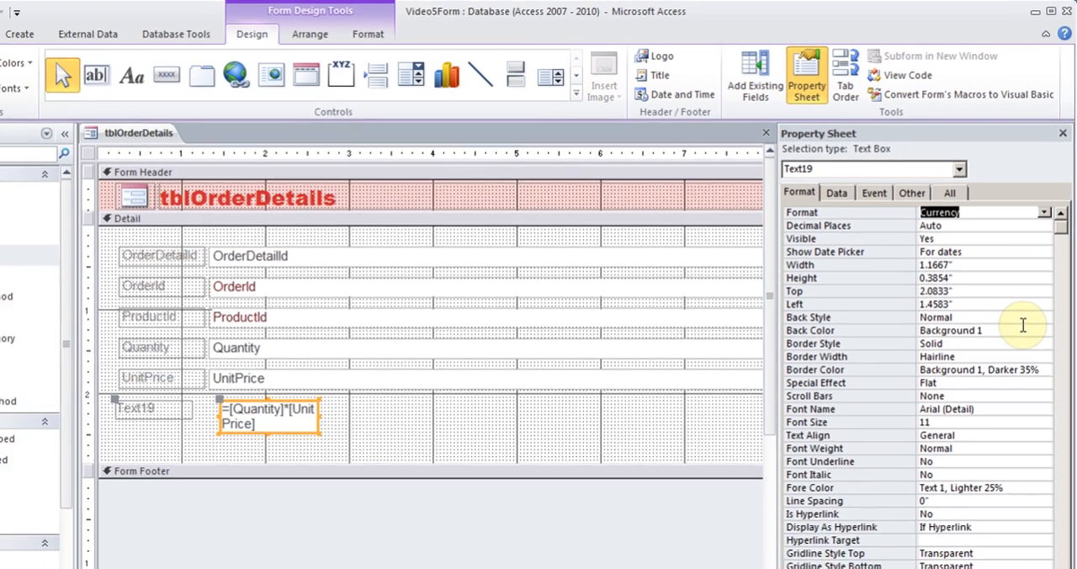
click(1063, 133)
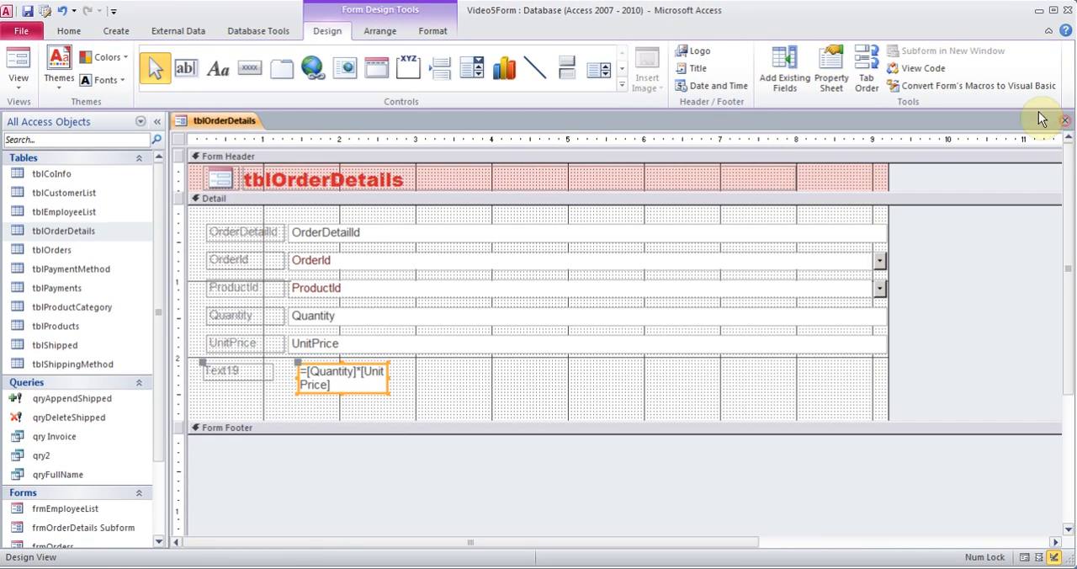
Preview the calculated field in Form view and return to Design view
click(32, 81)
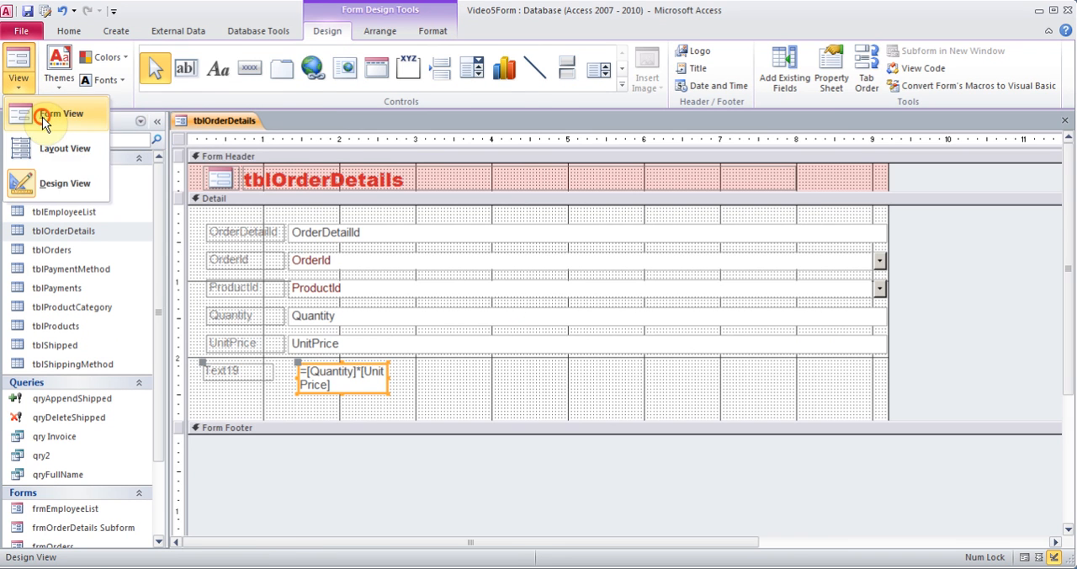
click(42, 117)
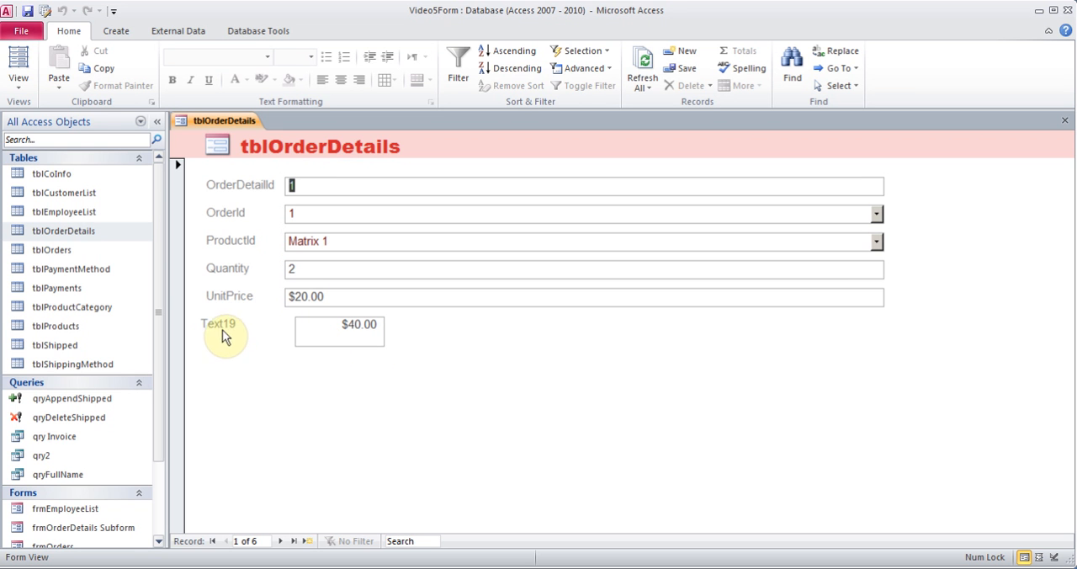
click(19, 78)
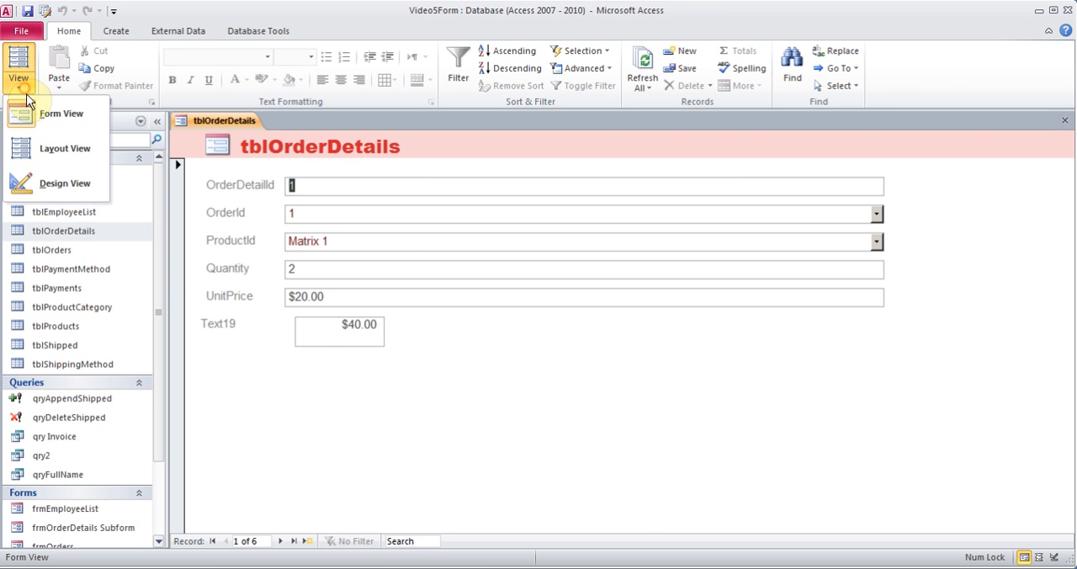
click(52, 185)
Change the caption of the calculated text box's label to Subtotal, close its properties and deselect the label
click(232, 369)
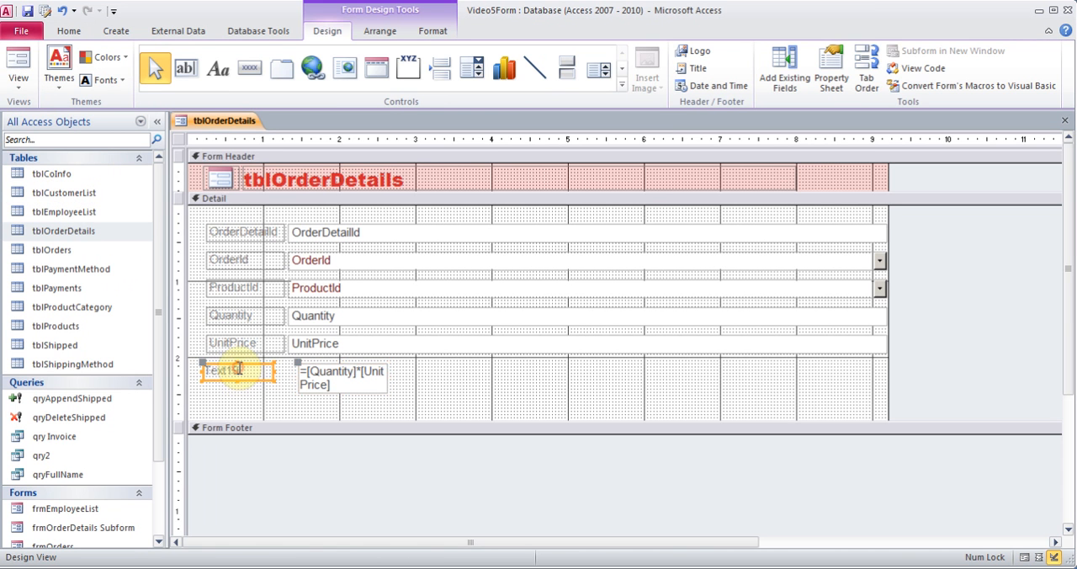
right_click(236, 368)
click(282, 561)
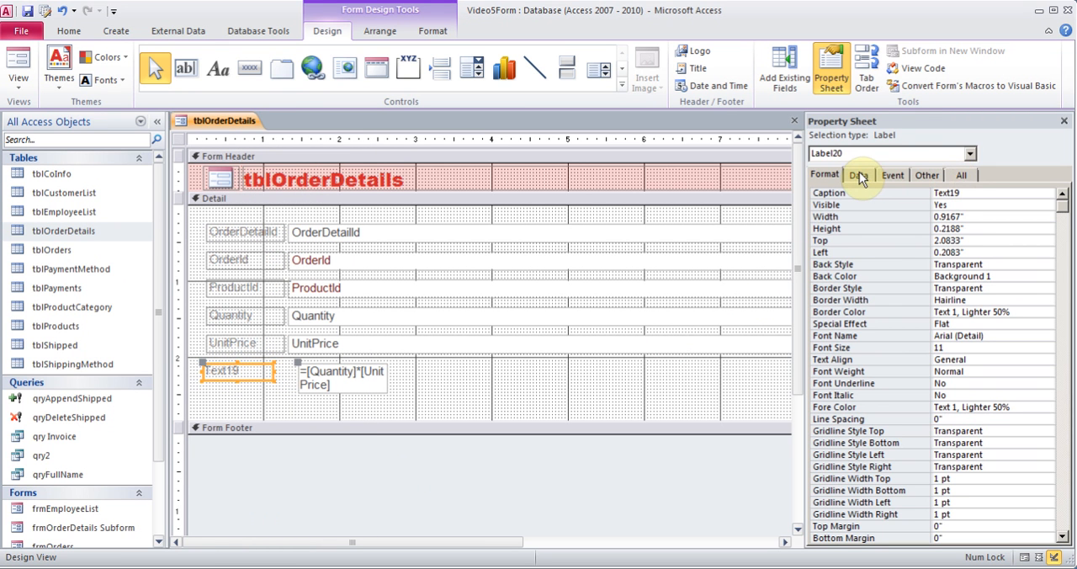
click(968, 193)
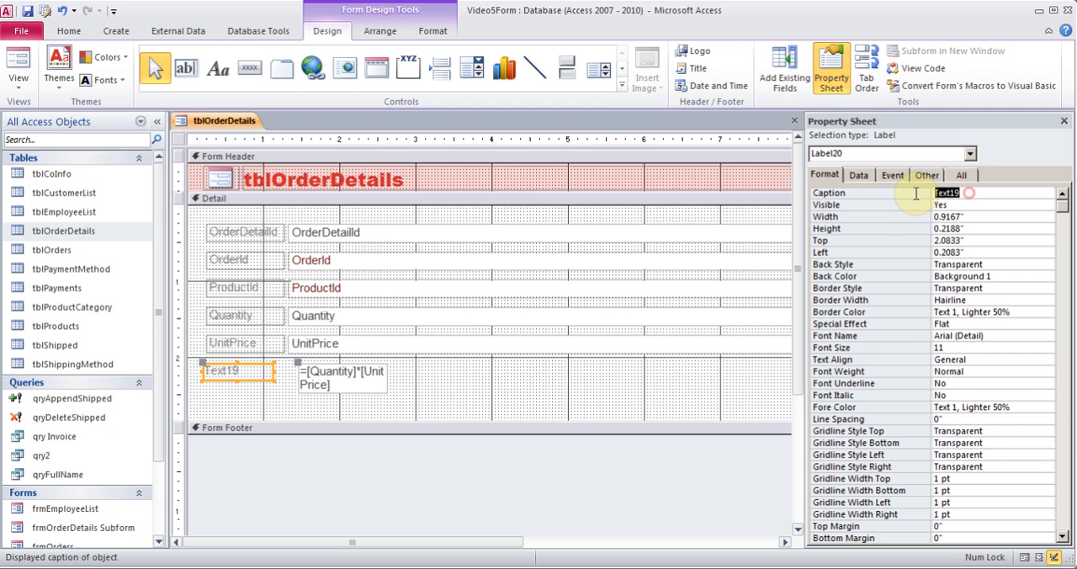
click(915, 193)
text(S)
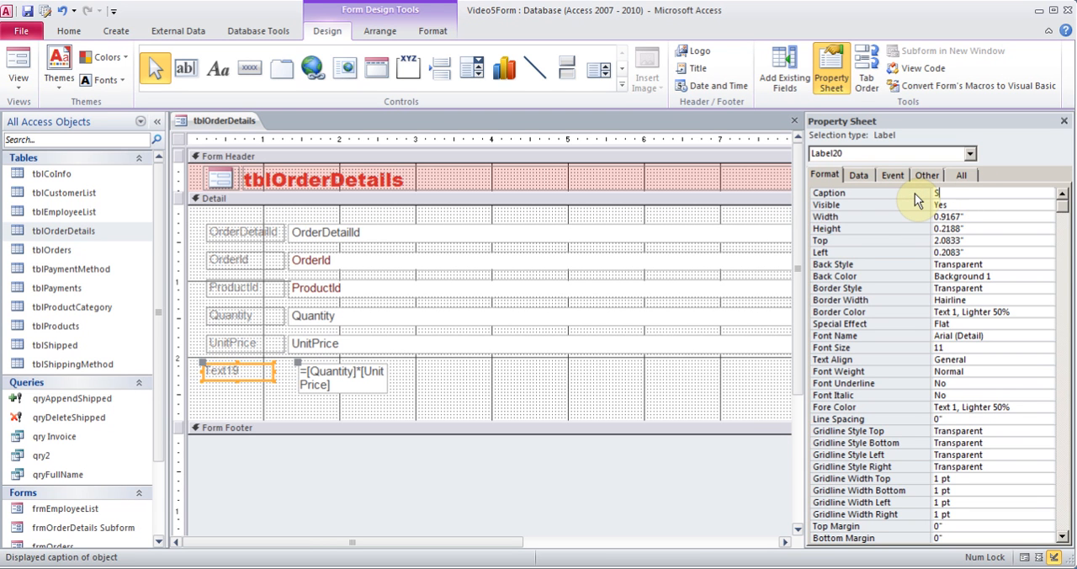
text(ubtotal)
click(1064, 121)
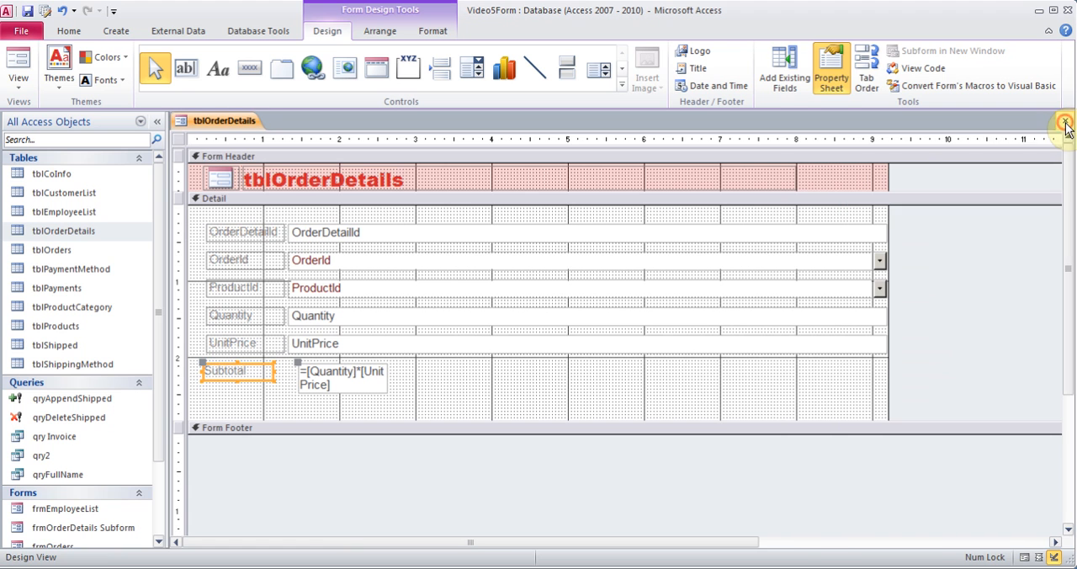
click(486, 387)
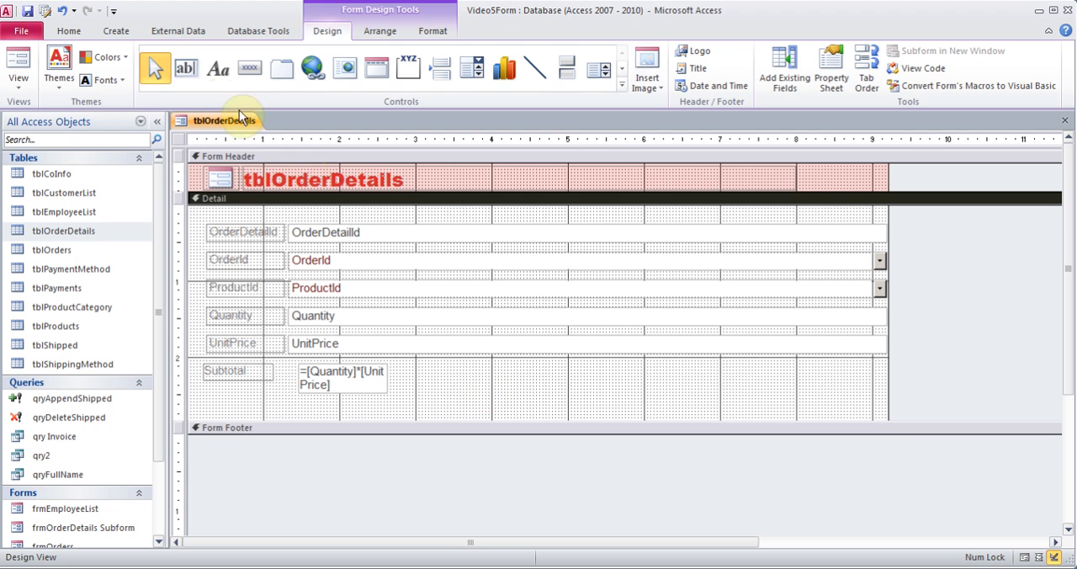
Place a new text box in the Detail section on the Subtotal row and open its data properties
click(189, 74)
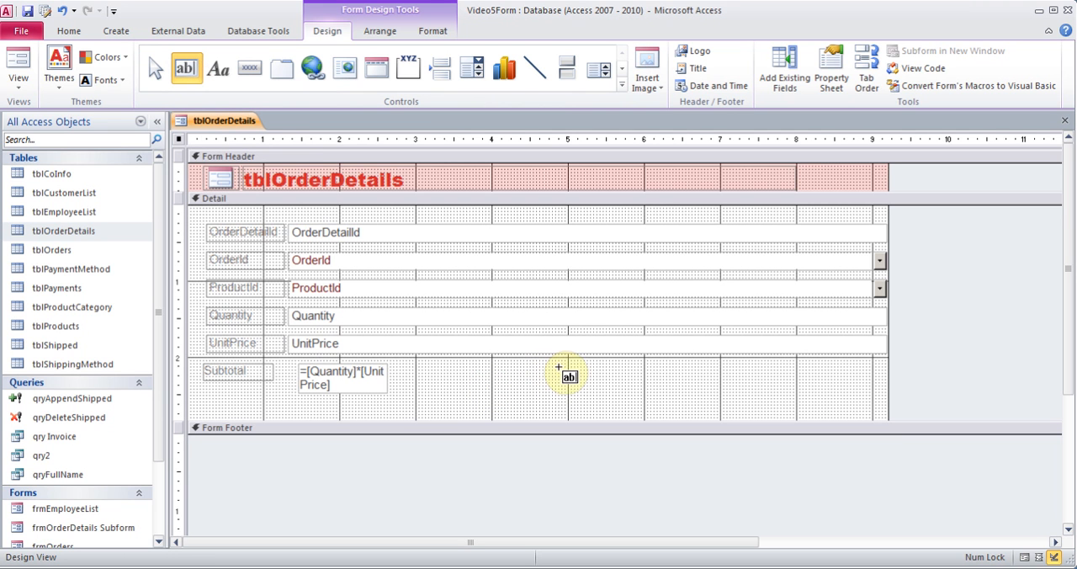
drag(581, 368, 685, 393)
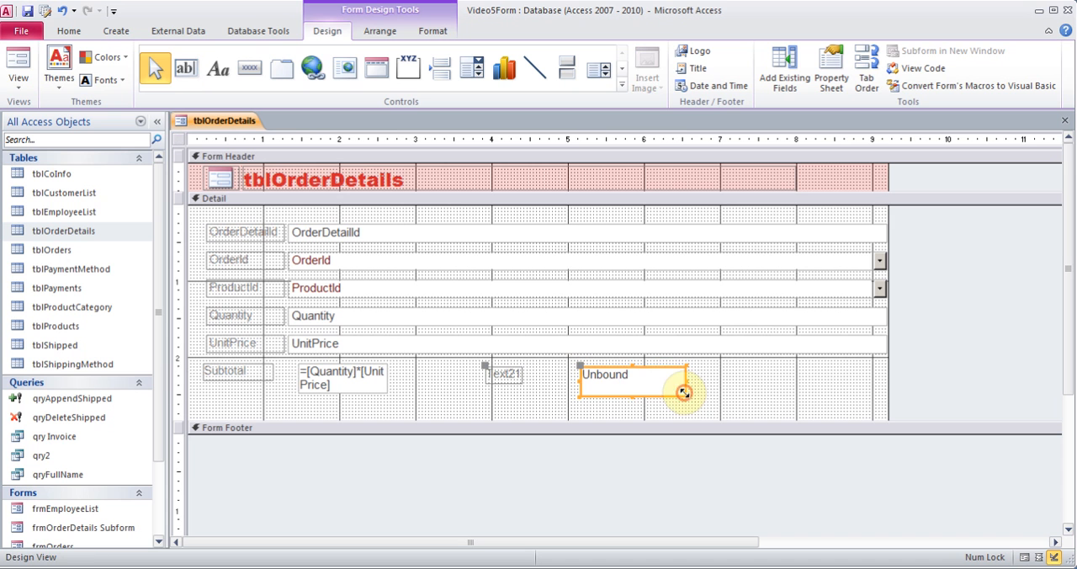
right_click(641, 368)
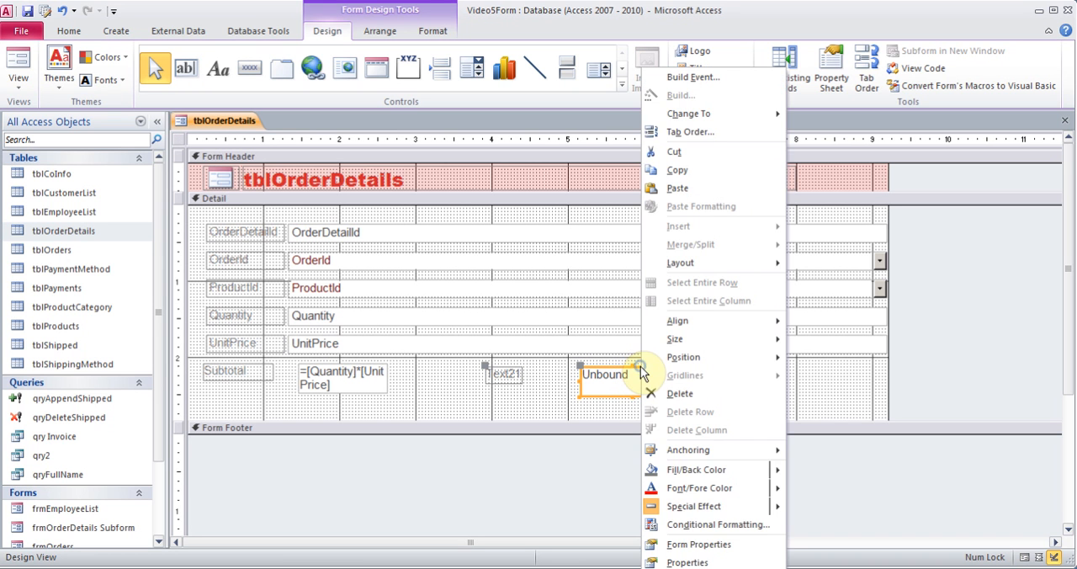
click(694, 561)
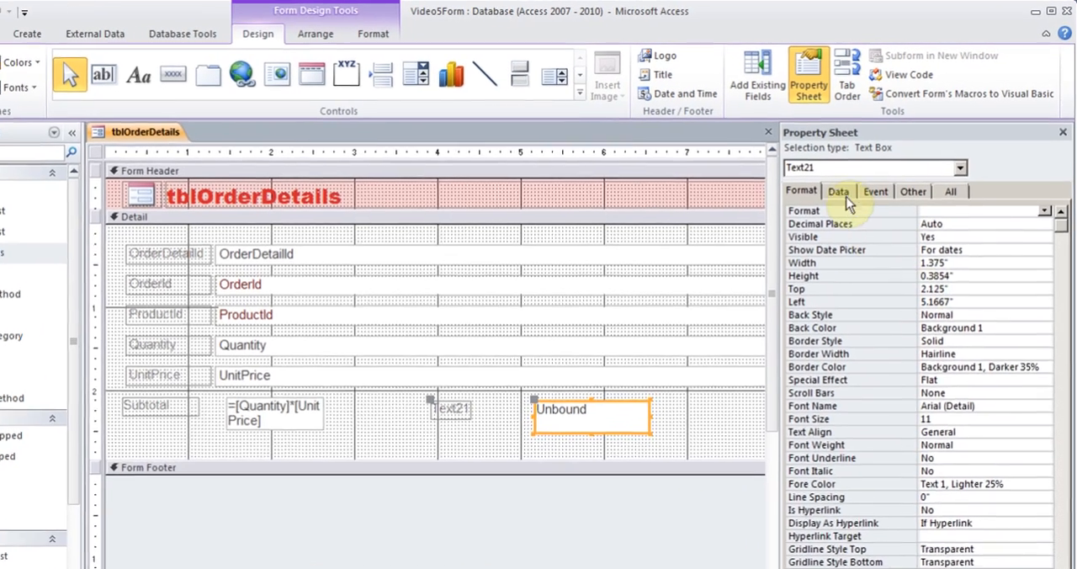
click(850, 181)
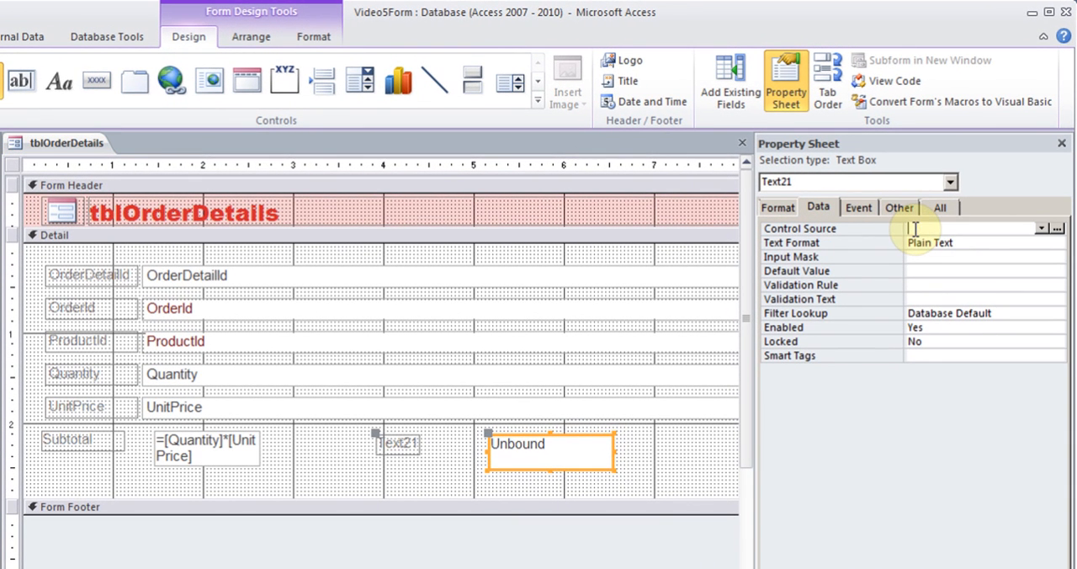
Start an IIf expression with the condition [Quantity]>2 in the Expression Builder for the new text box's control source
click(1057, 229)
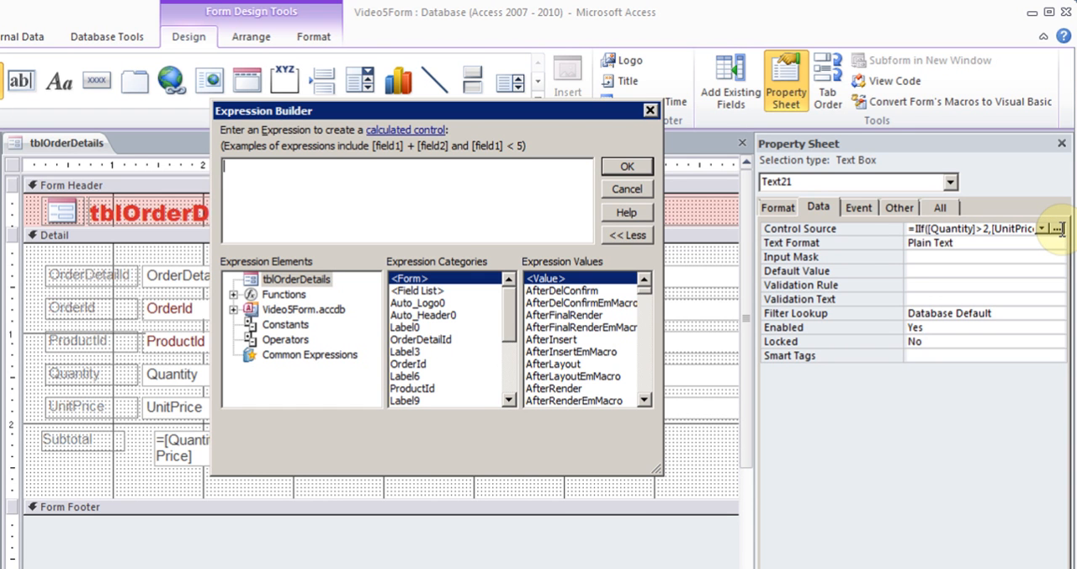
text(=)
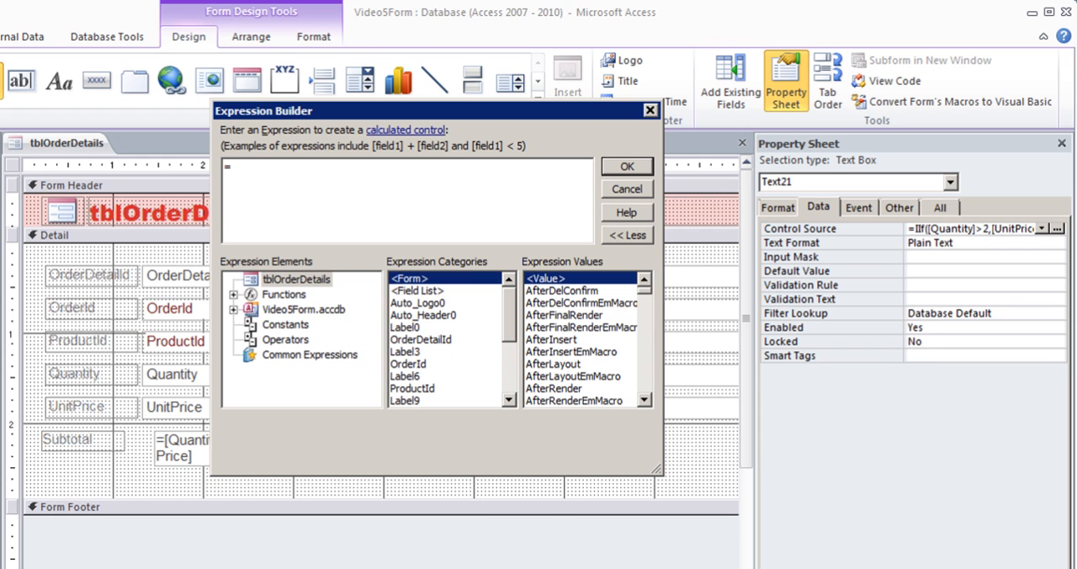
text(ii)
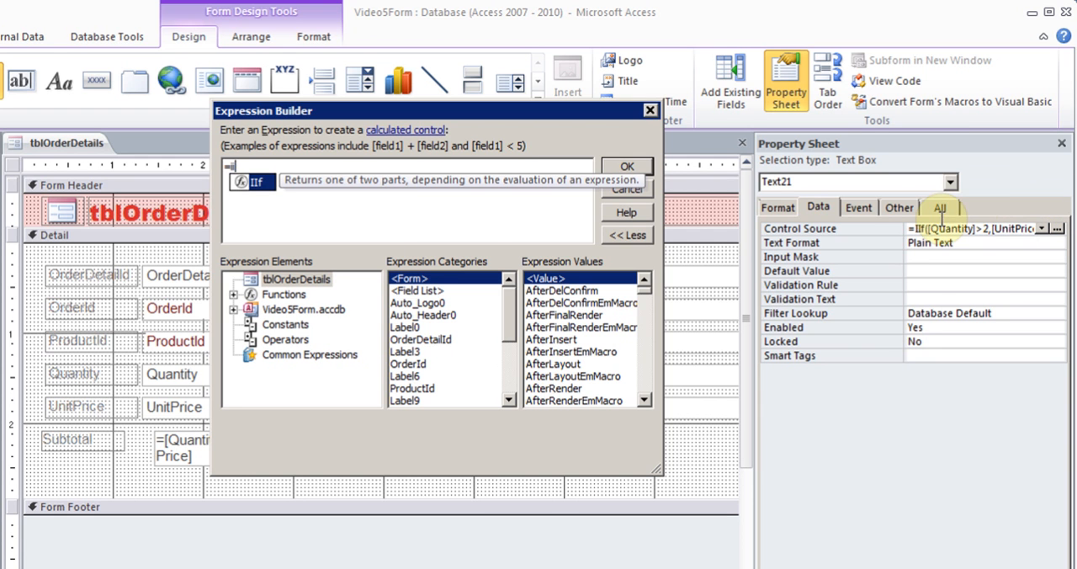
double_click(256, 181)
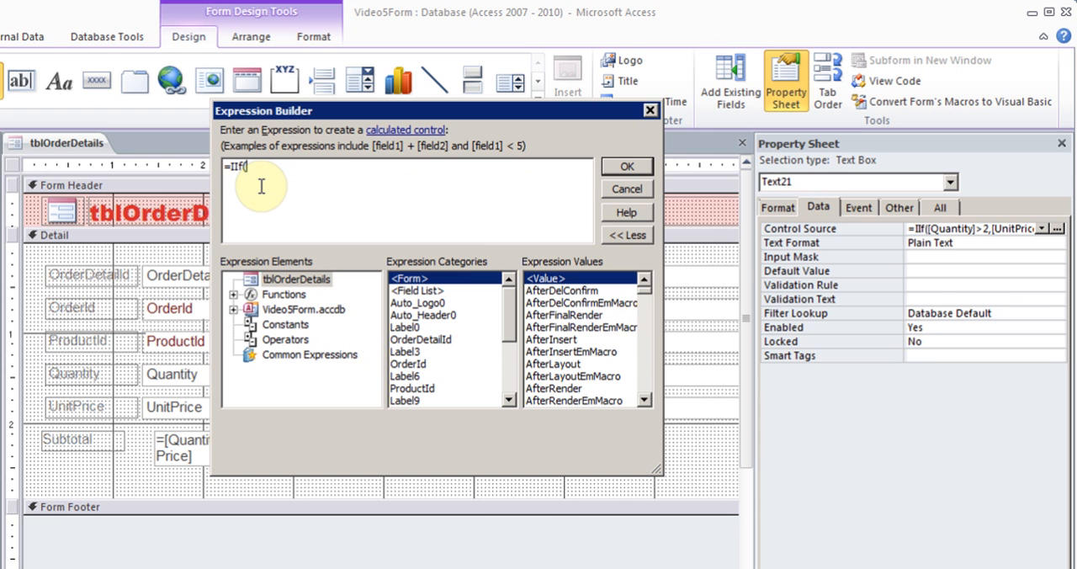
text(Q)
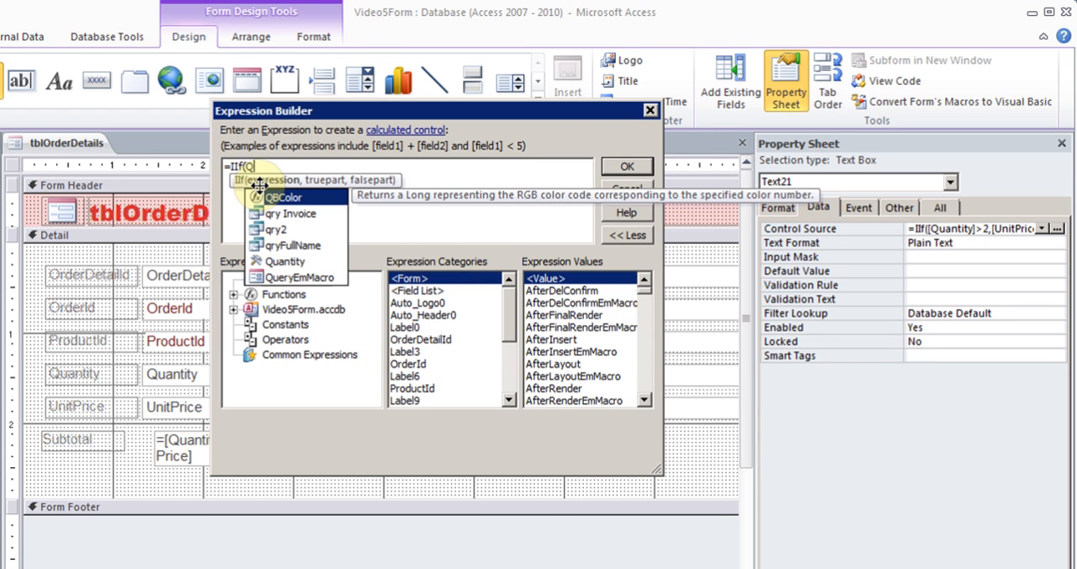
double_click(303, 262)
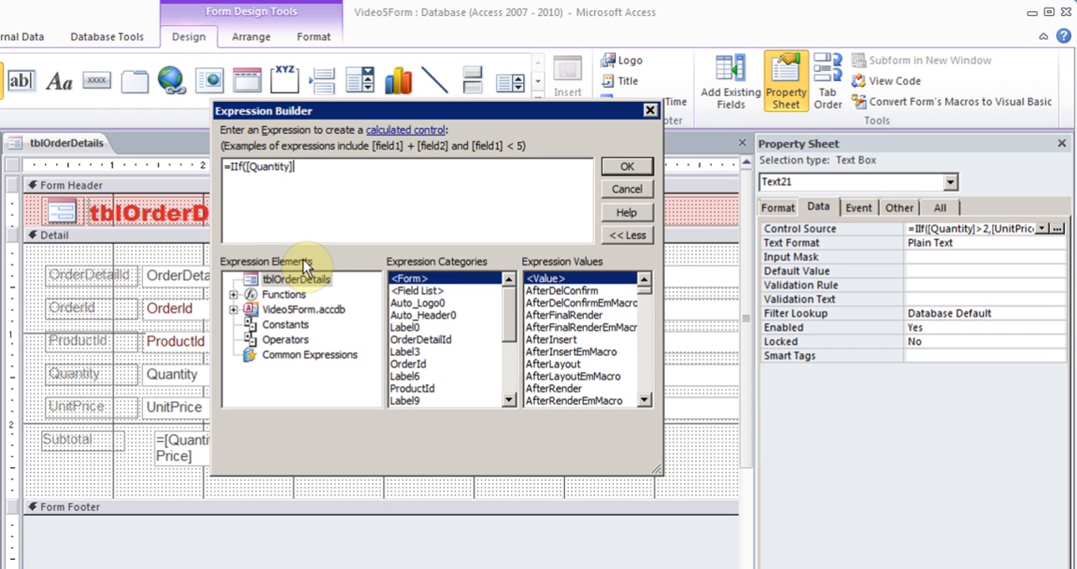
text(>2)
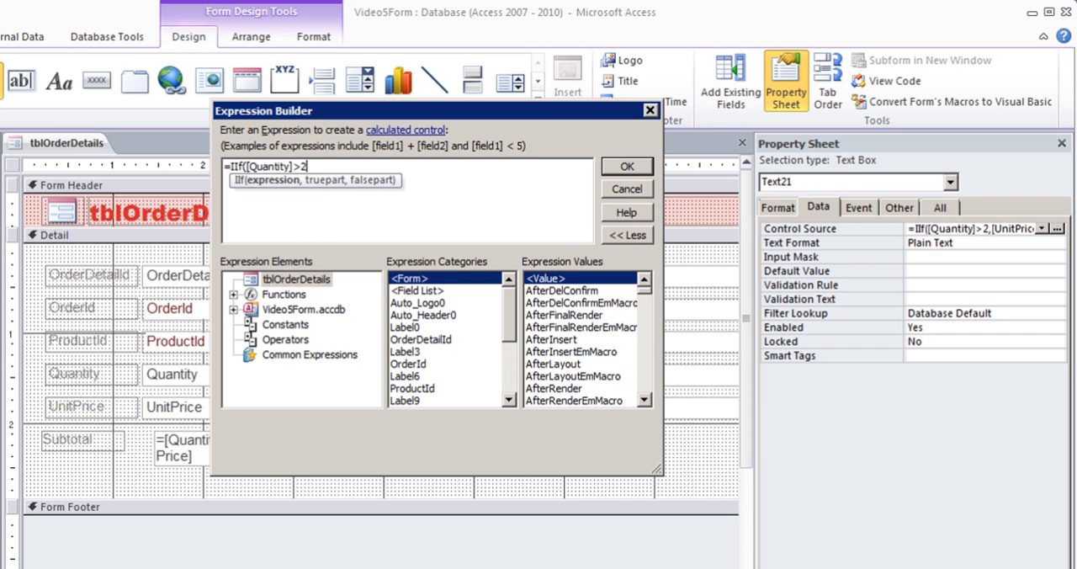
text(,)
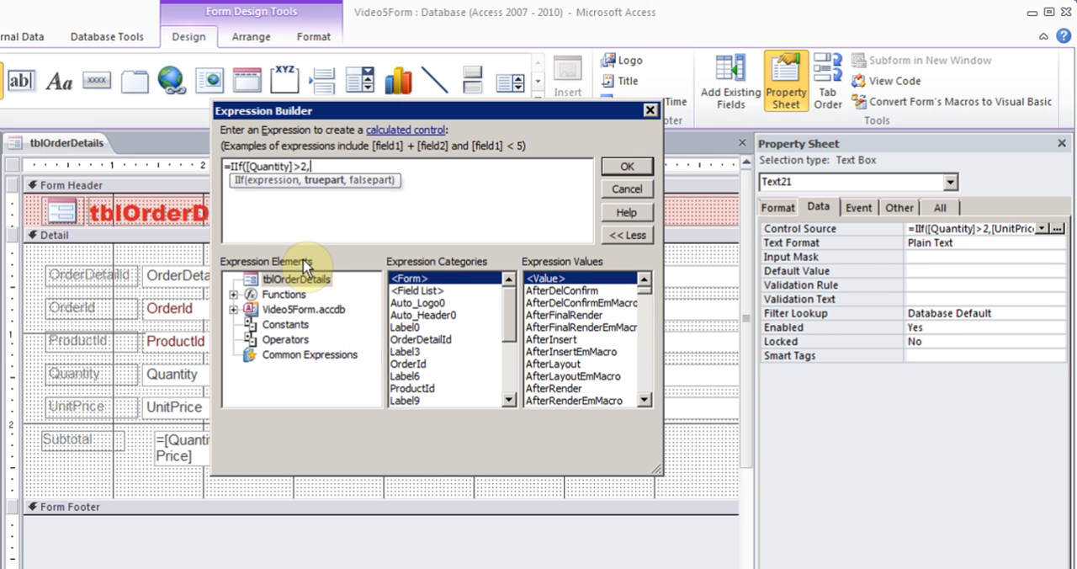
text(Uni)
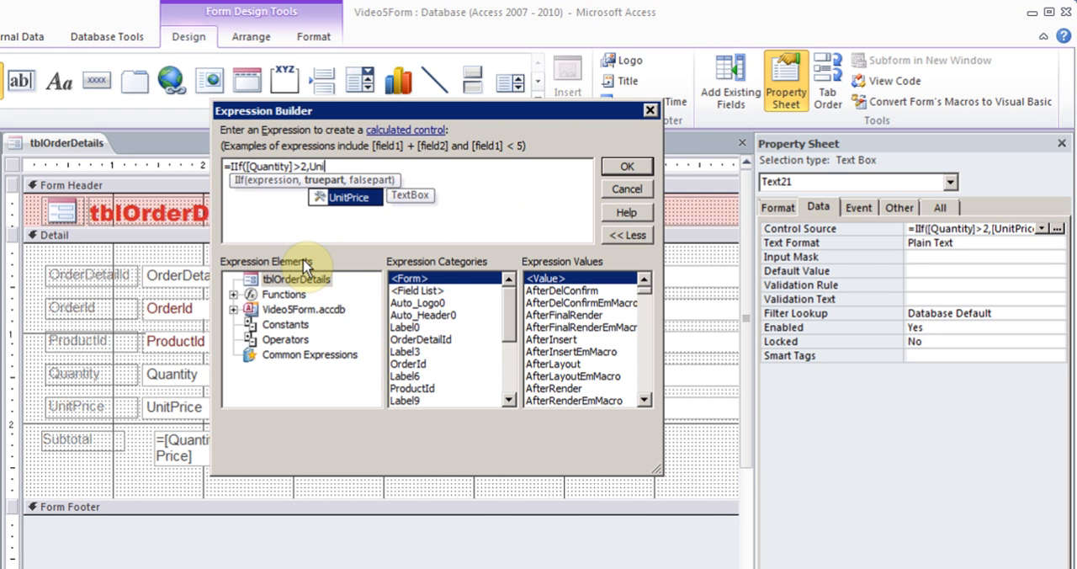
Complete the expression as =IIf([Quantity]>2,[UnitPrice]*.10,0) and accept it as the text box's control source
double_click(361, 197)
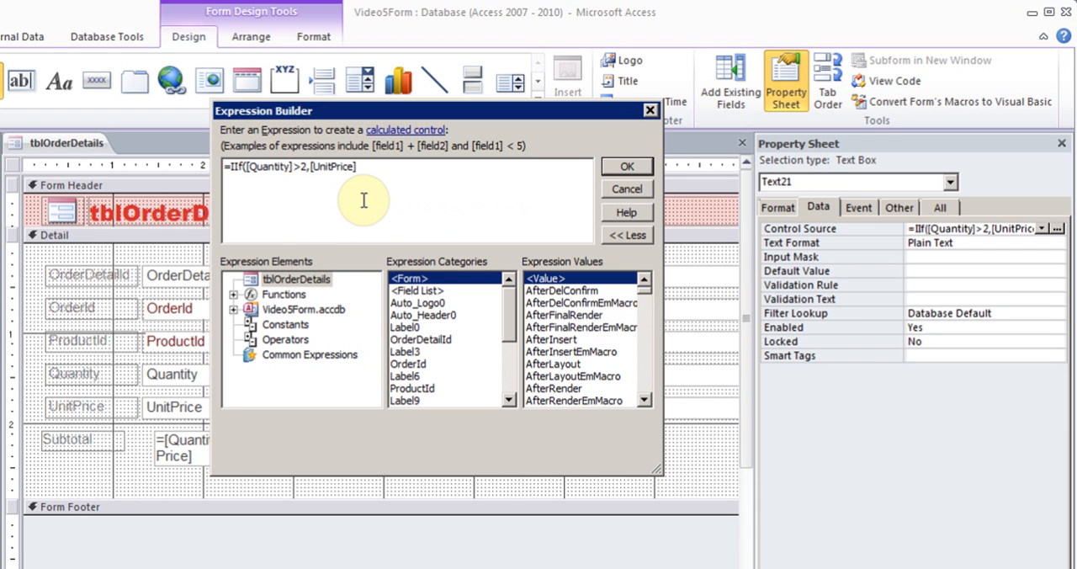
text(*.10)
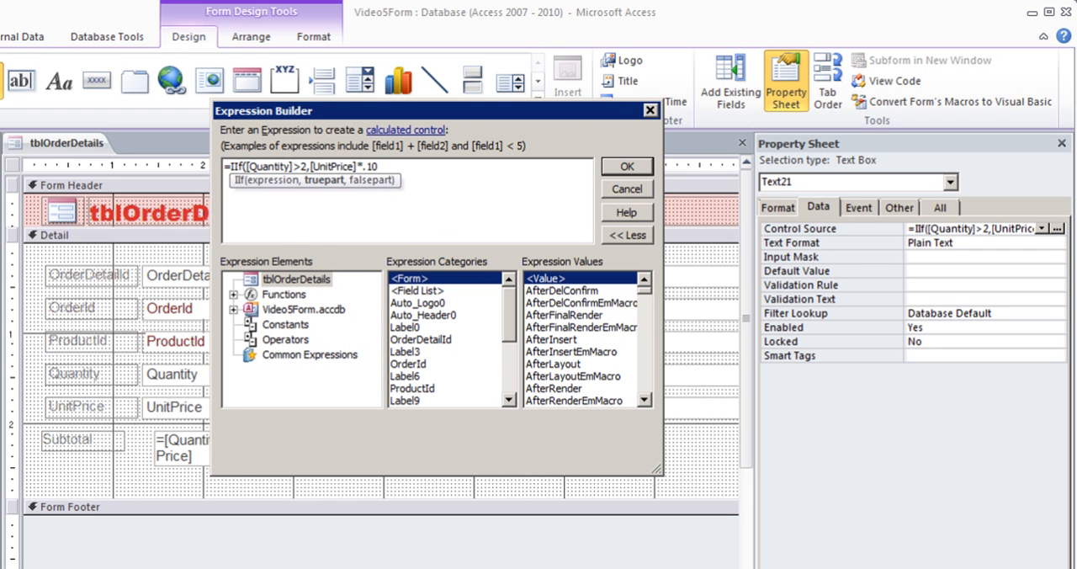
text(,0))
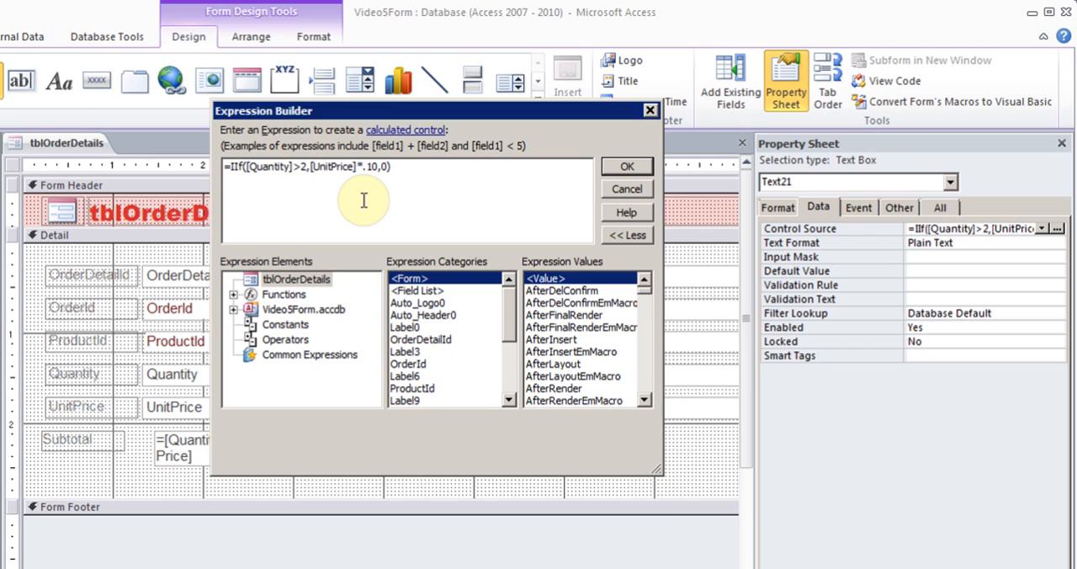
click(627, 166)
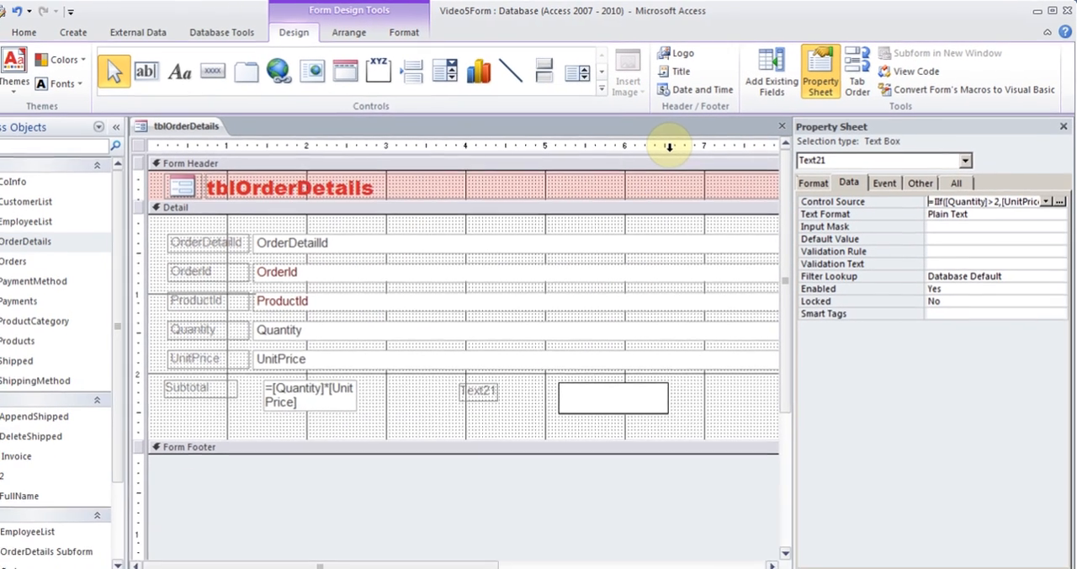
Select the new text box's label and display all of its properties
click(478, 390)
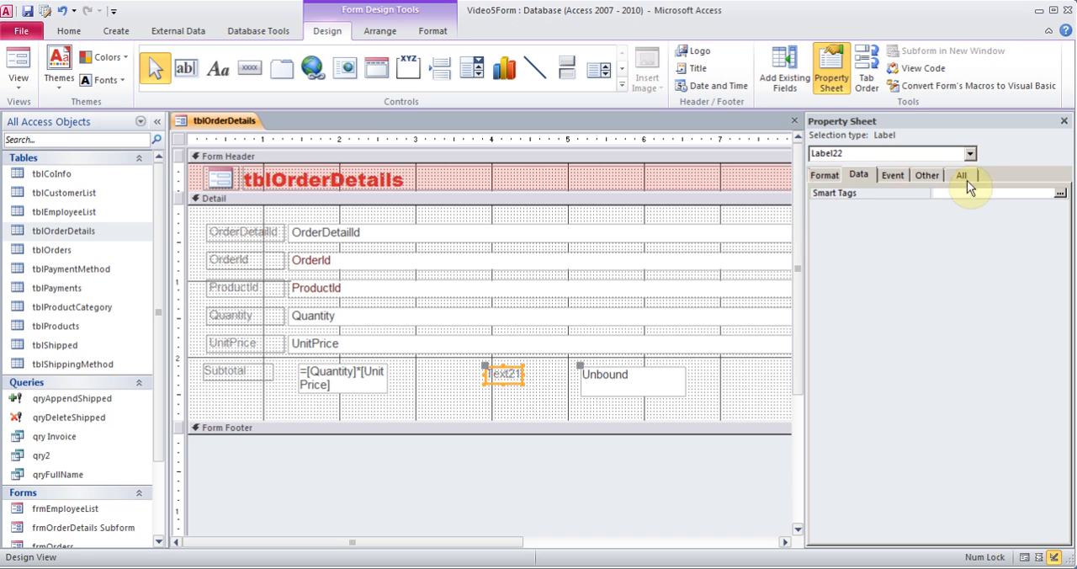
click(964, 174)
click(980, 192)
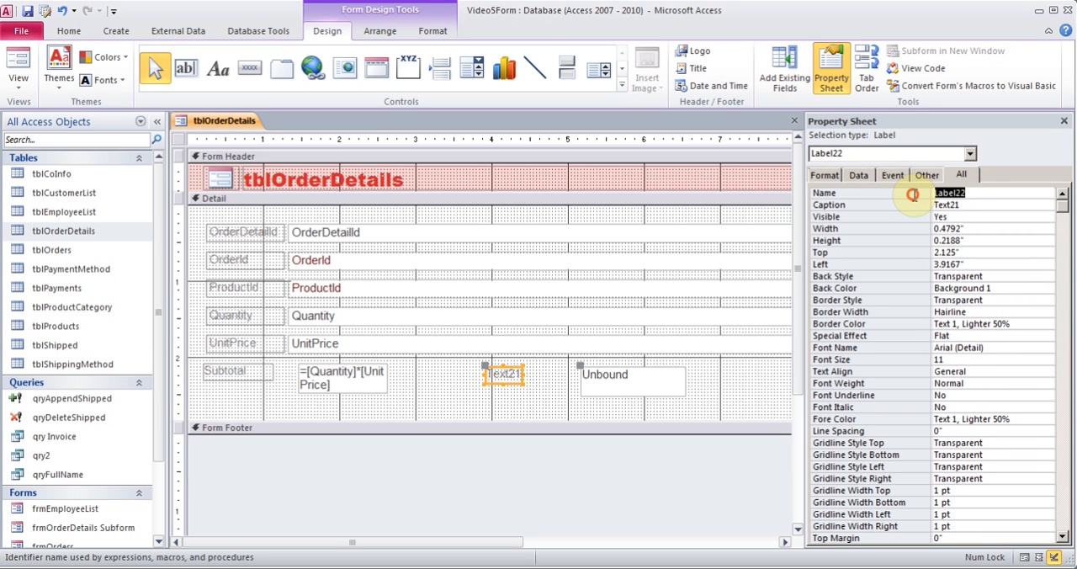
text(Disc)
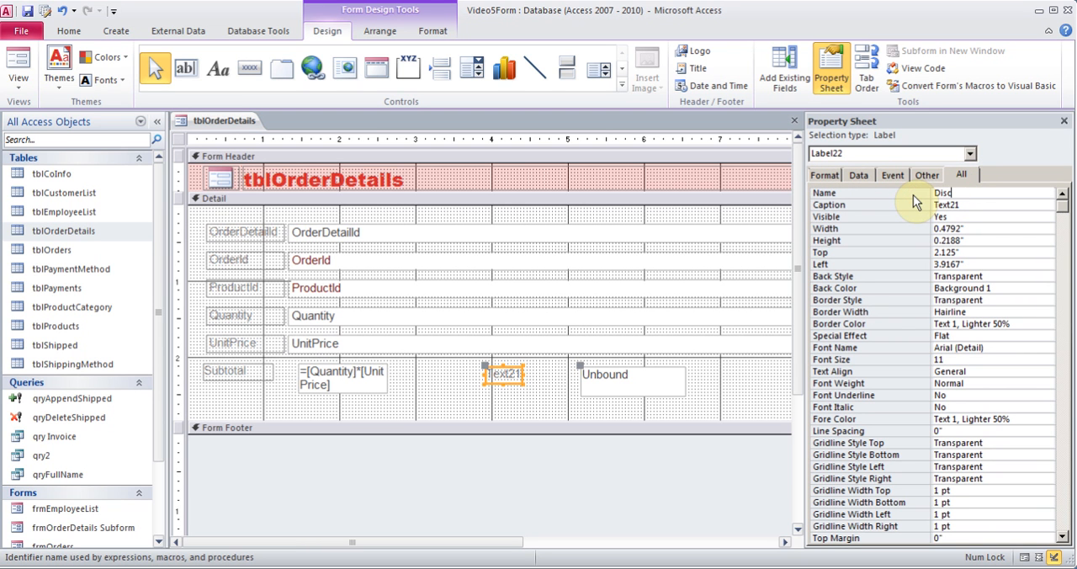
text(ount)
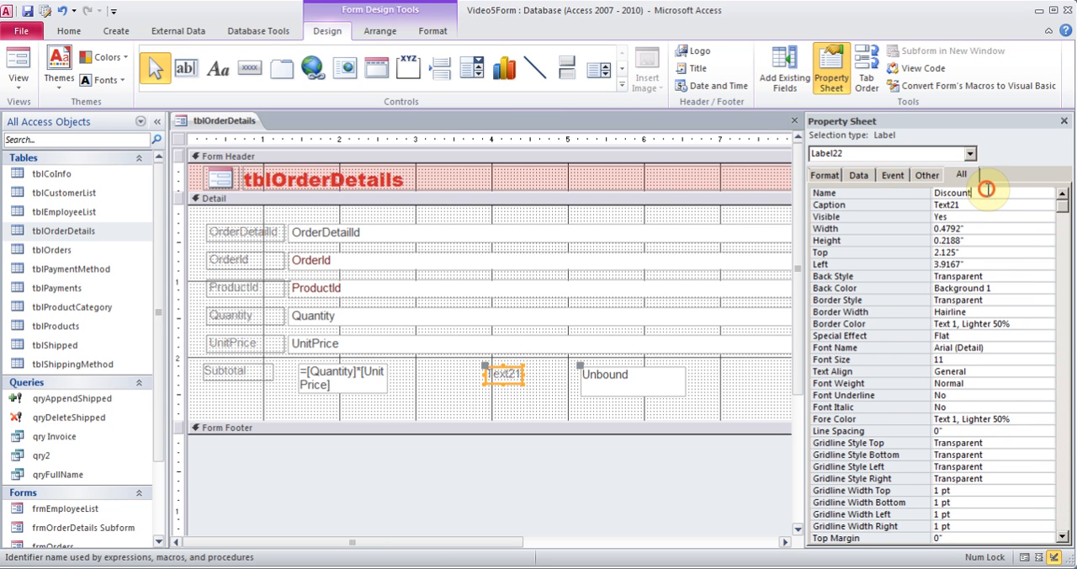
click(914, 193)
text(lab)
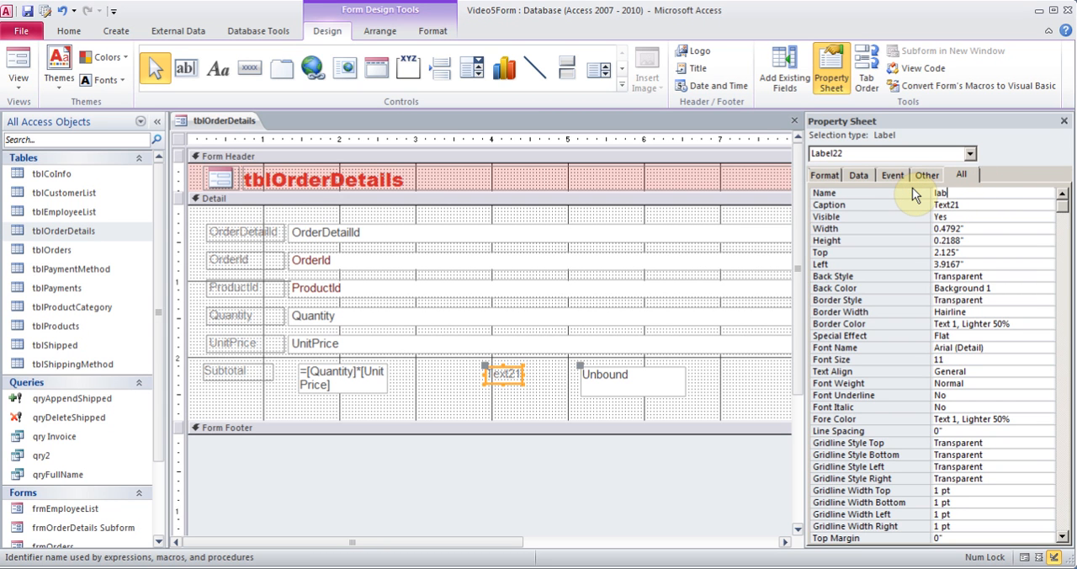
text(el22)
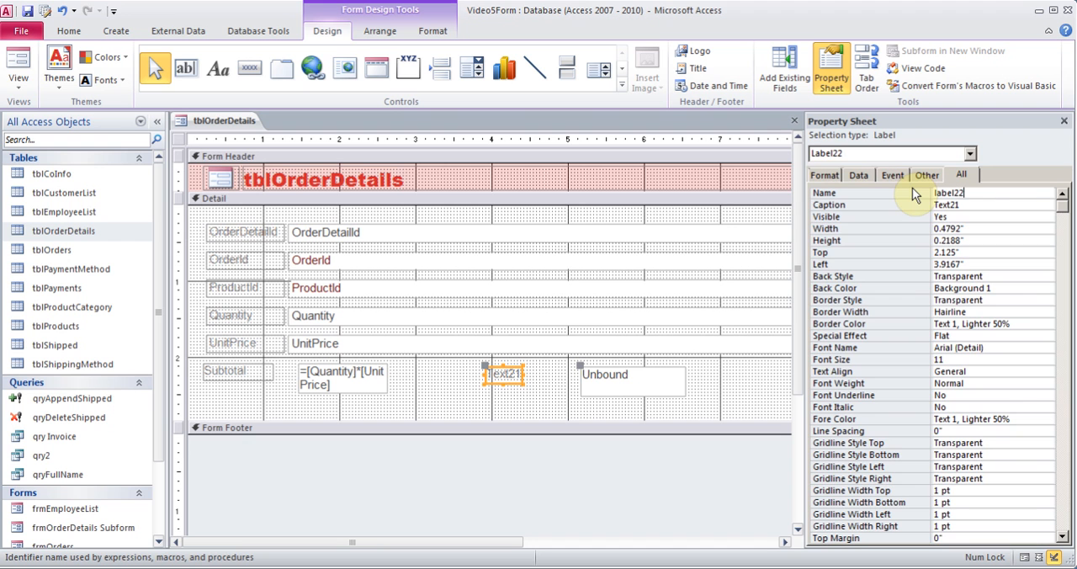
Change the label's caption to Discount and close its properties
double_click(982, 207)
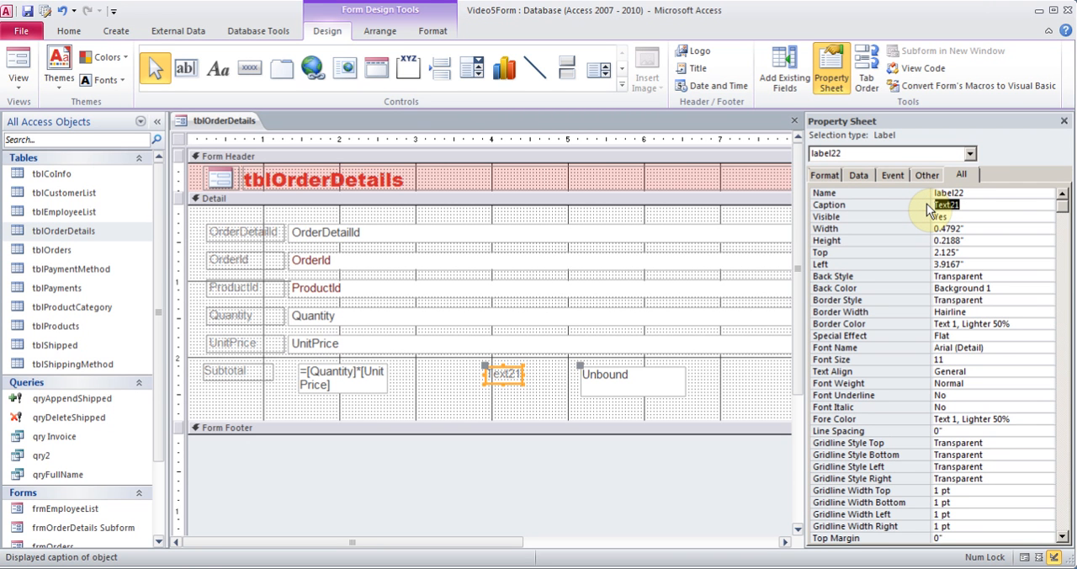
text(Discount)
click(1063, 120)
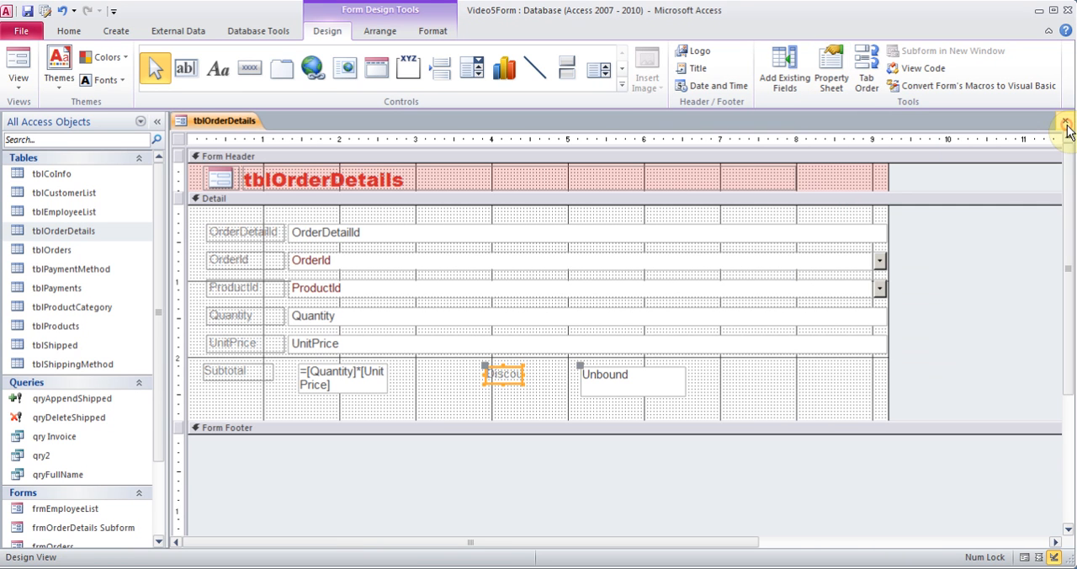
Show the order details form in Form view and set the first record's Quantity to 3
click(19, 80)
click(42, 122)
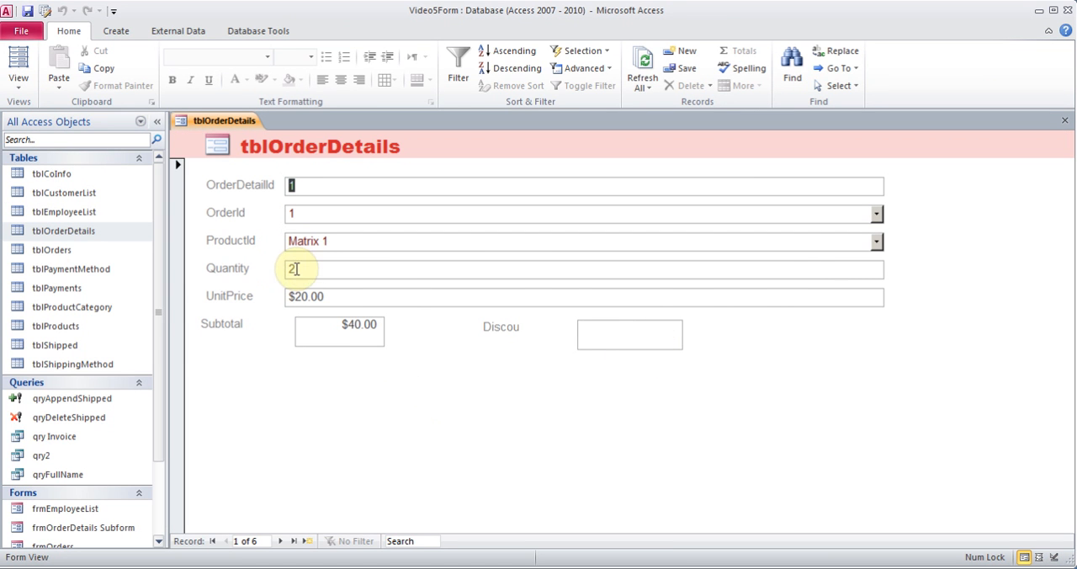
drag(306, 271, 273, 271)
text(3)
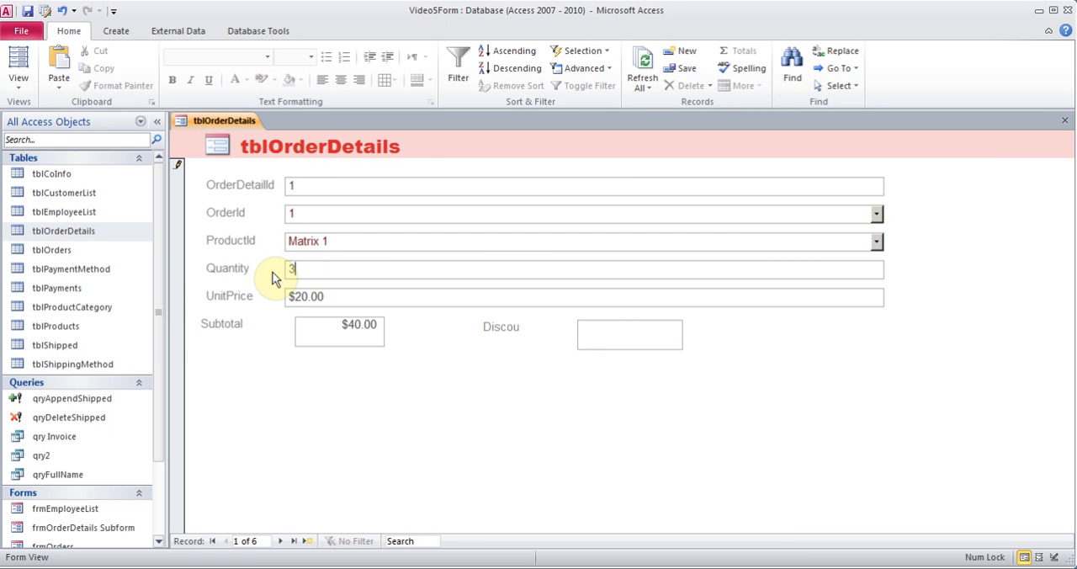
key(Tab)
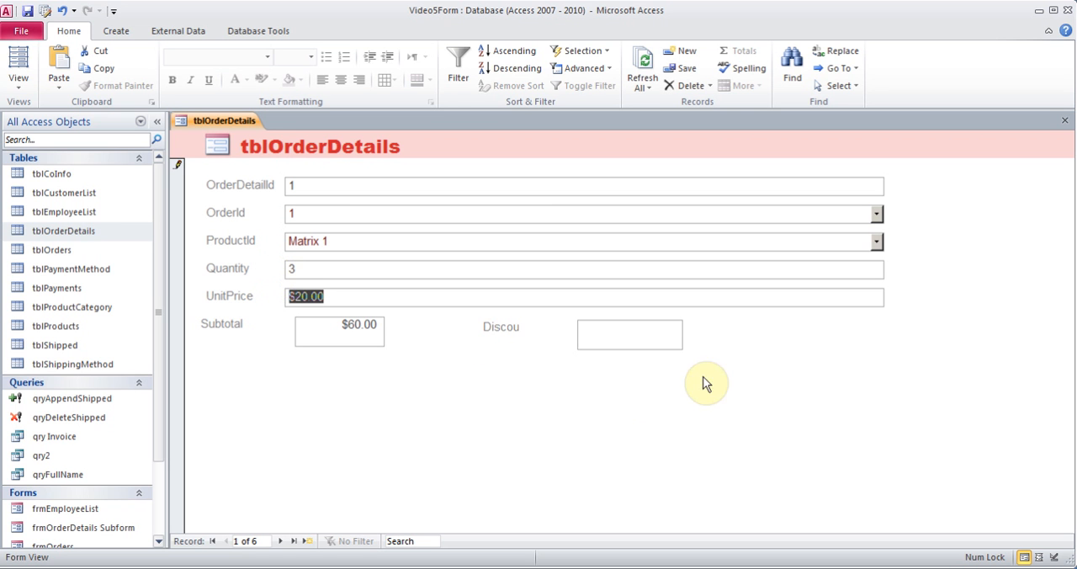
Return the order details form to Design view and open the Expression Builder for the Discount text box's control source
click(19, 76)
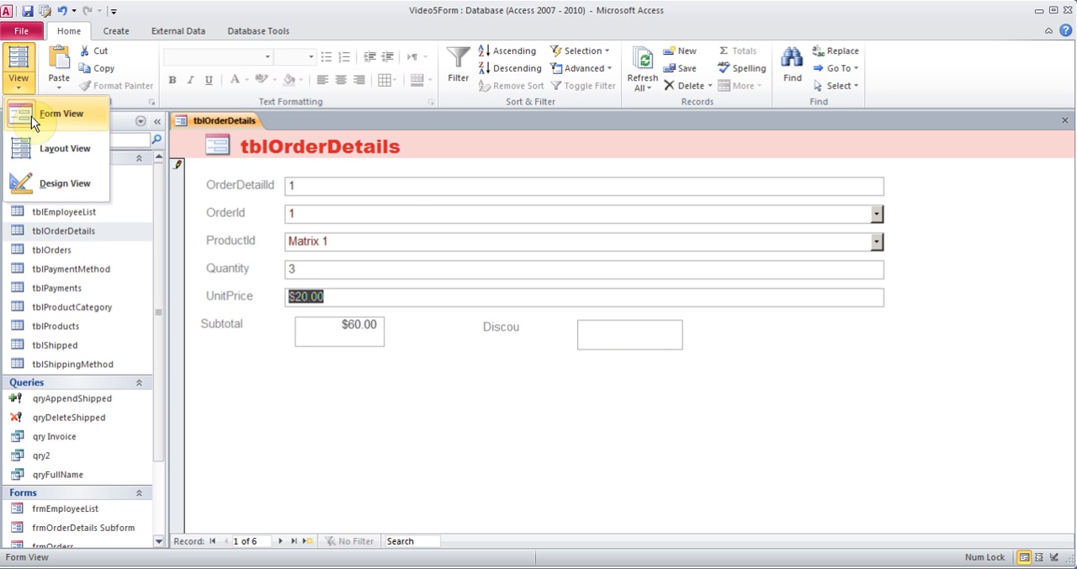
click(47, 180)
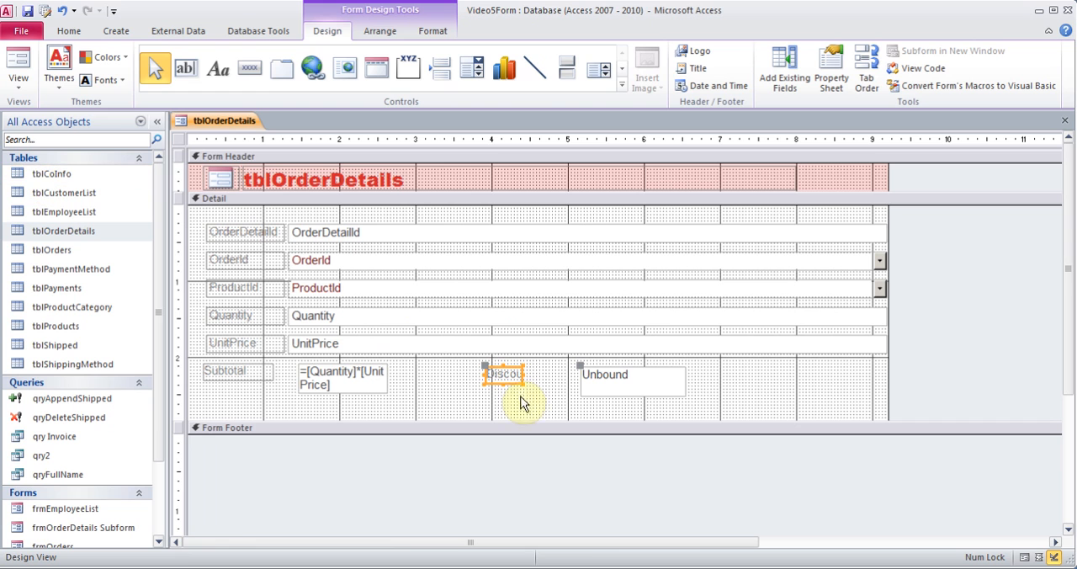
click(630, 378)
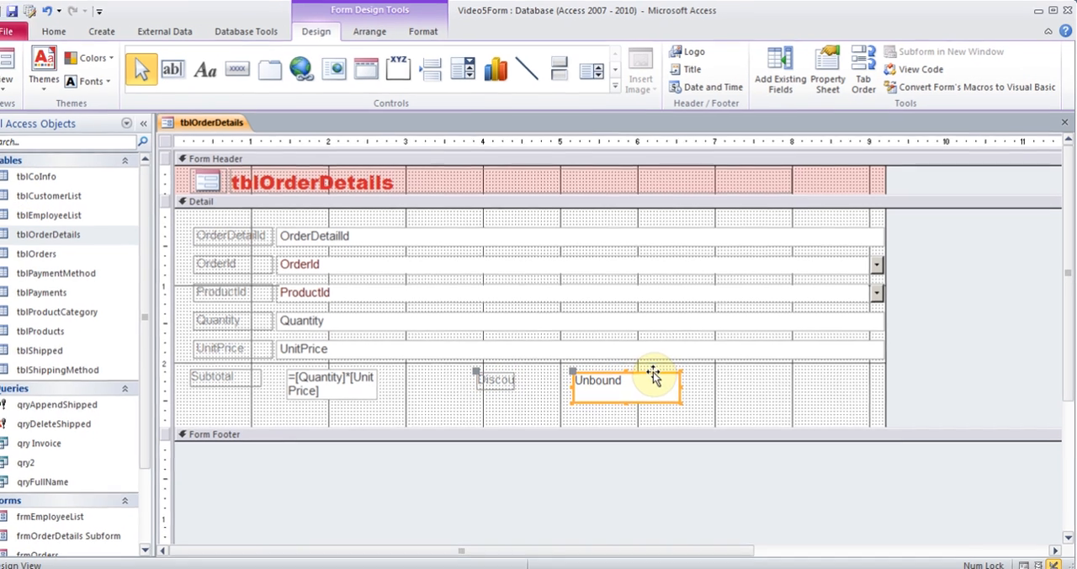
right_click(661, 370)
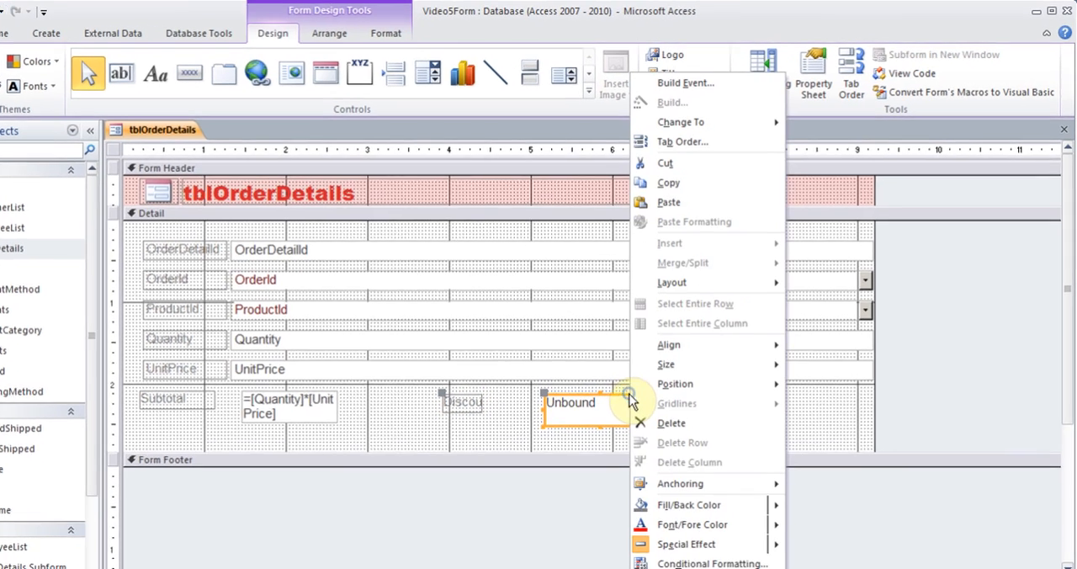
click(703, 560)
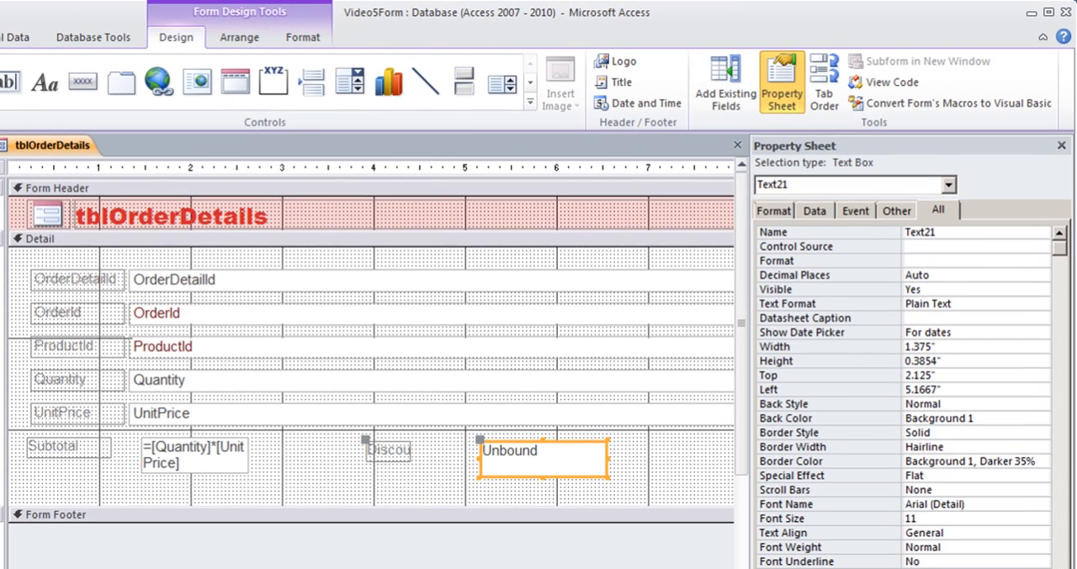
click(814, 211)
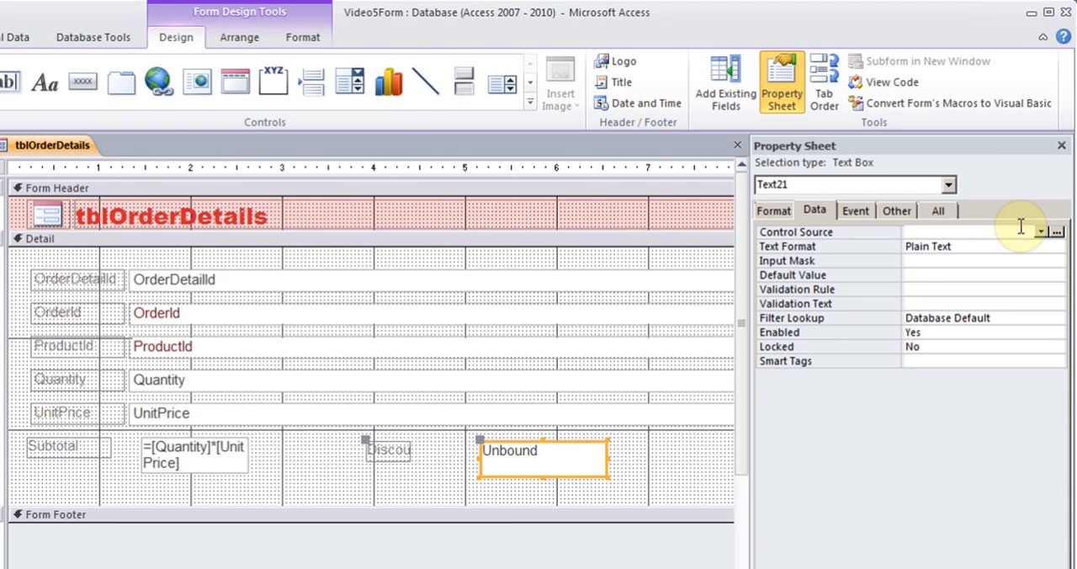
click(1057, 231)
Enter the beginning of the Discount expression as IIf([Quantity]>2,[UnitPrice]*.10, with its false part still open
text(i)
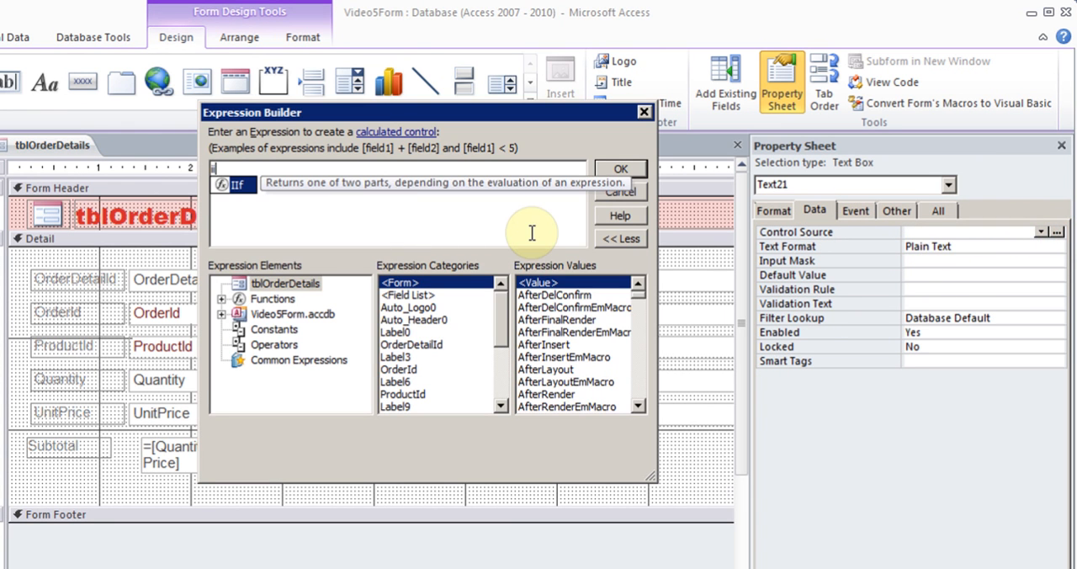
double_click(237, 184)
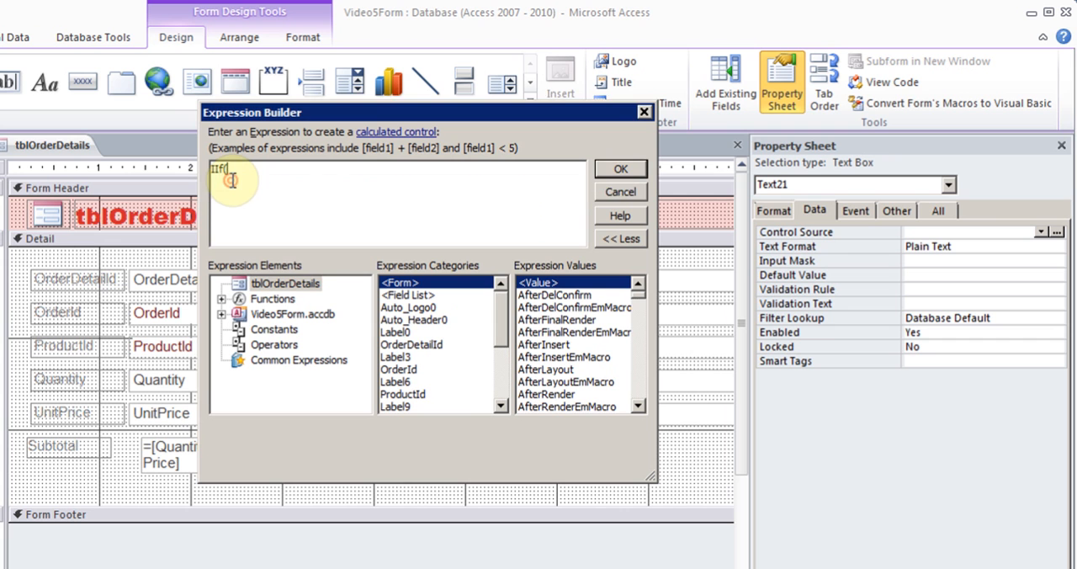
text(qu)
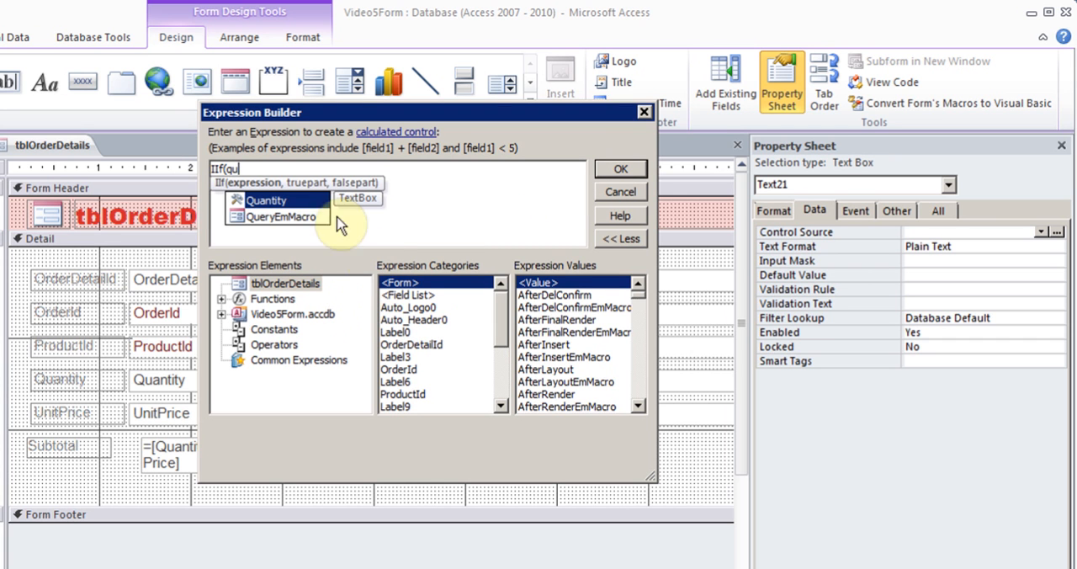
double_click(278, 200)
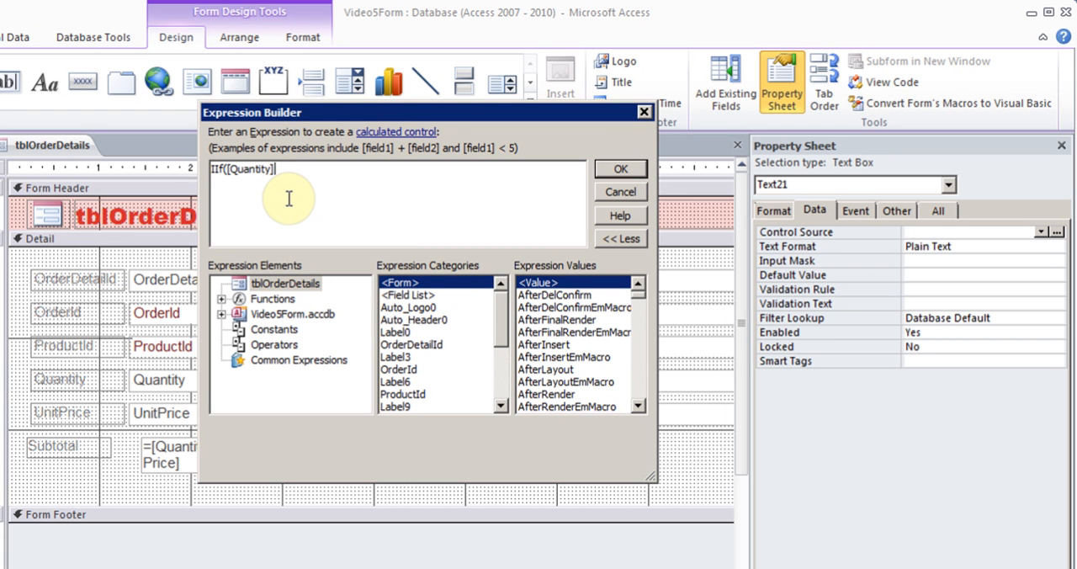
text(>2,)
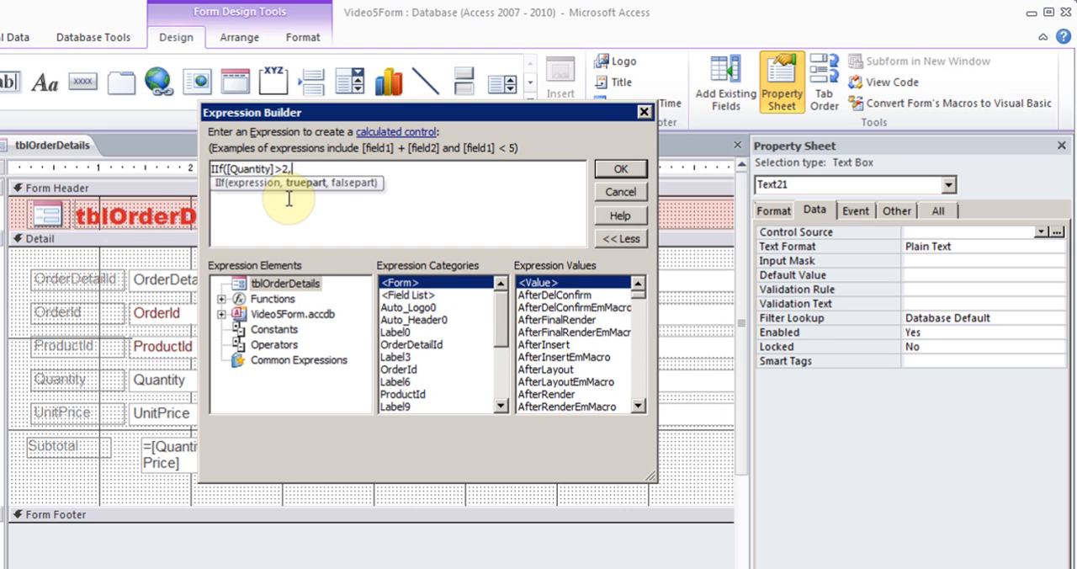
text(uni)
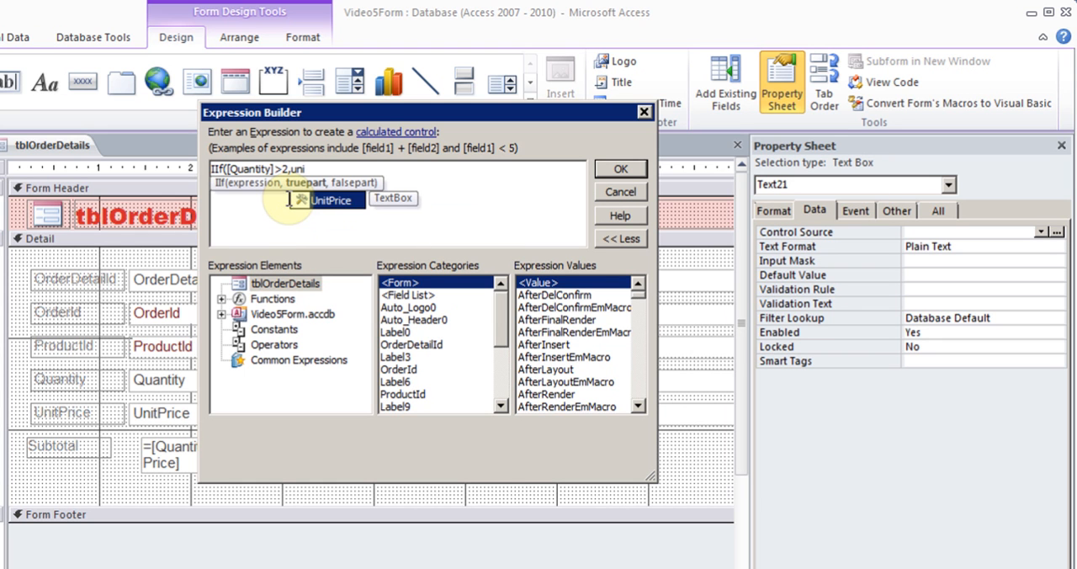
double_click(329, 199)
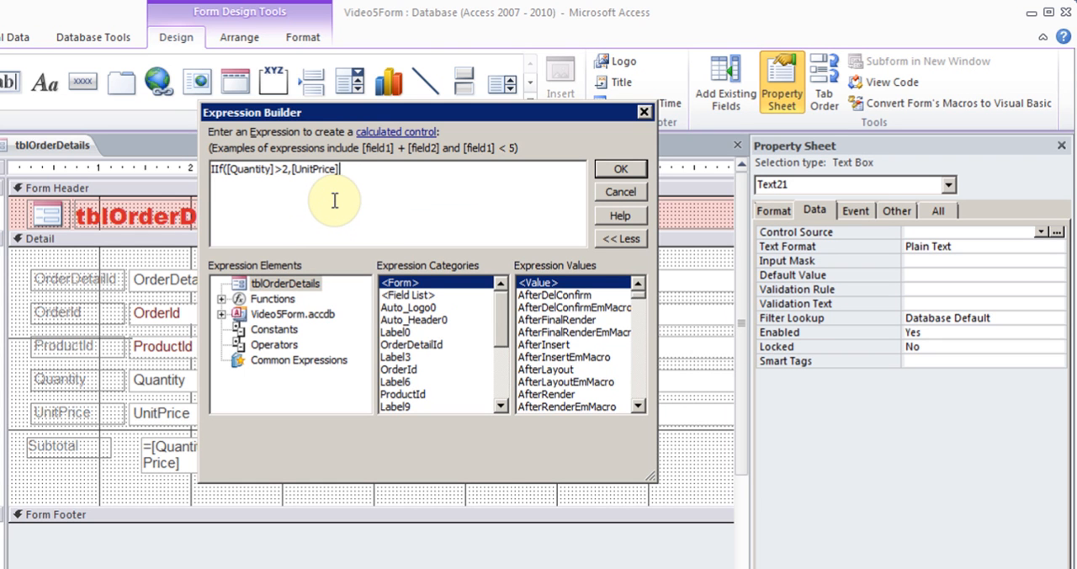
text(*.)
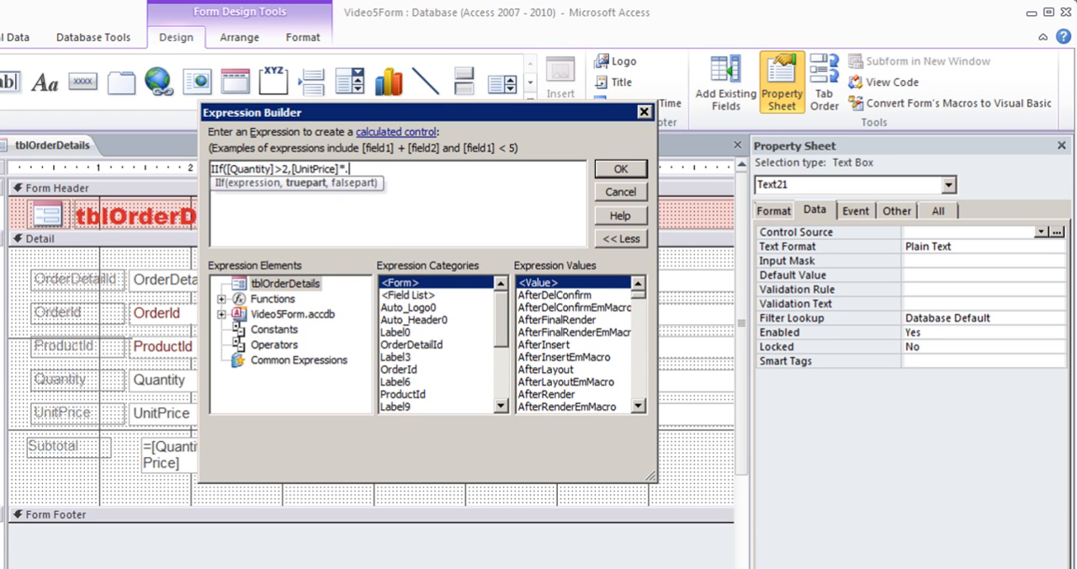
text(10,)
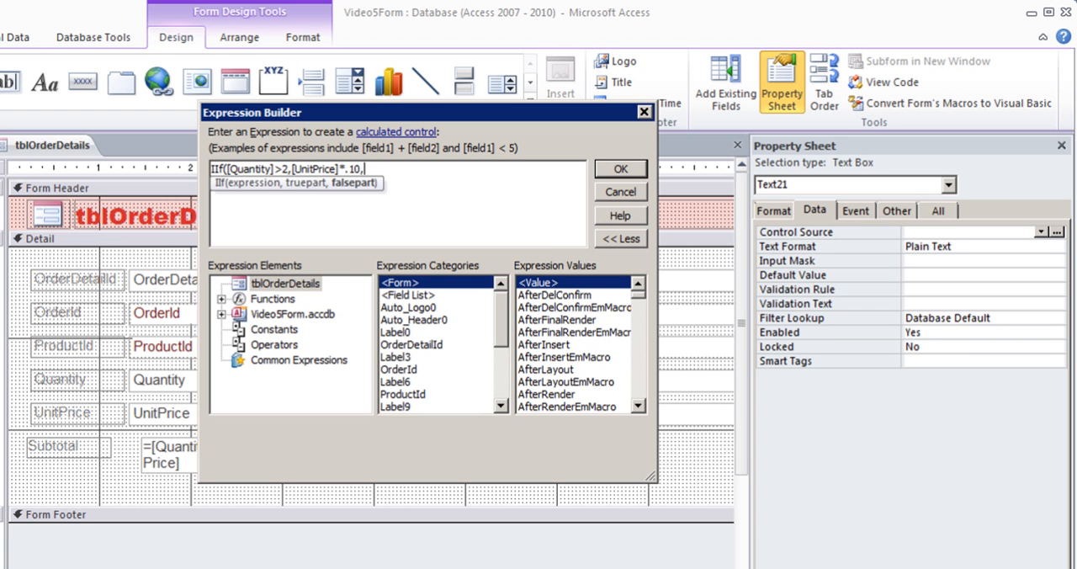
text(uni)
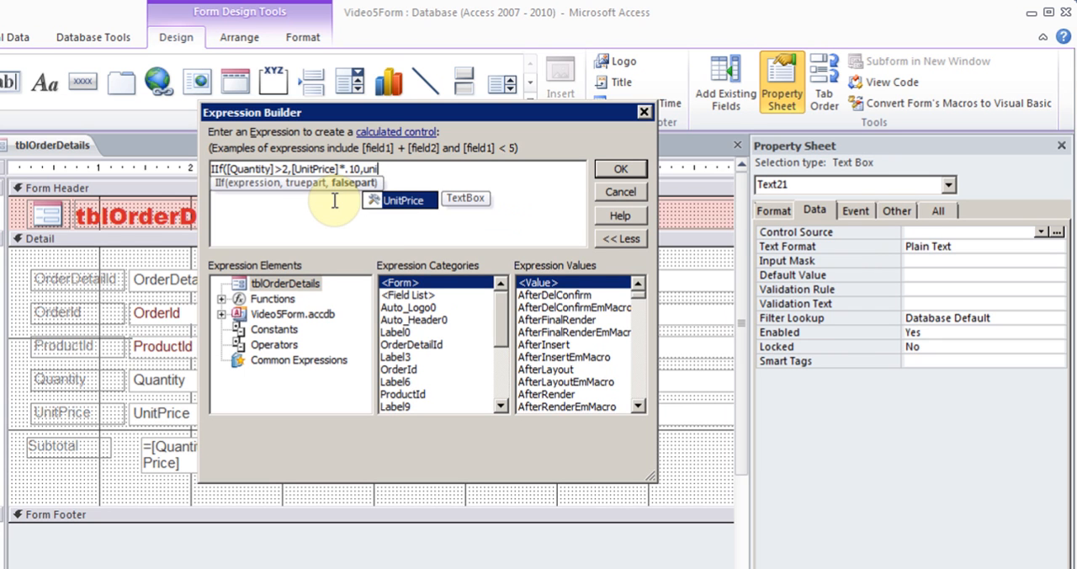
double_click(392, 202)
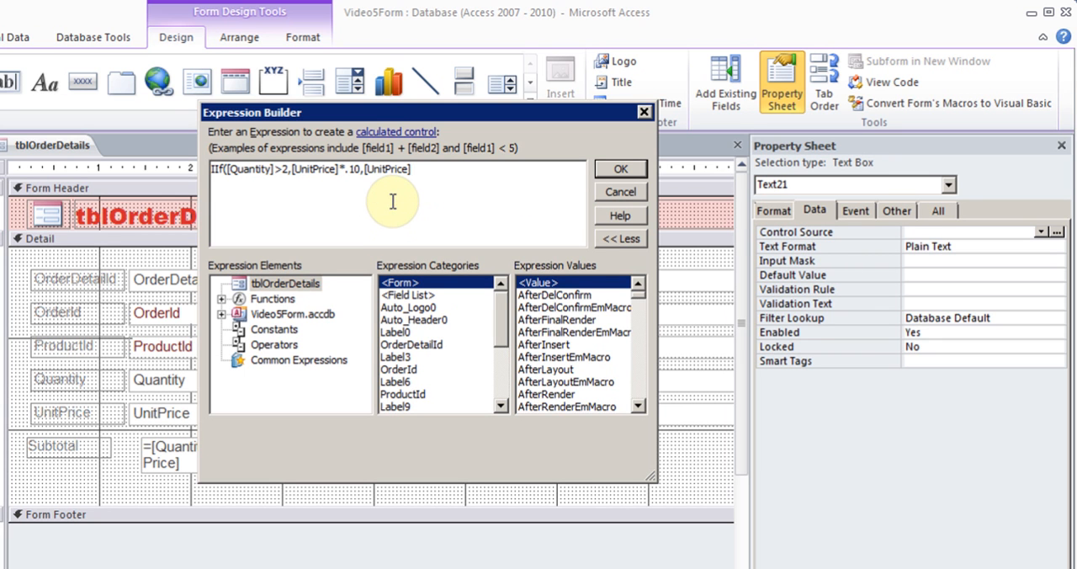
key(BackSpace)
key(BackSpace)
key(BackSpace)
key(BackSpace)
key(BackSpace)
key(BackSpace)
key(BackSpace)
key(BackSpace)
key(BackSpace)
key(BackSpace)
key(BackSpace)
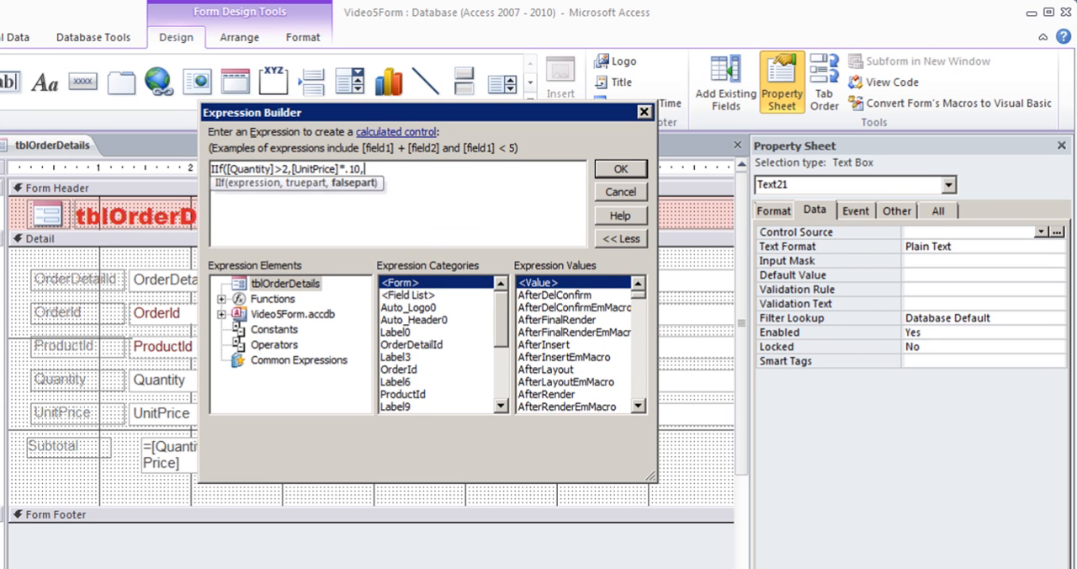
Finish the Discount expression with 0 as the false part and accept it as the text box's control source
text(0))
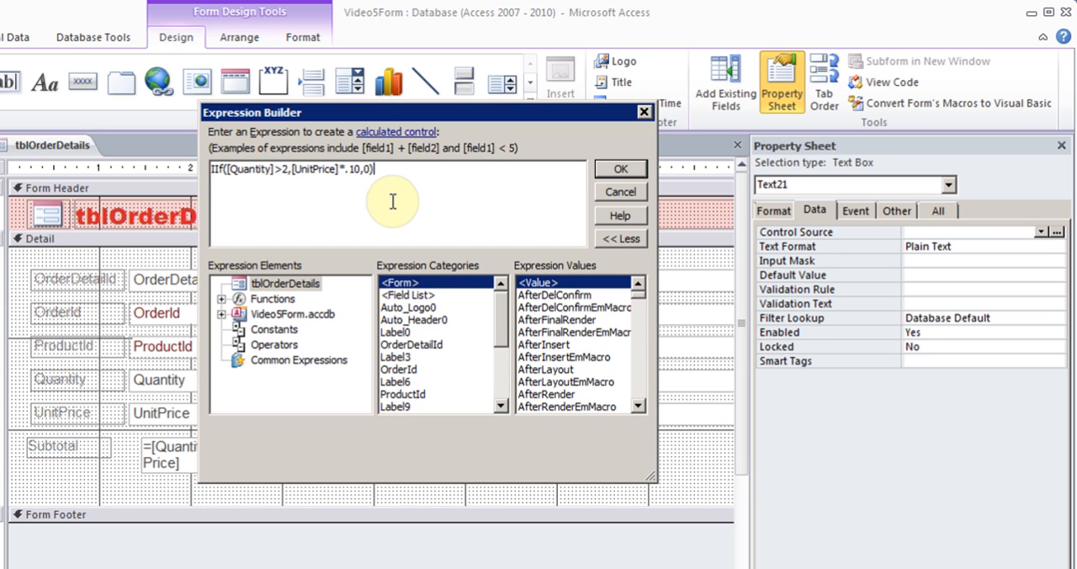
click(620, 169)
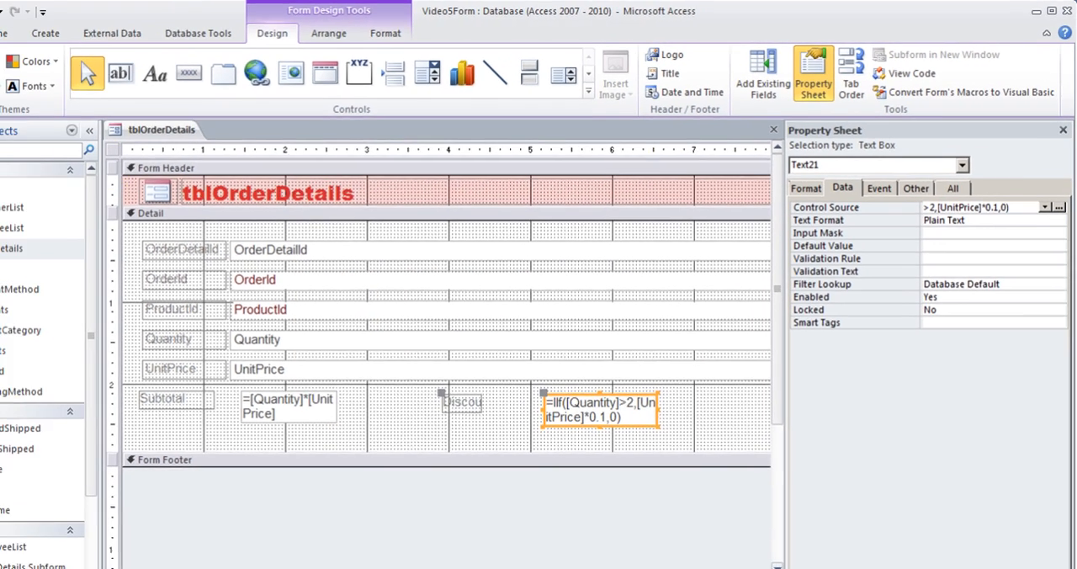
Show the order details form in Form view and close it without saving the design changes
click(2, 72)
click(2, 118)
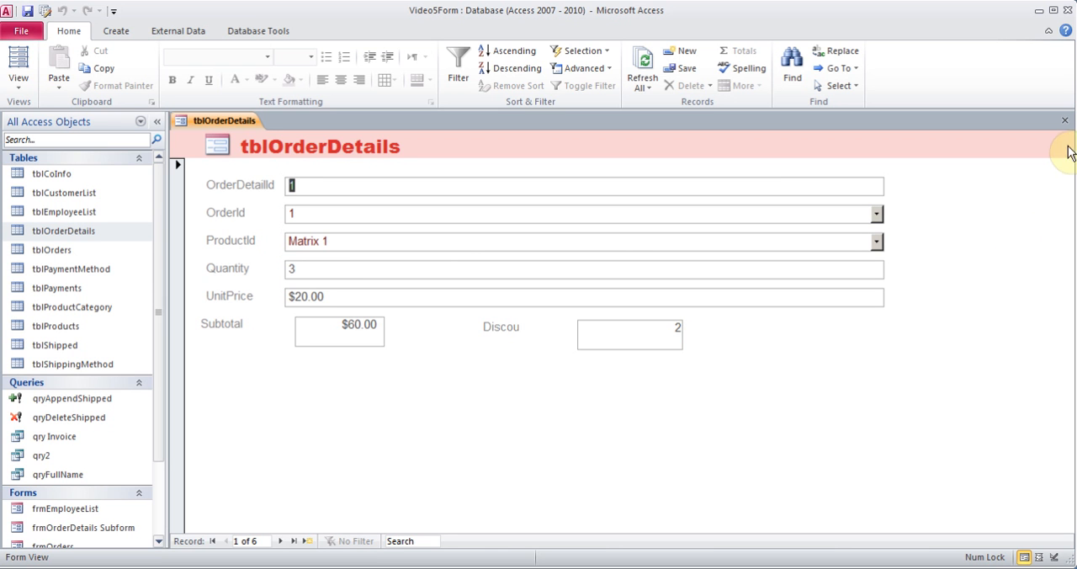
click(1064, 120)
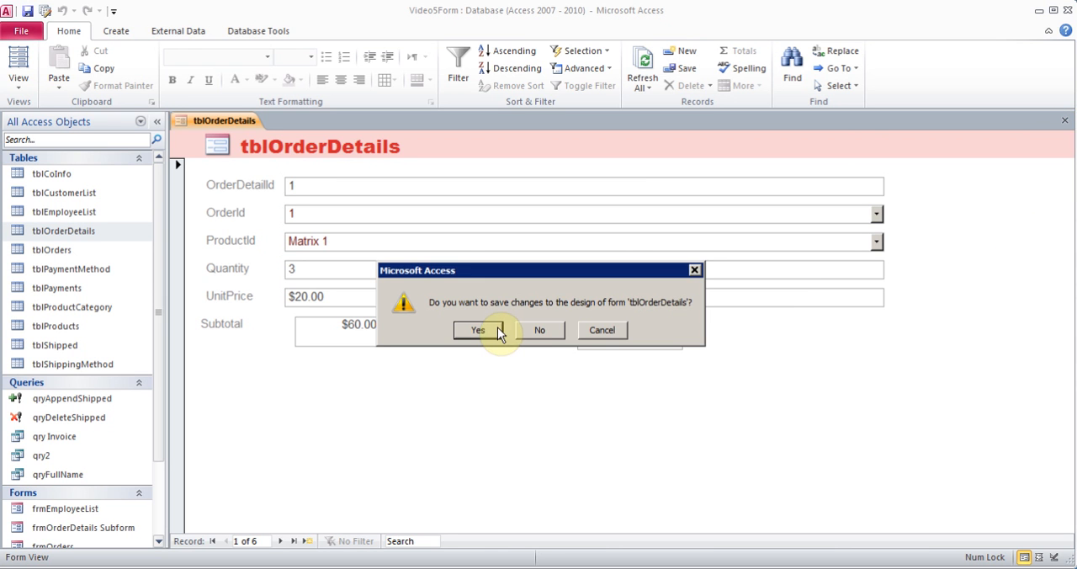
click(543, 330)
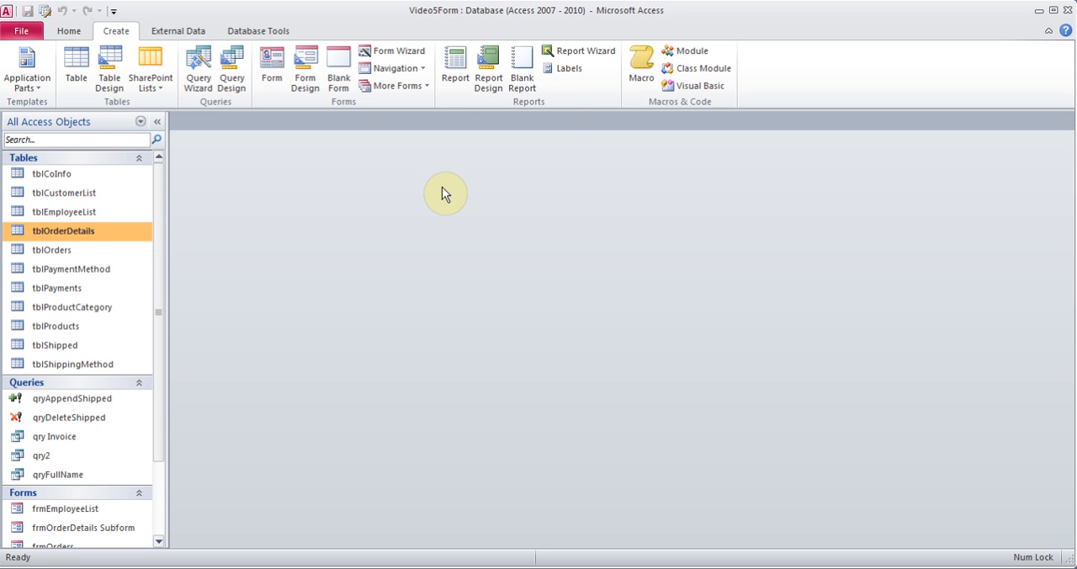
Create a navigation form with the Vertical Tabs, Left layout
click(421, 68)
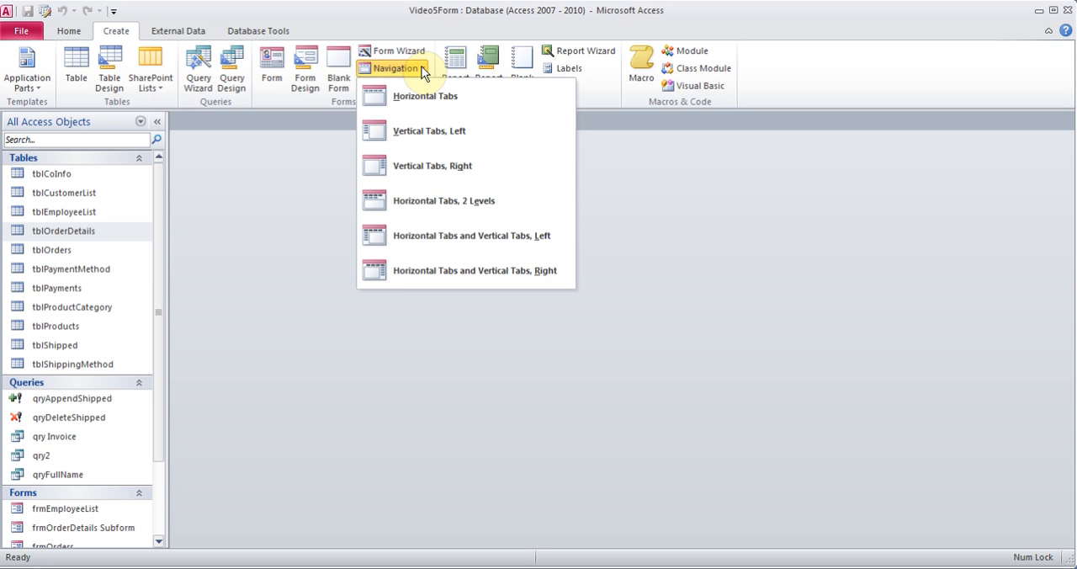
drag(163, 234, 161, 306)
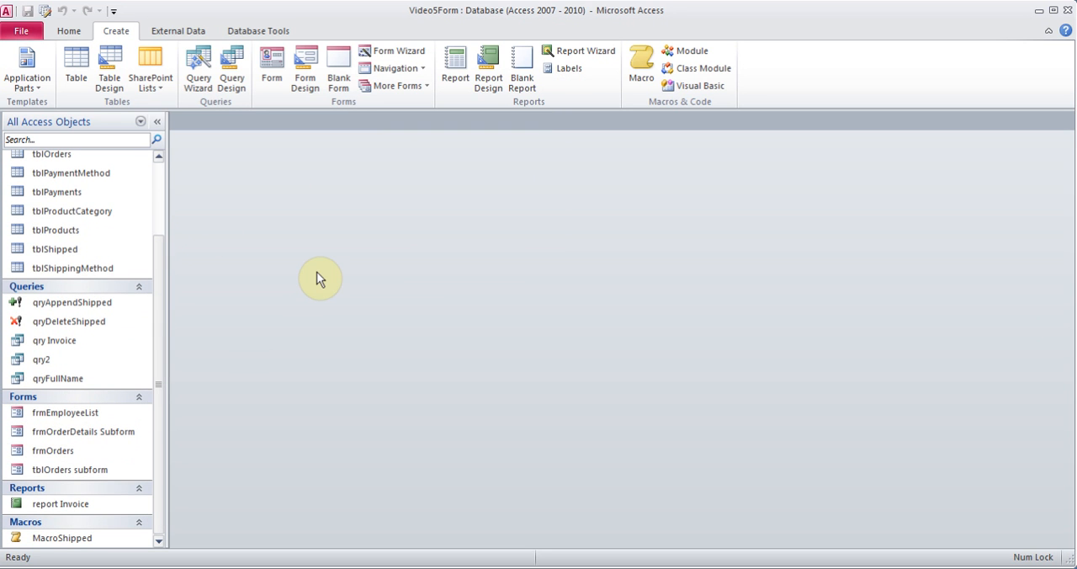
click(407, 68)
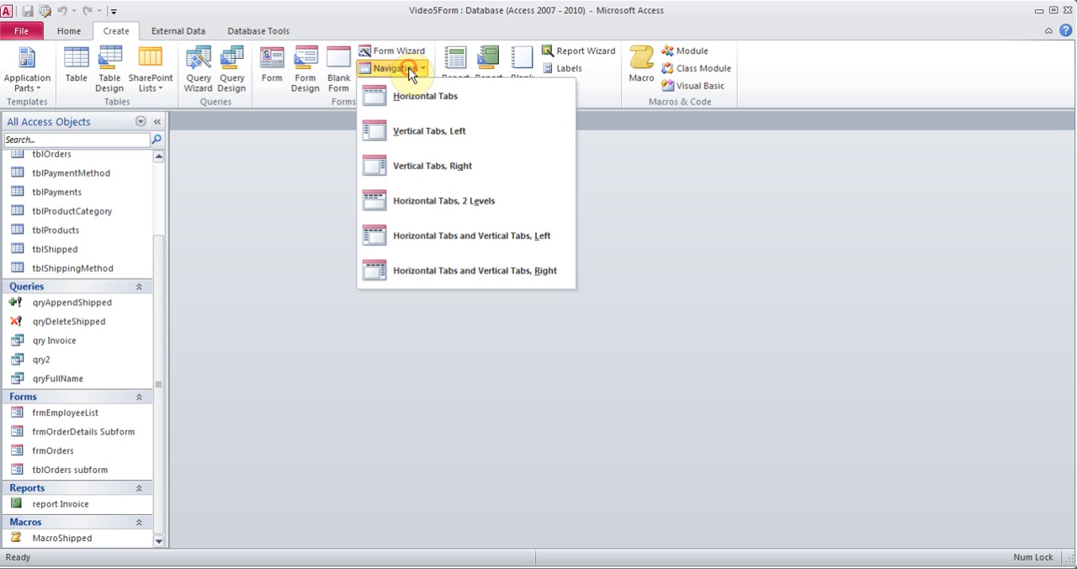
click(407, 135)
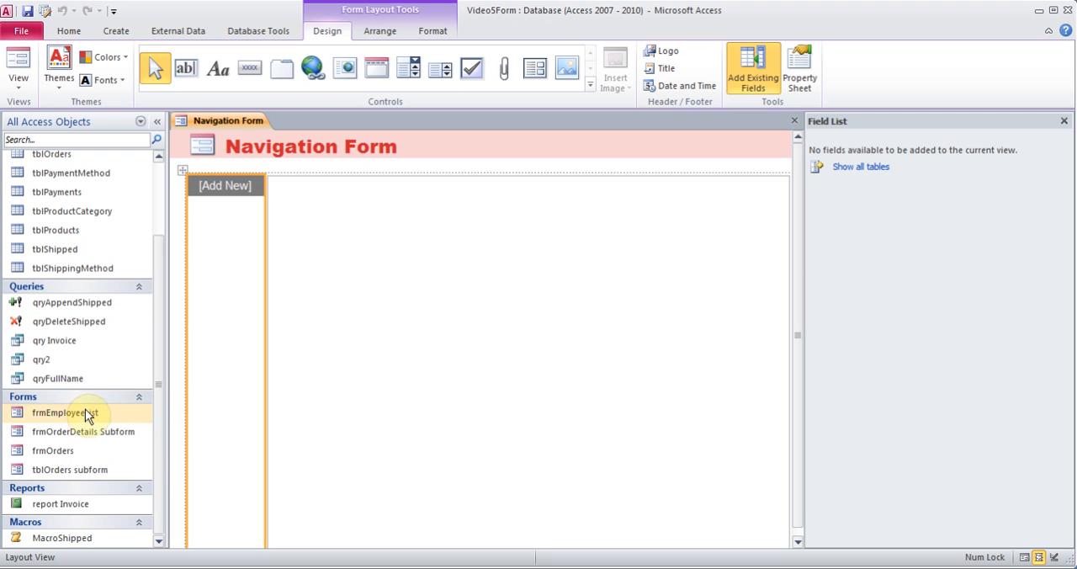
Add frmEmployeeList and frmOrders as the first two tabs of the navigation form
drag(85, 410, 221, 188)
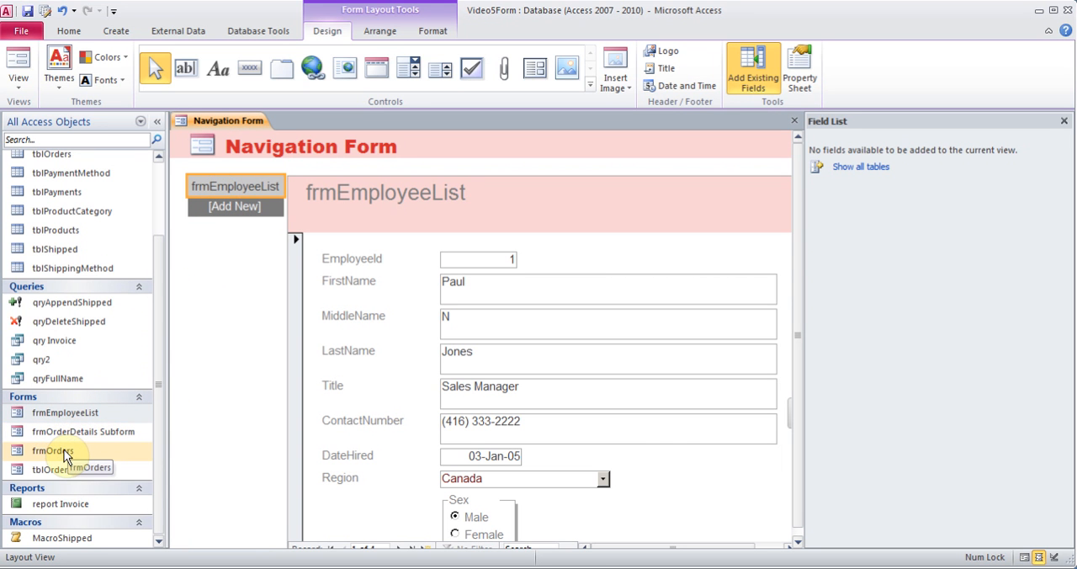
drag(64, 449, 232, 216)
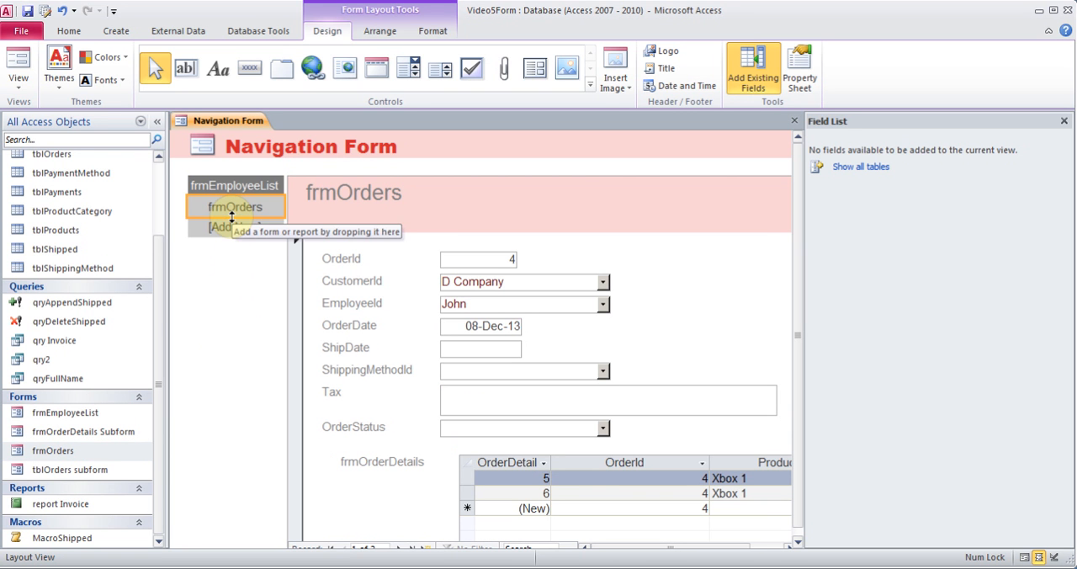
Test the frmEmployeeList and frmOrders tabs in Form view and return the navigation form to Layout view
click(18, 84)
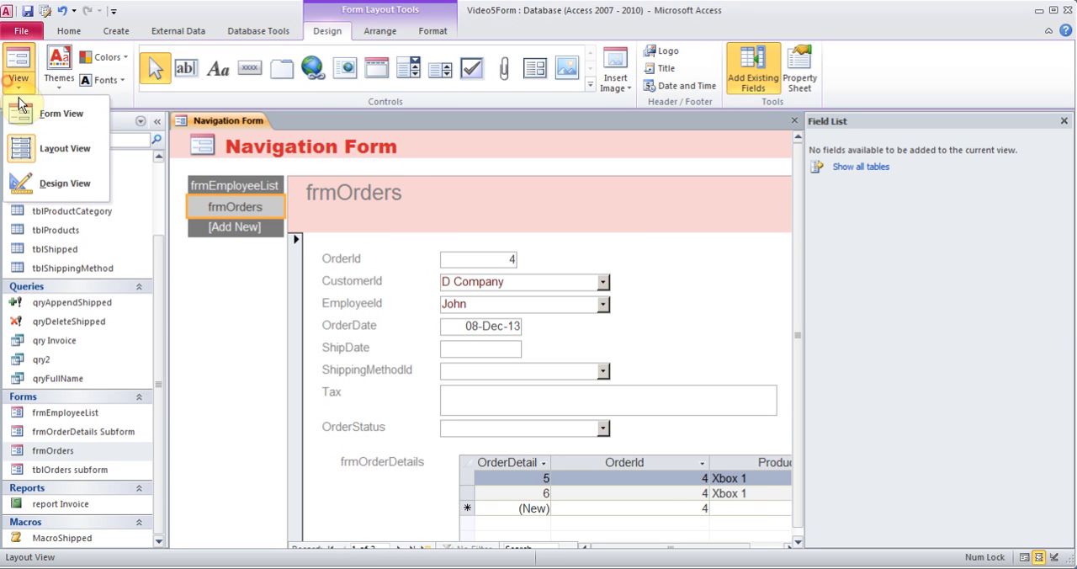
click(27, 117)
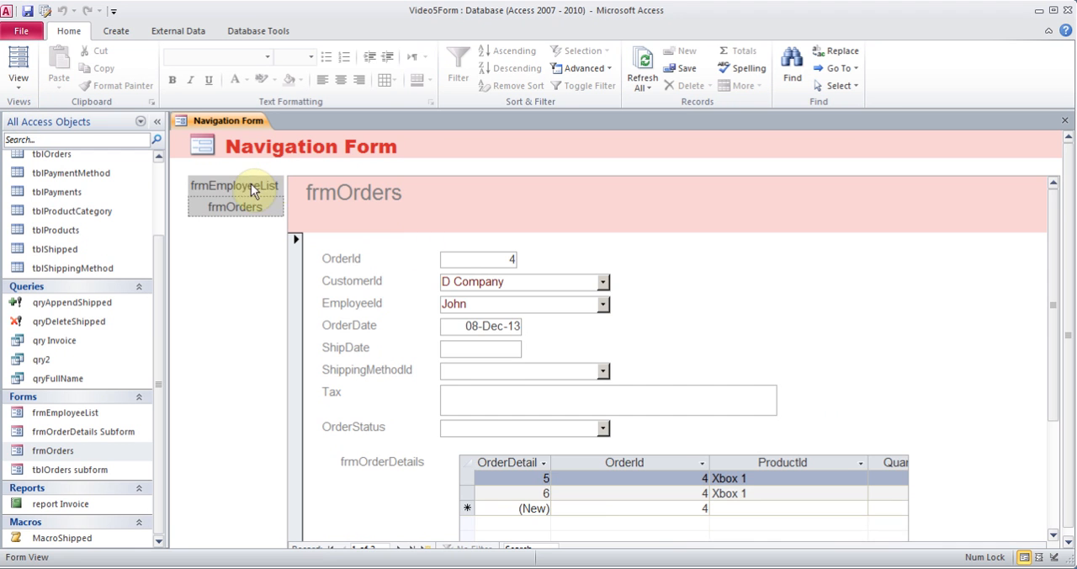
click(250, 185)
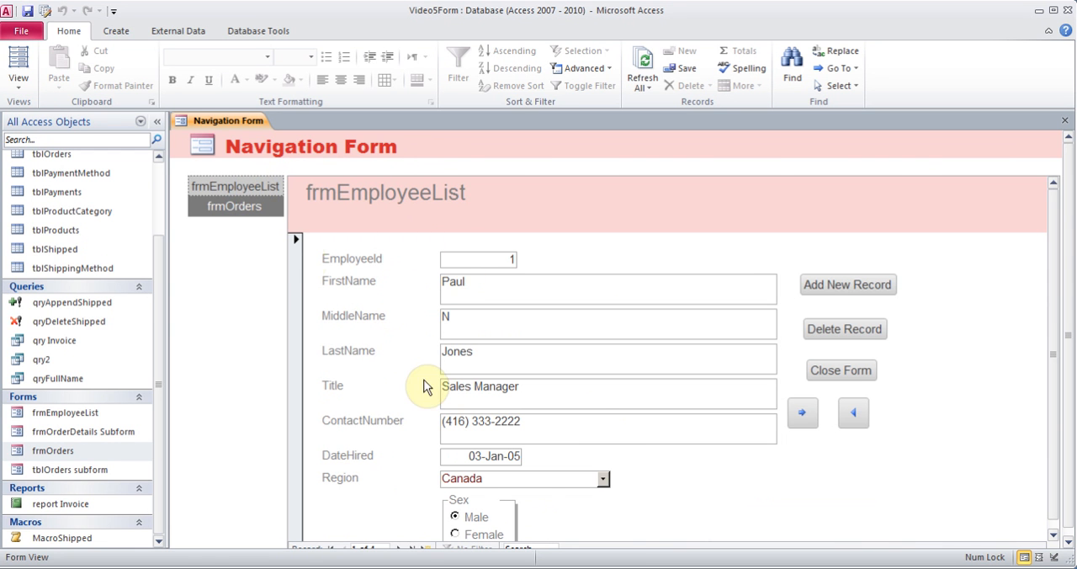
click(247, 210)
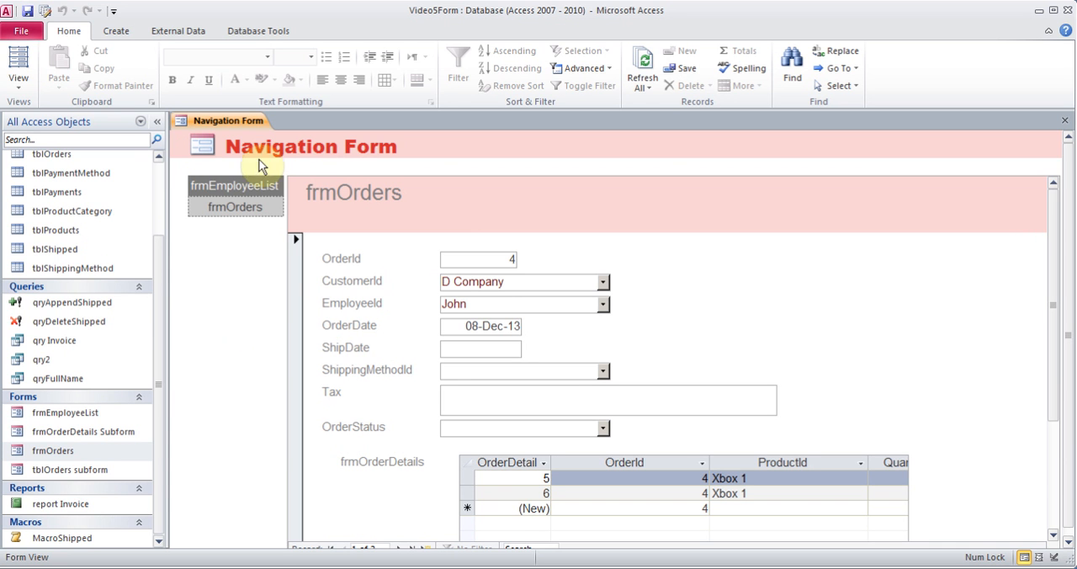
click(17, 77)
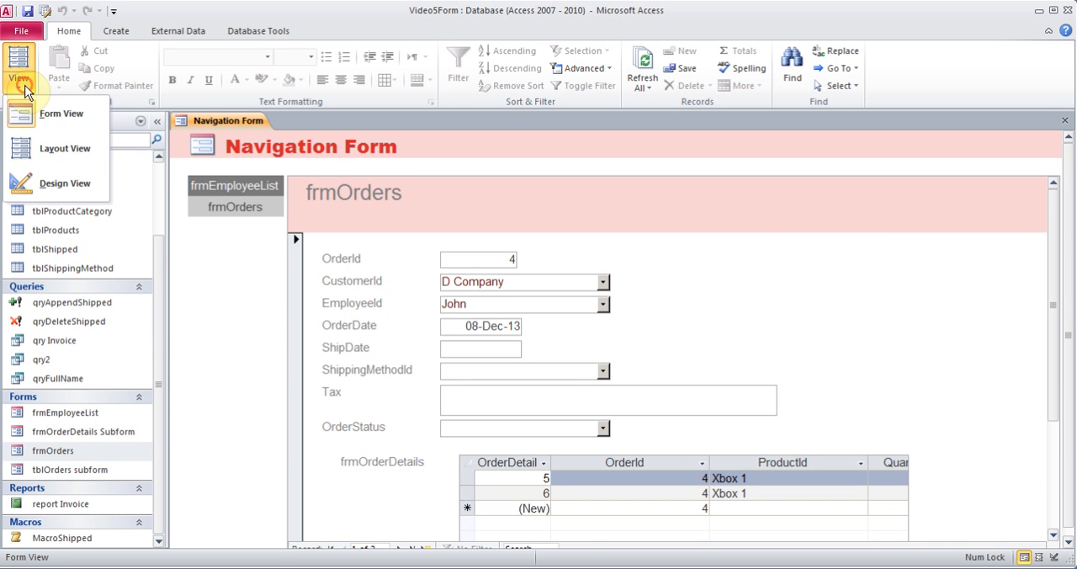
click(38, 147)
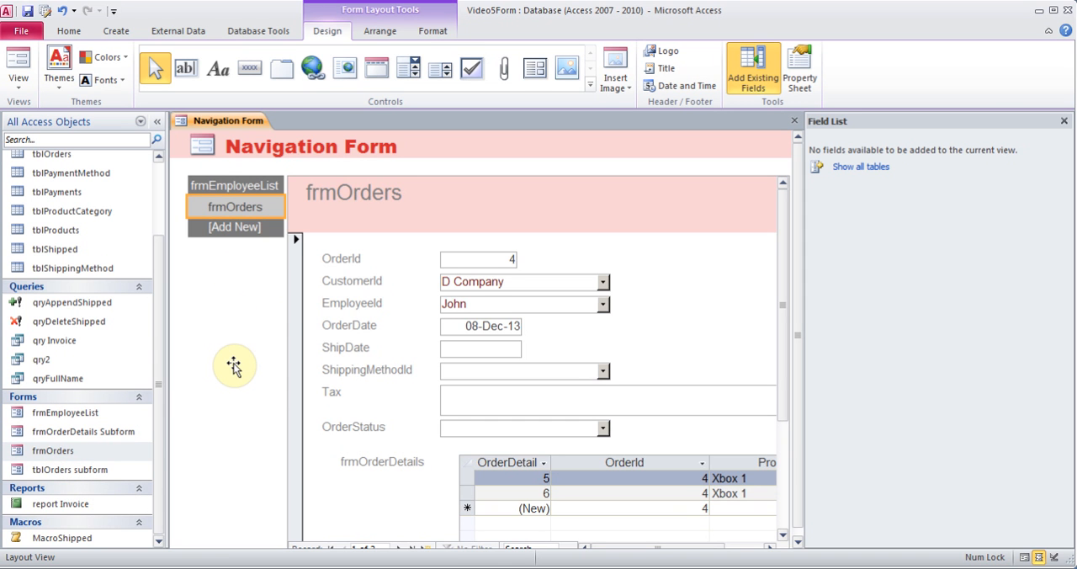
Save the form under the name Navigation Form, hide the field list and close the form
click(28, 11)
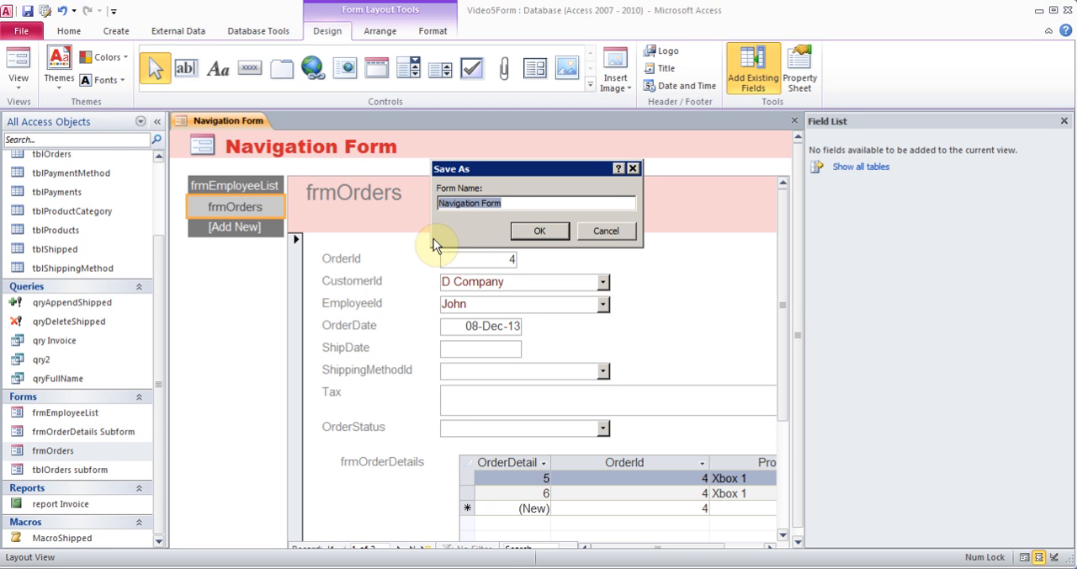
click(539, 231)
click(1065, 122)
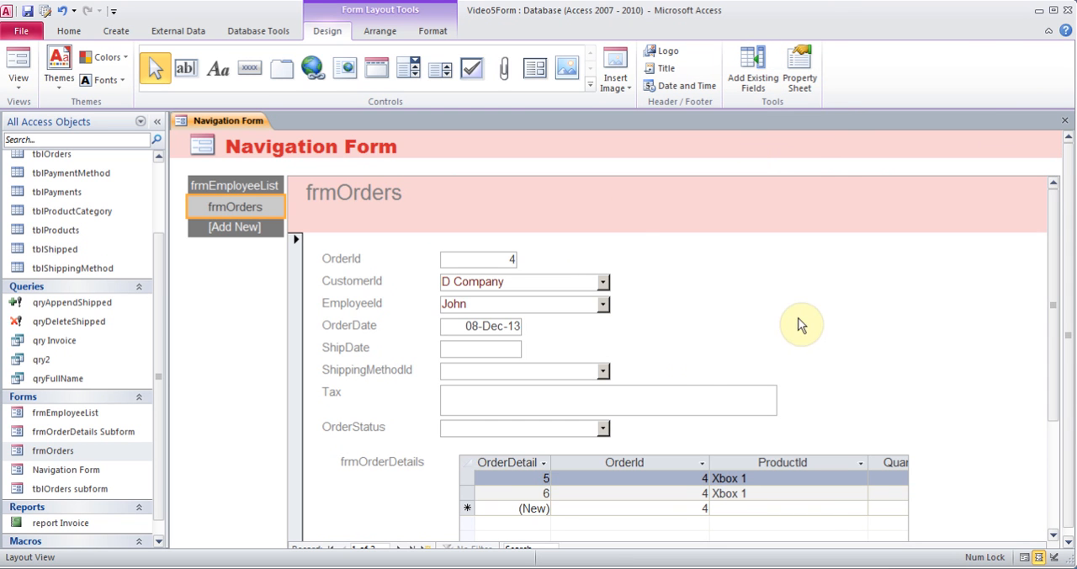
click(1065, 124)
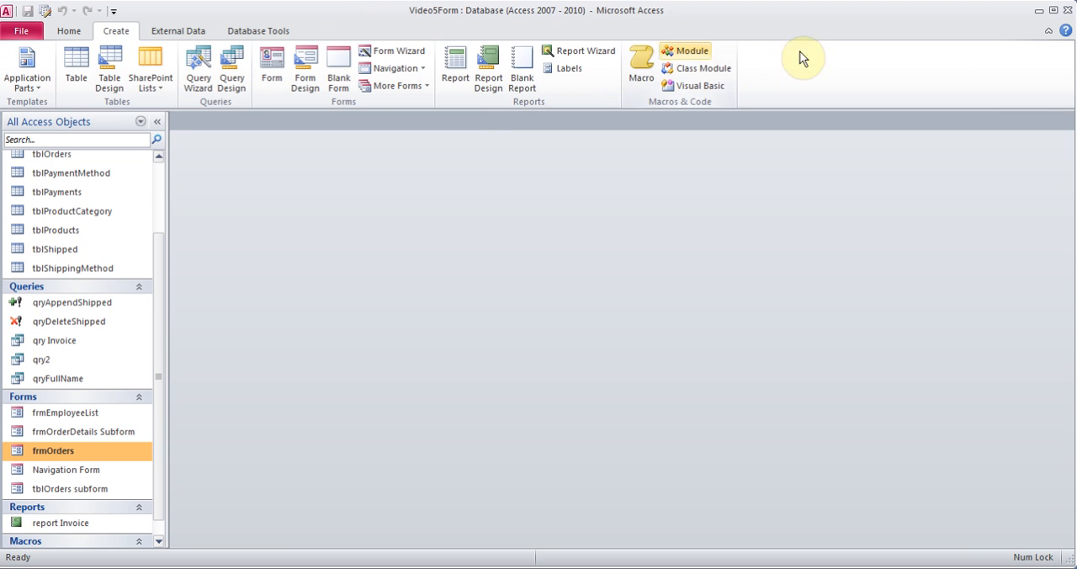
Set Navigation Form as the display form in the current database options
click(26, 32)
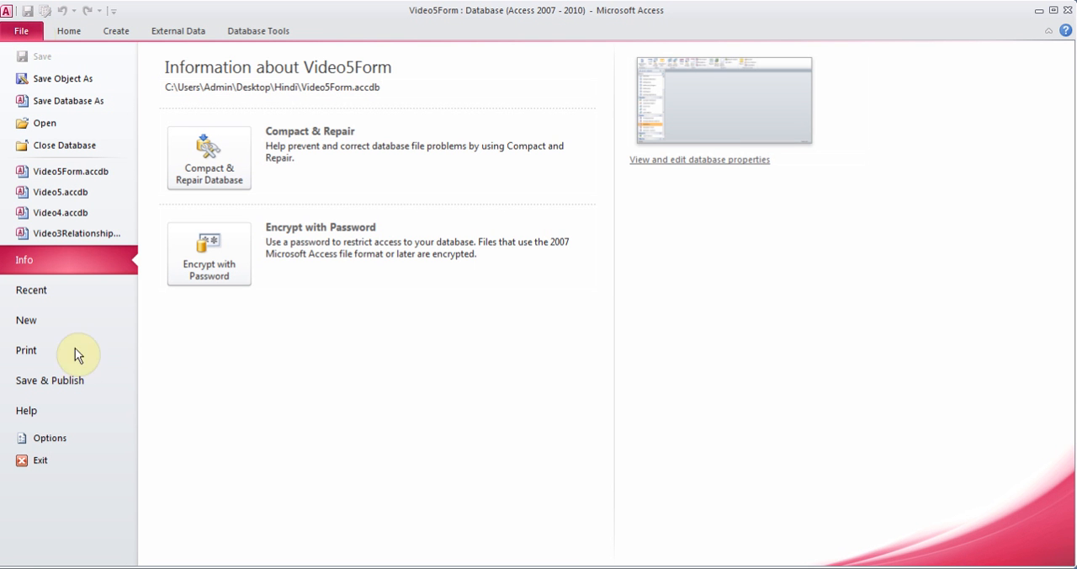
click(49, 438)
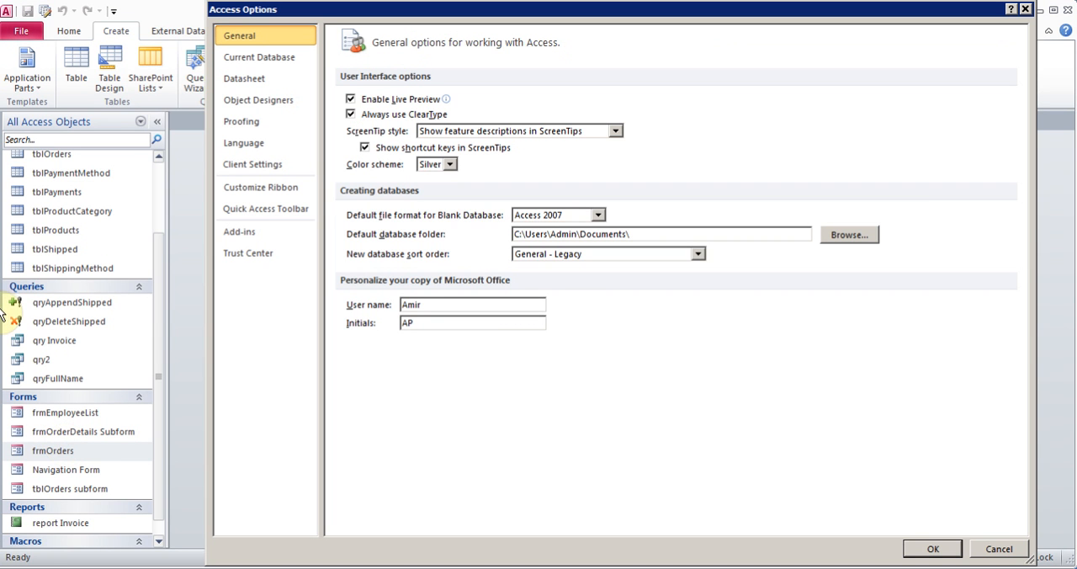
click(295, 56)
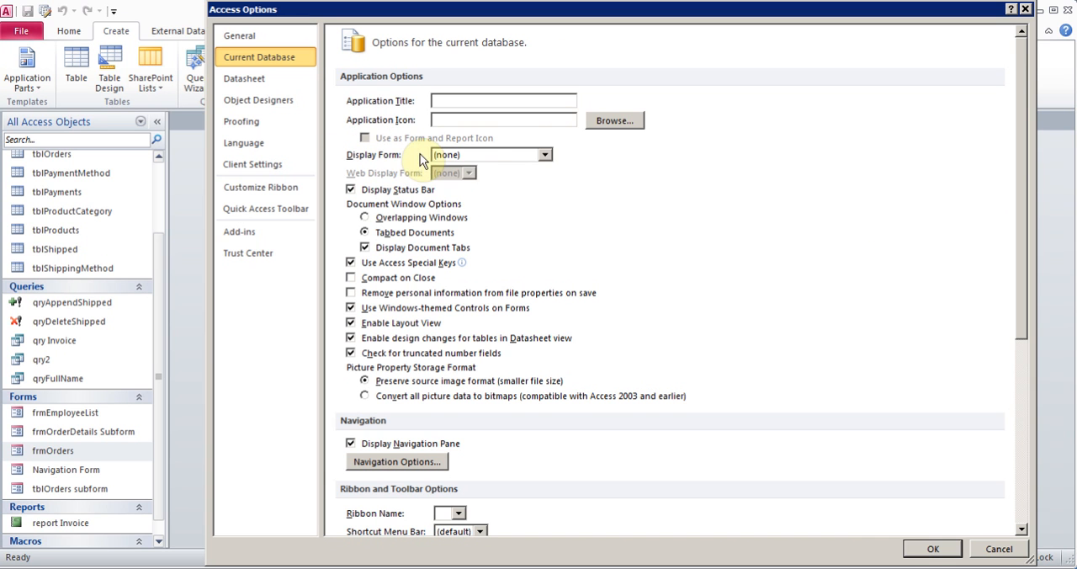
click(544, 155)
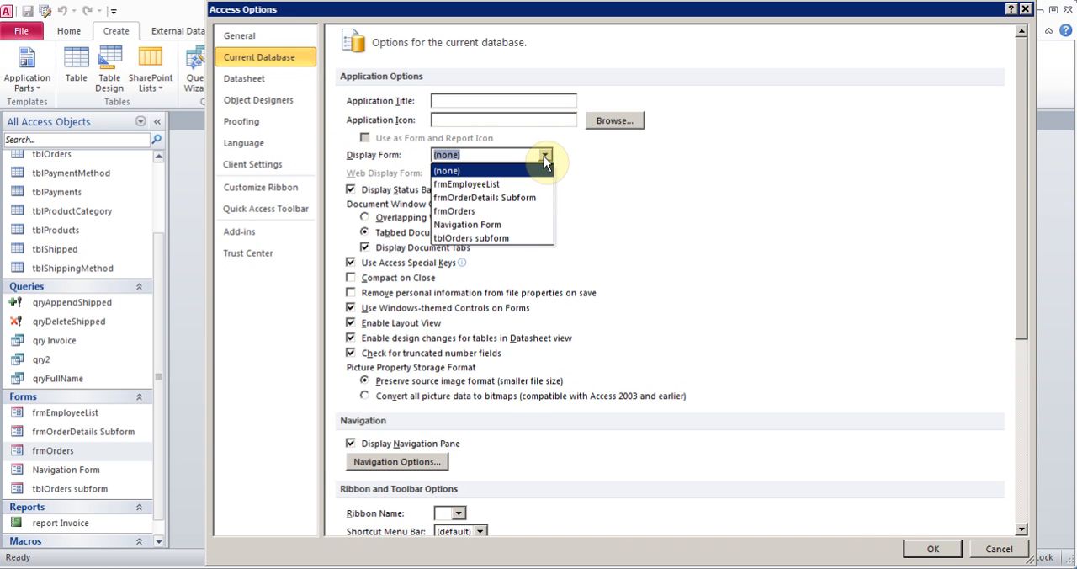
click(498, 224)
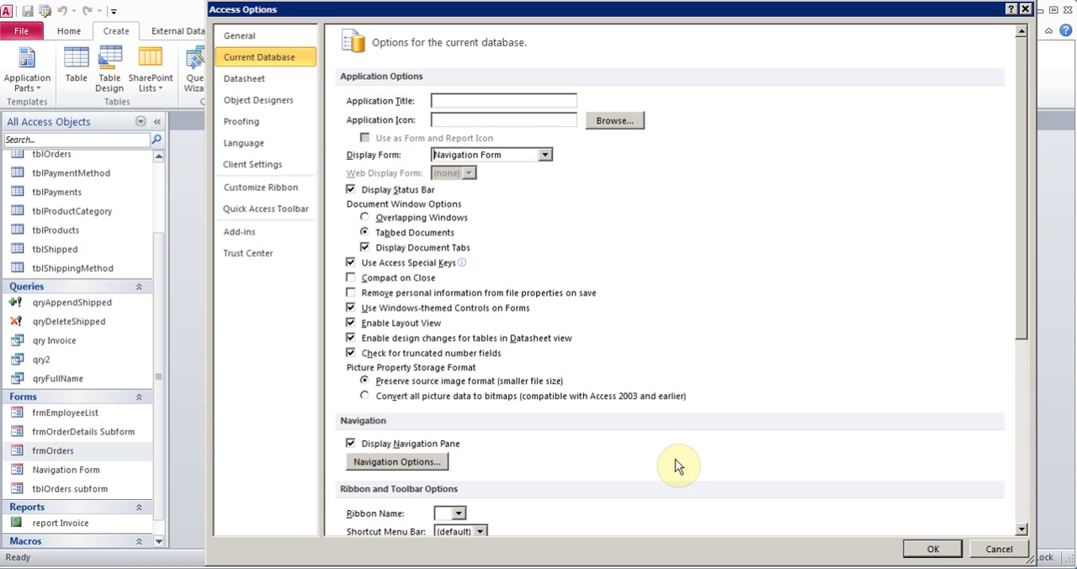
click(932, 549)
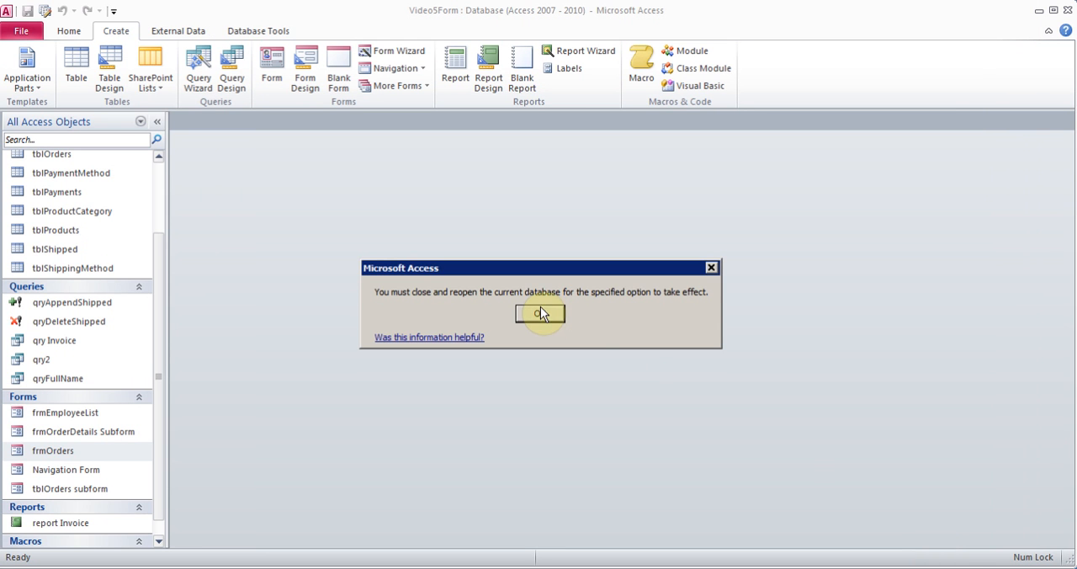
click(541, 312)
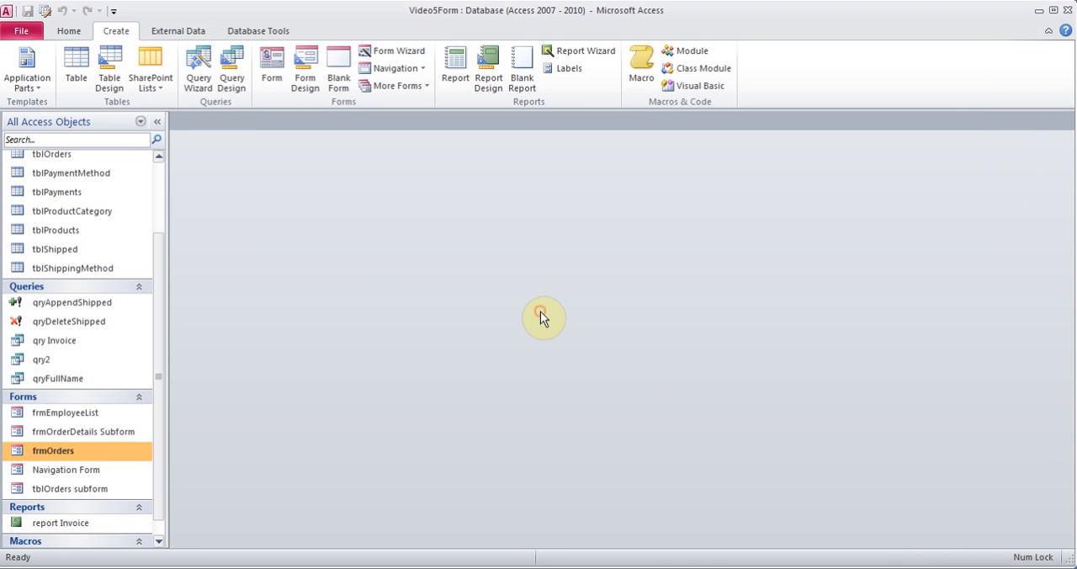
Close and reopen the Video5Form.accdb database to test the startup form, and close the navigation form
click(32, 30)
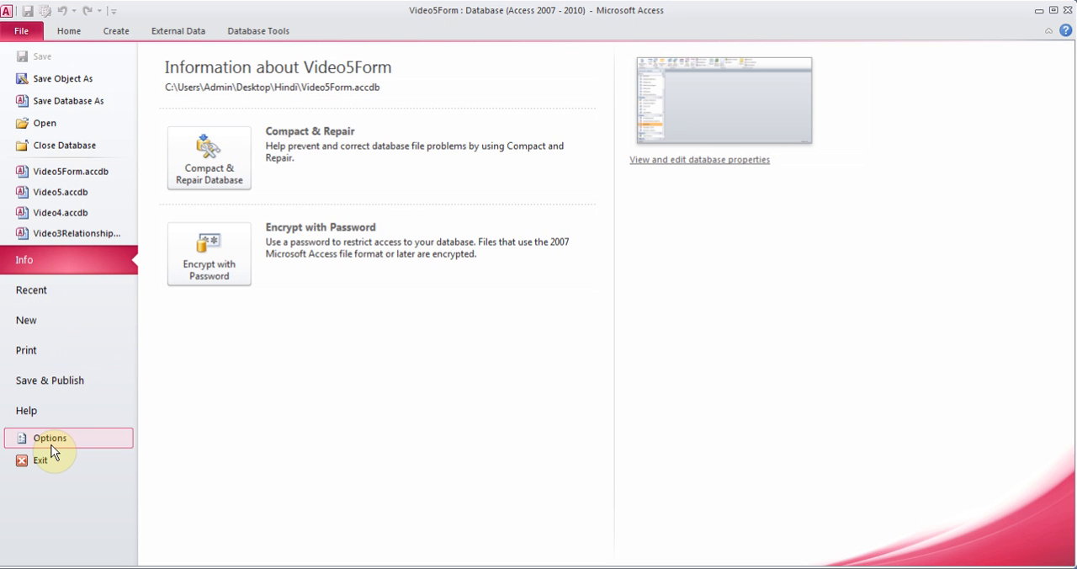
click(55, 146)
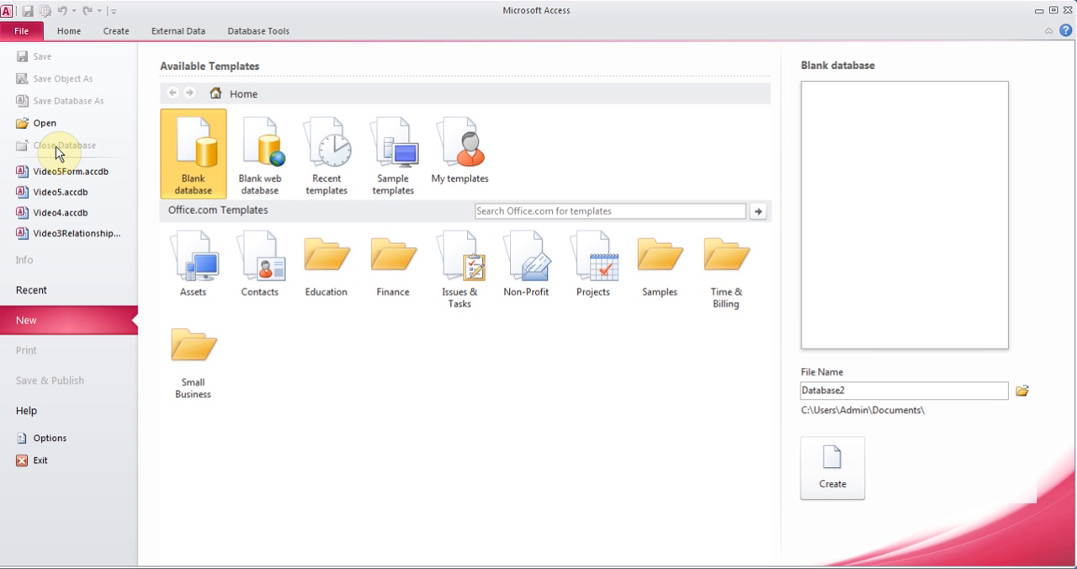
click(23, 32)
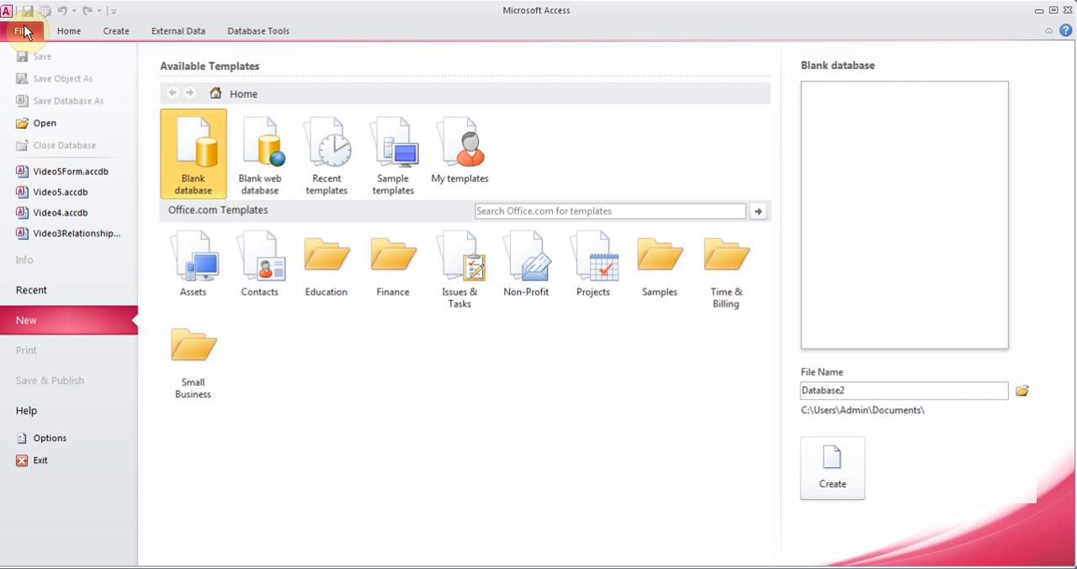
click(65, 175)
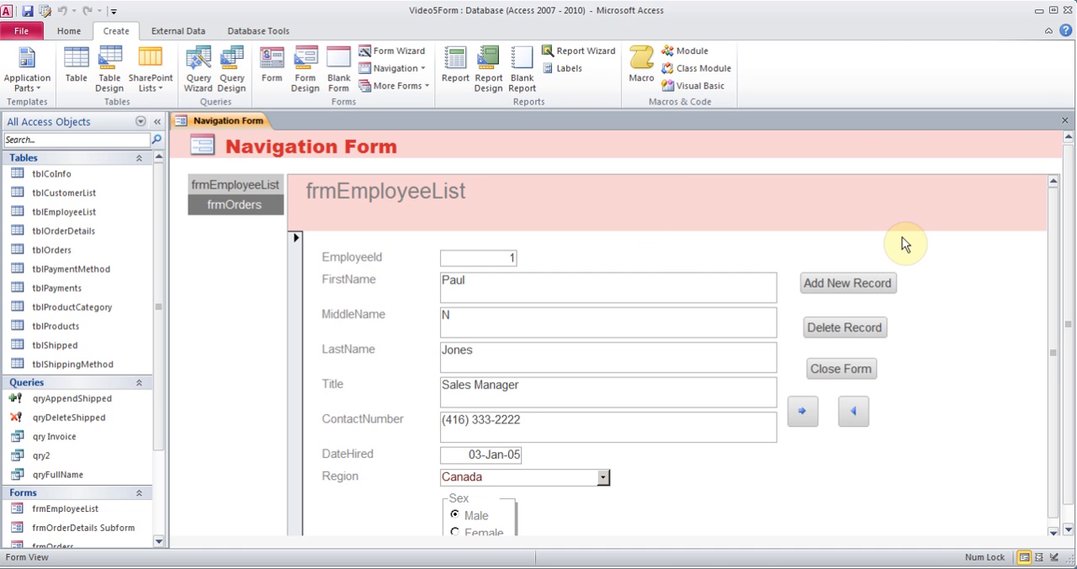
click(1064, 121)
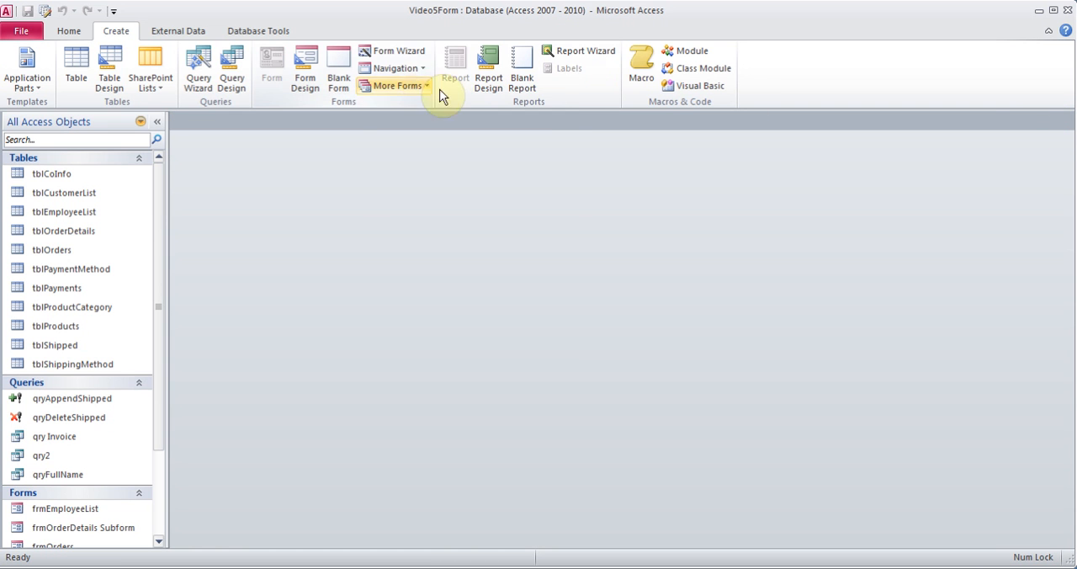
click(415, 71)
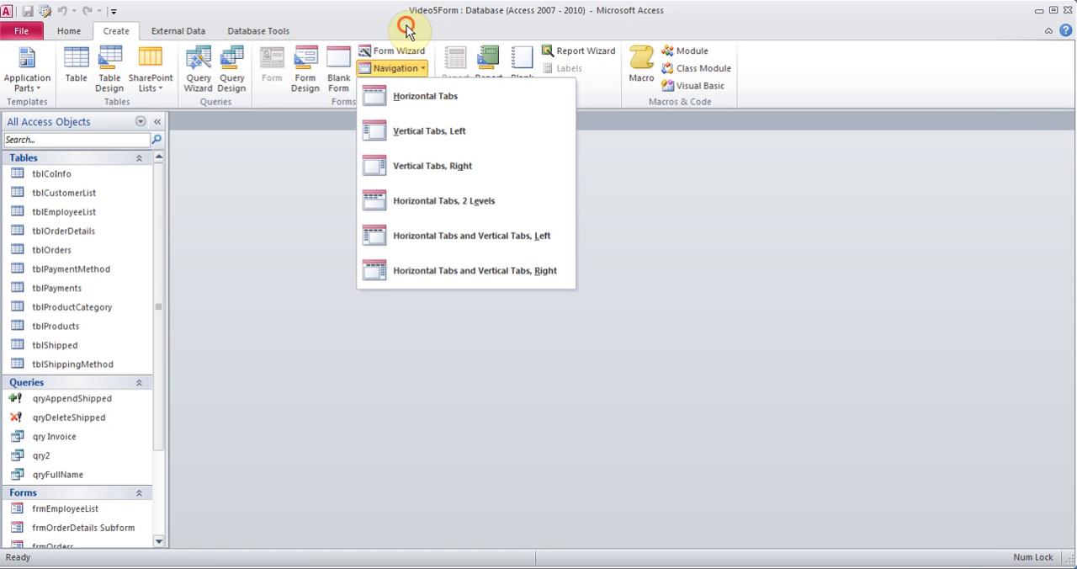
click(409, 24)
click(400, 86)
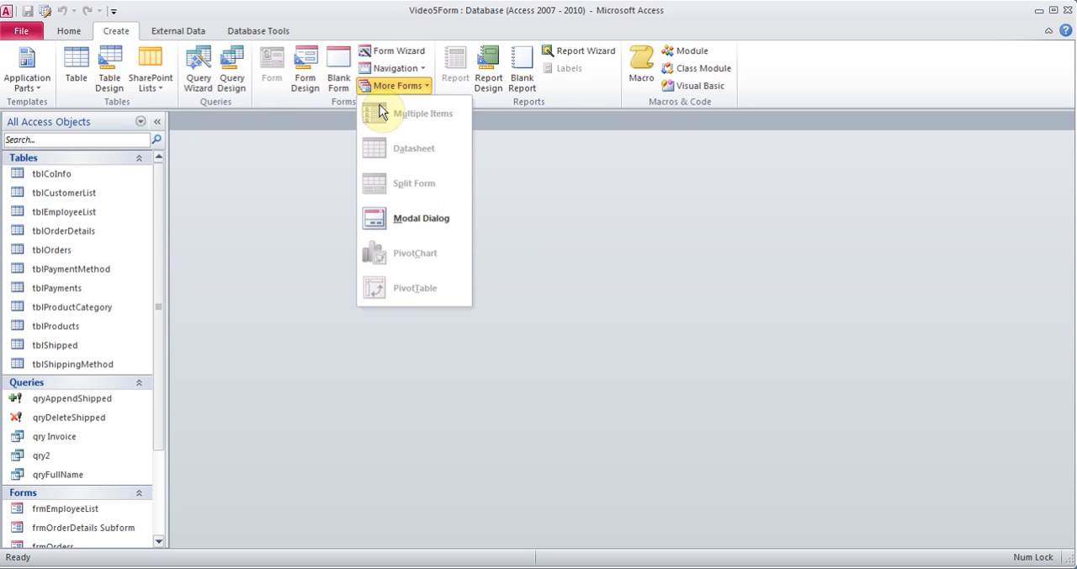
click(250, 177)
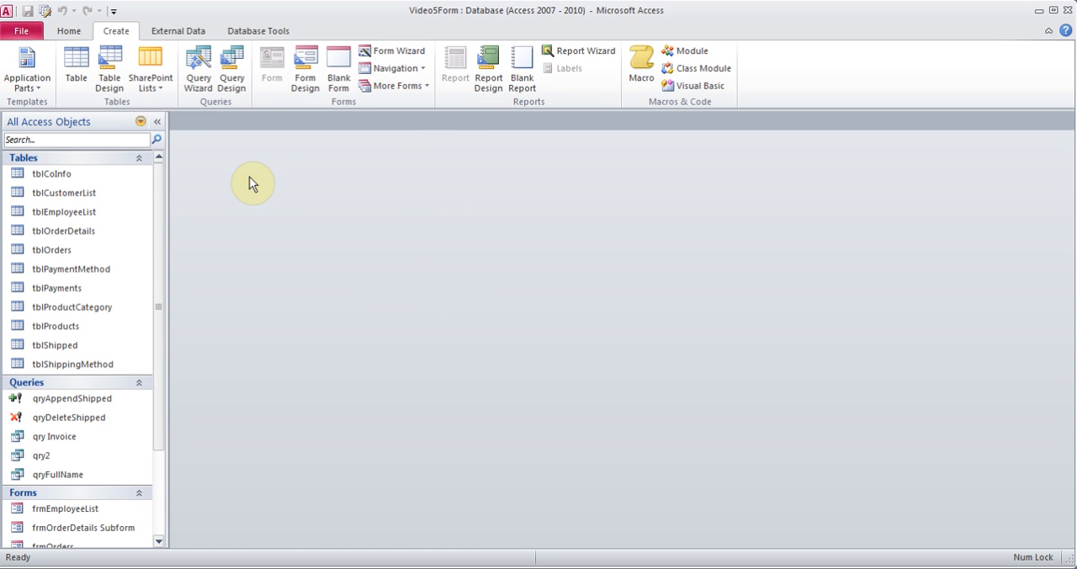
Find Switchboard Manager among all commands, add it to the Quick Access Toolbar and accept the options
click(114, 12)
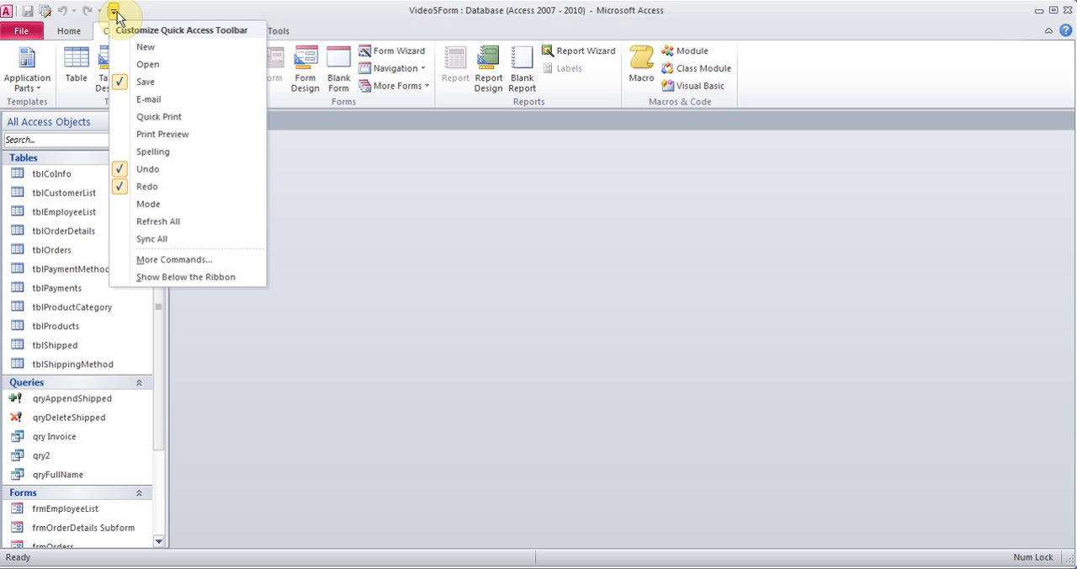
click(175, 261)
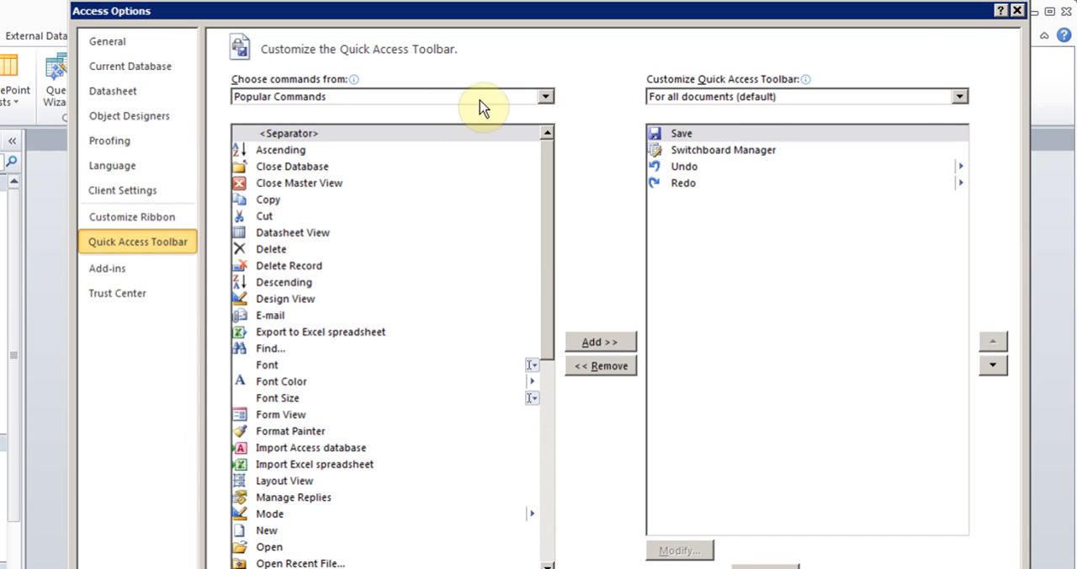
click(546, 97)
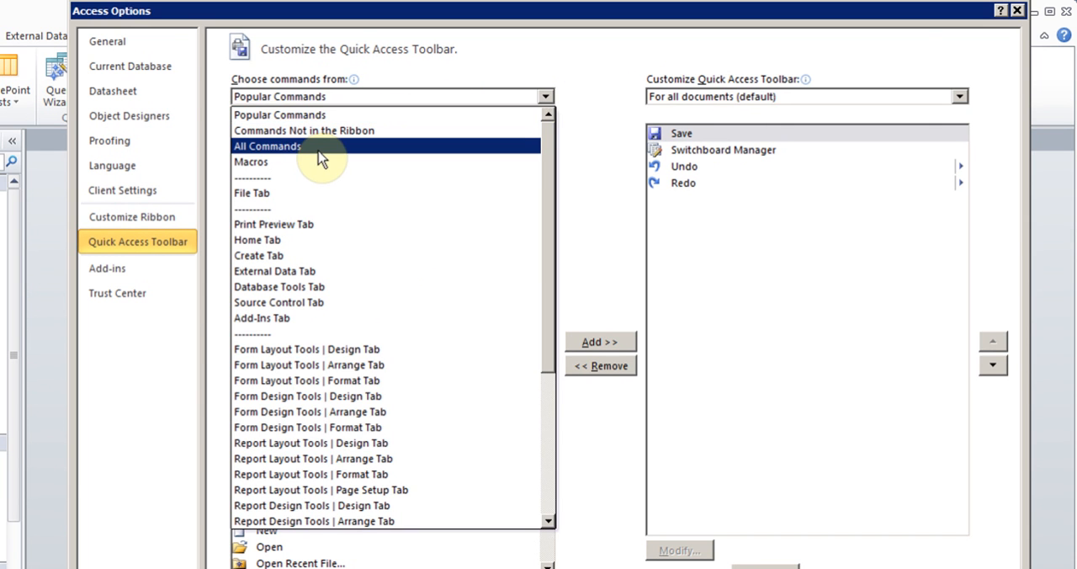
click(318, 150)
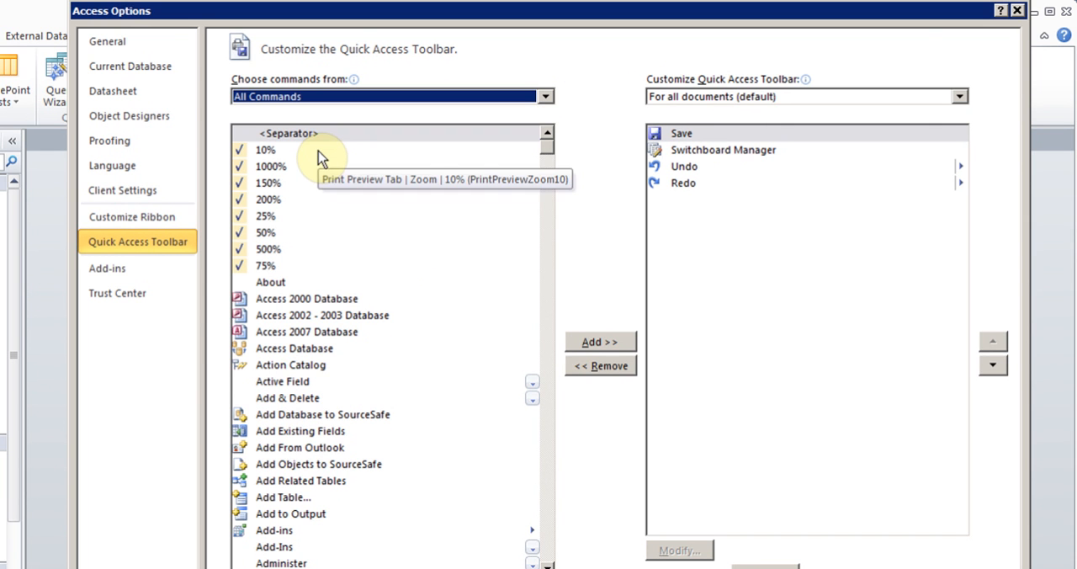
click(284, 417)
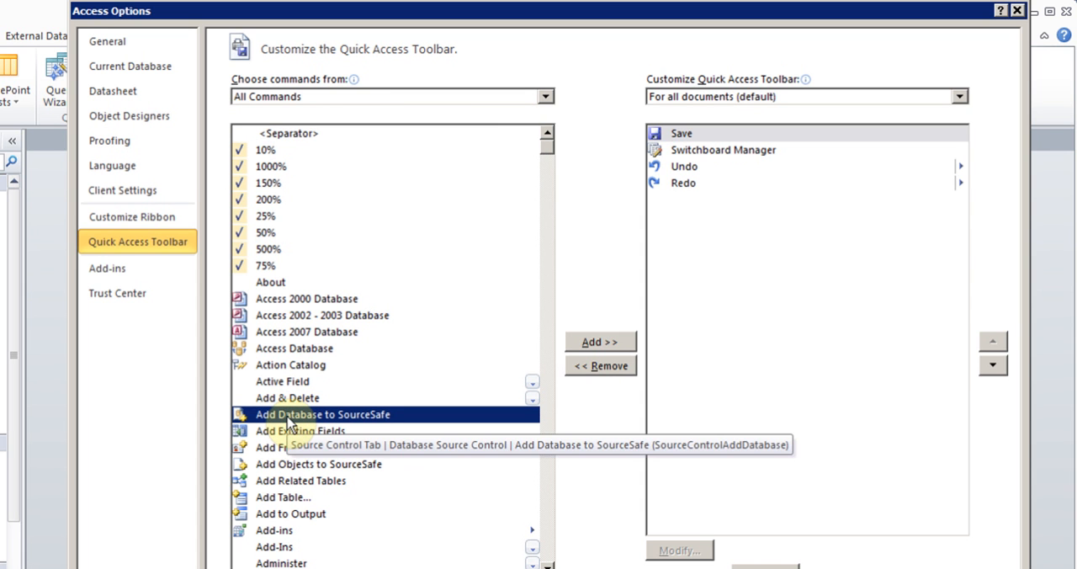
key(s)
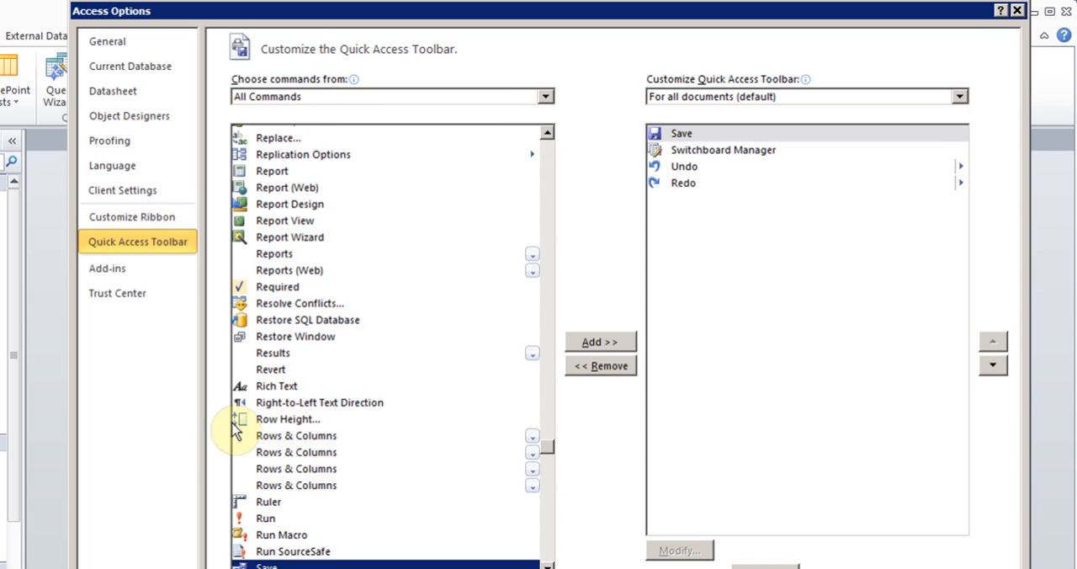
scroll(546, 566, down, 5)
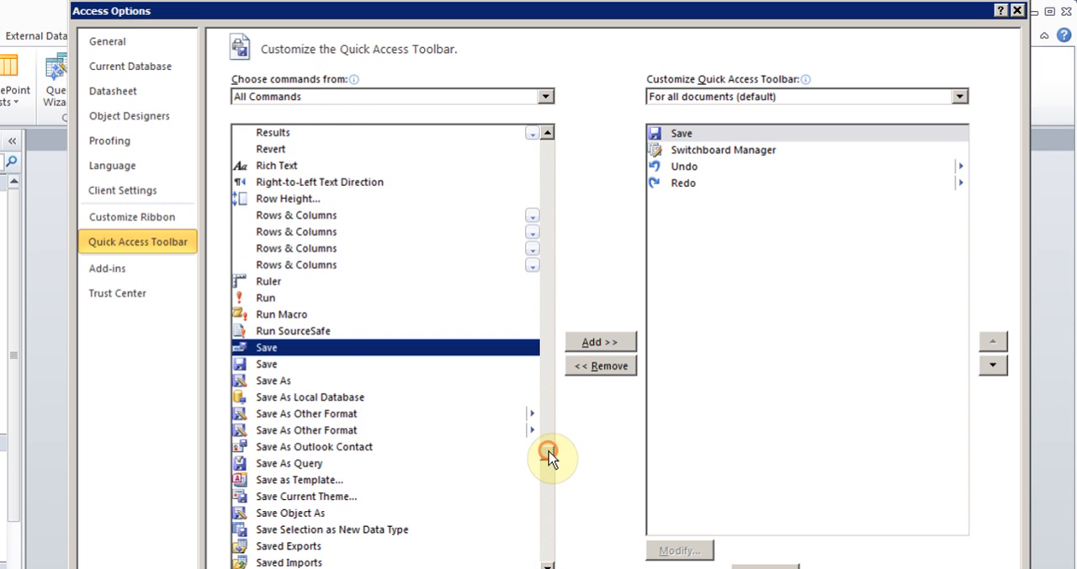
drag(548, 454, 554, 510)
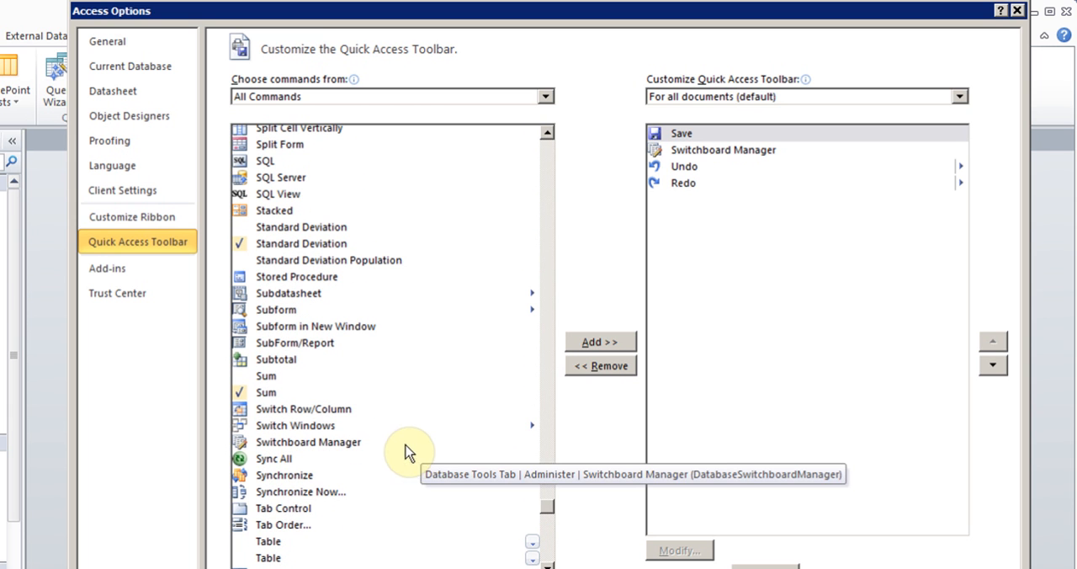
click(320, 445)
click(599, 343)
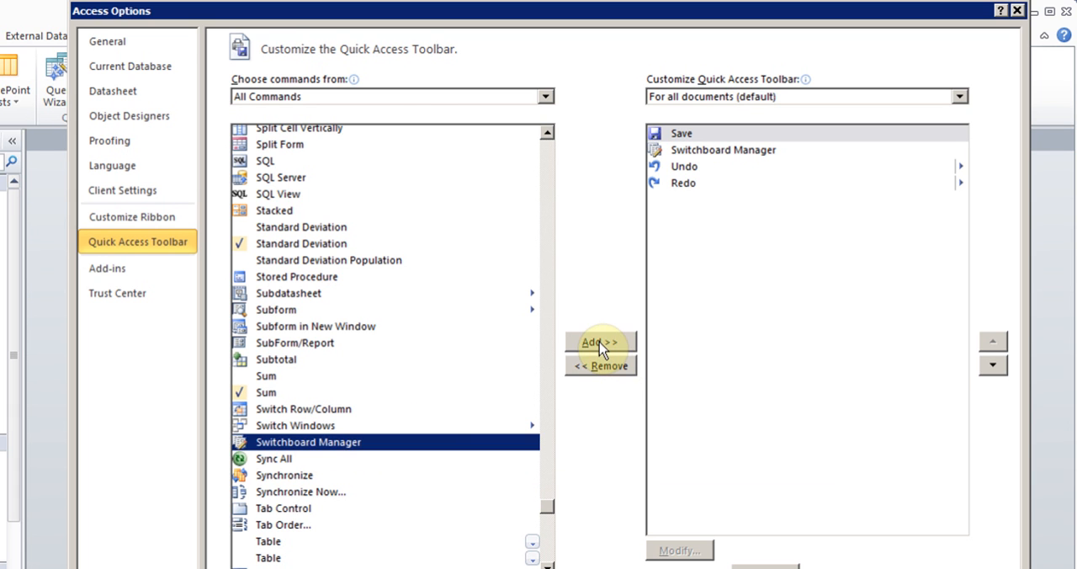
click(455, 373)
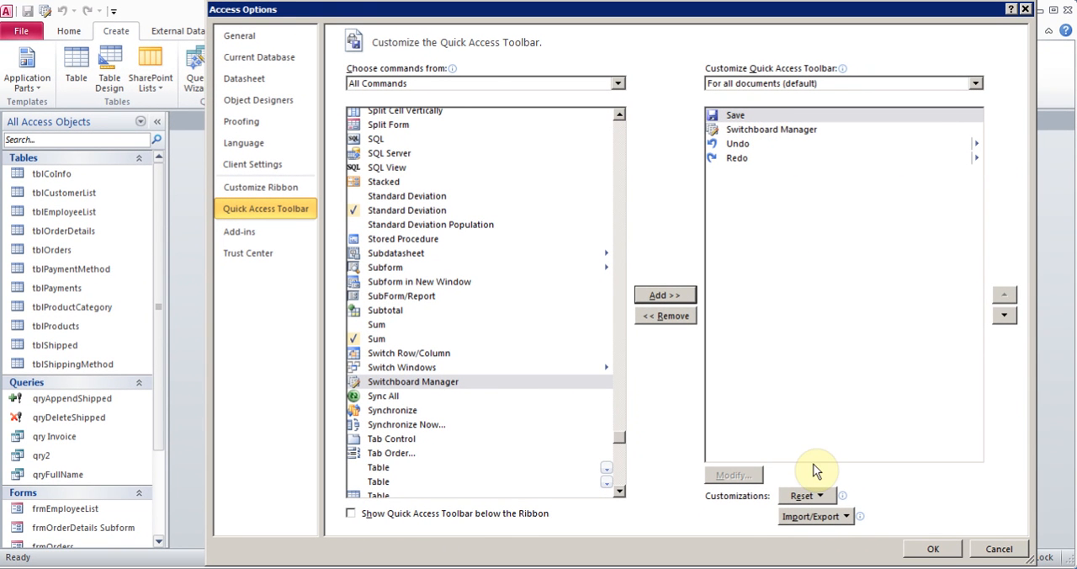
click(932, 549)
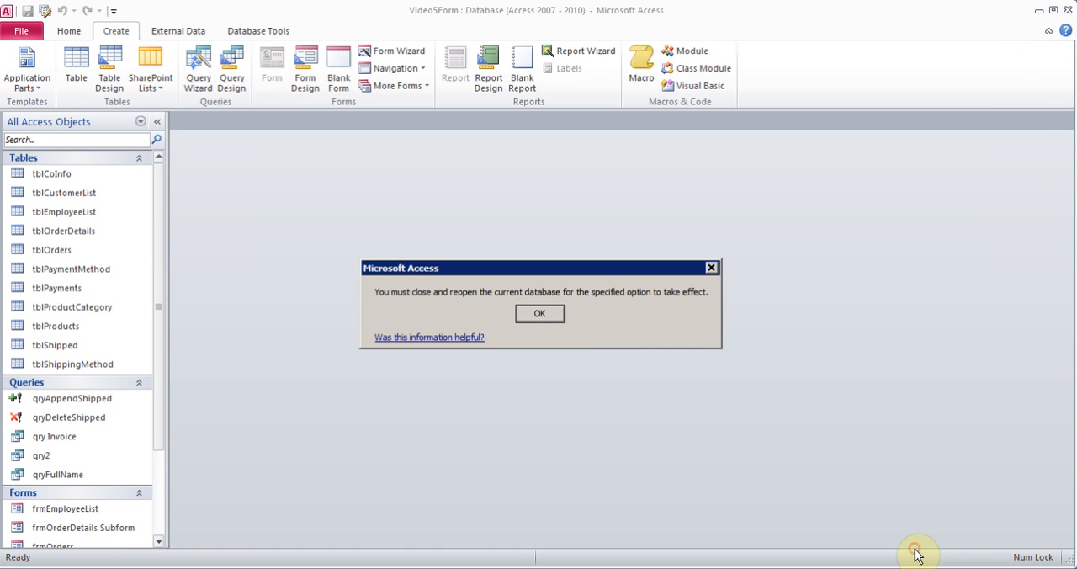
click(540, 314)
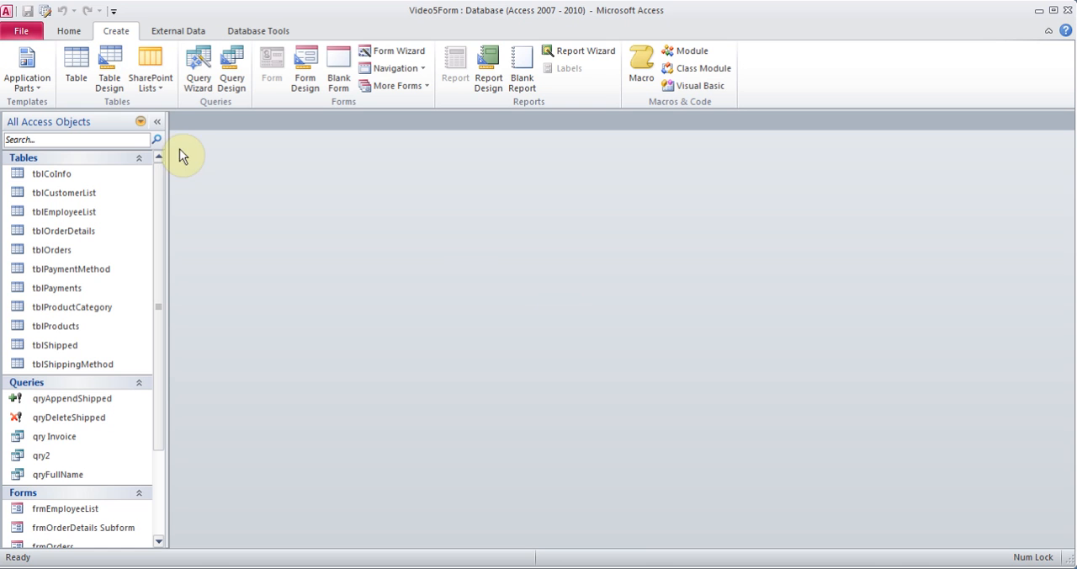
Create a switchboard with the Switchboard Manager and open the Main Switchboard page for editing
click(47, 11)
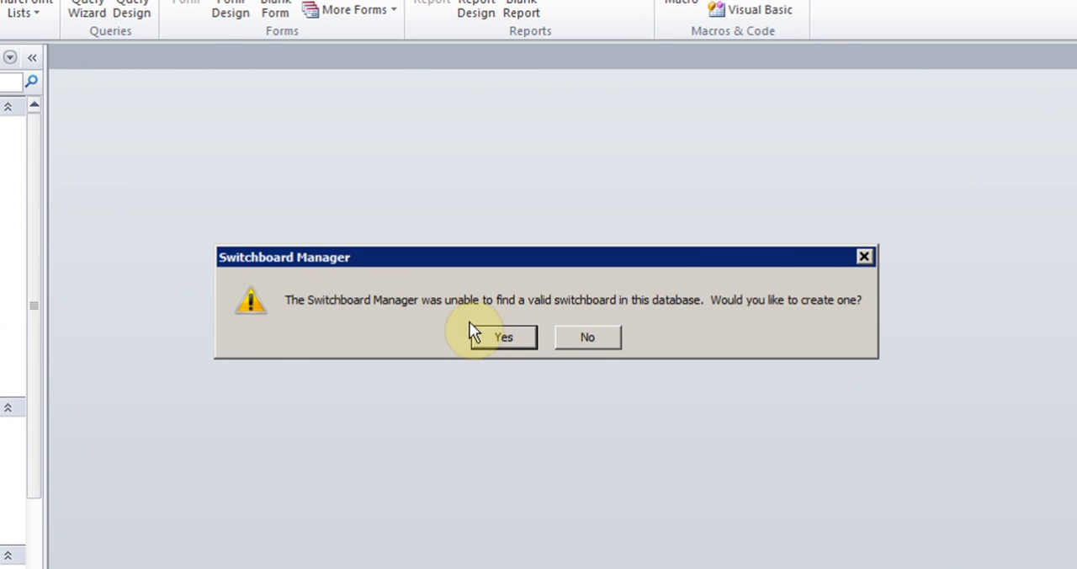
click(493, 339)
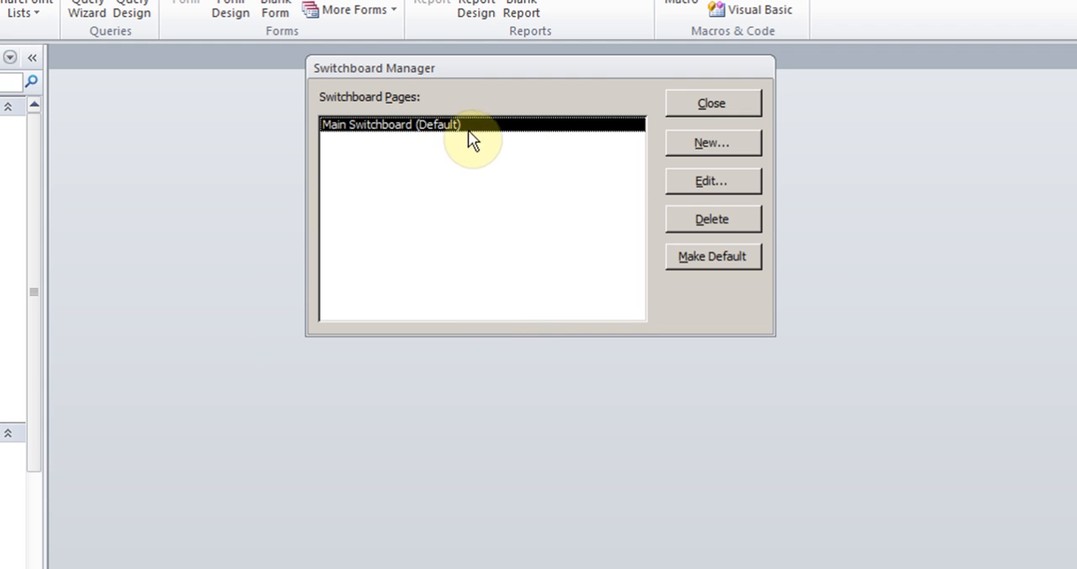
click(688, 180)
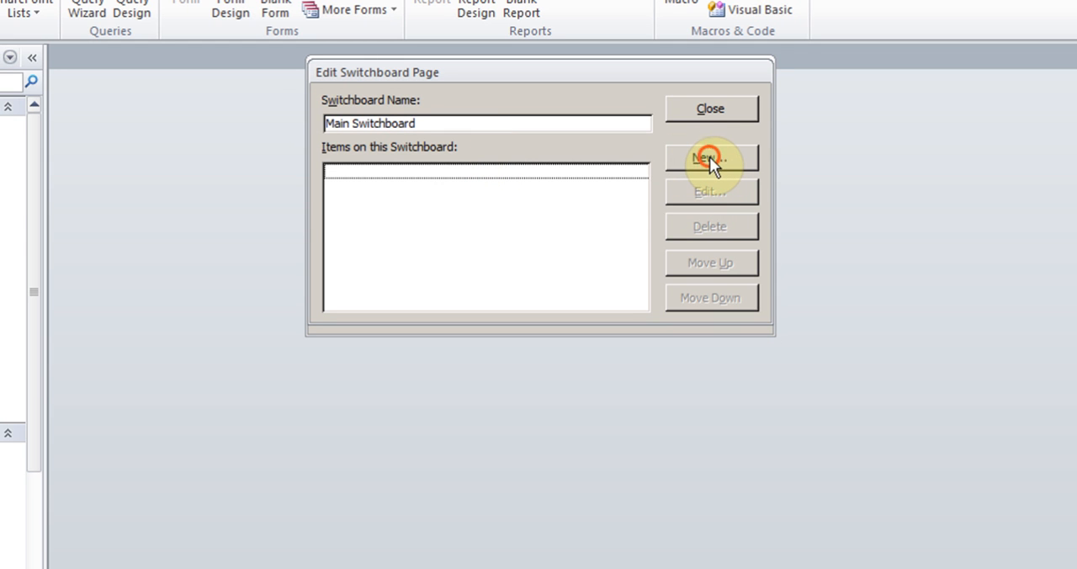
Start a new switchboard item with the command Open Form in Add Mode and the form frmEmployeeList
click(710, 156)
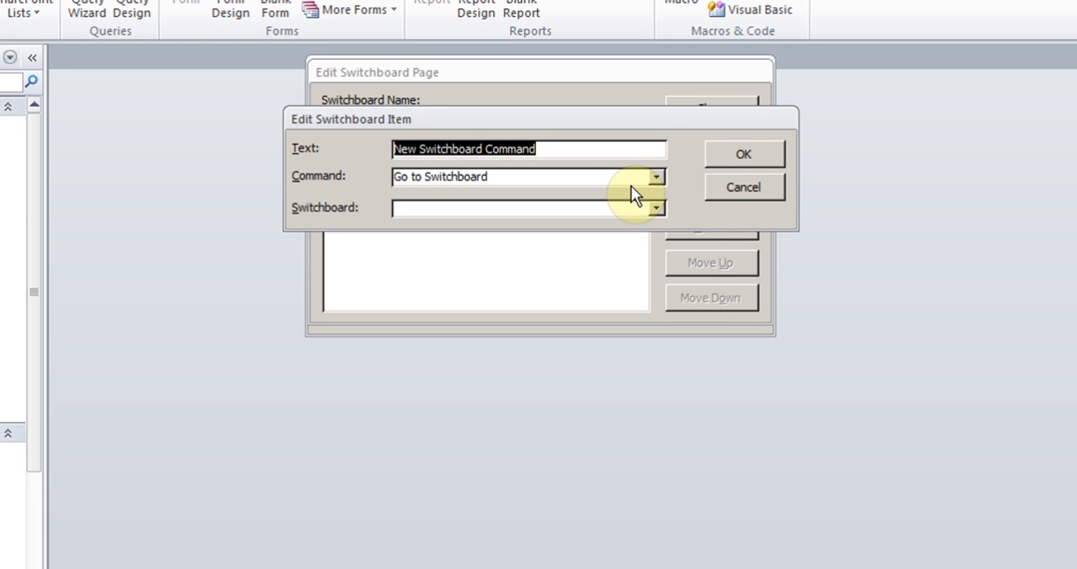
click(656, 177)
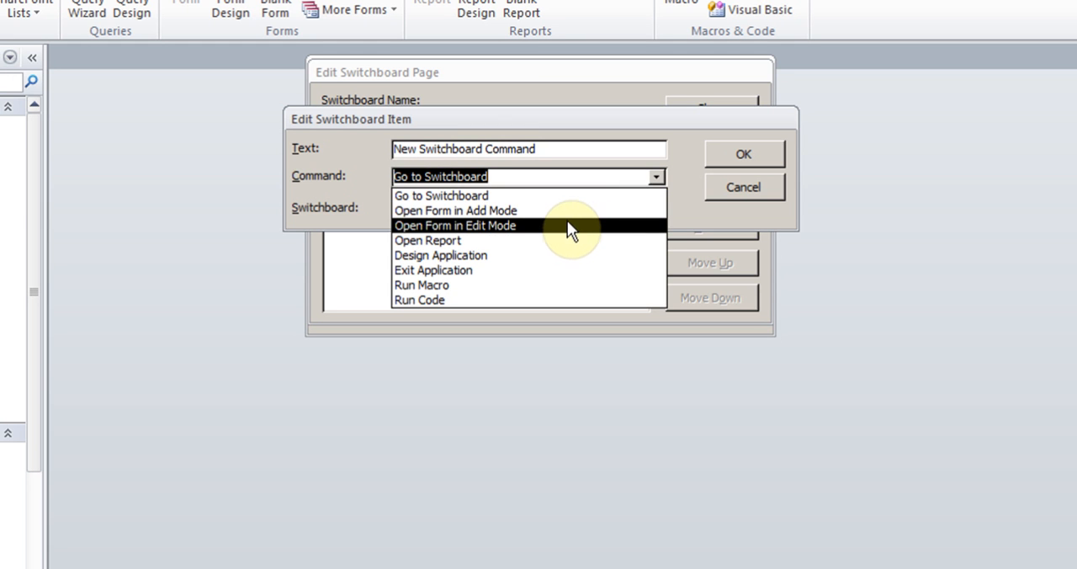
click(564, 212)
click(653, 207)
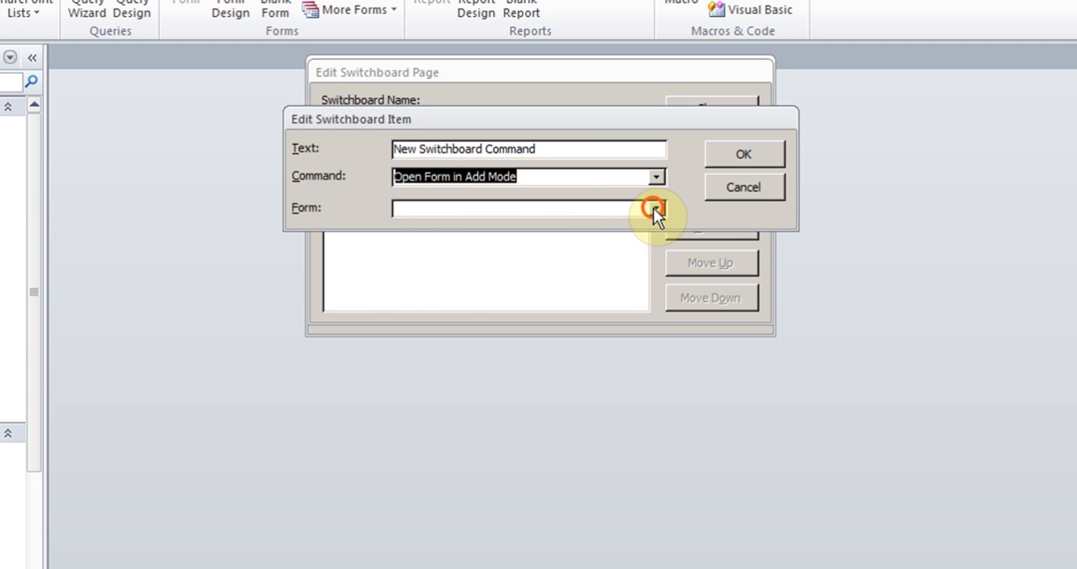
click(624, 222)
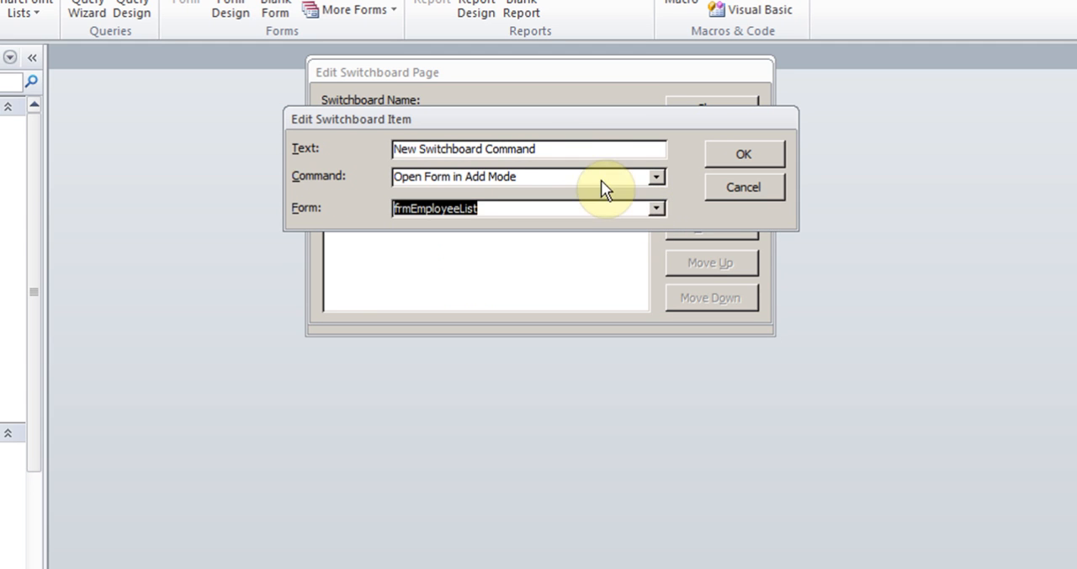
Set the item's text to "Enter New employee" and accept the item
drag(563, 149, 333, 148)
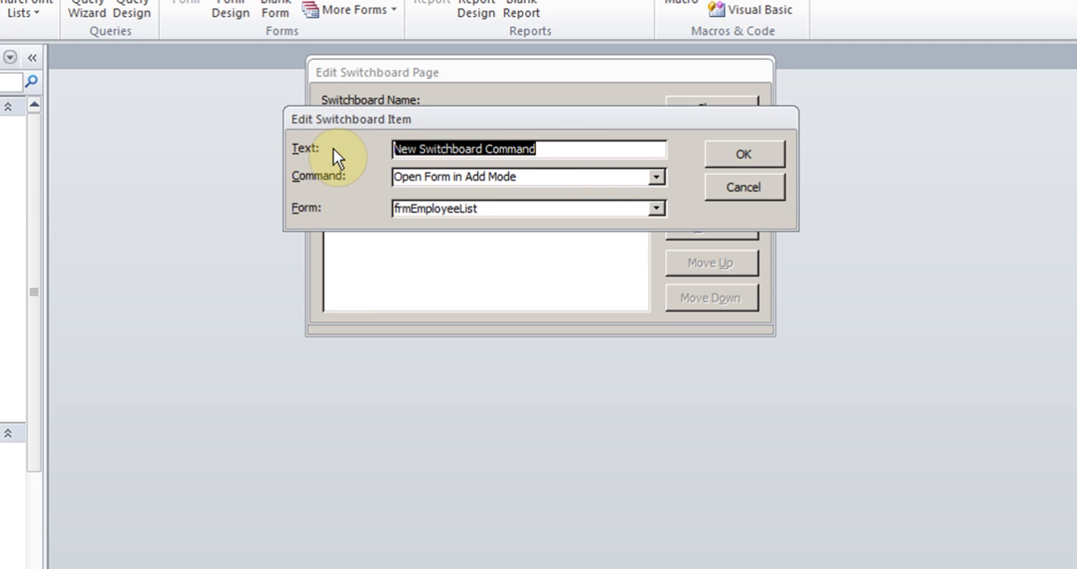
text(Enter Empl)
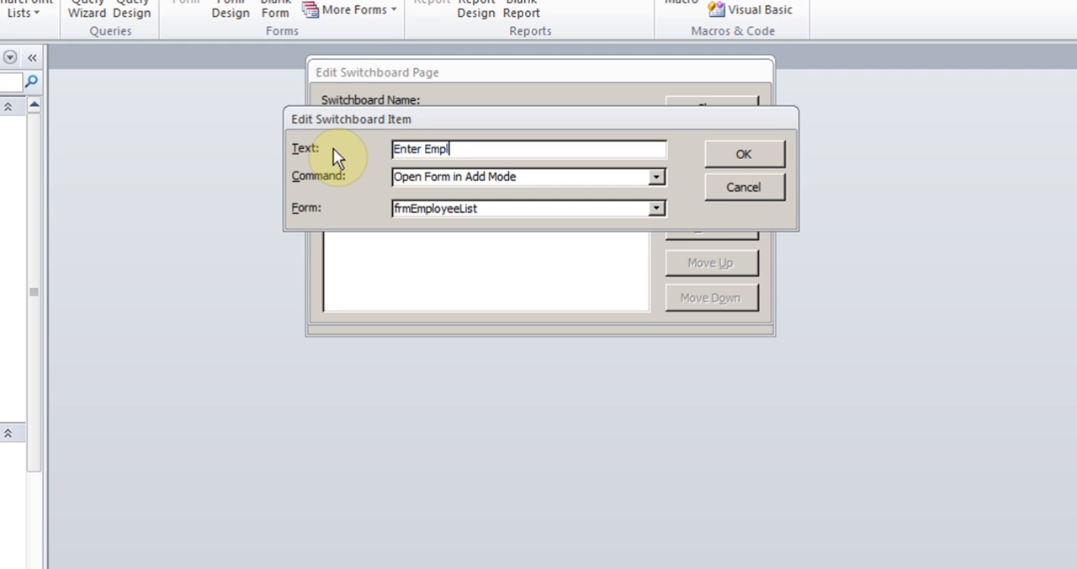
key(BackSpace)
key(BackSpace)
key(BackSpace)
key(BackSpace)
text(New employee)
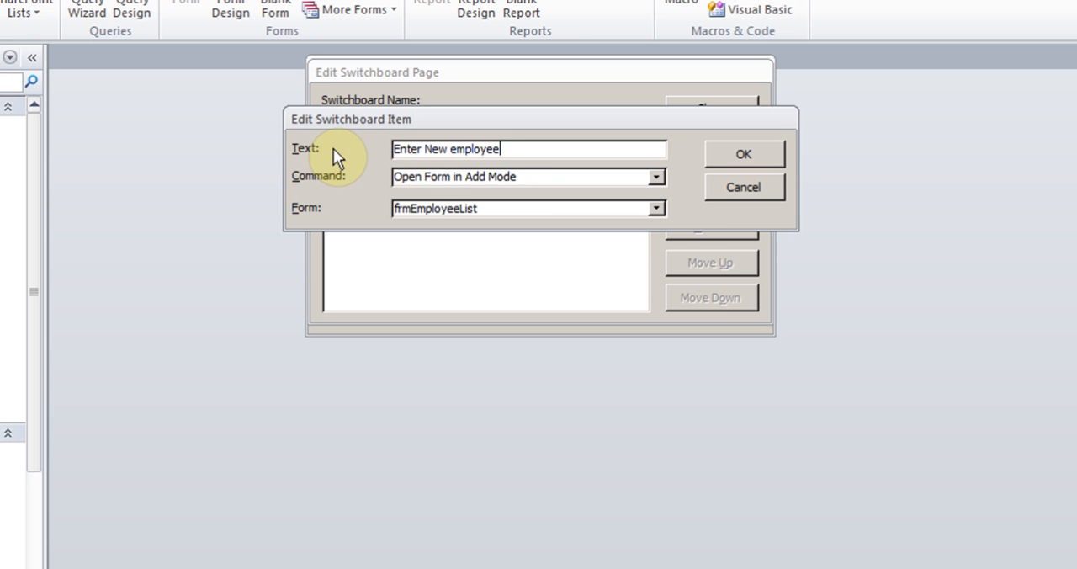
click(756, 159)
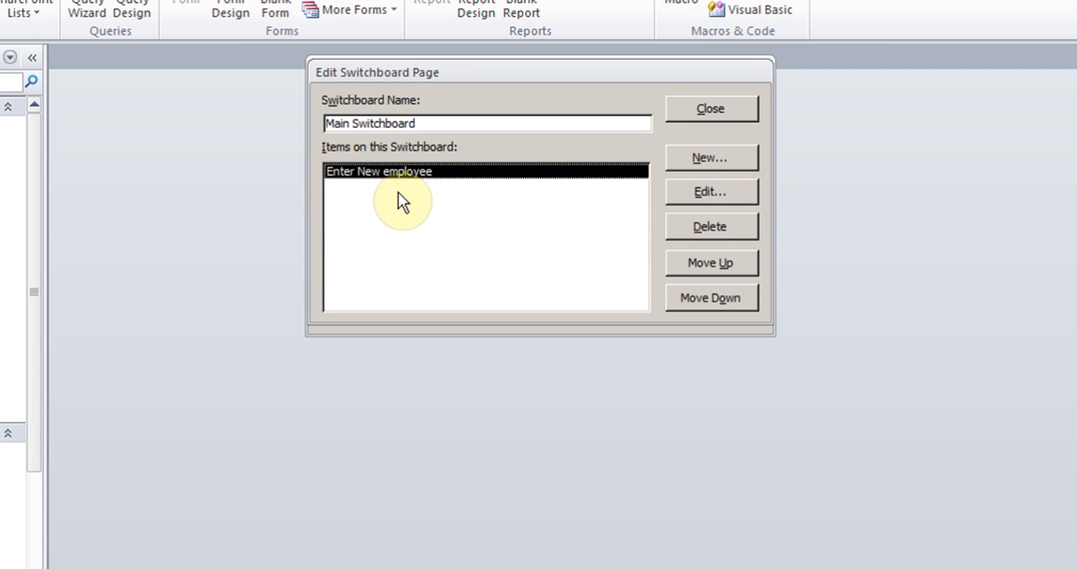
Add a switchboard item "Enter Orders" with the command Open Form in Add Mode and the form frmOrders
click(709, 157)
click(655, 175)
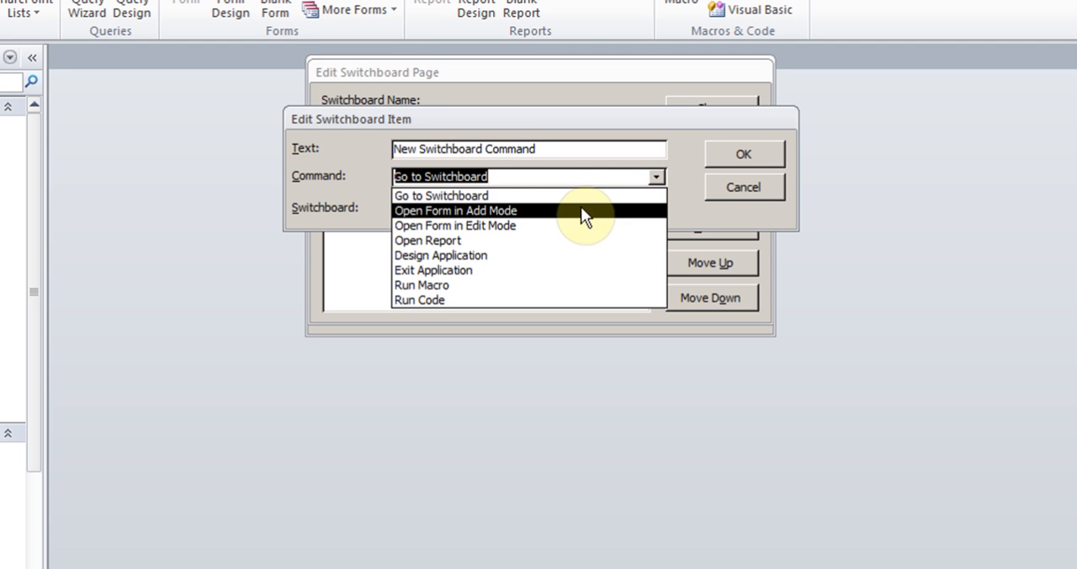
click(581, 210)
click(660, 209)
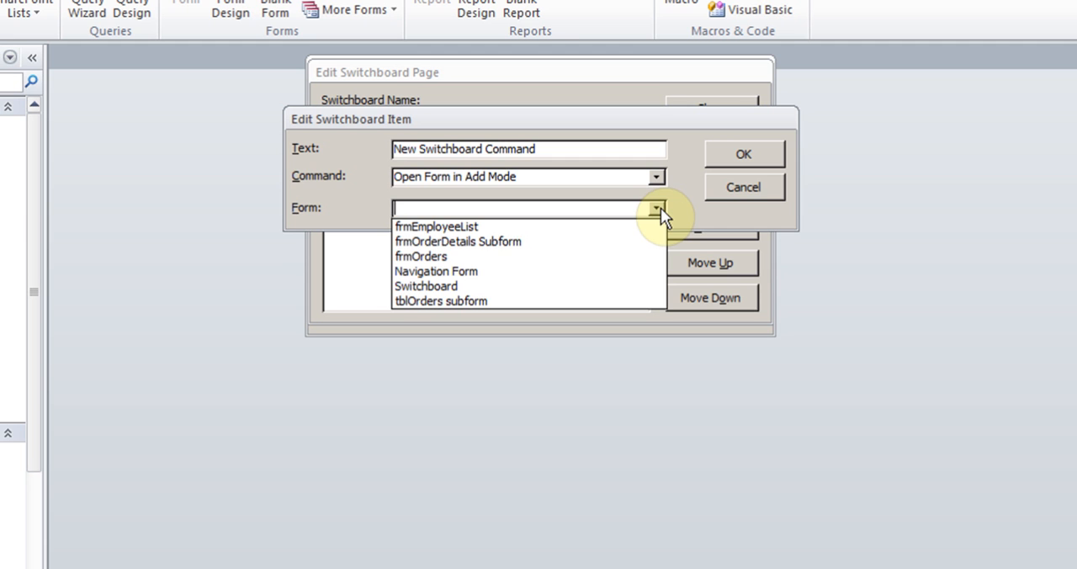
click(475, 257)
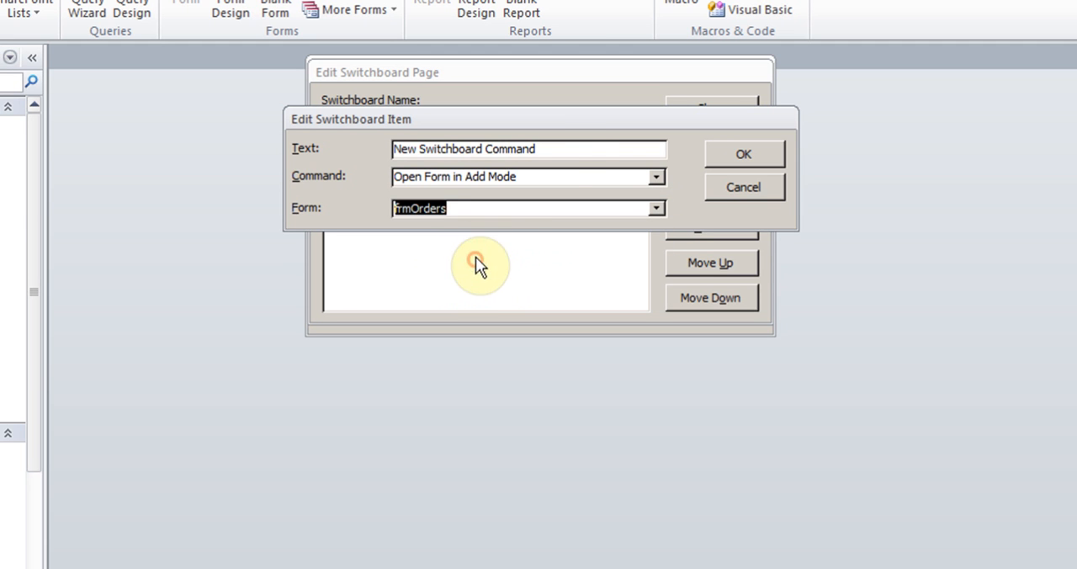
click(558, 149)
click(392, 148)
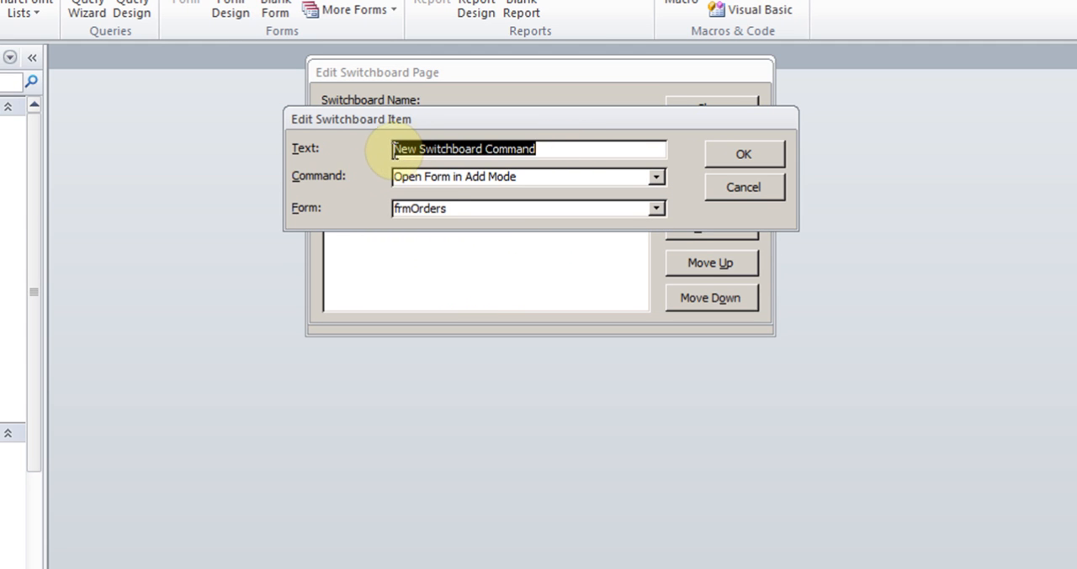
text(Enter Orders)
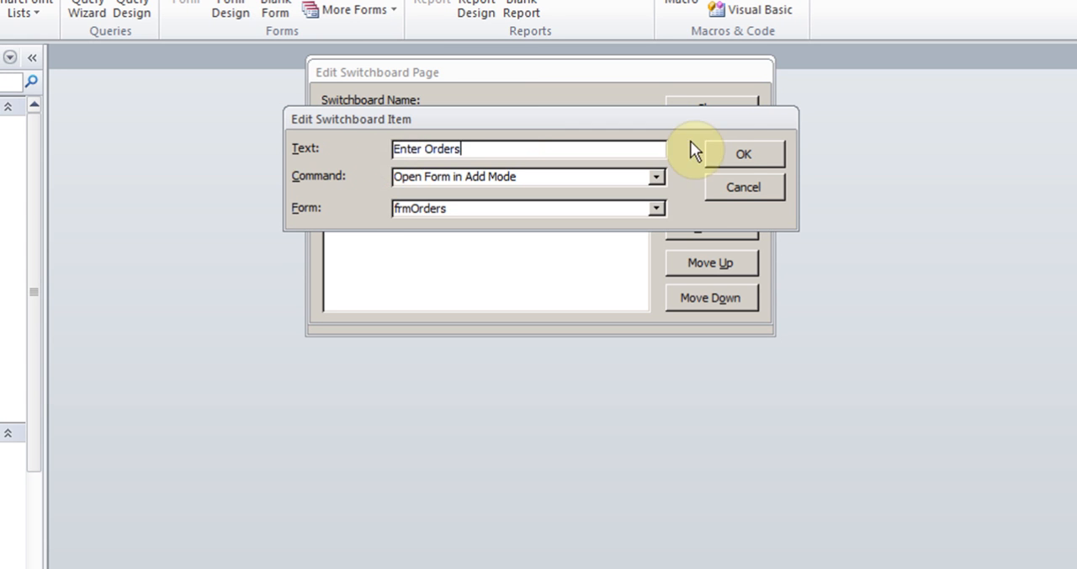
click(746, 151)
Add a switchboard item "Open Invoice" with the command Open Report and the report named report Invoice
click(707, 159)
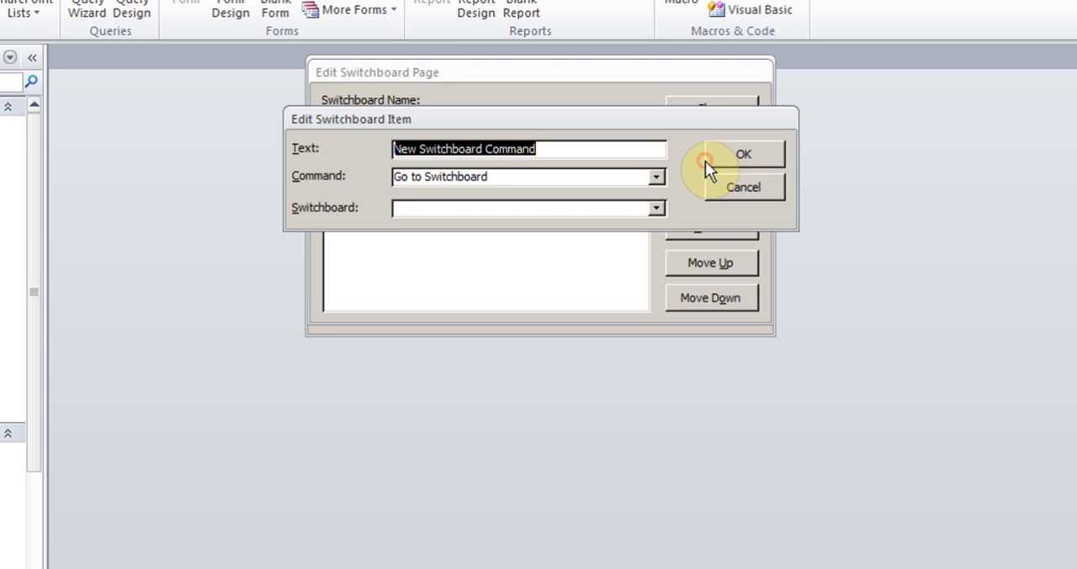
click(658, 177)
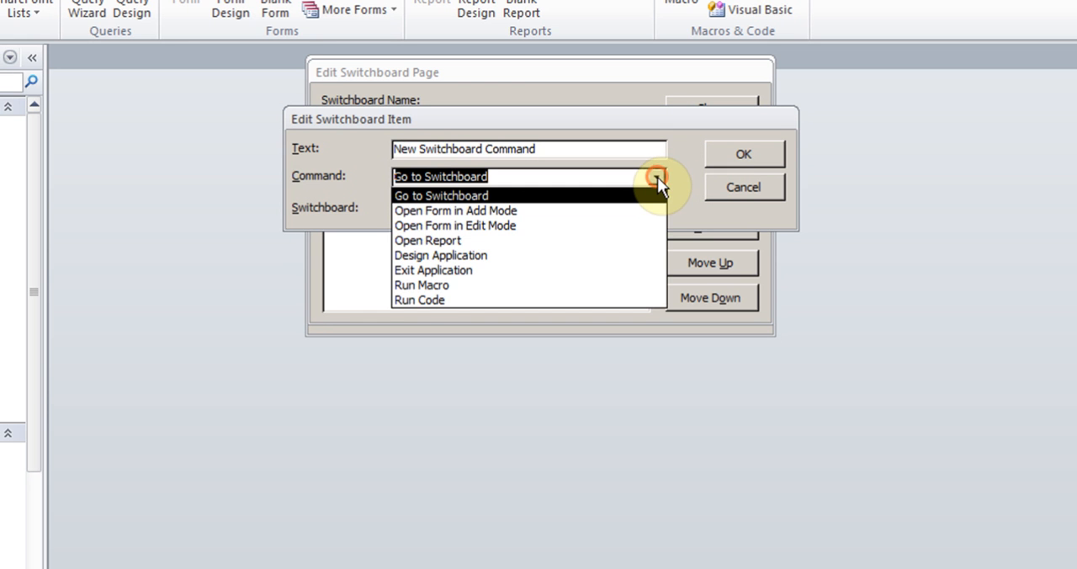
click(531, 242)
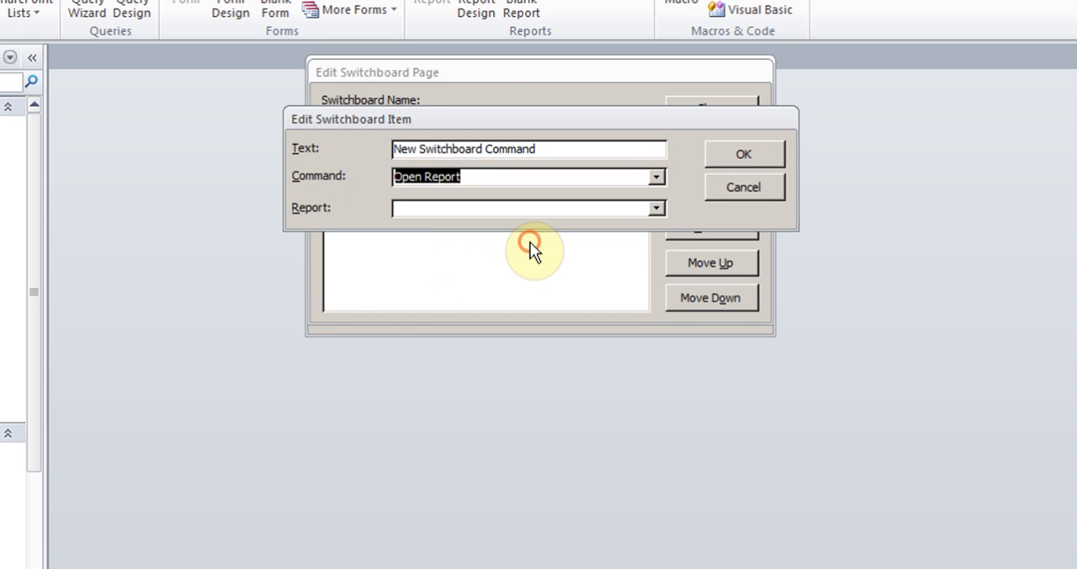
click(655, 208)
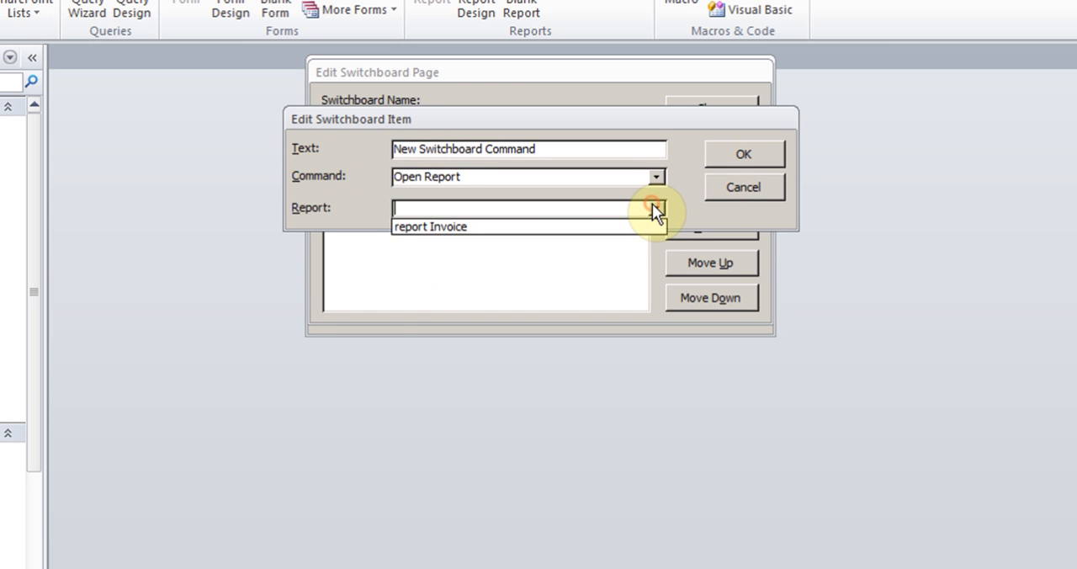
click(587, 227)
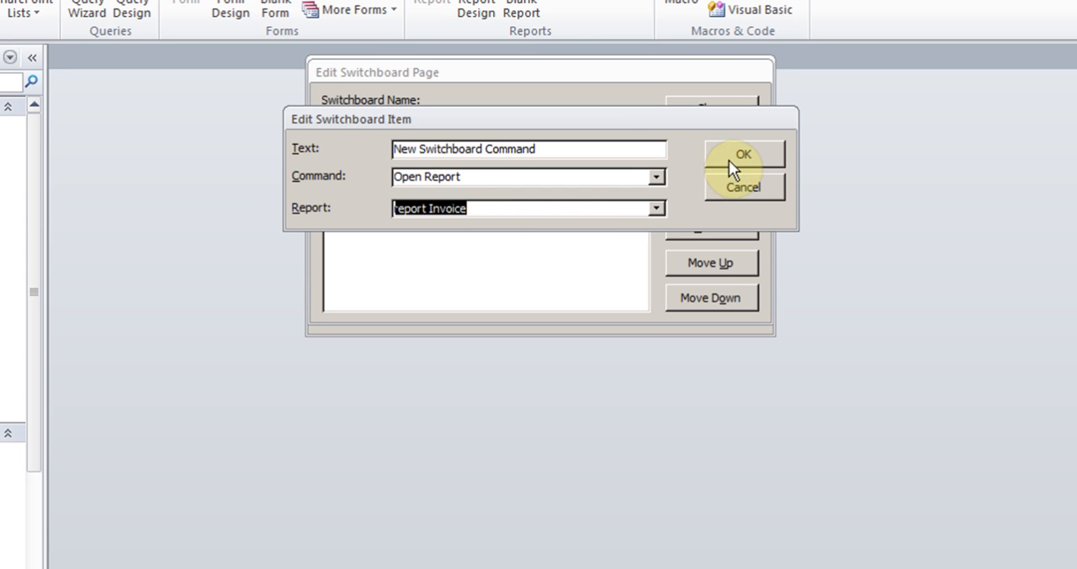
click(569, 152)
click(290, 148)
text(O)
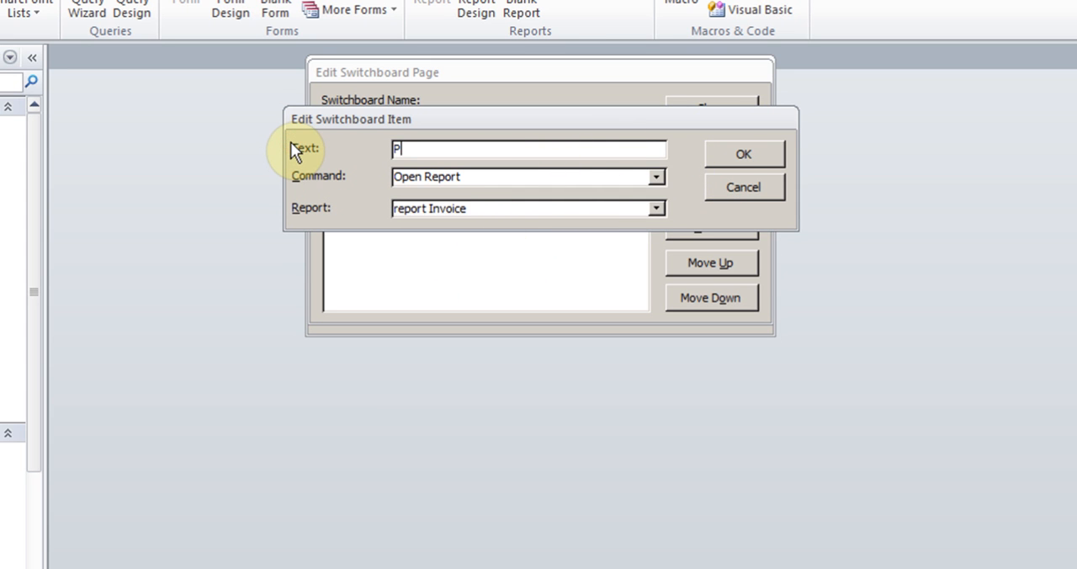
key(BackSpace)
text(Open Invoice)
click(712, 152)
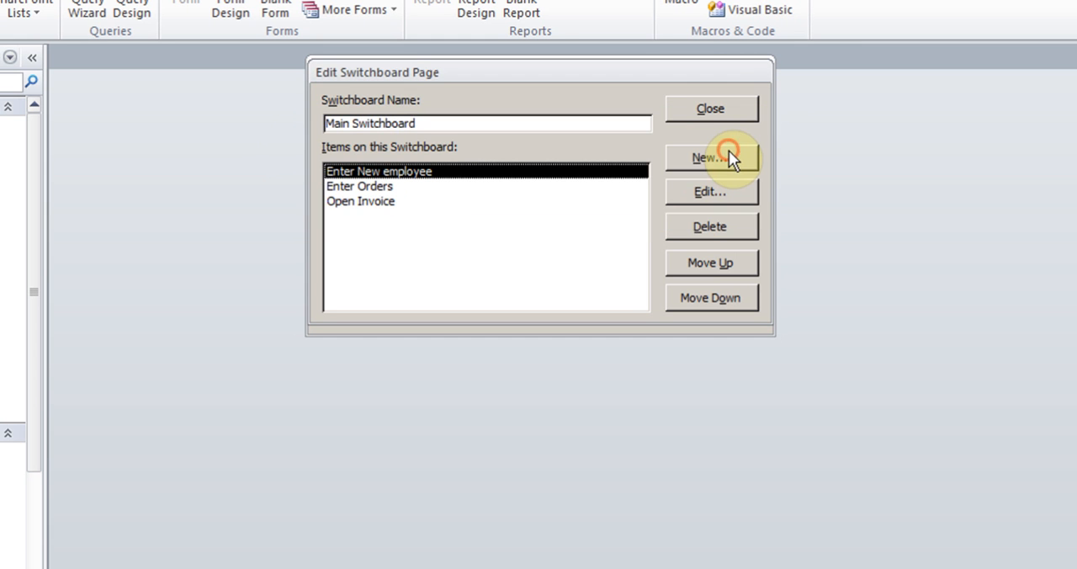
Add a switchboard item "Exit" with the command Exit Application and close the Switchboard Manager
click(709, 156)
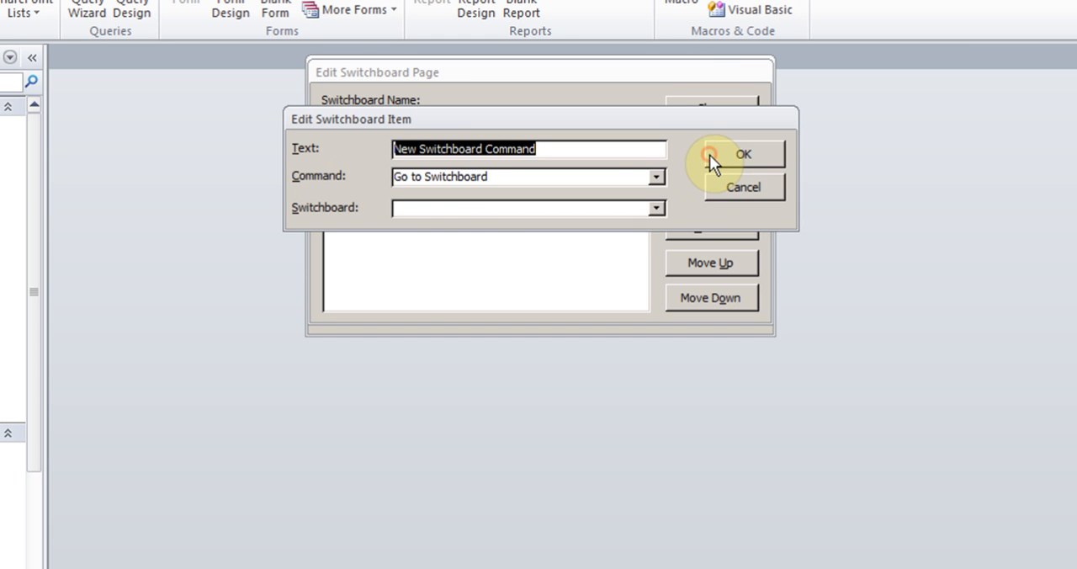
click(657, 177)
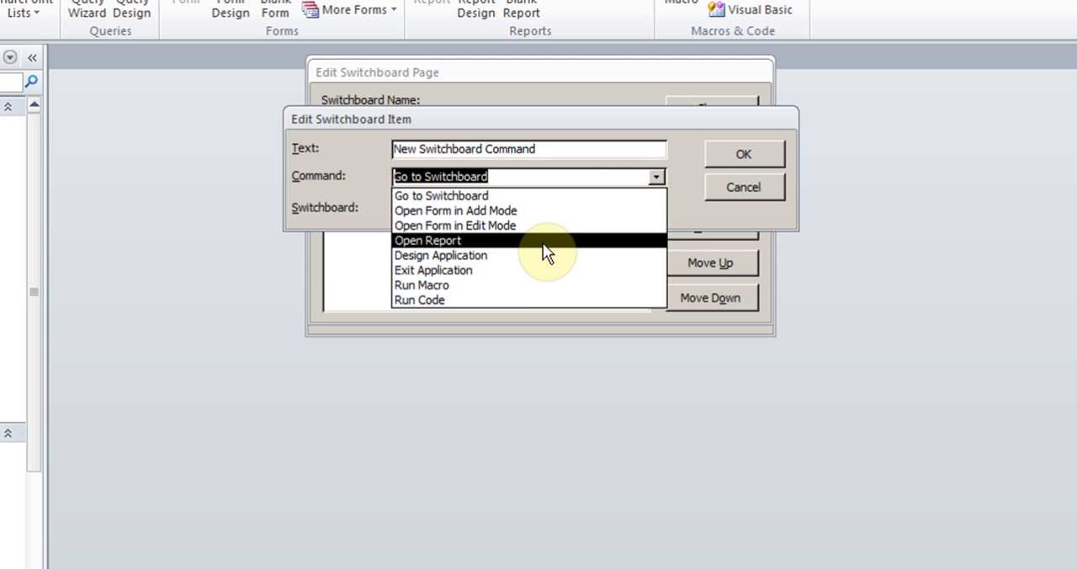
click(505, 269)
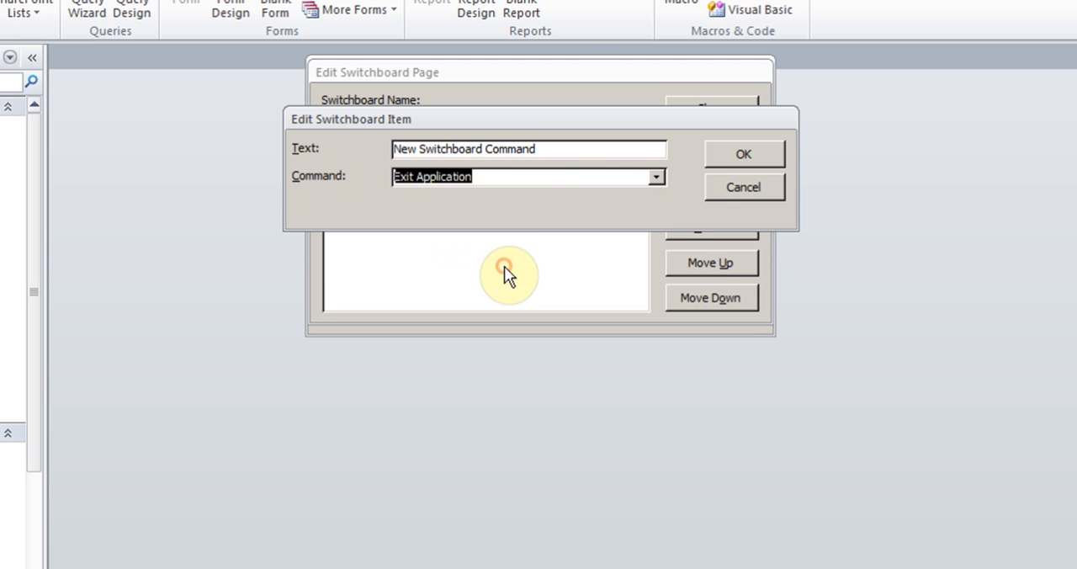
click(545, 149)
click(365, 143)
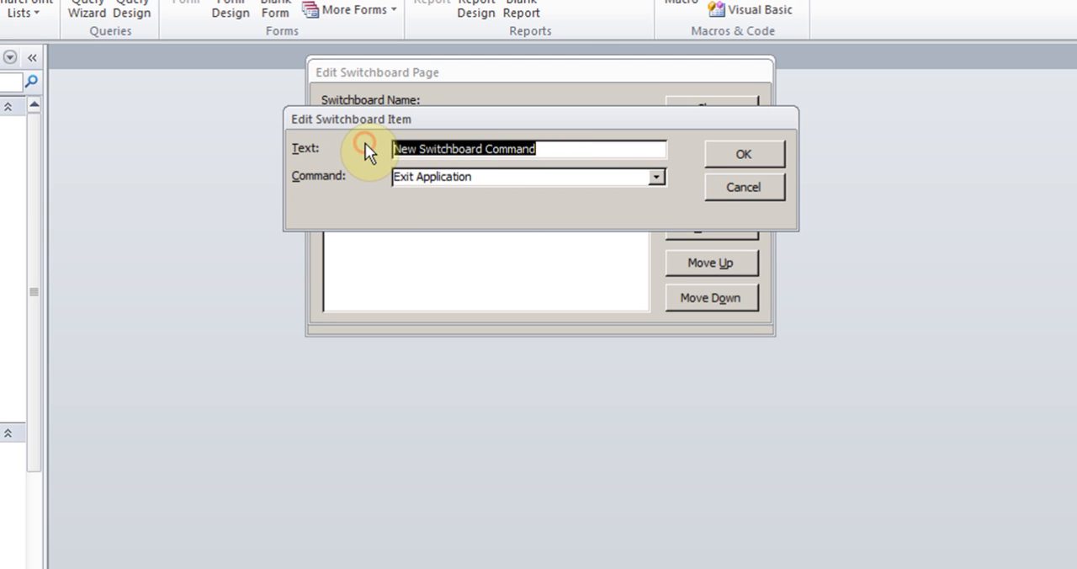
text(Exit)
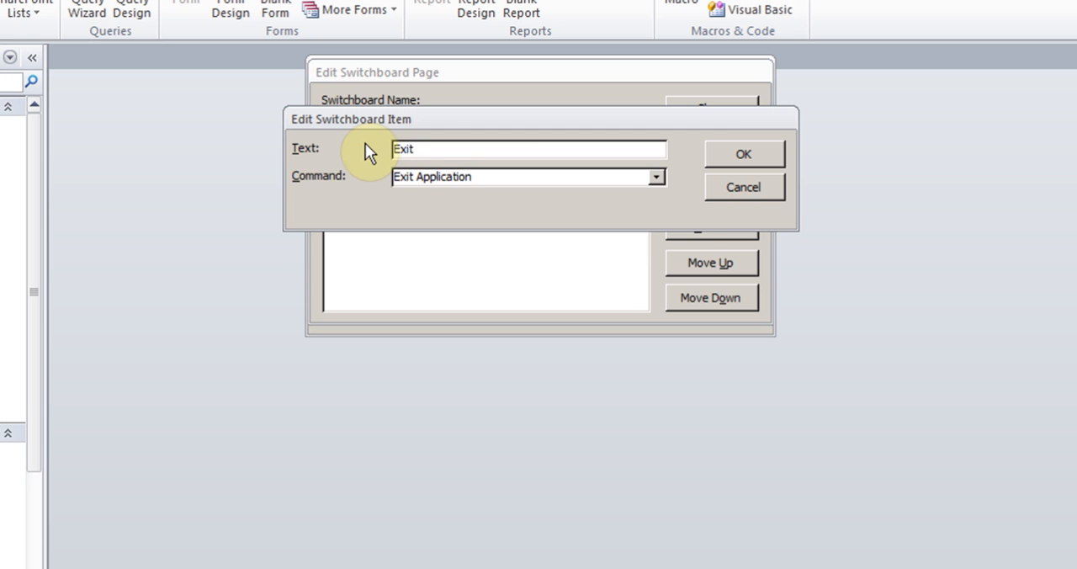
click(750, 150)
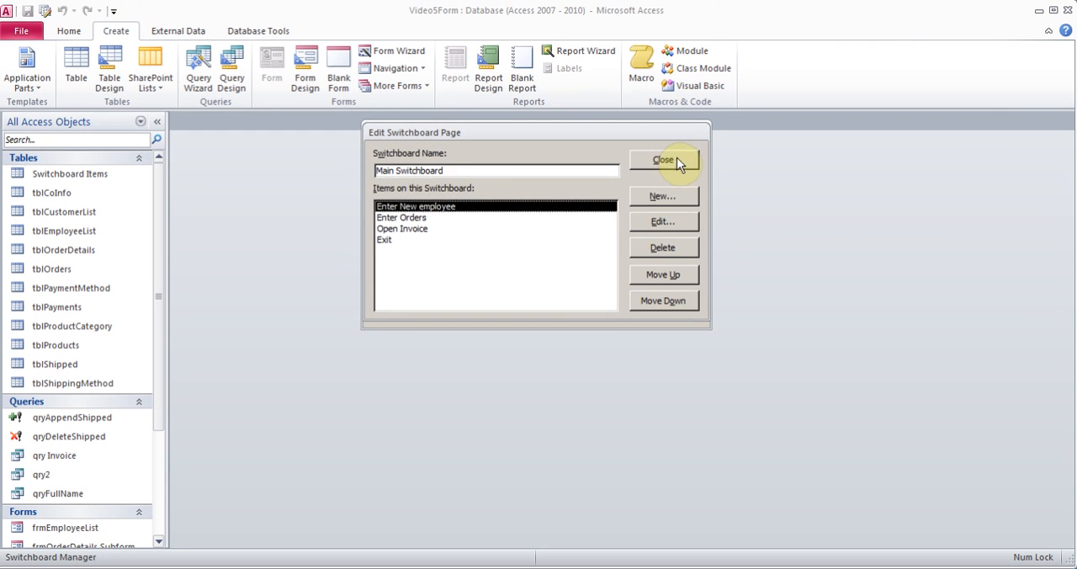
click(669, 163)
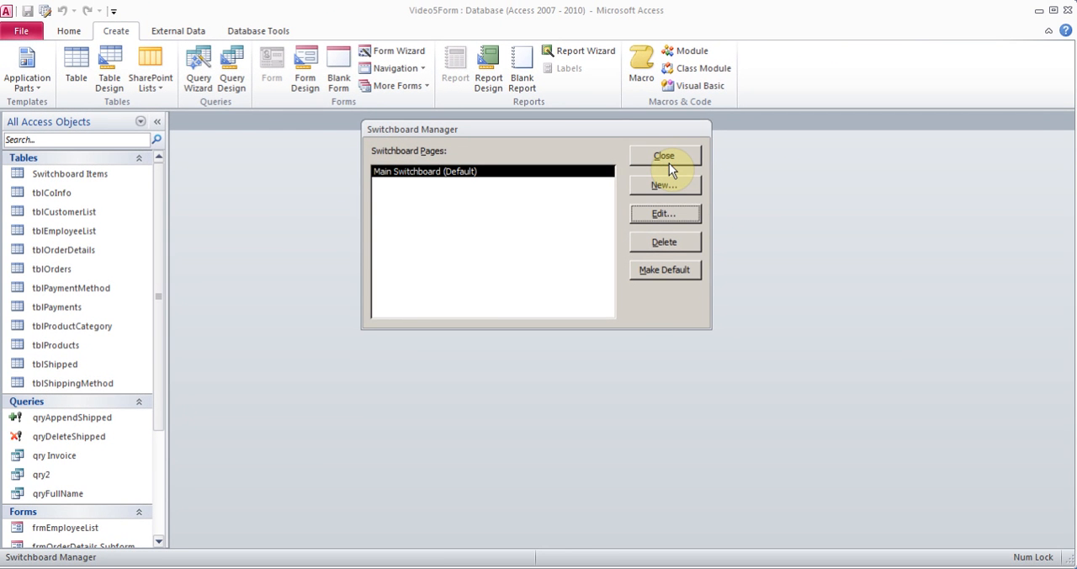
click(665, 157)
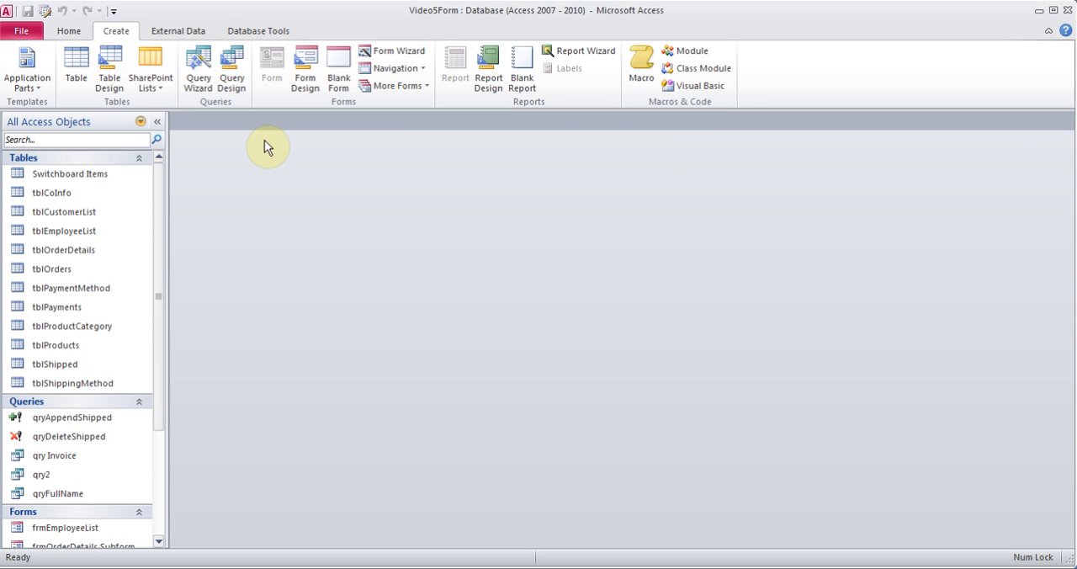
Set Switchboard as the current database's display form in the Access options and accept the change
click(26, 32)
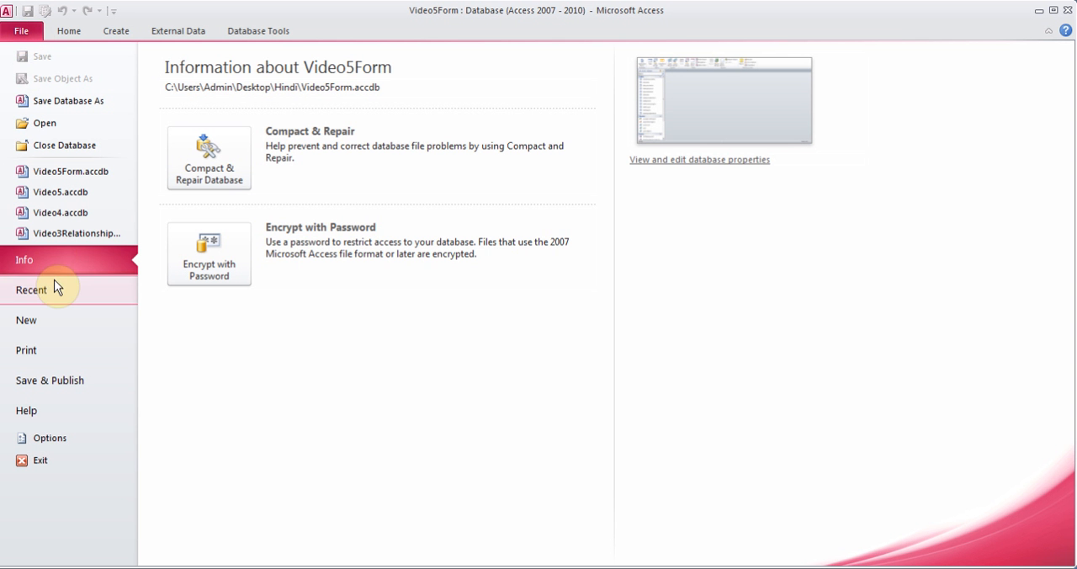
click(51, 441)
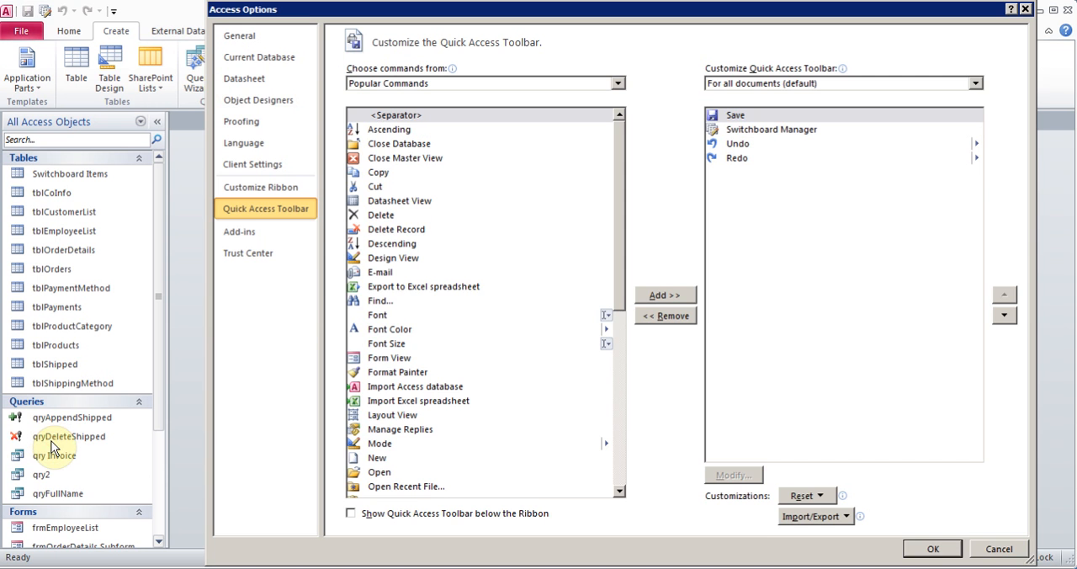
click(253, 57)
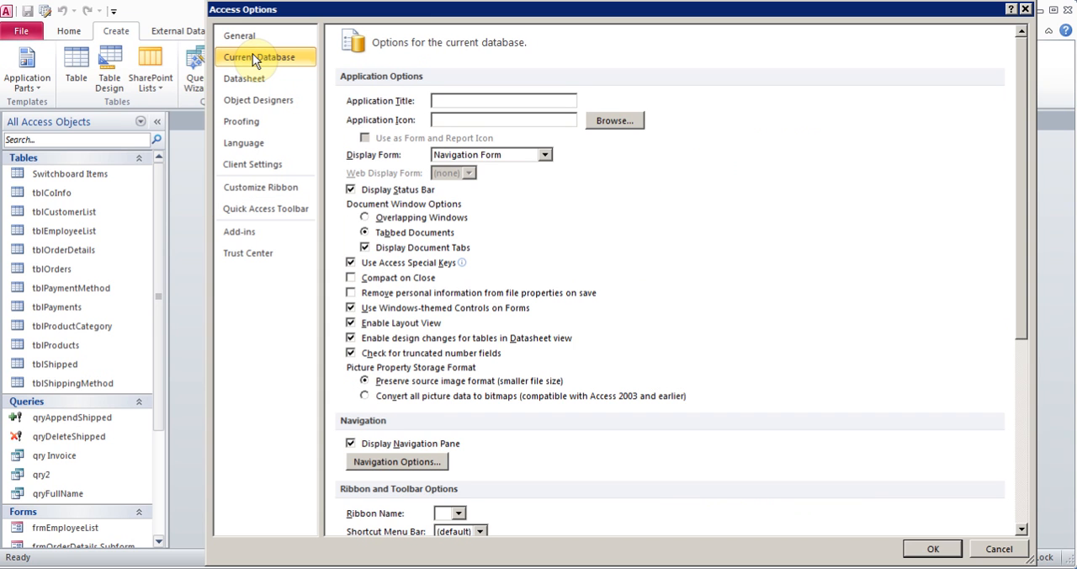
click(545, 155)
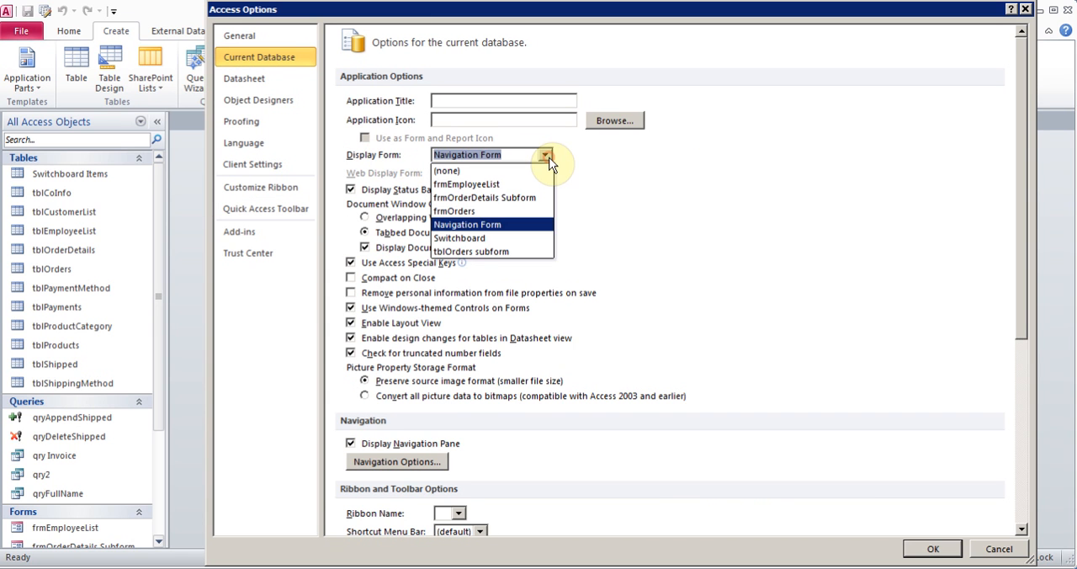
click(492, 241)
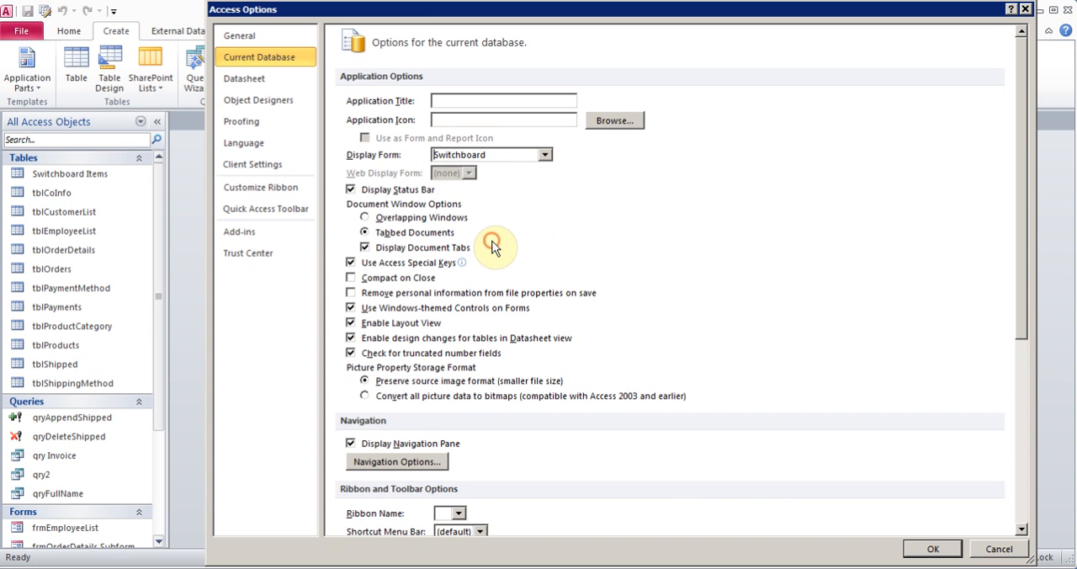
click(931, 551)
click(537, 313)
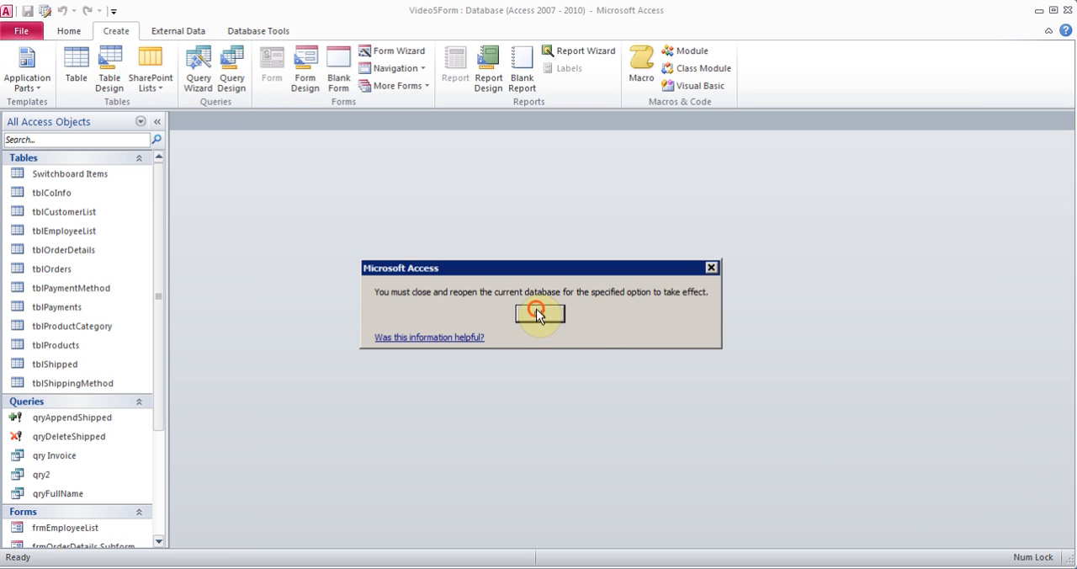
Close the current database and reopen Video5Form.accdb
click(24, 34)
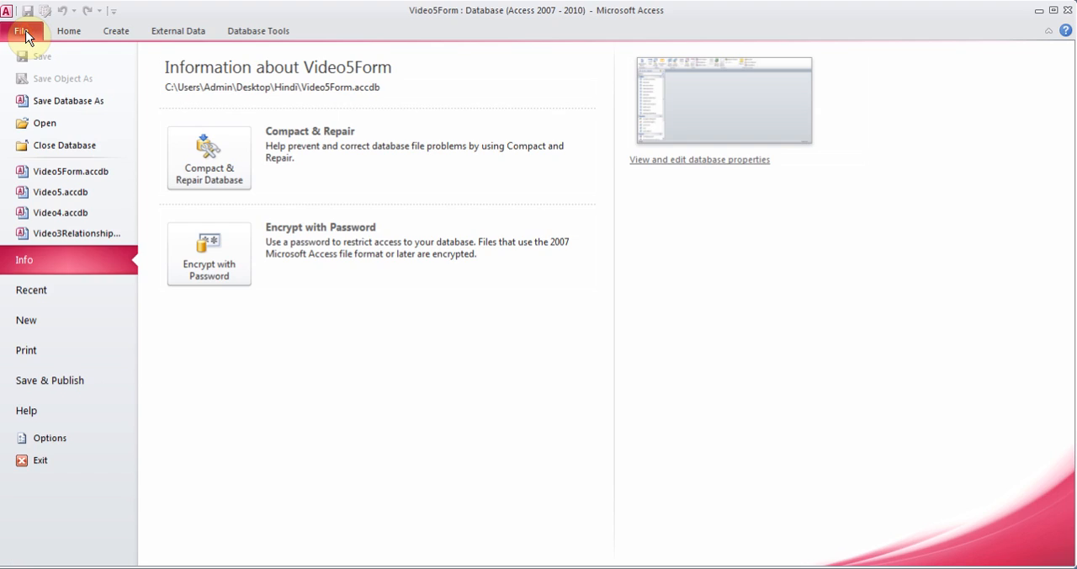
click(66, 145)
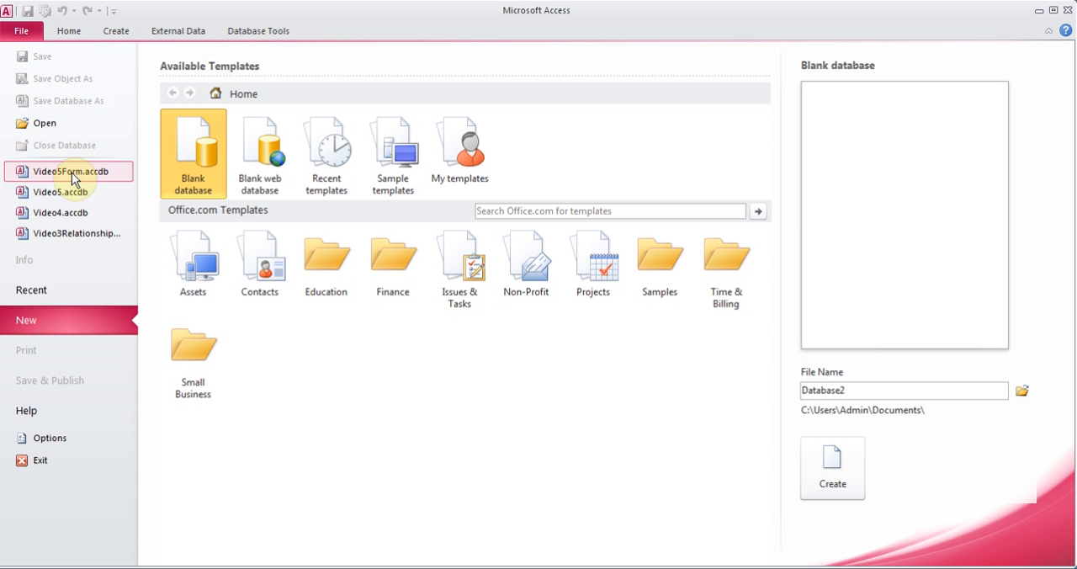
click(73, 175)
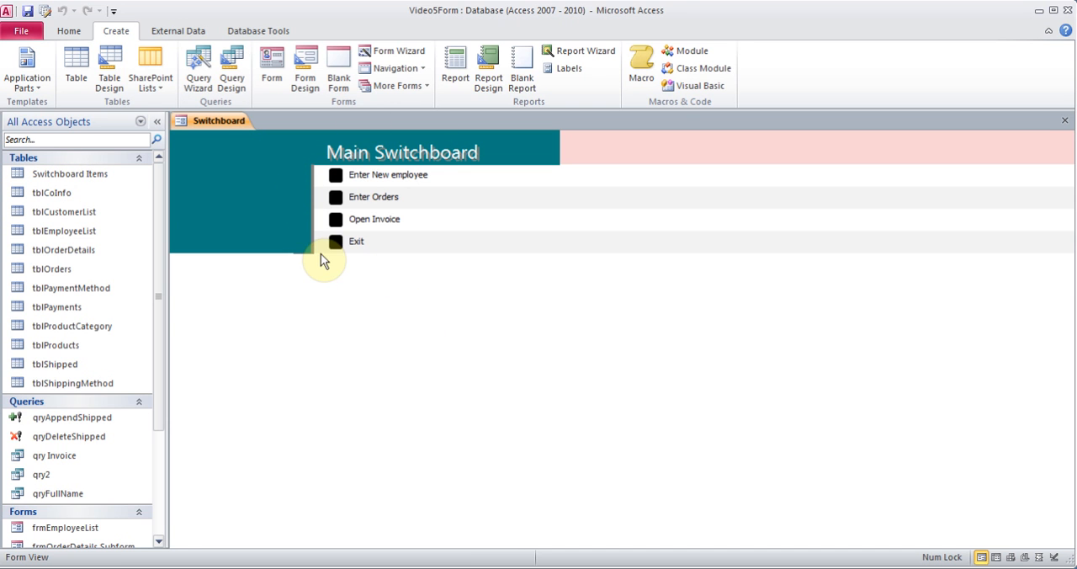
Test the switchboard's Enter New employee and Open Invoice items, entering an order ID for the invoice, and close the opened form and report
click(335, 176)
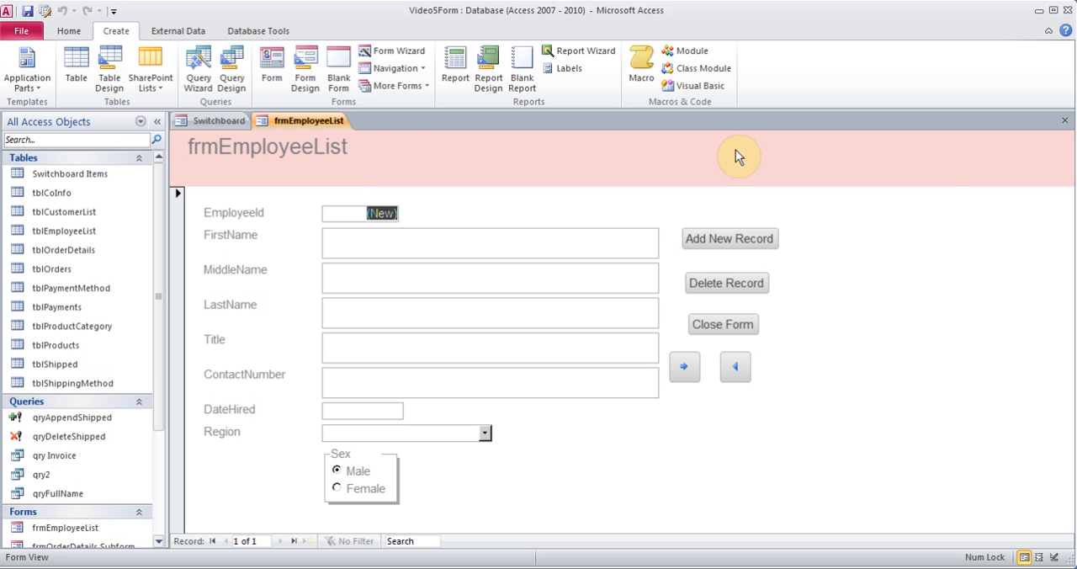
click(1064, 121)
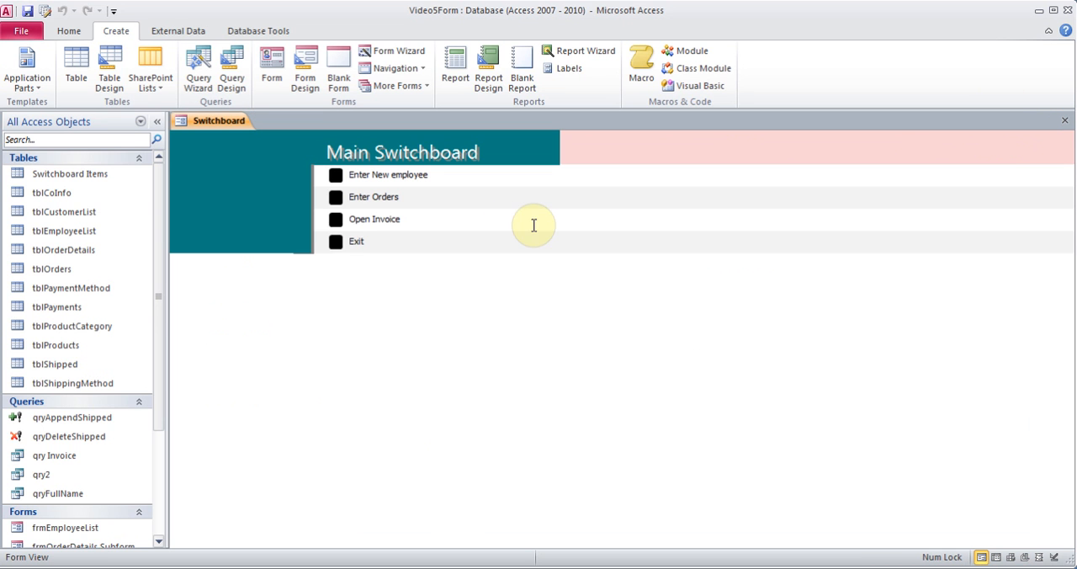
click(336, 219)
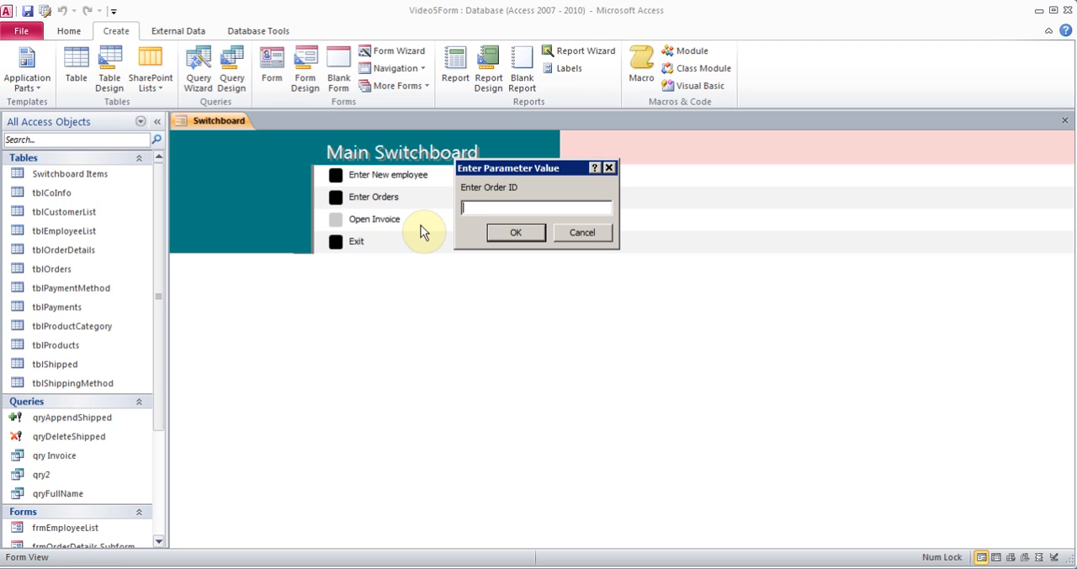
text(4)
click(517, 234)
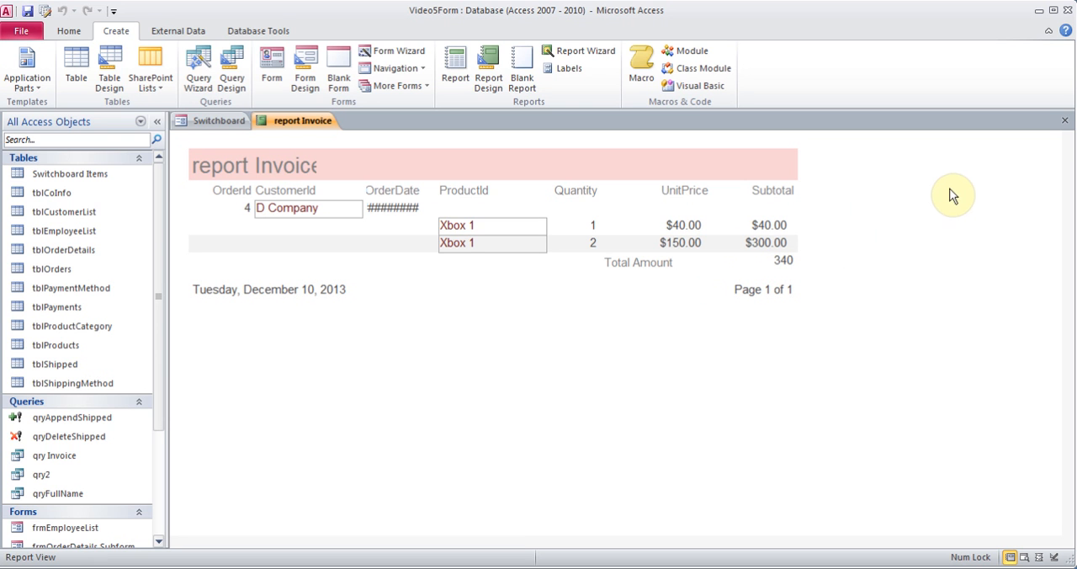
click(1065, 120)
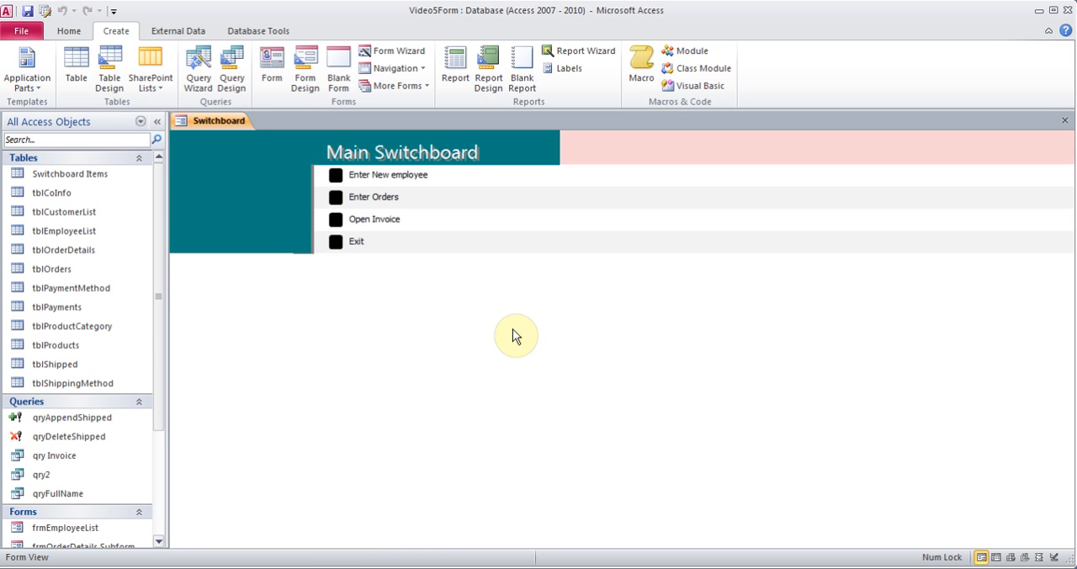
Run the query qry Invoice with the same order ID to view its records and close the datasheet
click(159, 541)
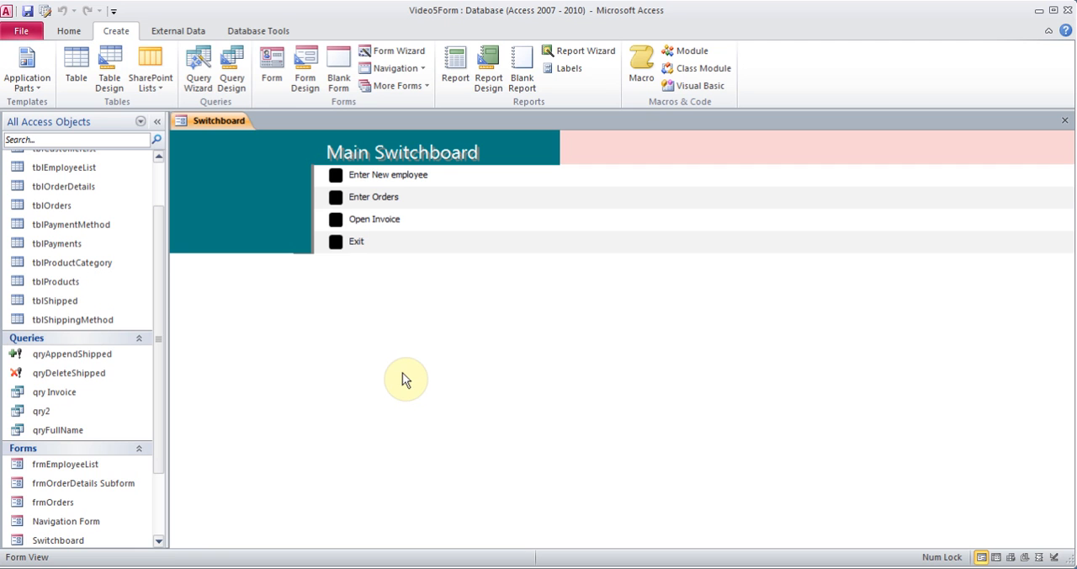
click(65, 394)
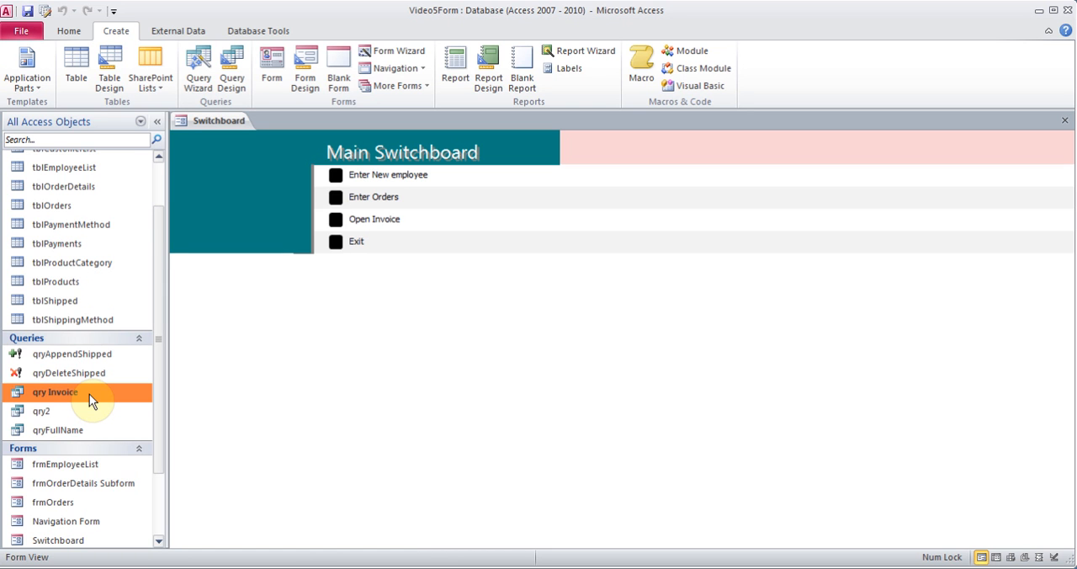
double_click(89, 393)
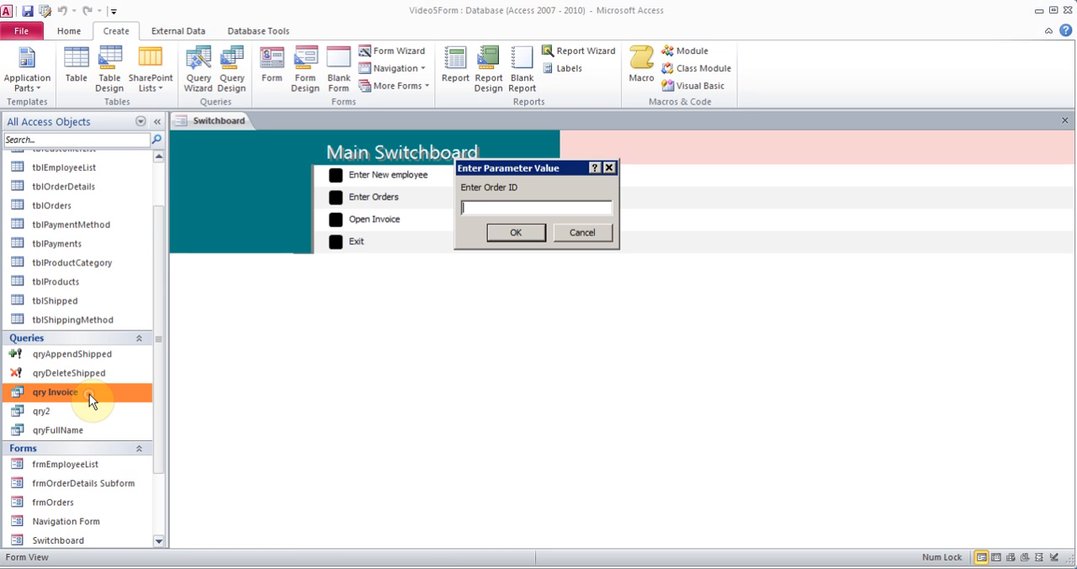
text(4)
key(Return)
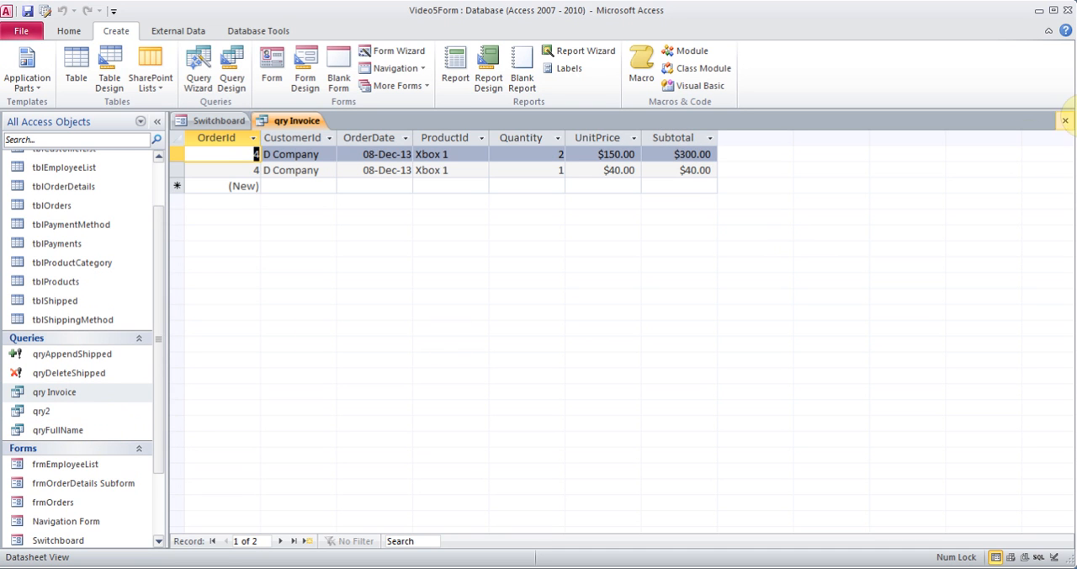
click(1064, 120)
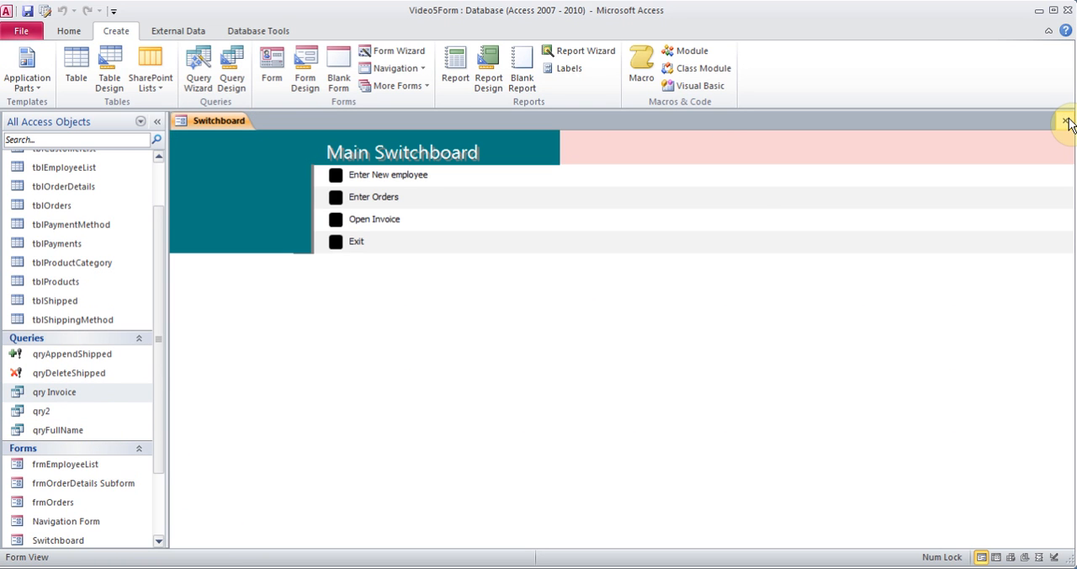